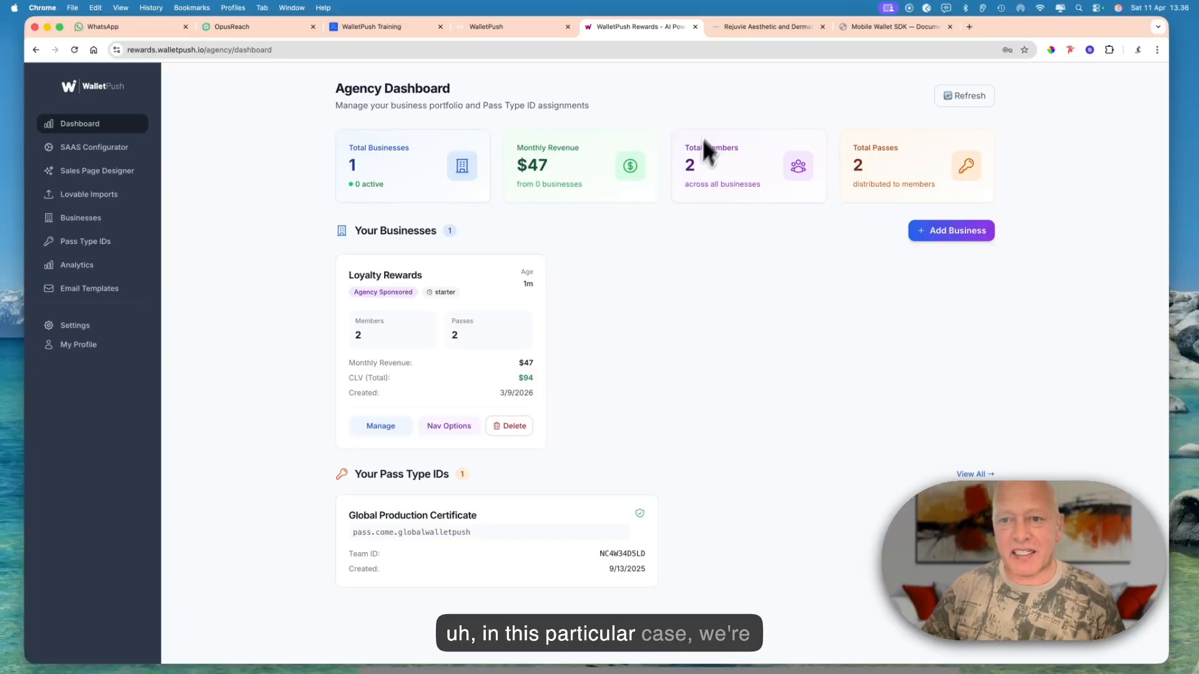
- Look over the home page of the Rejuvie Aesthetic & Dermatology Bali website
left_click(729, 25)
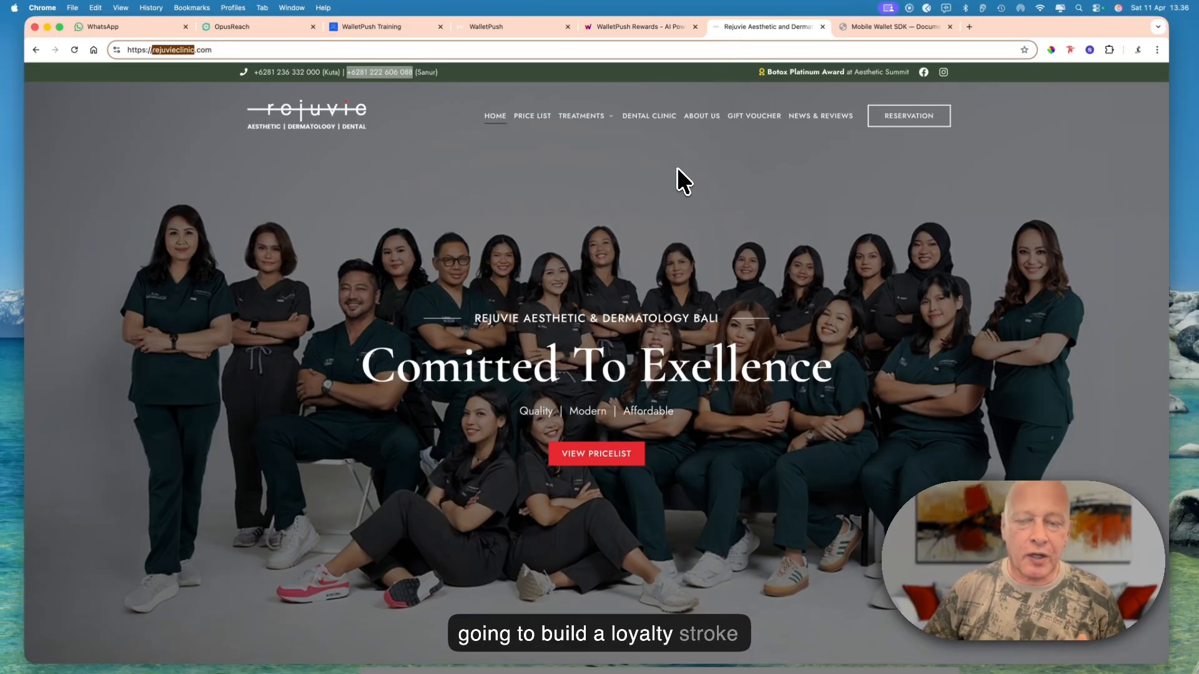
scroll(677, 168, "down", 3)
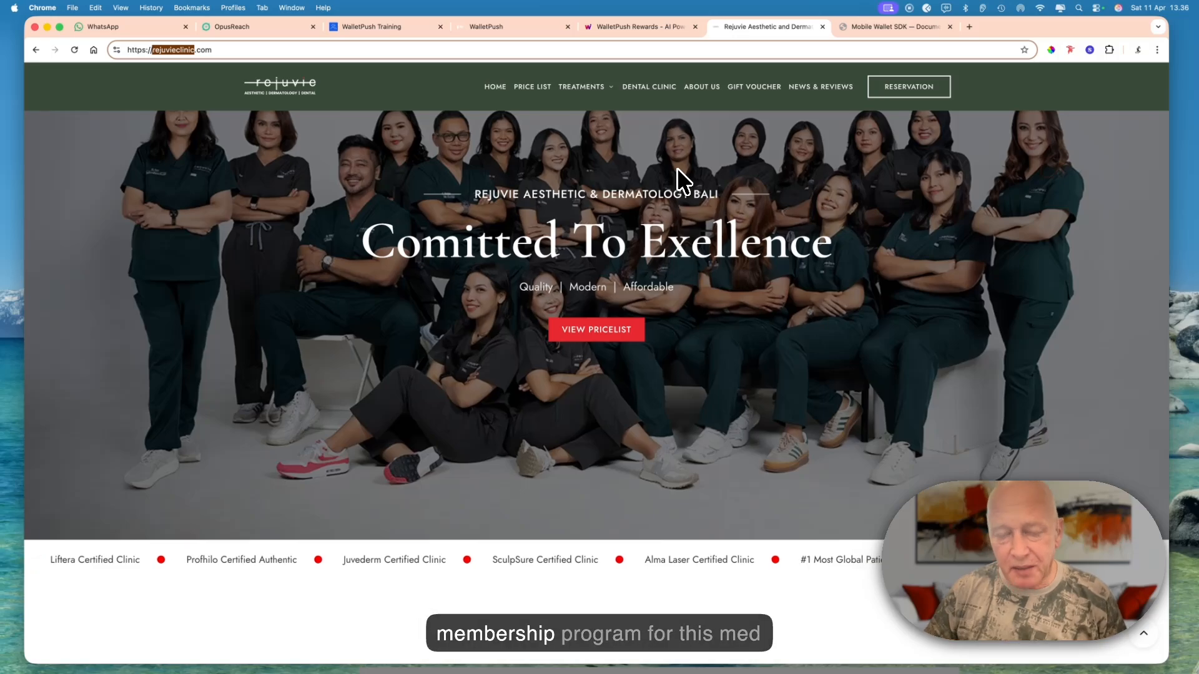
scroll(676, 168, "down", 3)
scroll(677, 167, "down", 7)
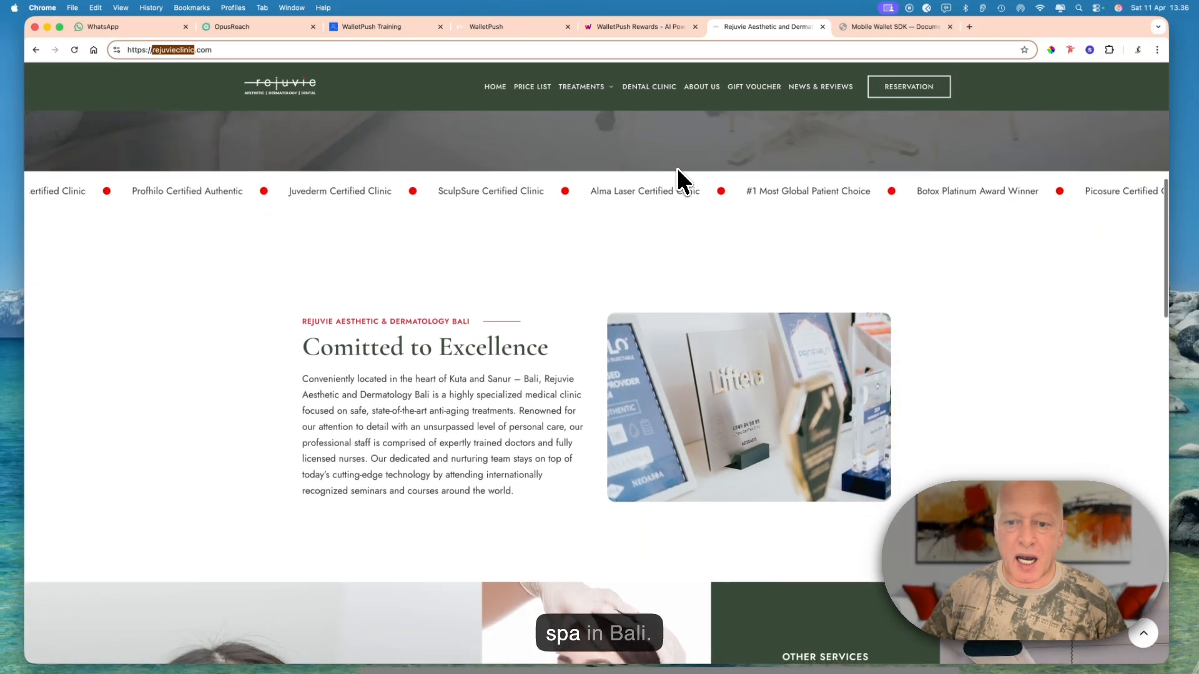
scroll(677, 167, "up", 12)
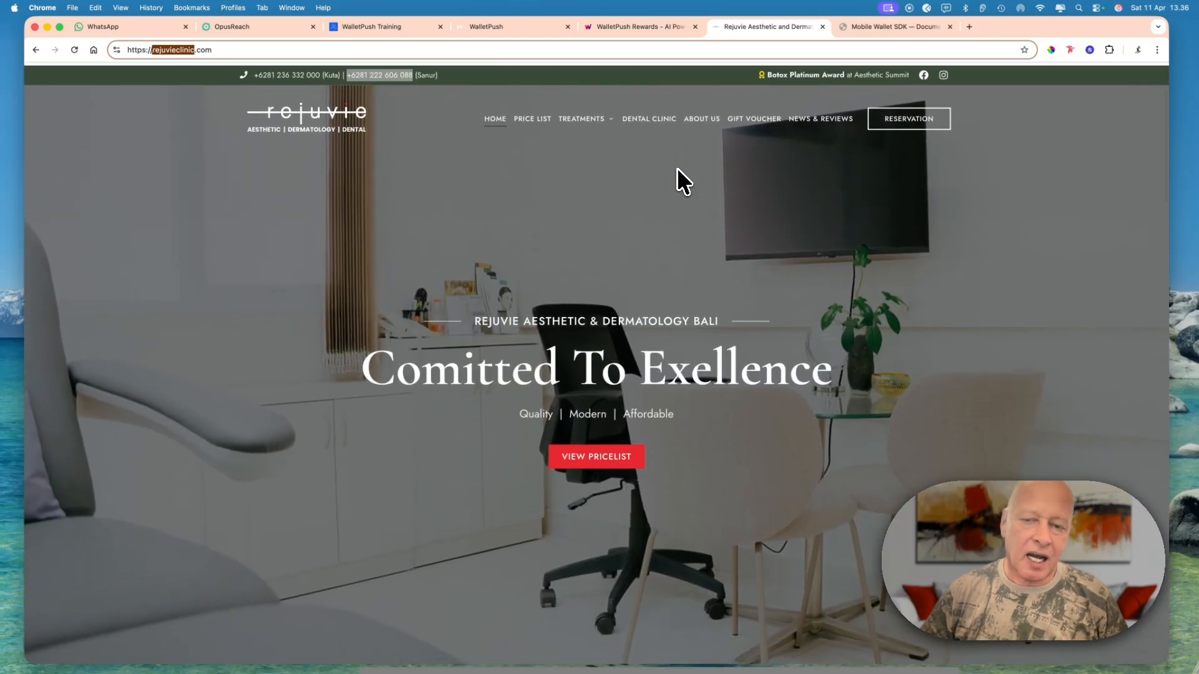
- Review the agency dashboard, the CRM contacts and the WalletPush Training community, and return to the agency dashboard
left_click(620, 26)
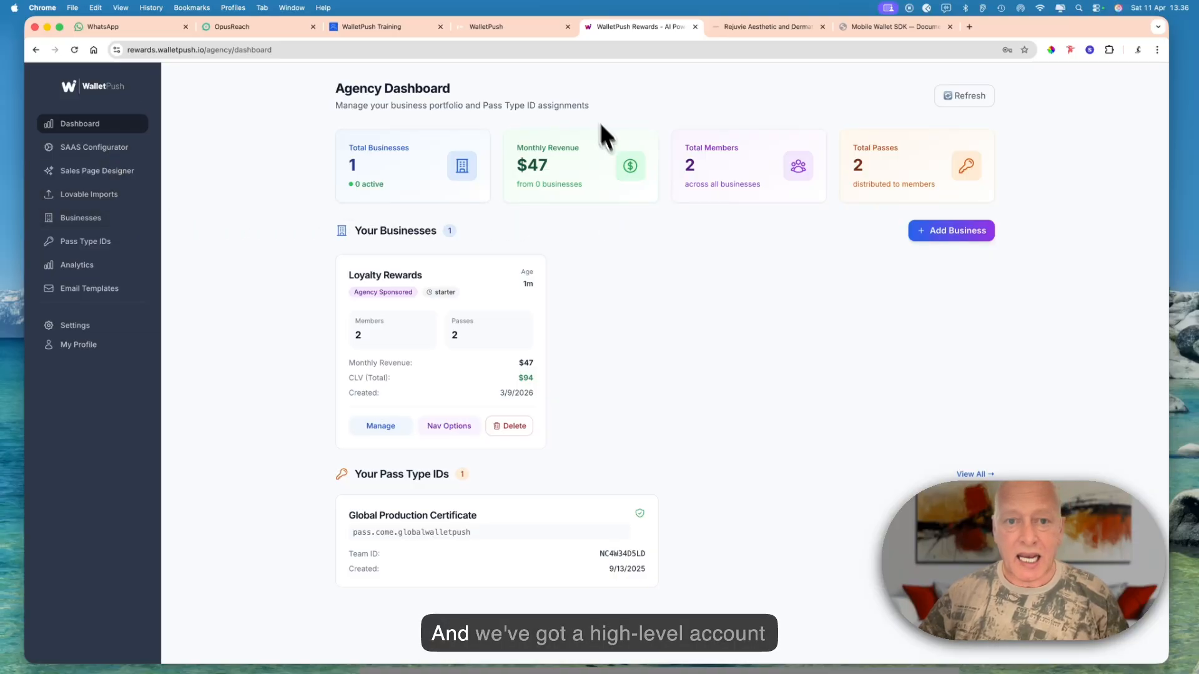
left_click(516, 28)
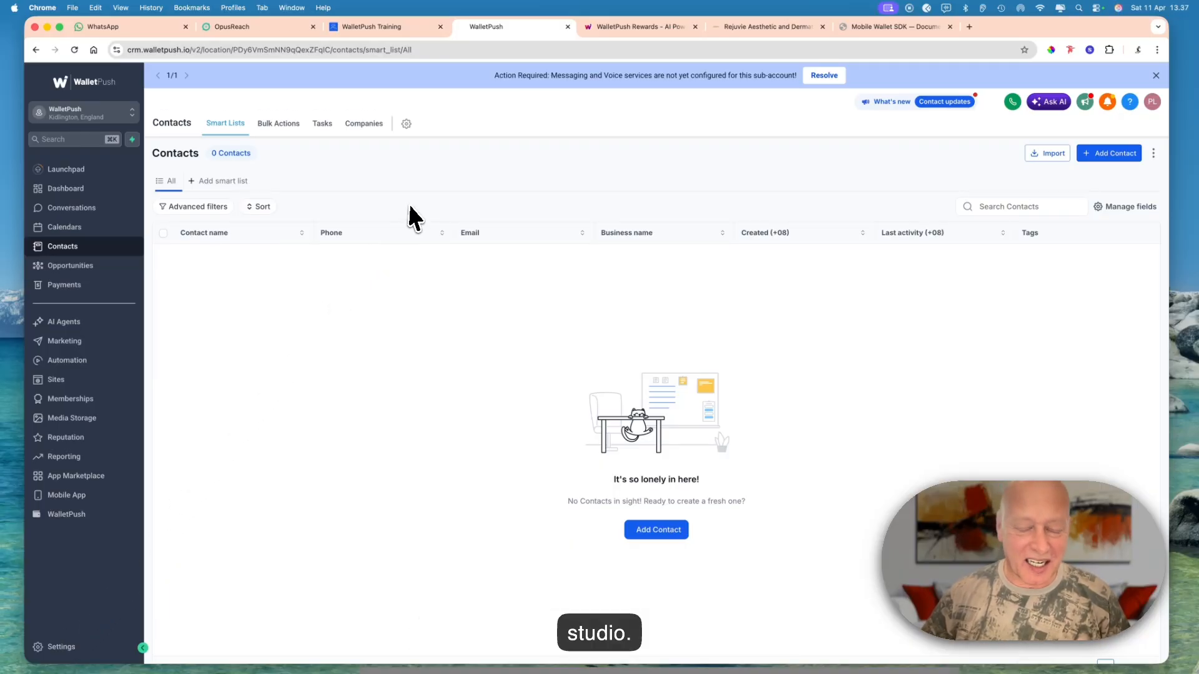
left_click(622, 28)
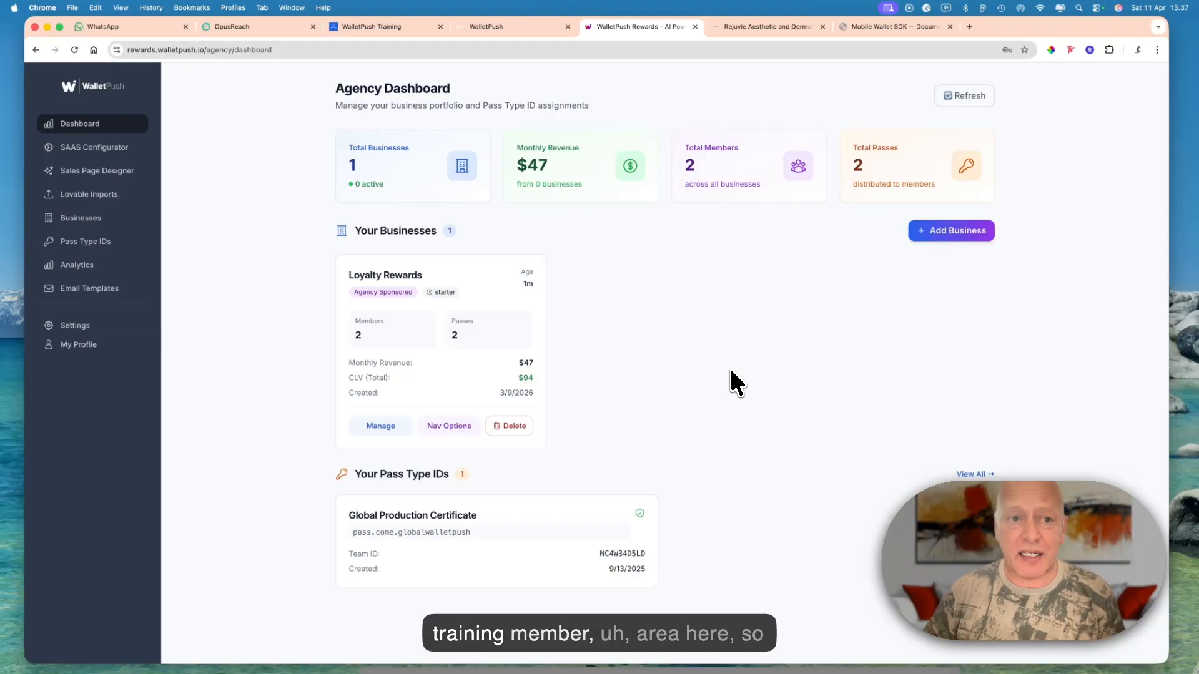
left_click(373, 27)
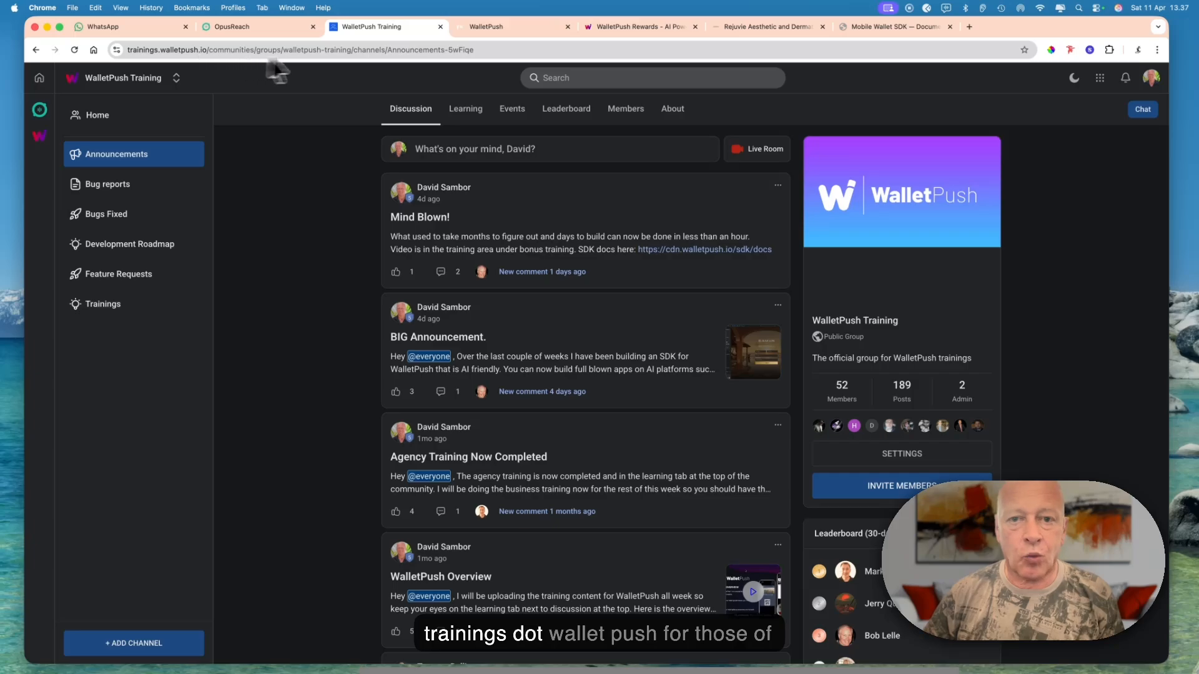
left_click(650, 26)
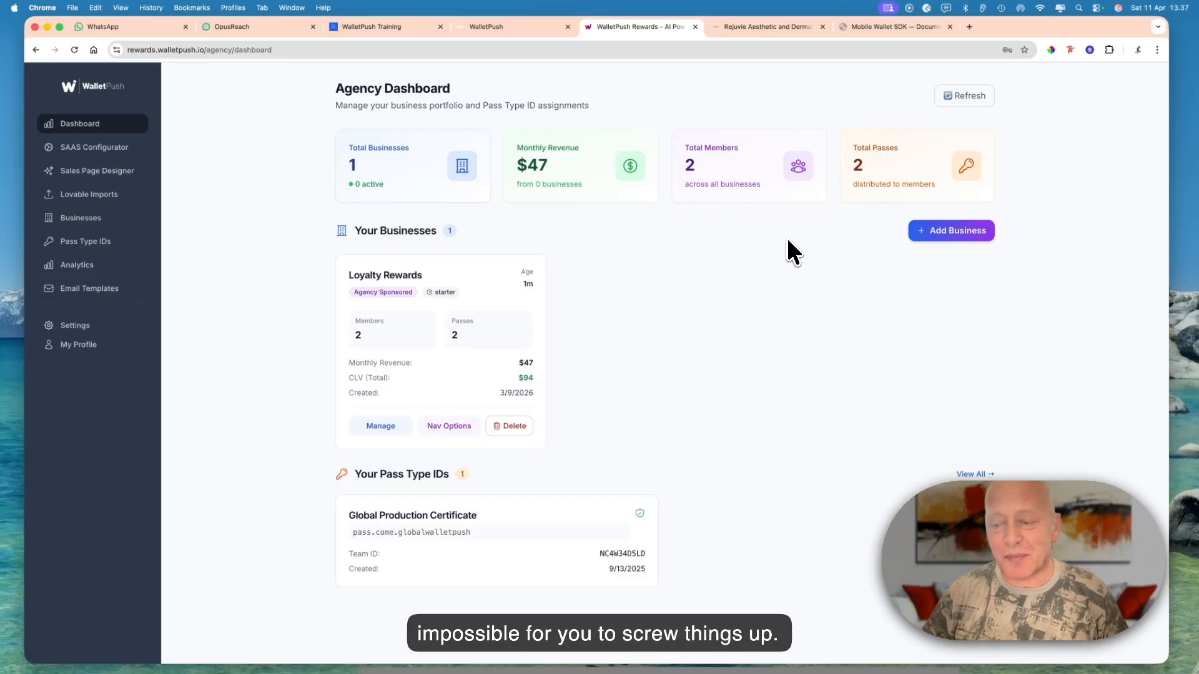
- Start a new business named rejuvieclinic and fill in its contact e-mail with the clinic's name as domain
left_click(932, 232)
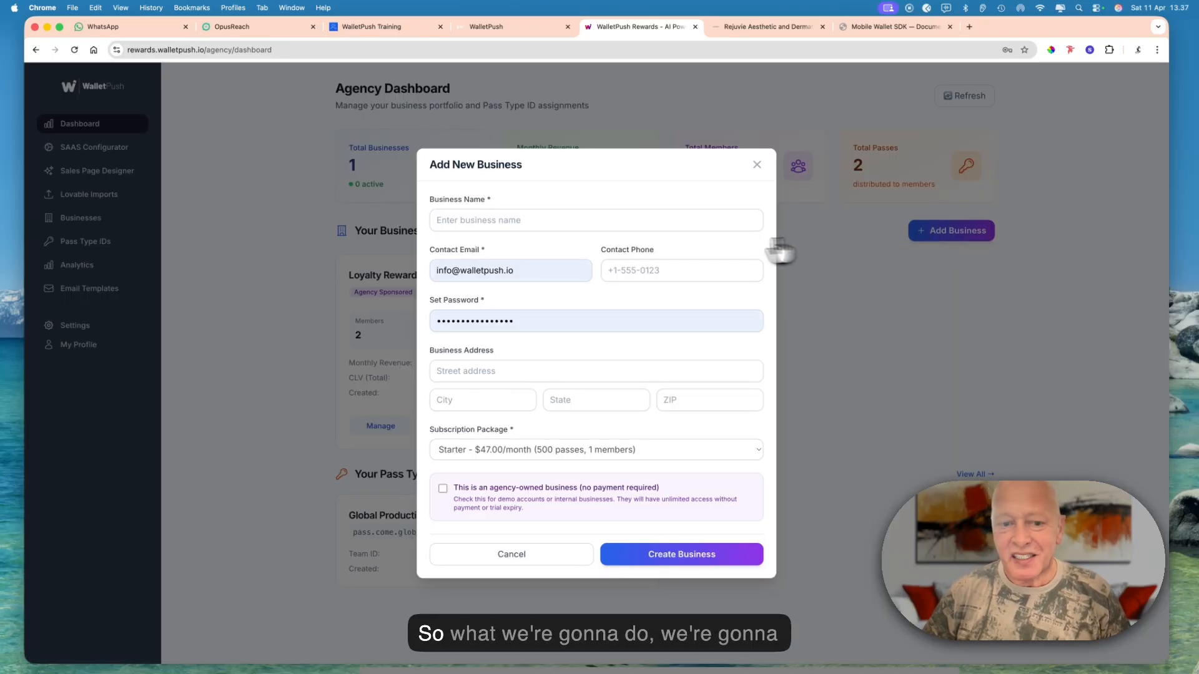
left_click(749, 26)
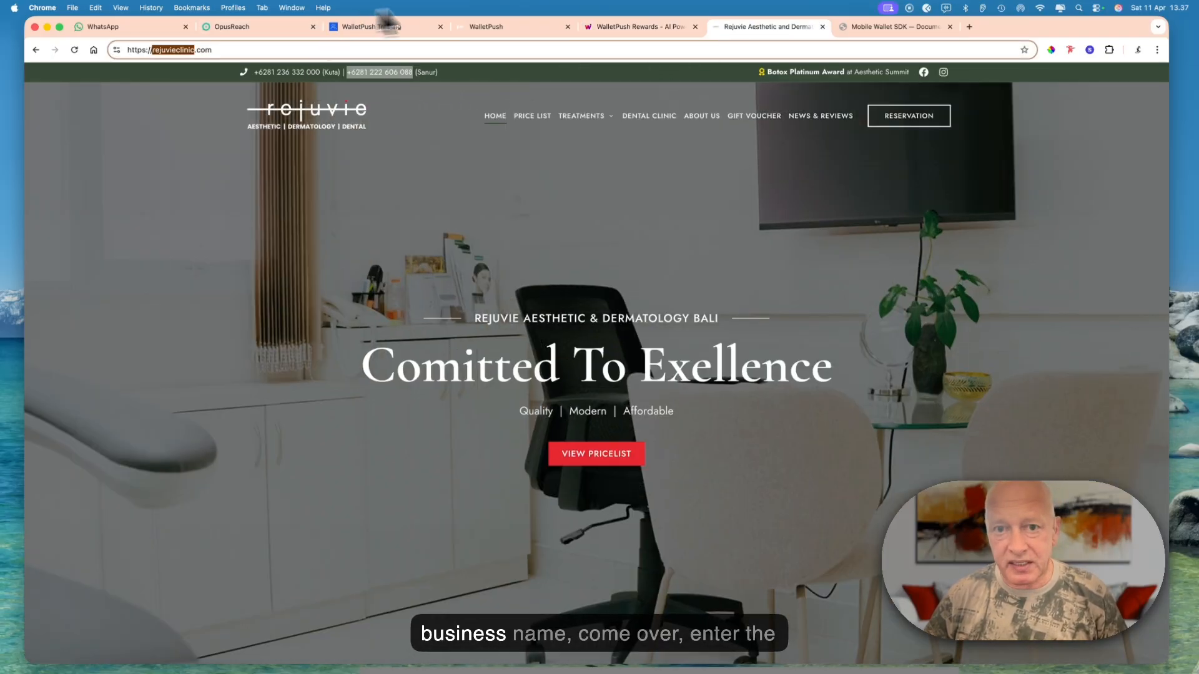
left_click(602, 26)
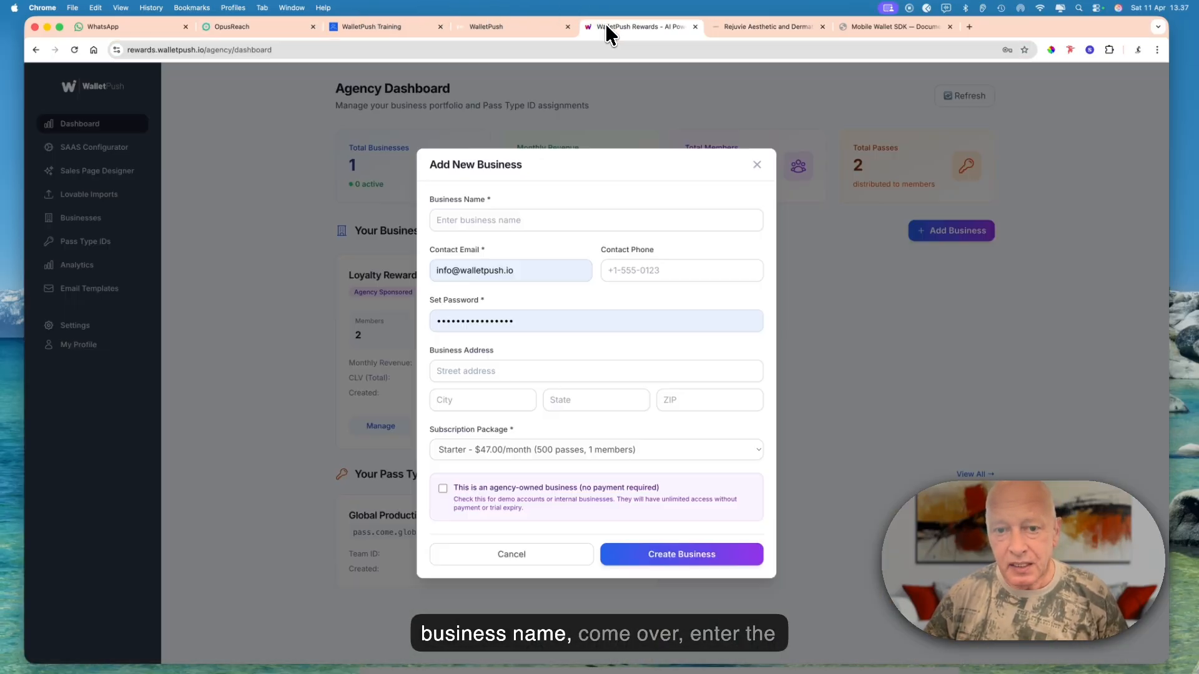
left_click(573, 219)
type("rejuvieclinic")
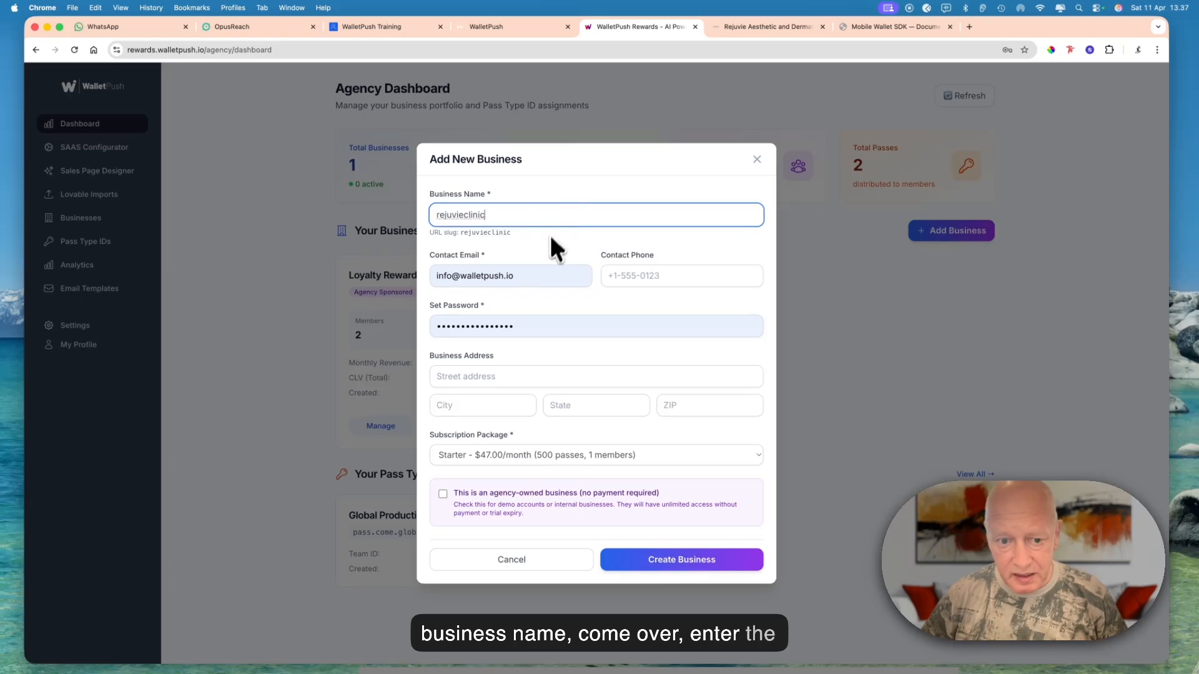
left_click_drag(516, 279, 460, 279)
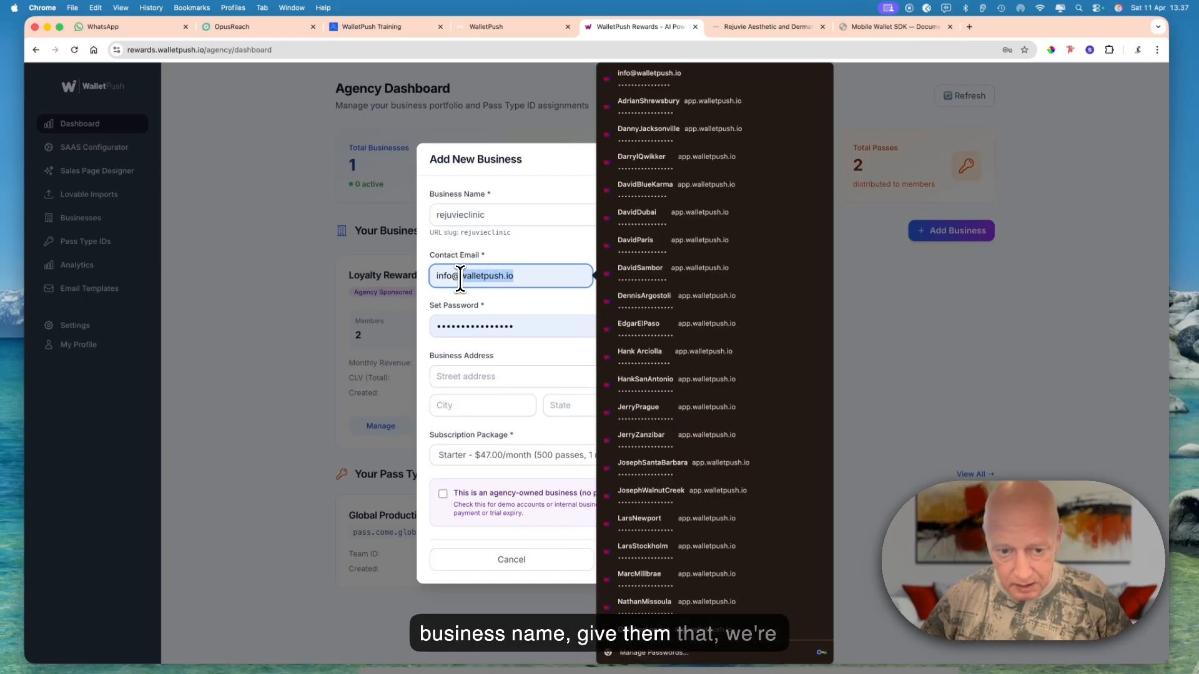
key("super+v")
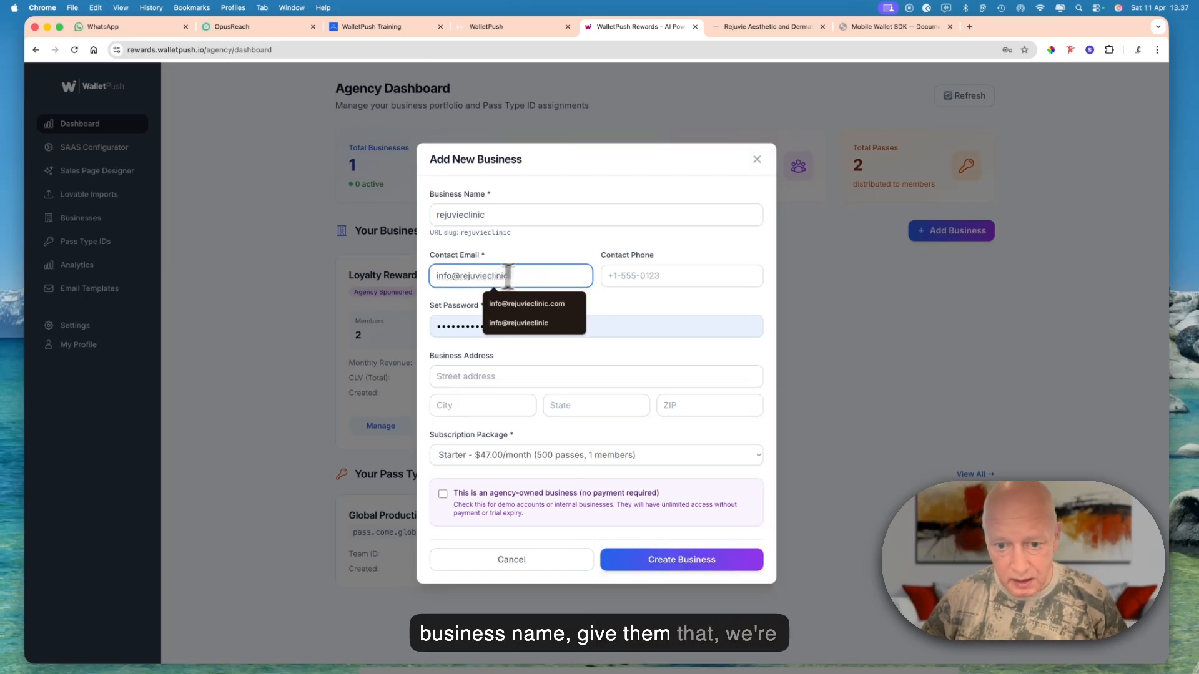
left_click(622, 275)
left_click(744, 26)
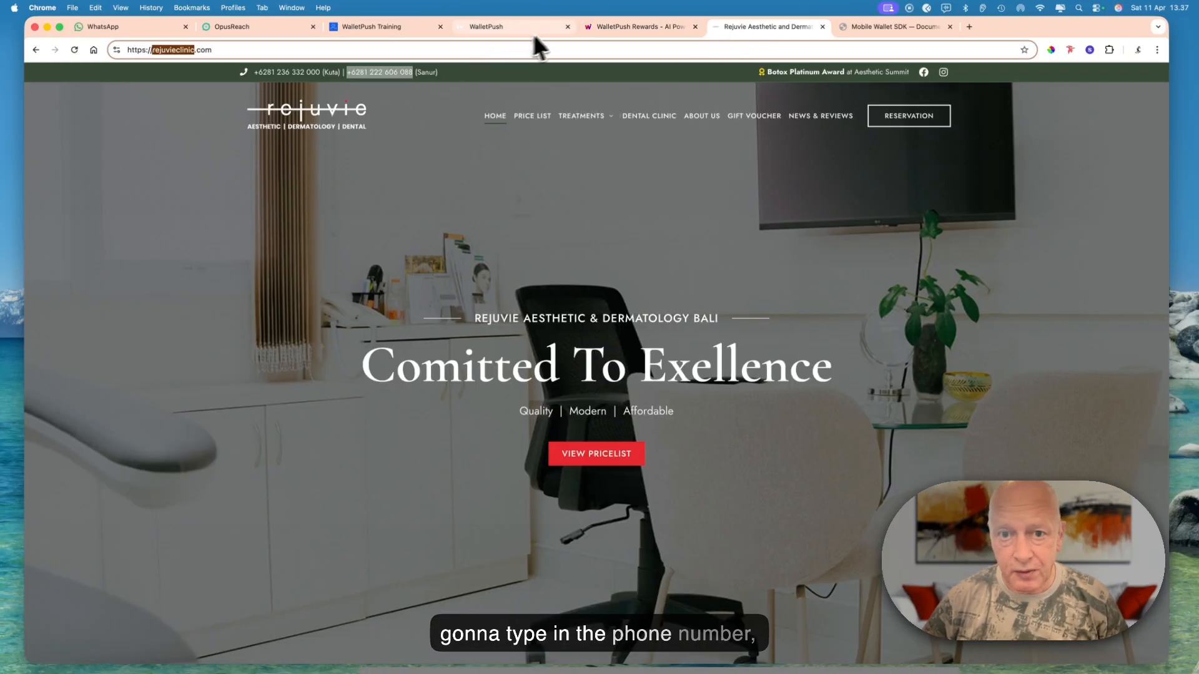
left_click(597, 25)
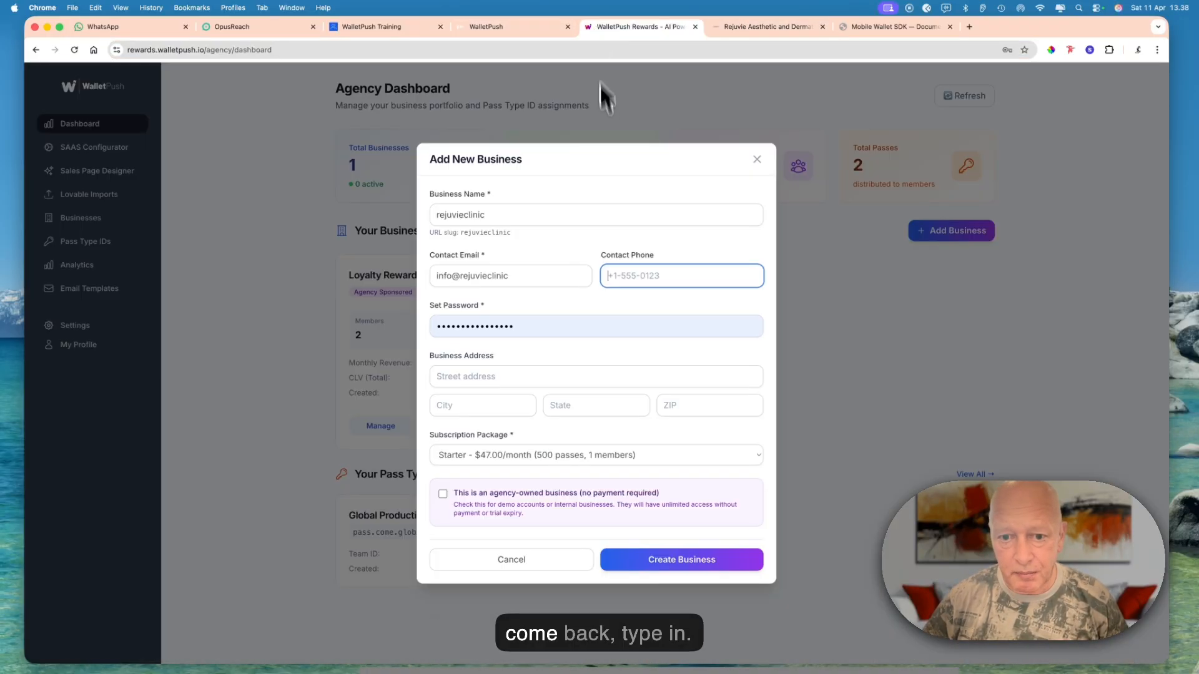
type("rejuvieclinic")
double_click(626, 281)
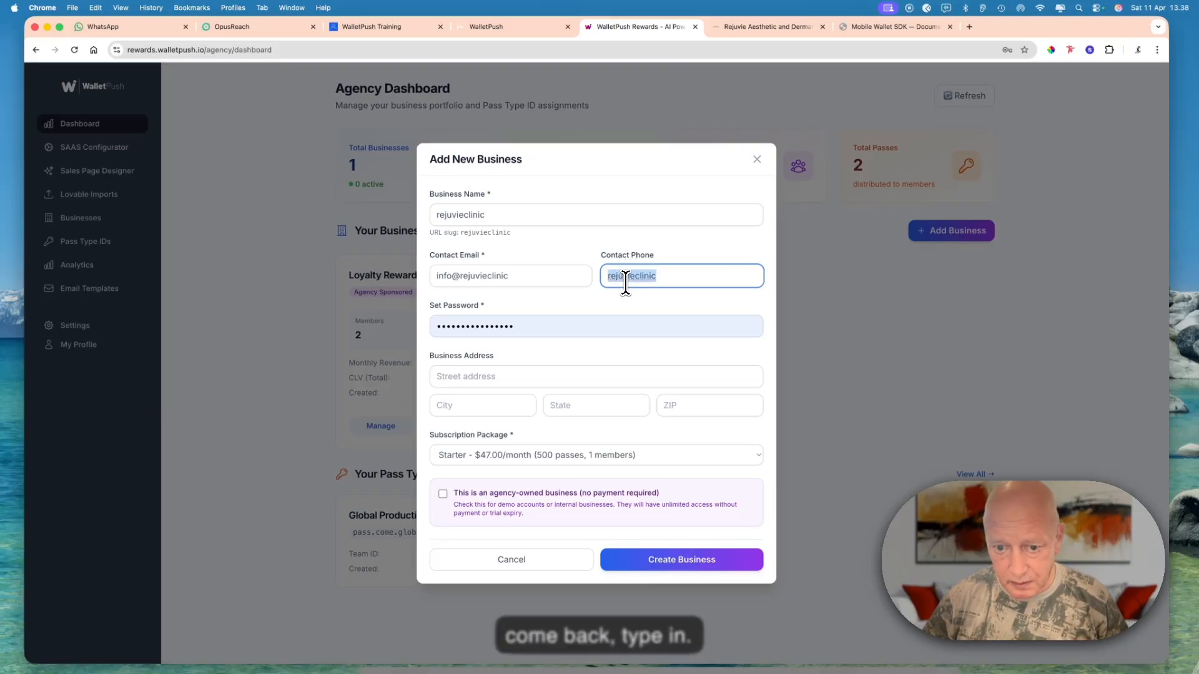
- Copy the Sanur phone number from the clinic's website and enter it as the new business's contact phone
left_click(758, 28)
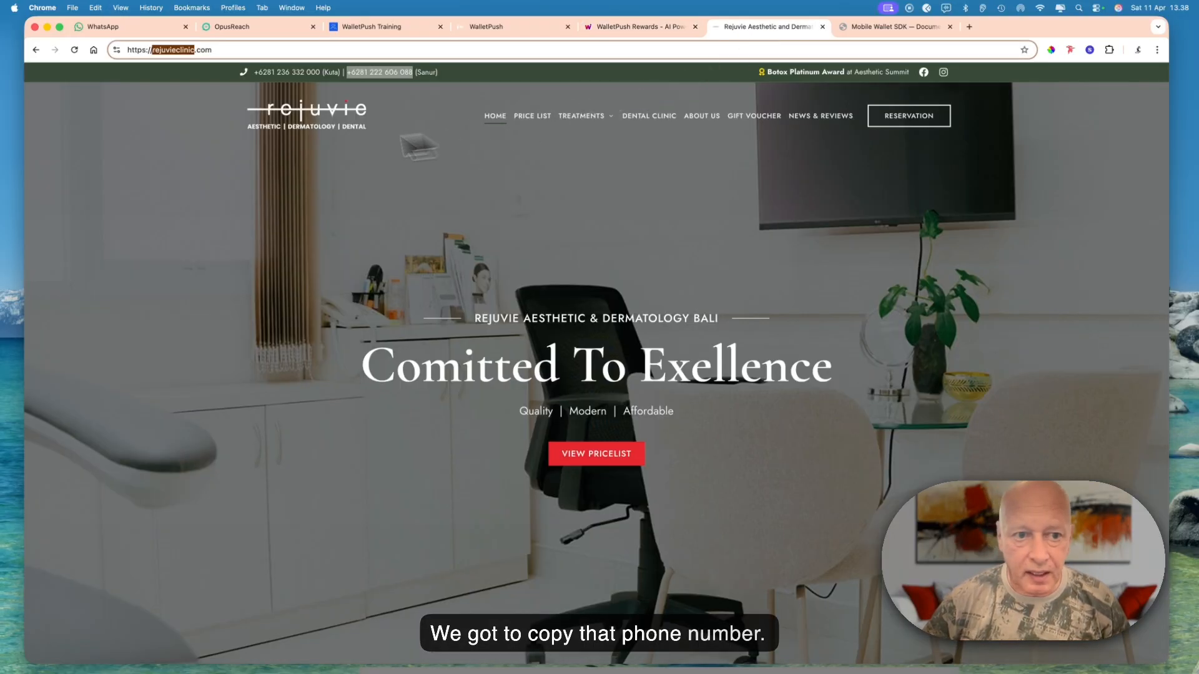
left_click(348, 75)
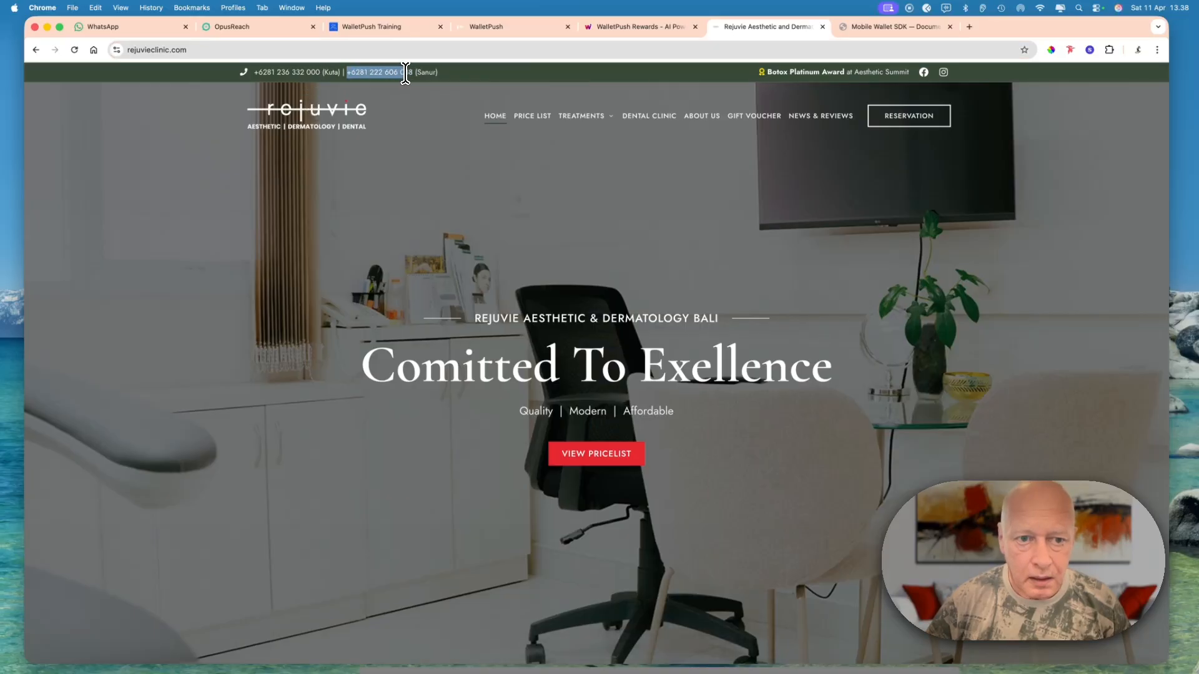
left_click_drag(411, 73, 413, 74)
key("super+c")
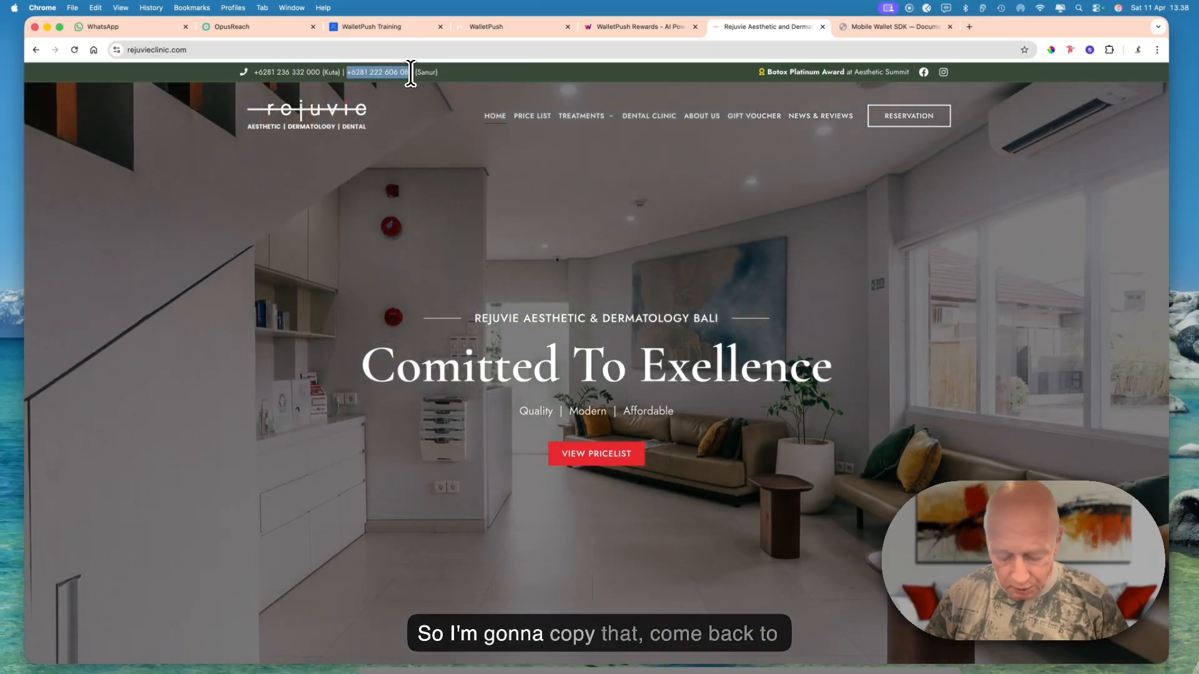
left_click(604, 26)
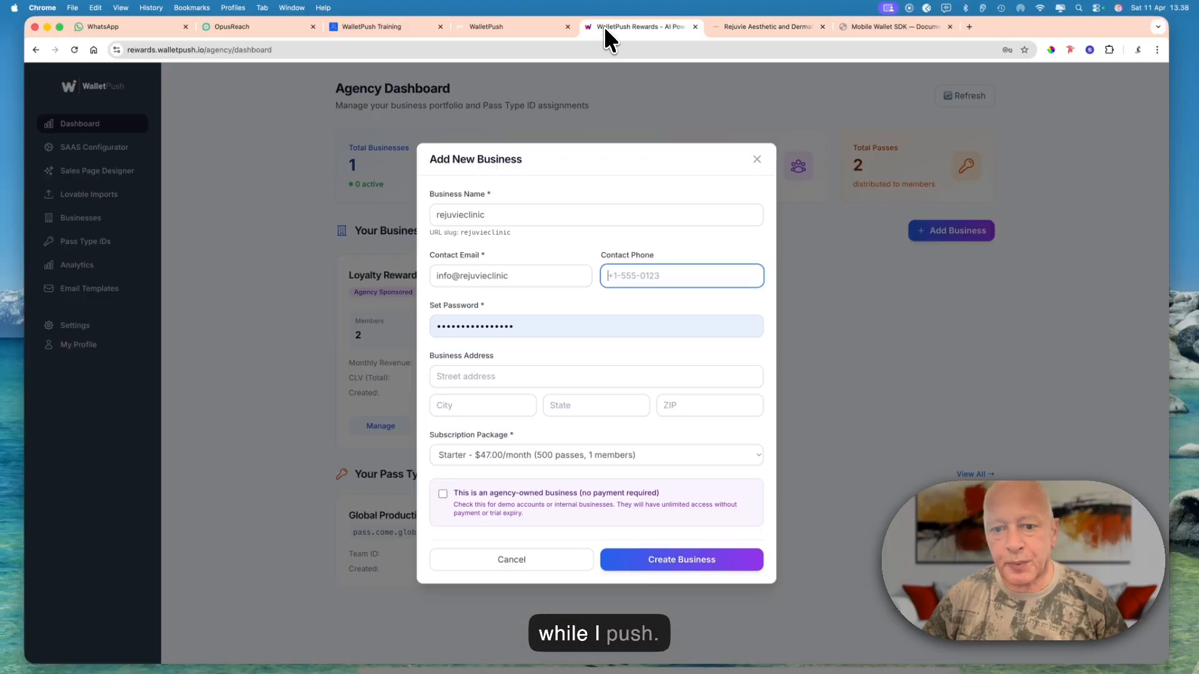
key("super+v")
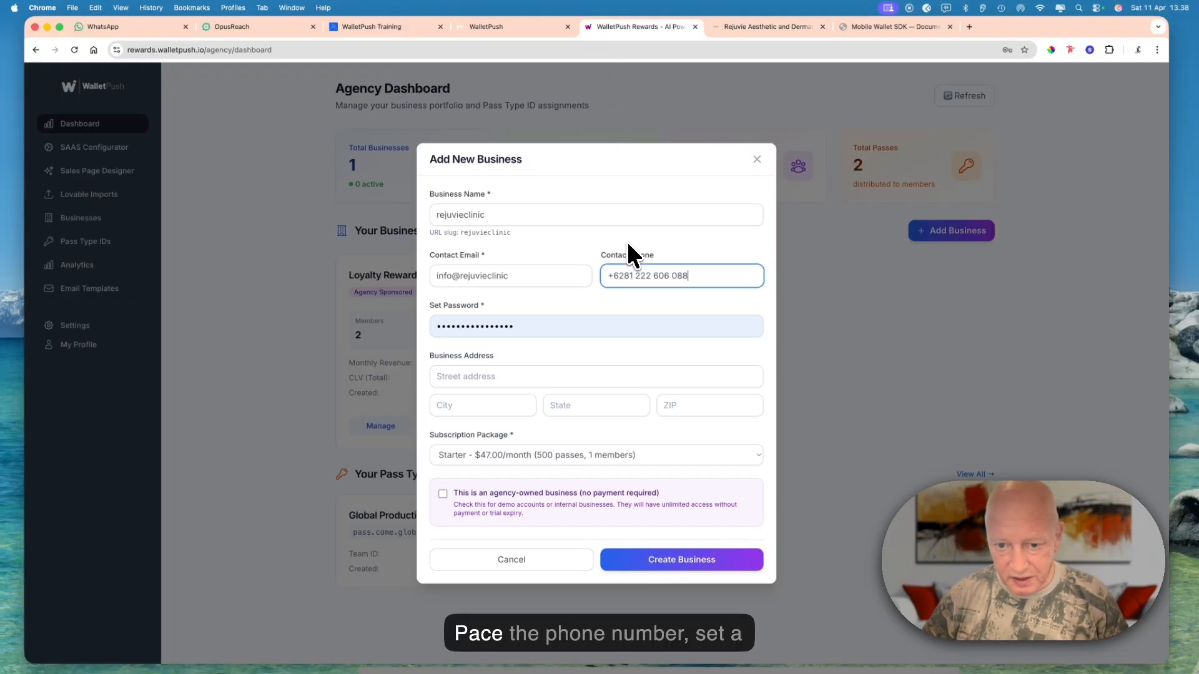
- Replace the prefilled account password with a new one and choose the Business subscription package at $87.00/month
double_click(545, 324)
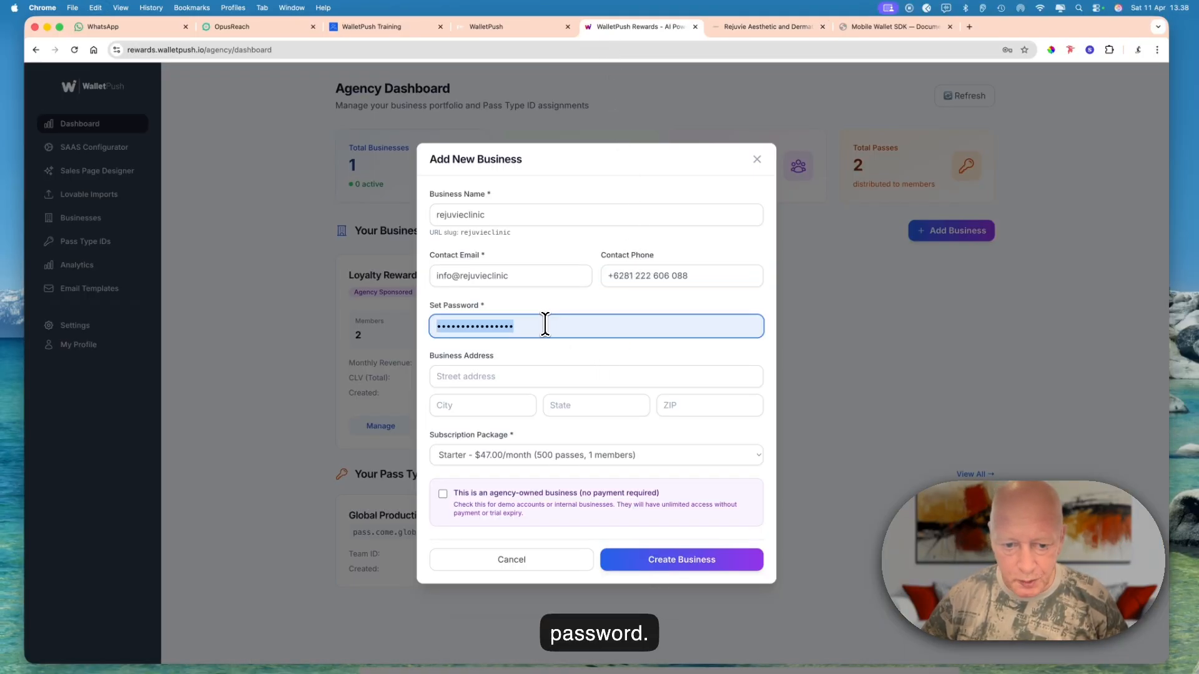
type("•")
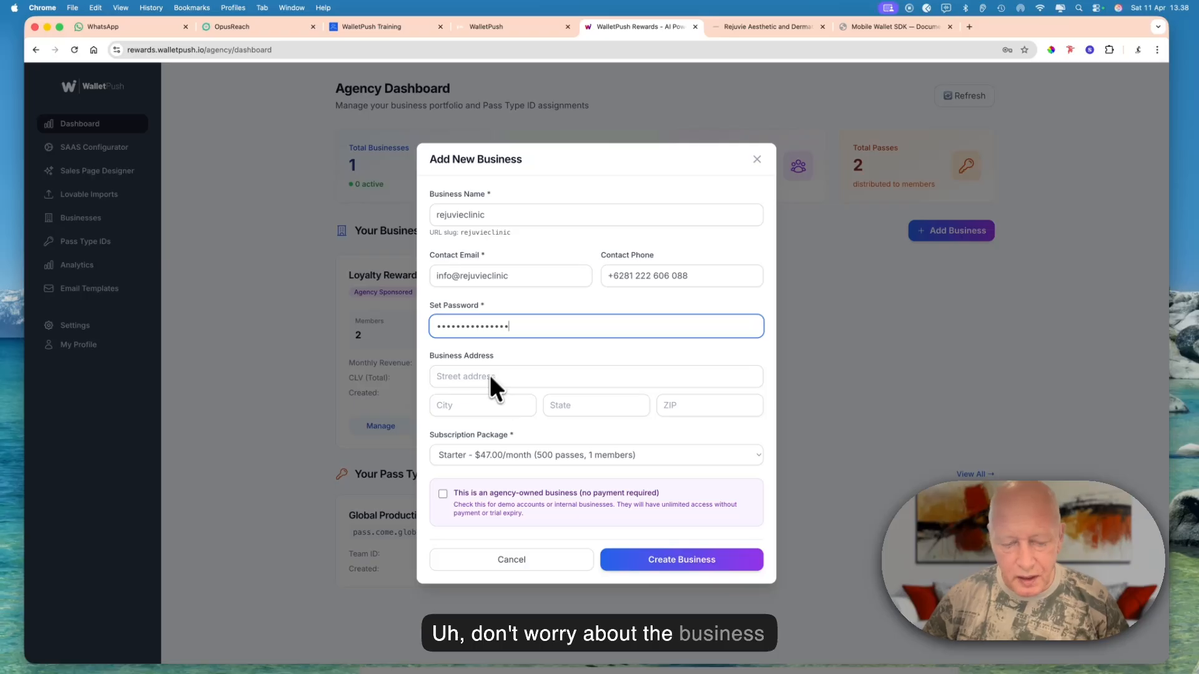
left_click(491, 456)
left_click(488, 462)
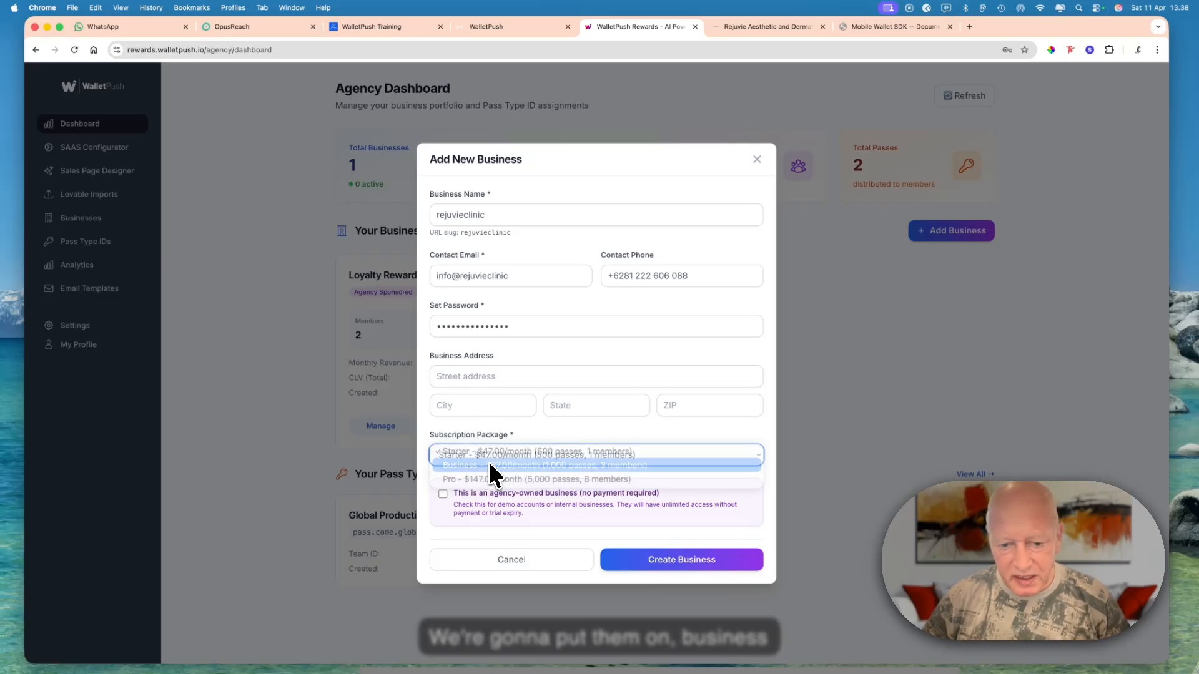
- Mark the business as agency-owned with no payment required and create it
left_click(442, 494)
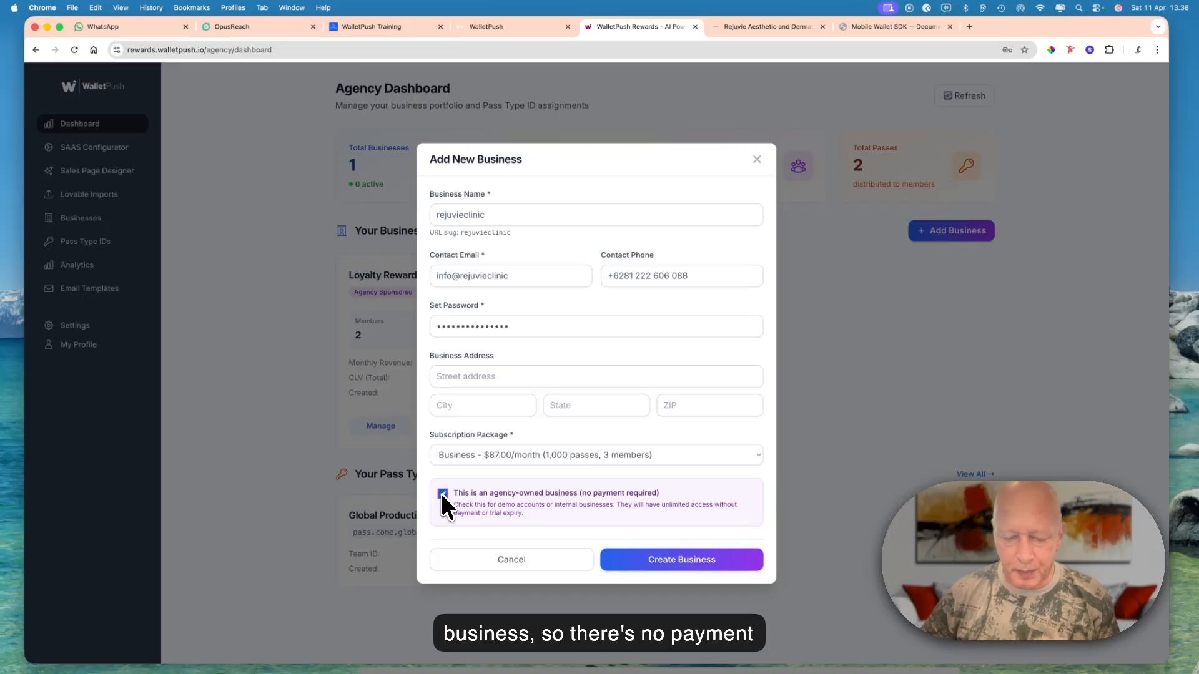
left_click(683, 563)
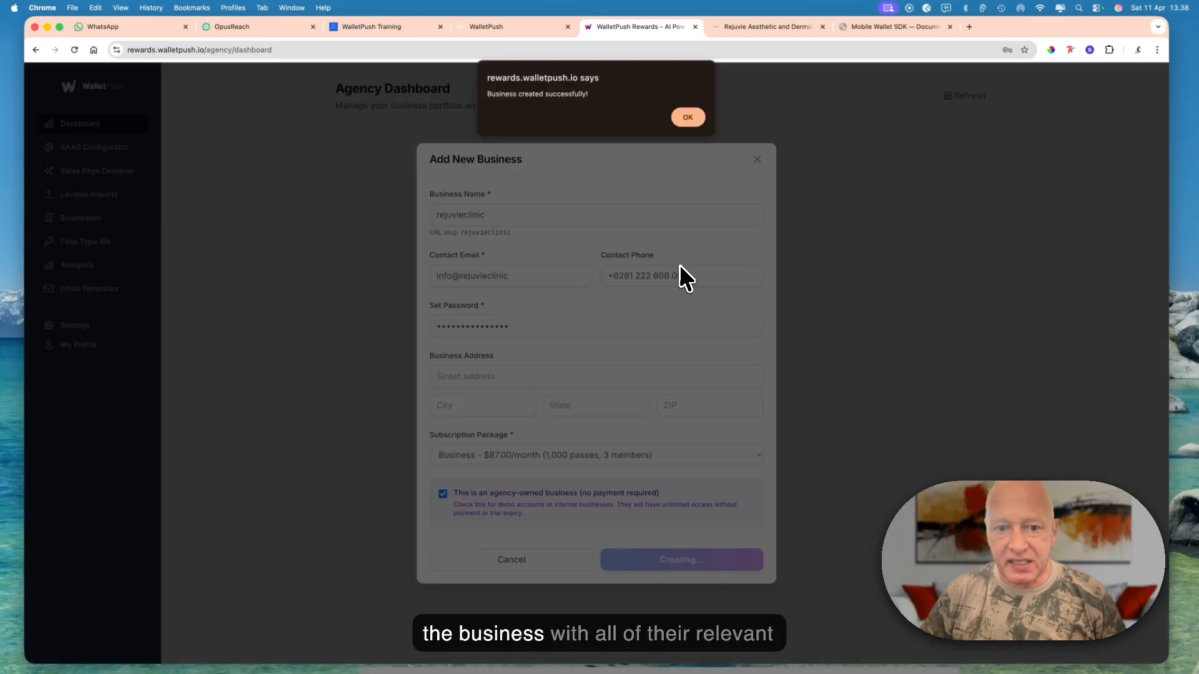
left_click(687, 118)
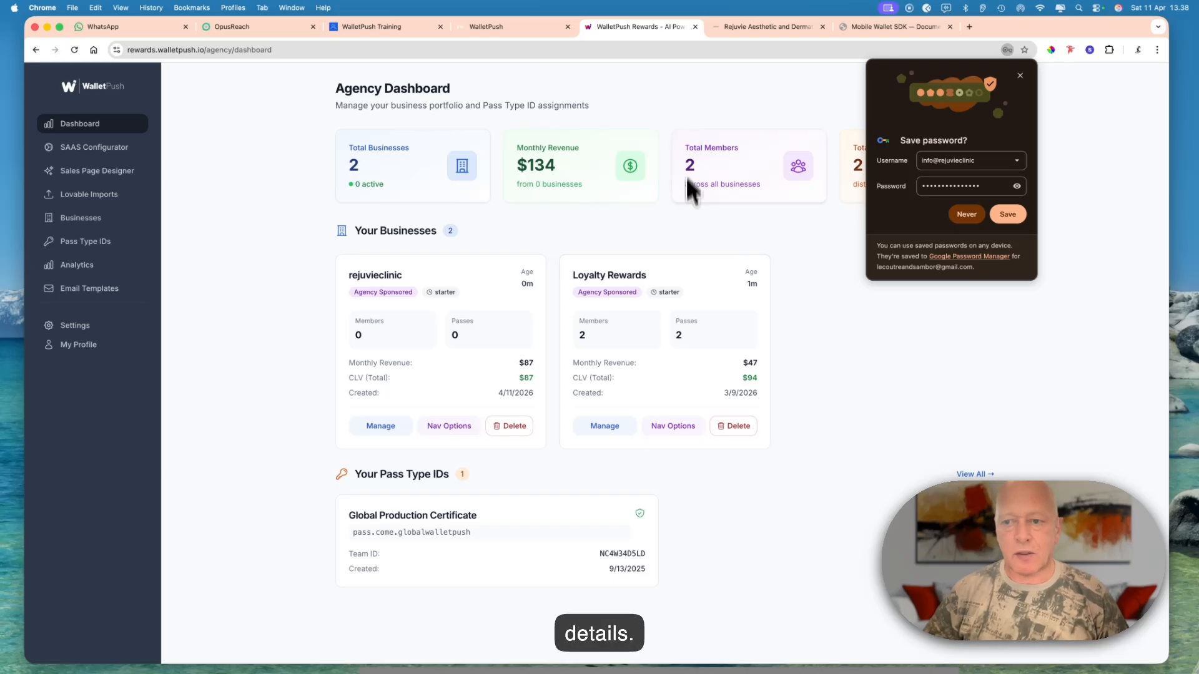
- Decline saving the password in the browser and switch to managing the rejuvieclinic account
left_click(959, 215)
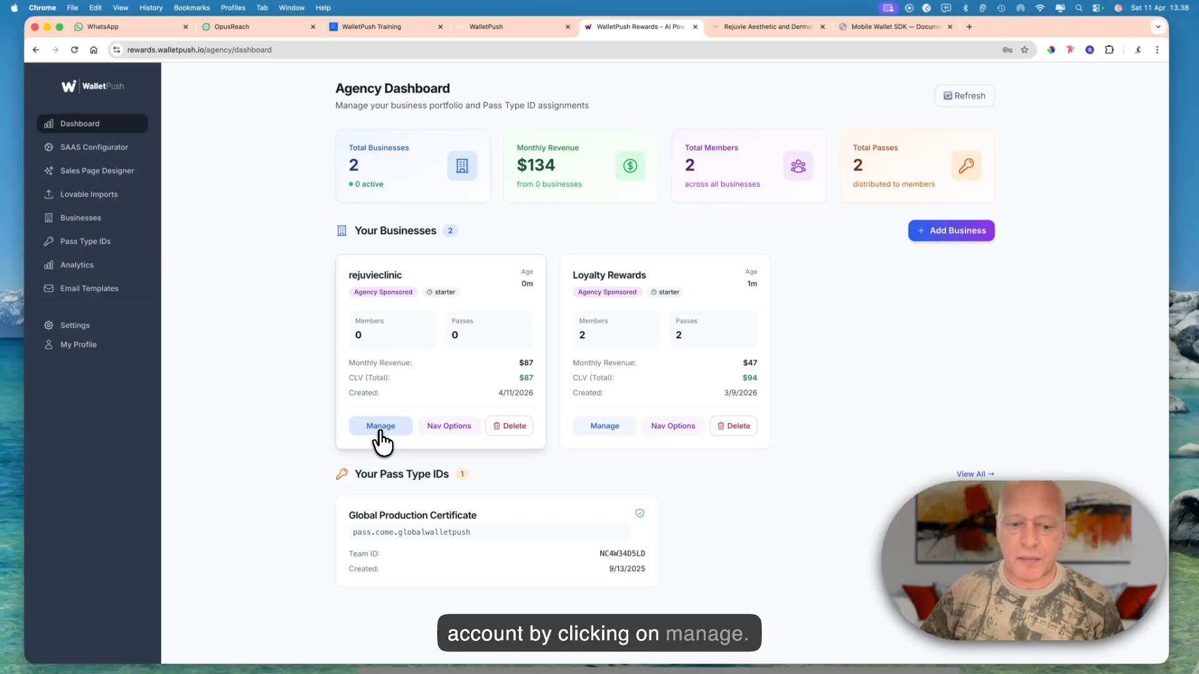
left_click(421, 383)
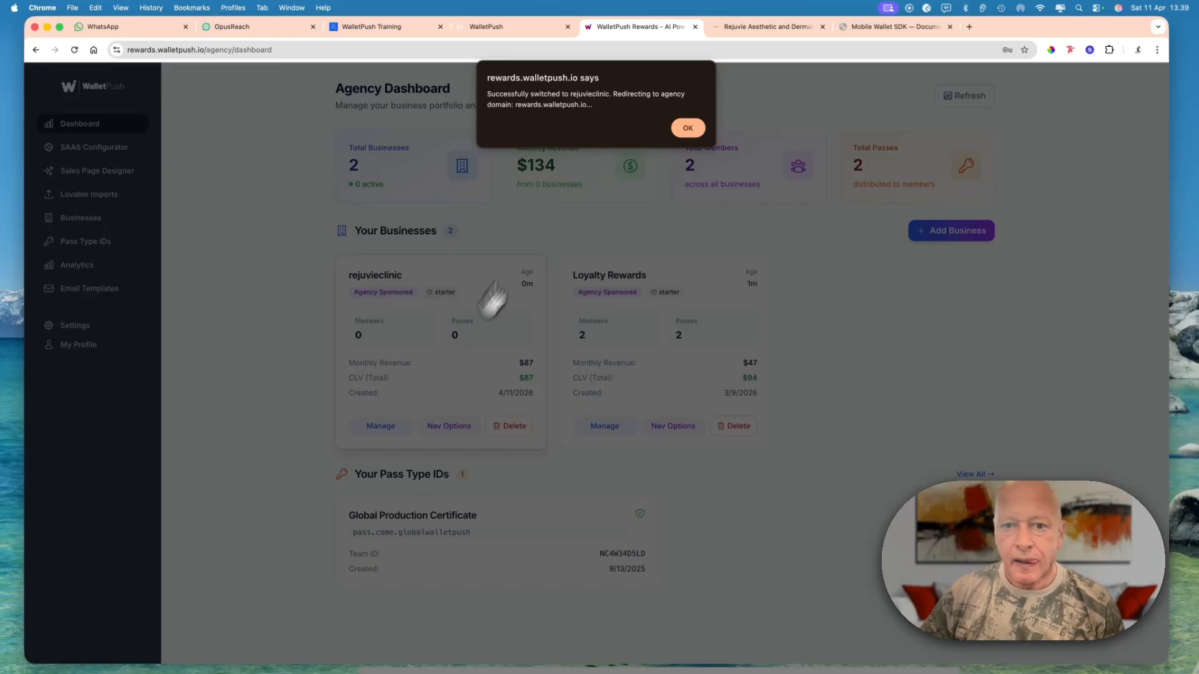
left_click(687, 128)
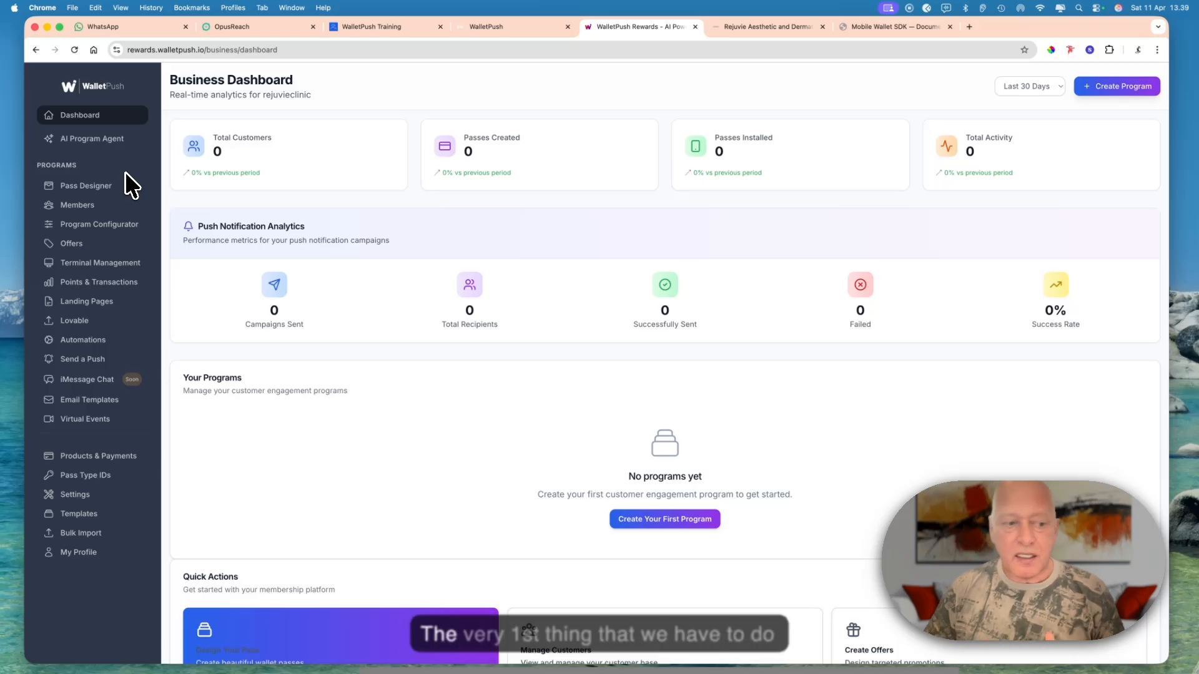
- Start adding a new custom domain in the rejuvieclinic business settings
left_click(87, 497)
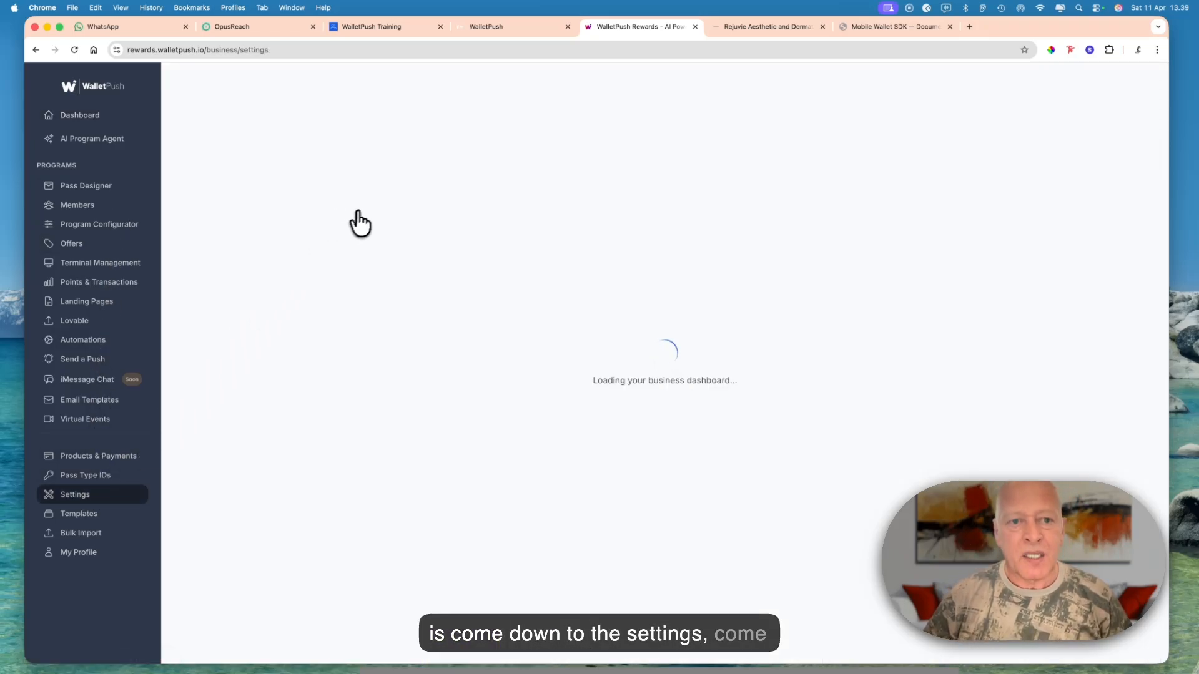
left_click(314, 132)
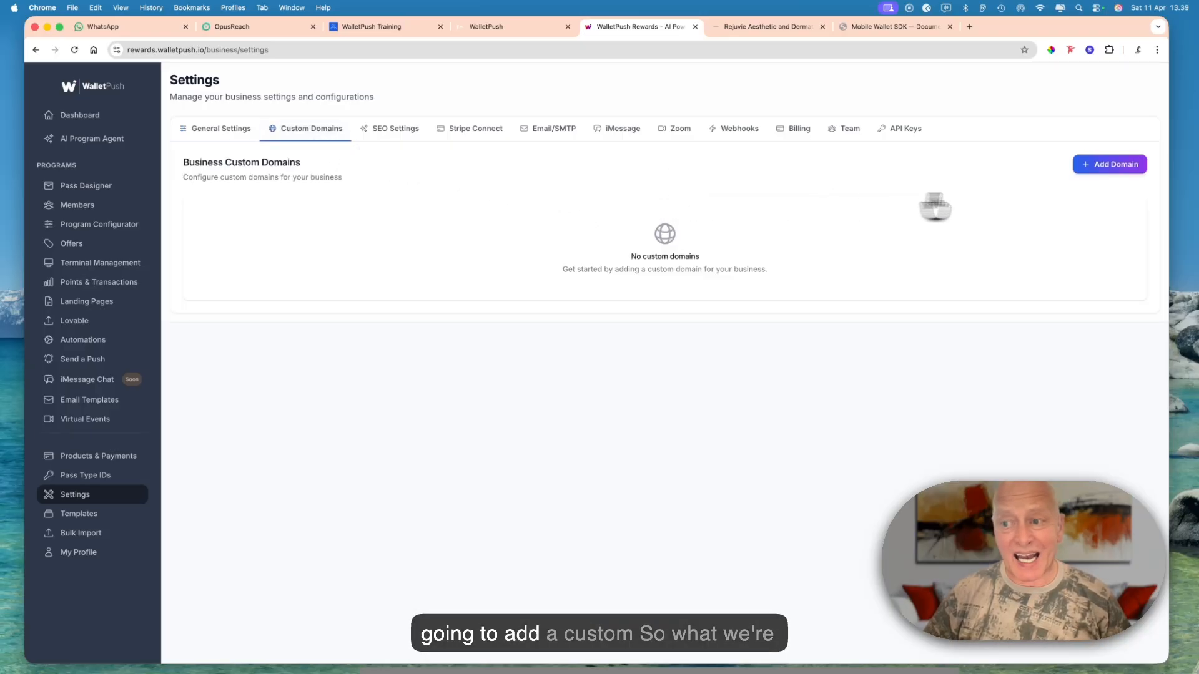
left_click(1094, 178)
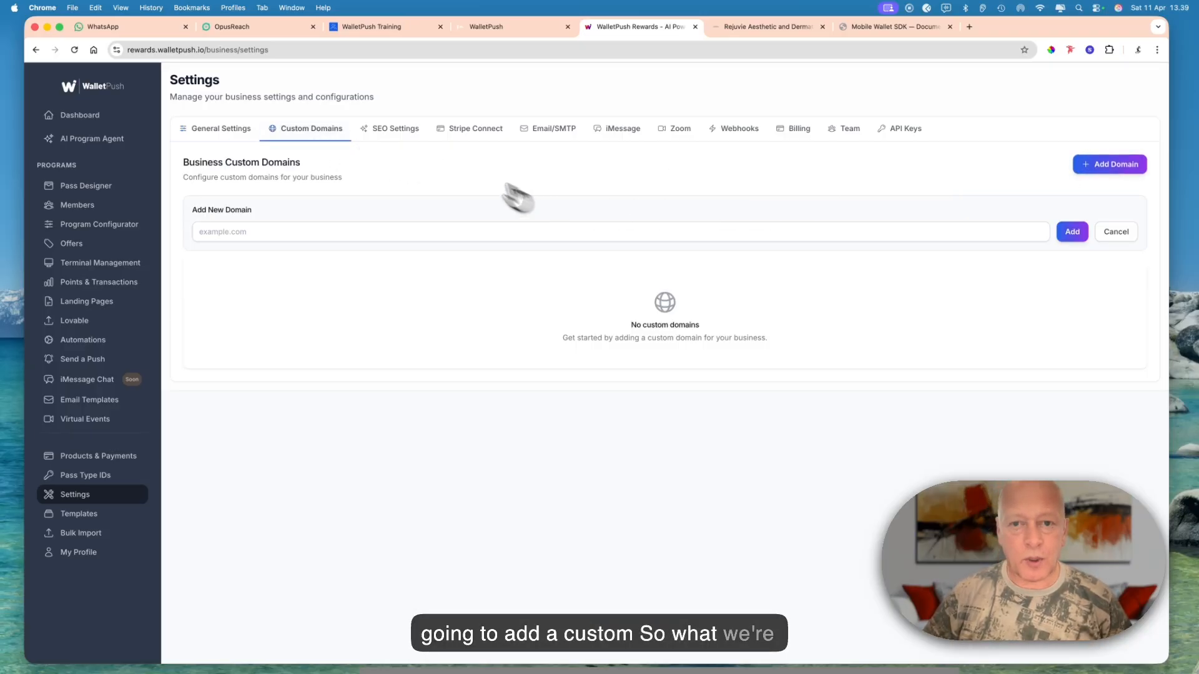
- Copy rejuvieclinic from the clinic website's address, enter rejuvieclinic.walletpush.io as the new domain and try to add it
left_click(735, 26)
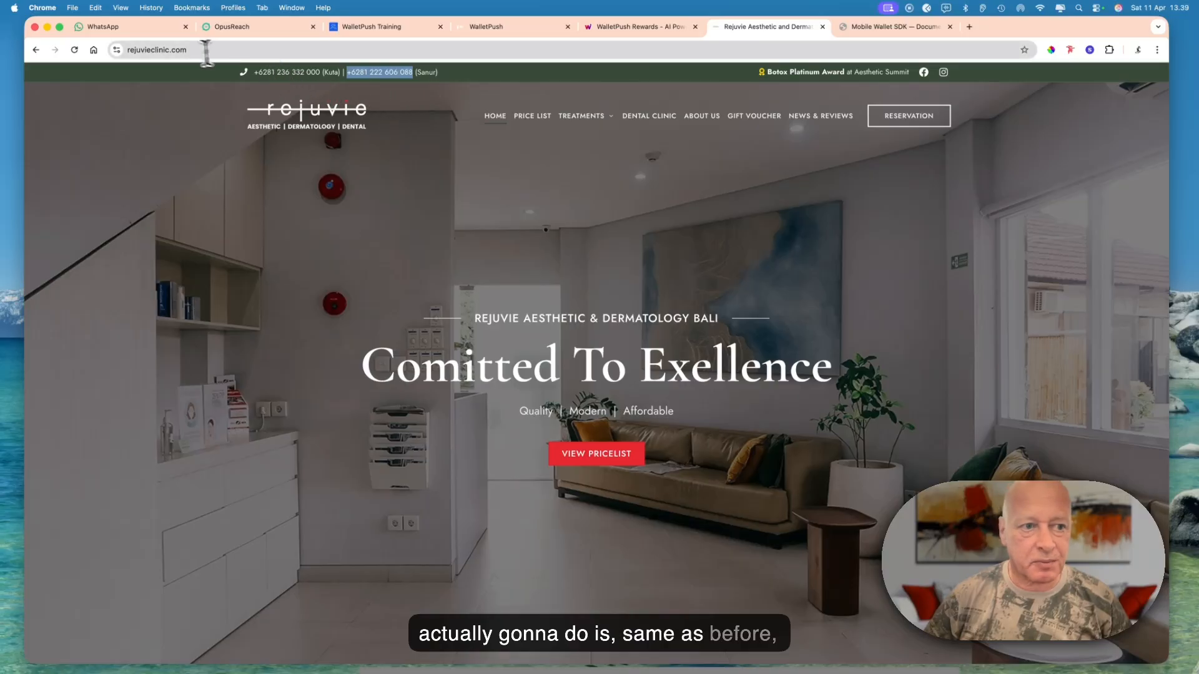
left_click_drag(169, 50, 124, 51)
key("super+c")
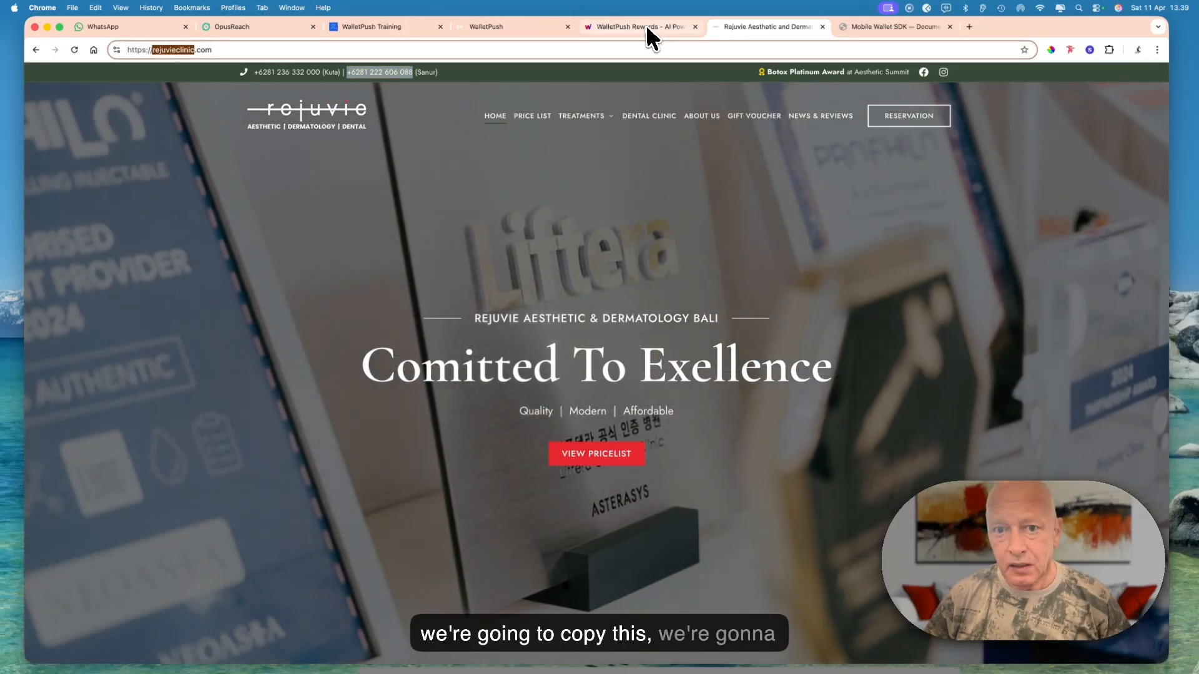
left_click(643, 28)
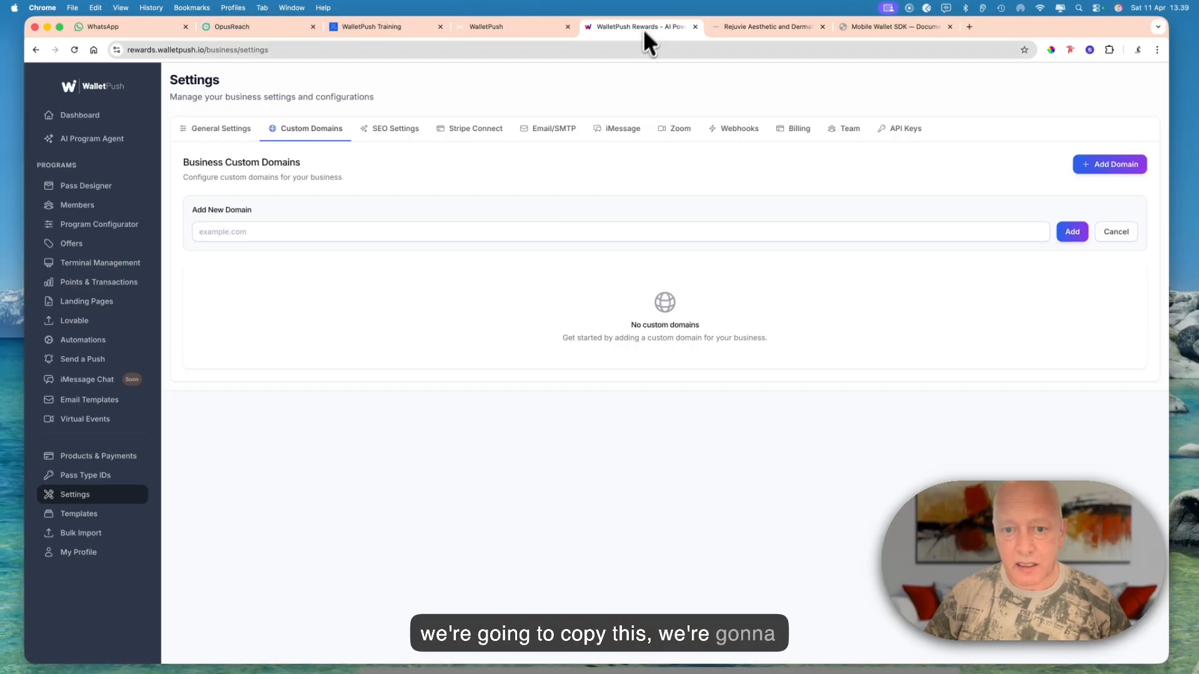
left_click(422, 236)
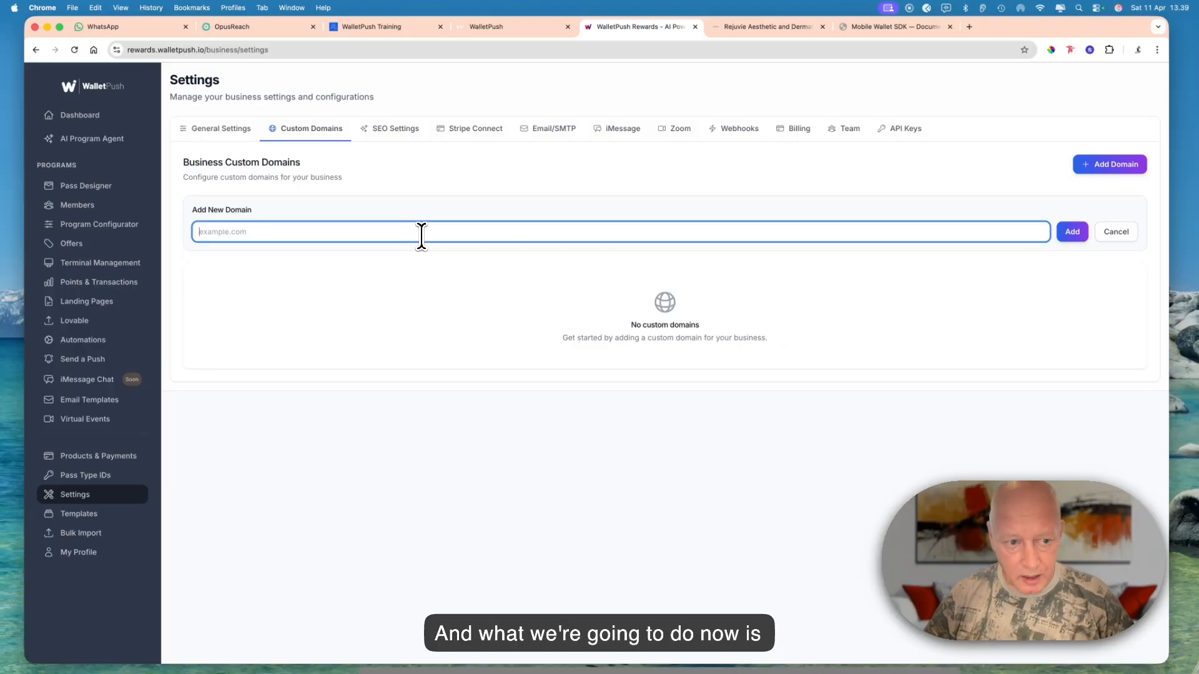
key("super+v")
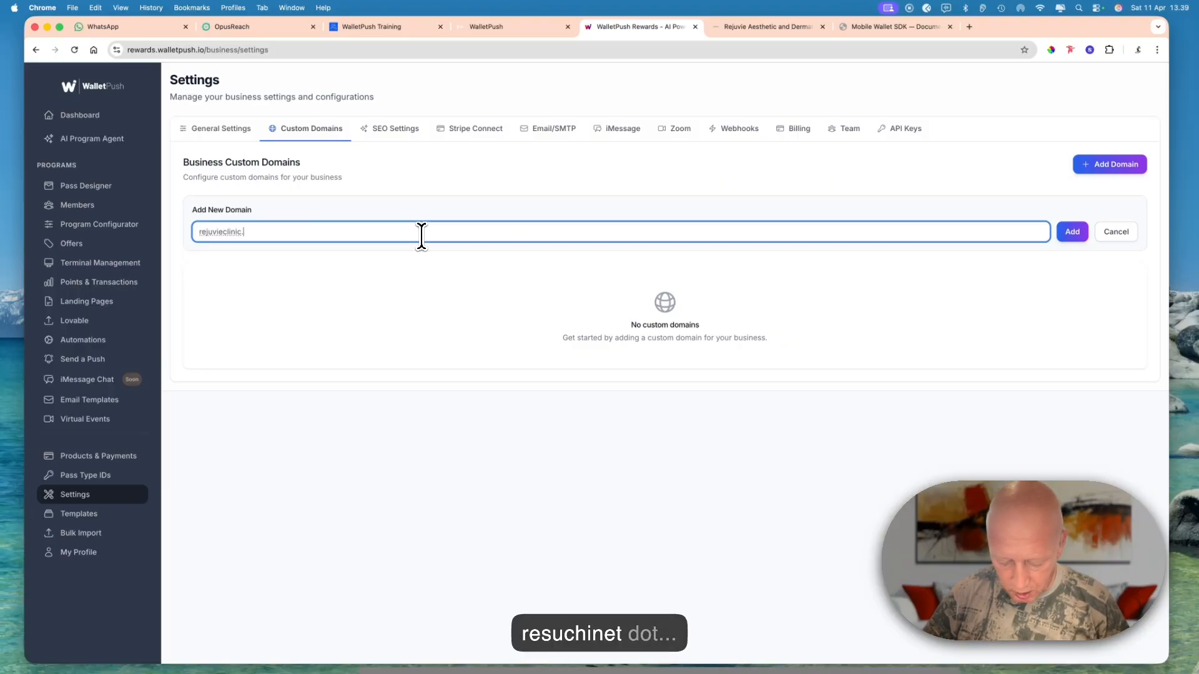
type(".walletpush.io")
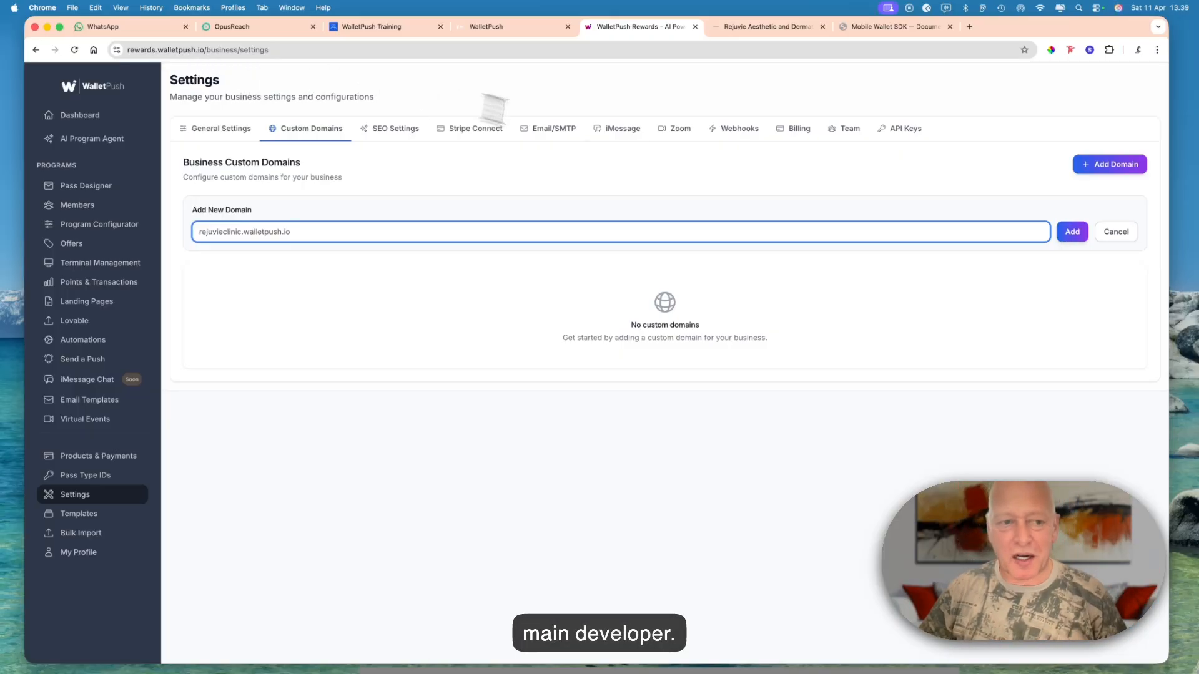
left_click(1070, 233)
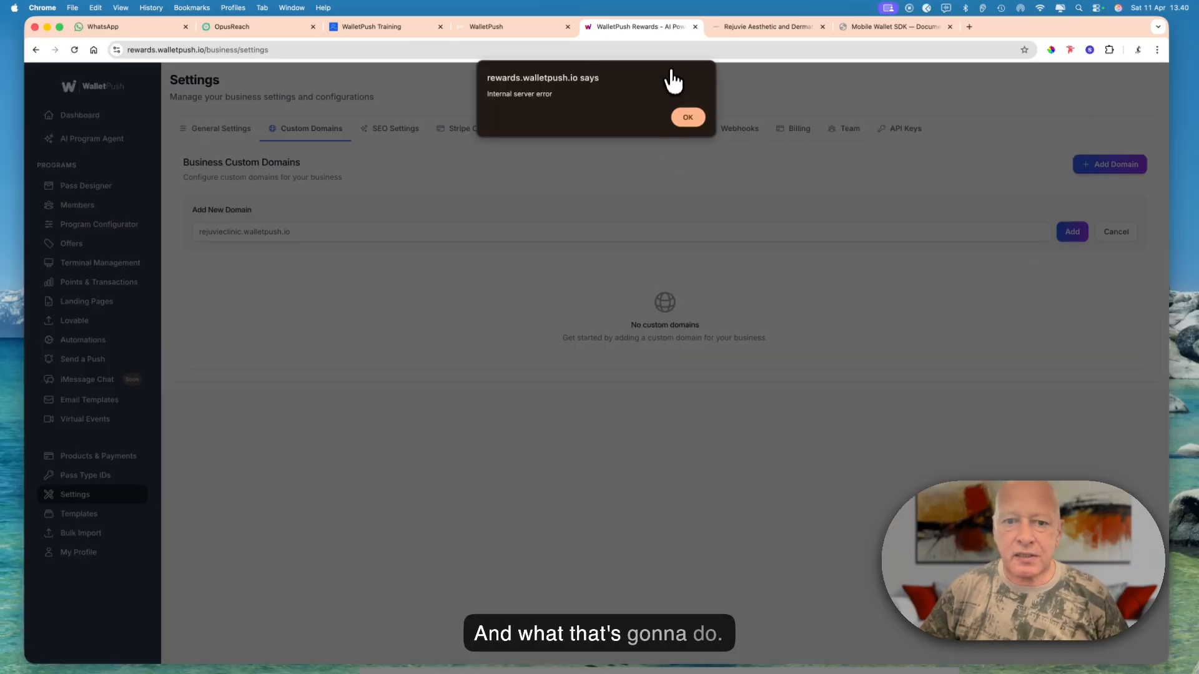
left_click(687, 119)
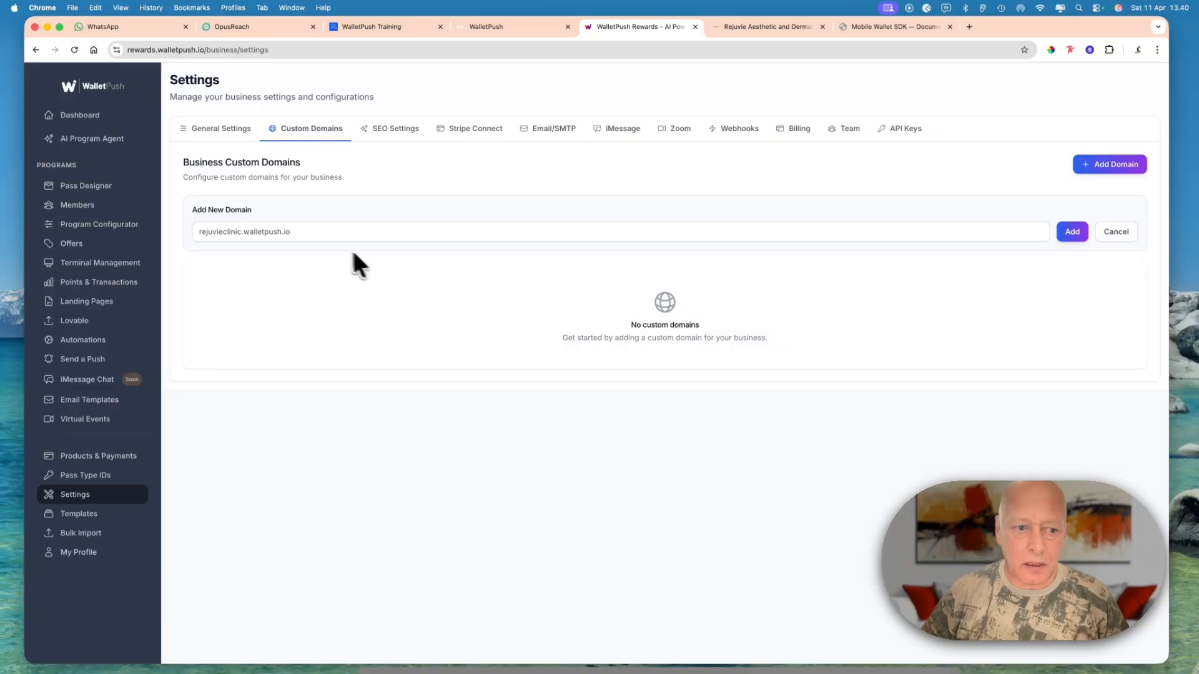
- Submit rejuvieclinic.walletpush.io again as the custom domain and verify it
left_click(316, 233)
key("super+a")
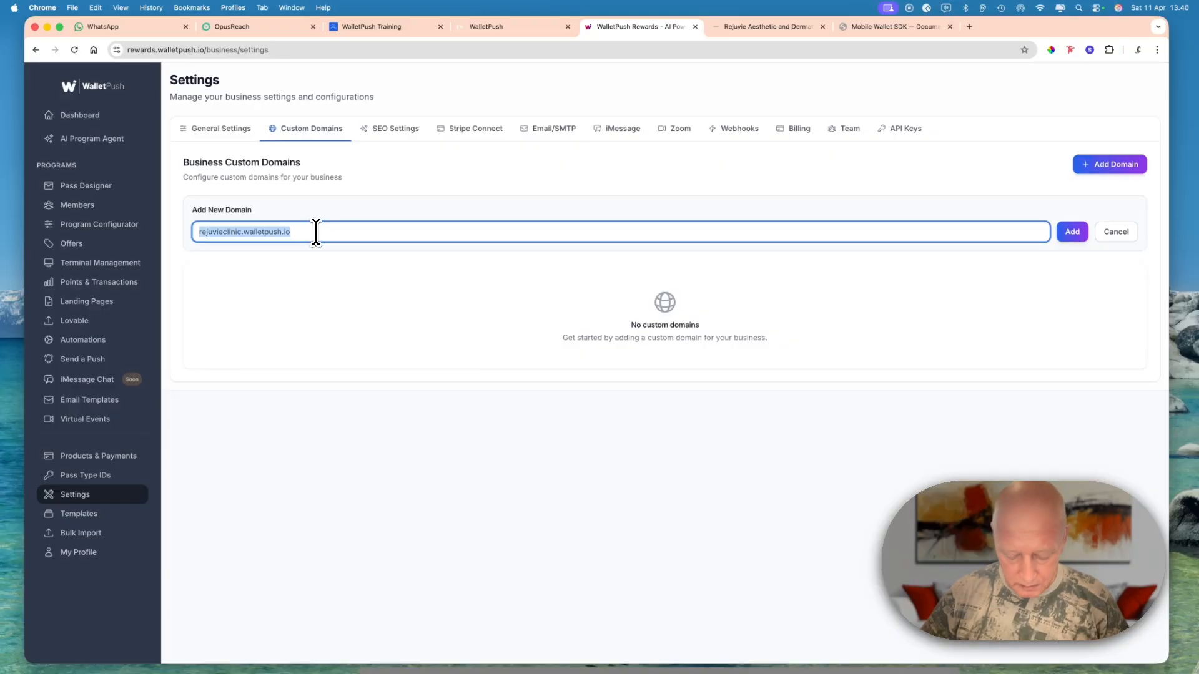
left_click(1071, 236)
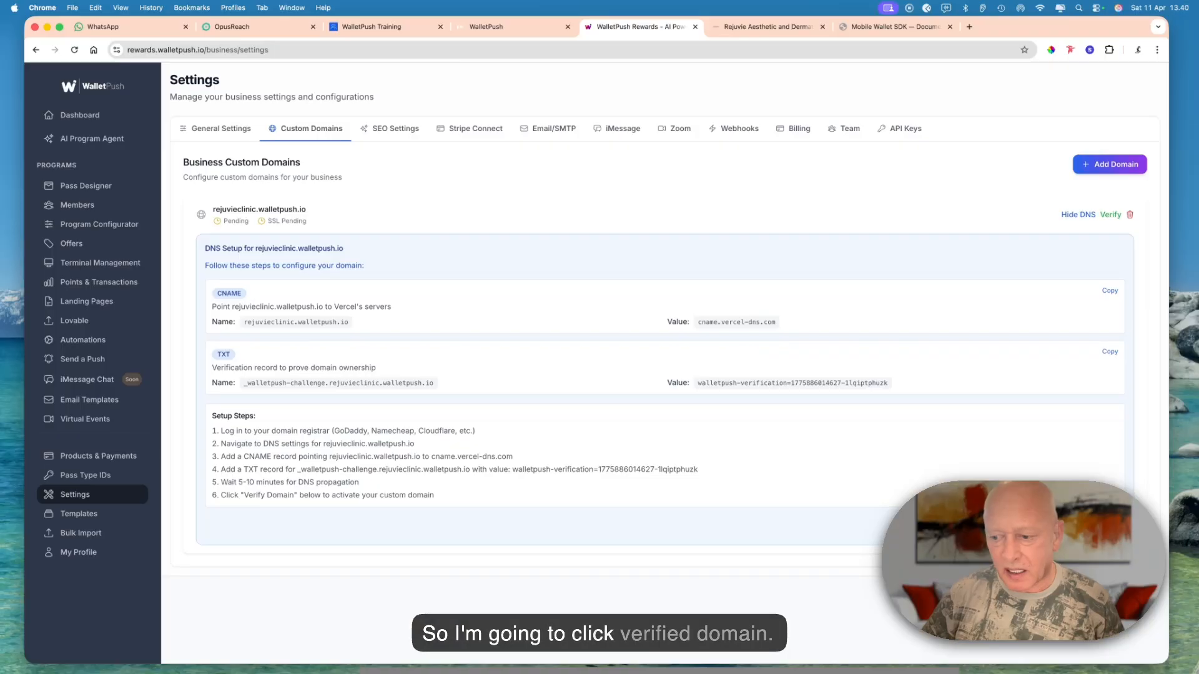
left_click(1089, 526)
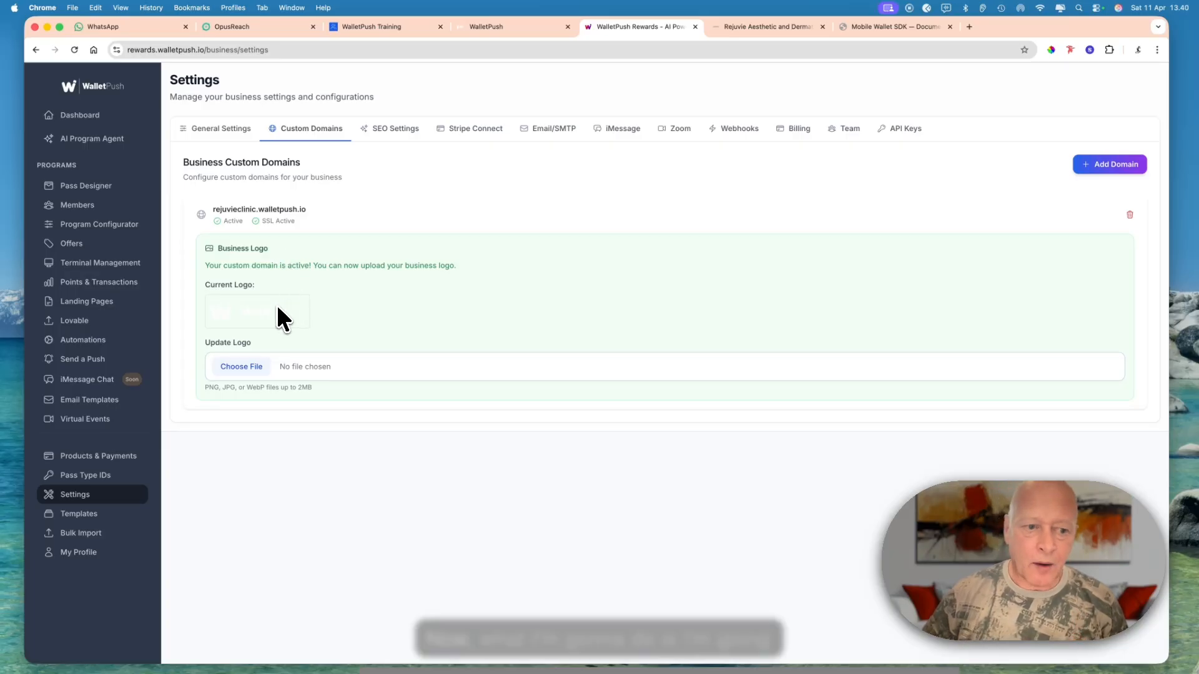
left_click(253, 375)
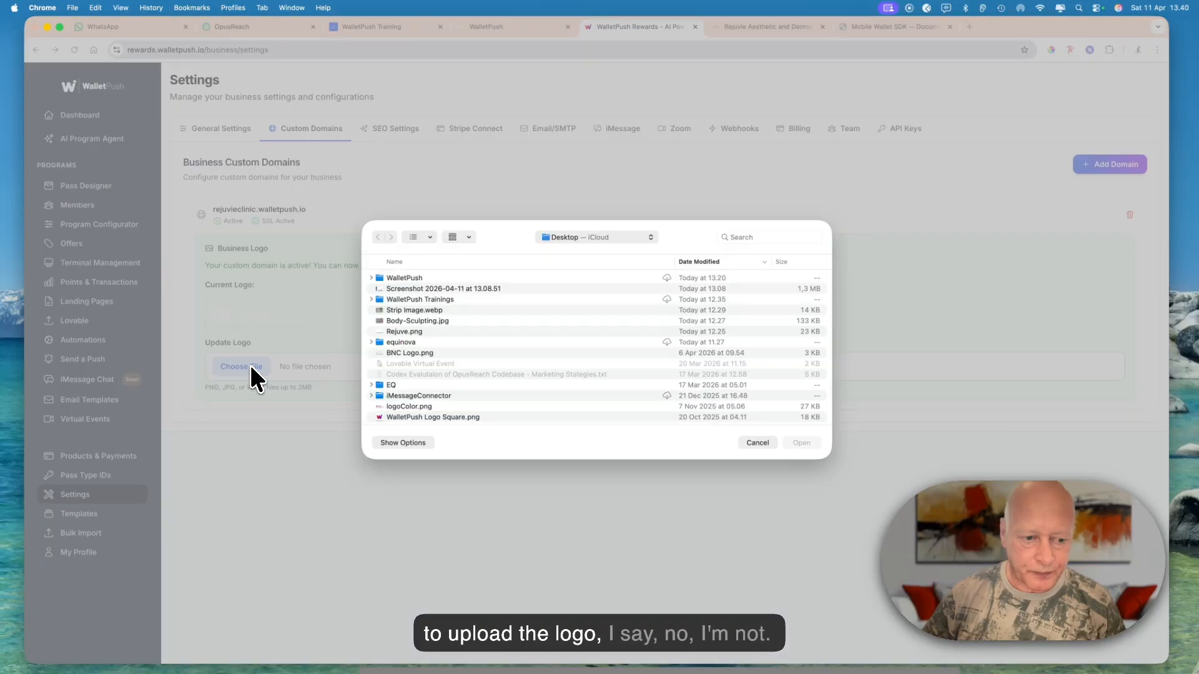
left_click(757, 442)
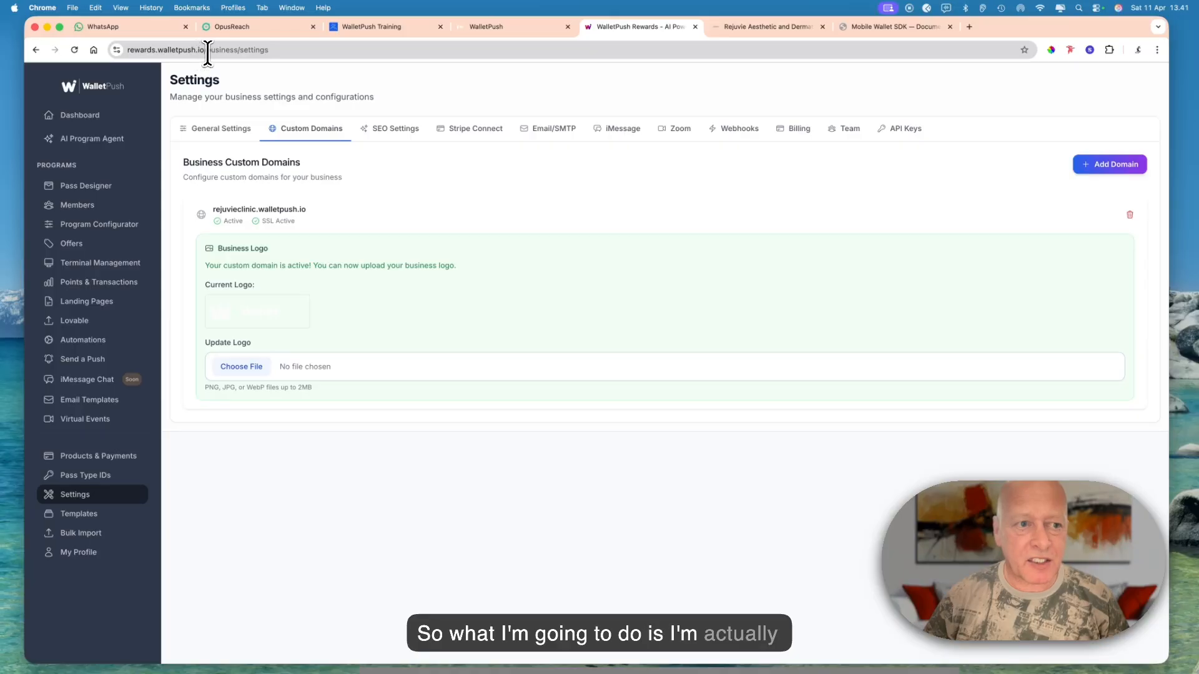
- Sign back in to the agency portal at rewards.walletpush.io/agency/auth/login and switch to managing the rejuvieclinic business on its own domain
left_click_drag(203, 54, 310, 55)
key("BackSpace")
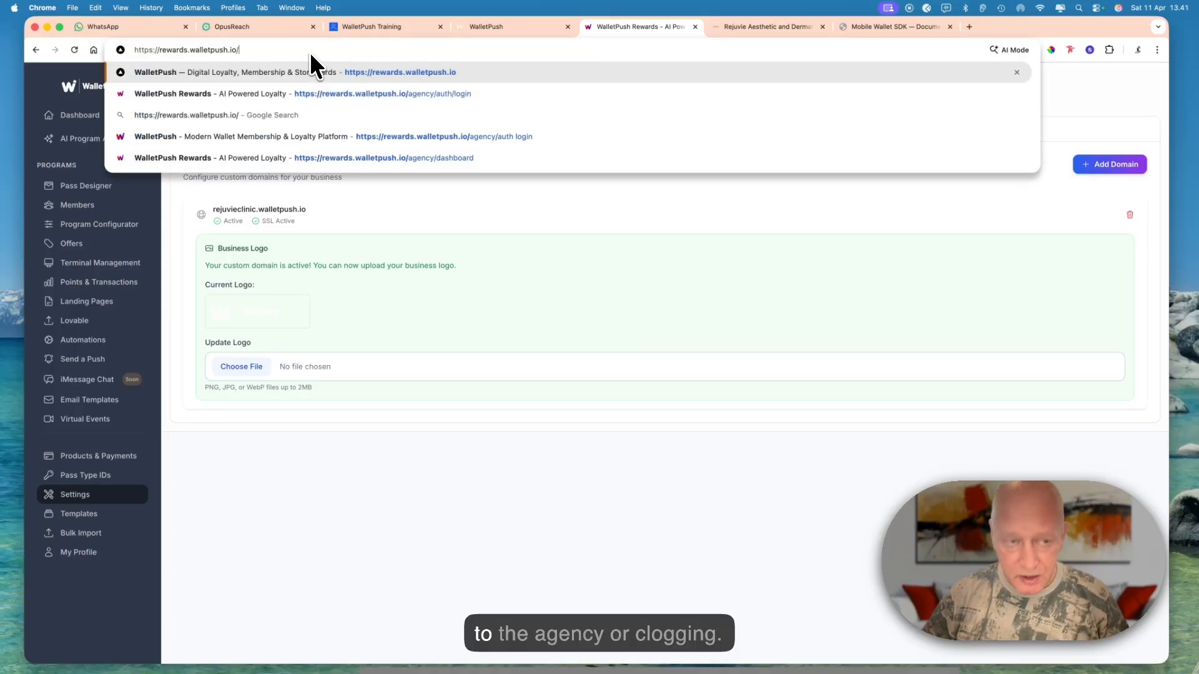
left_click(319, 90)
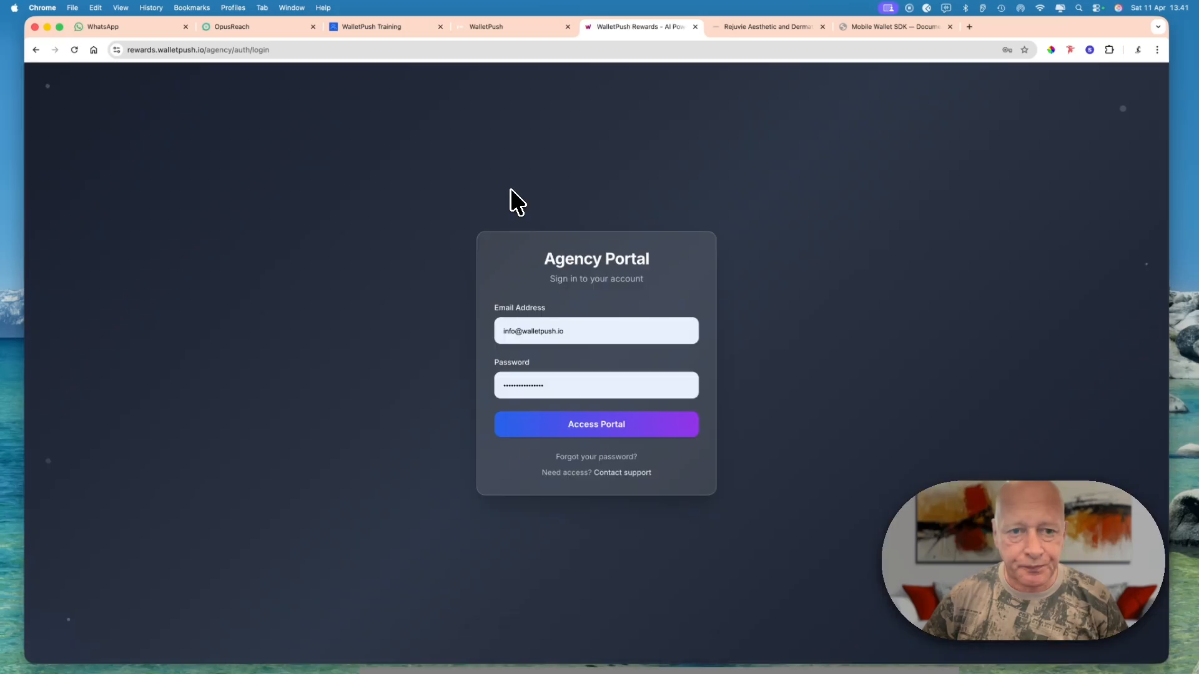
left_click(579, 424)
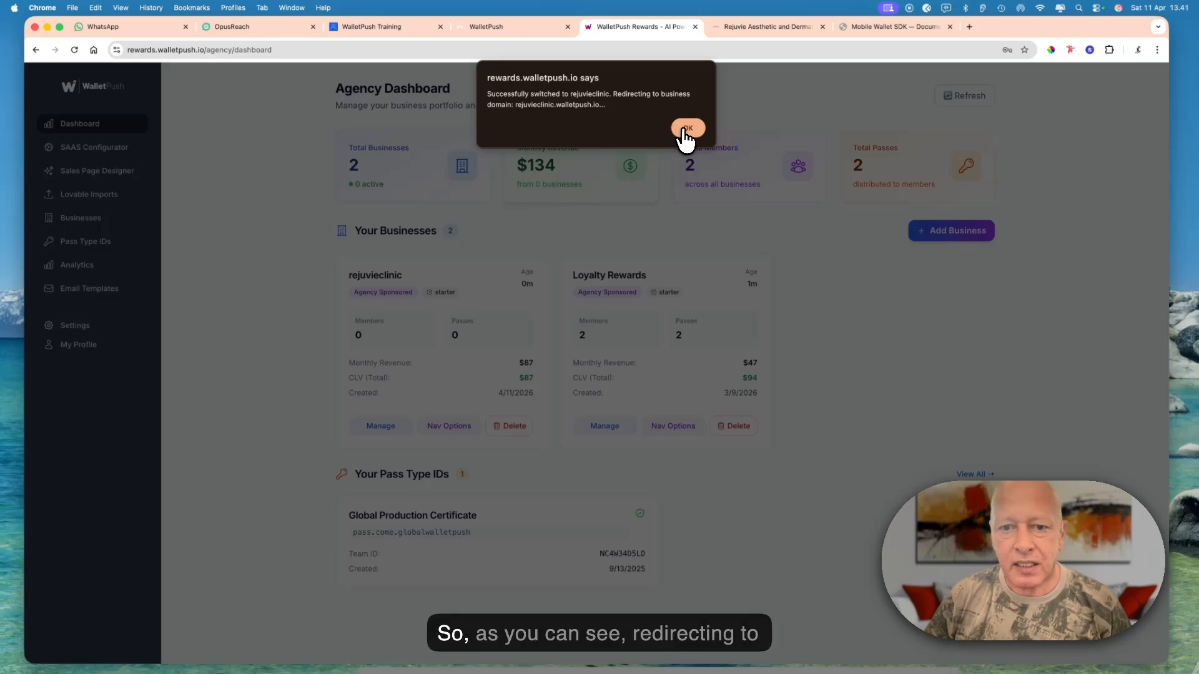
left_click(688, 128)
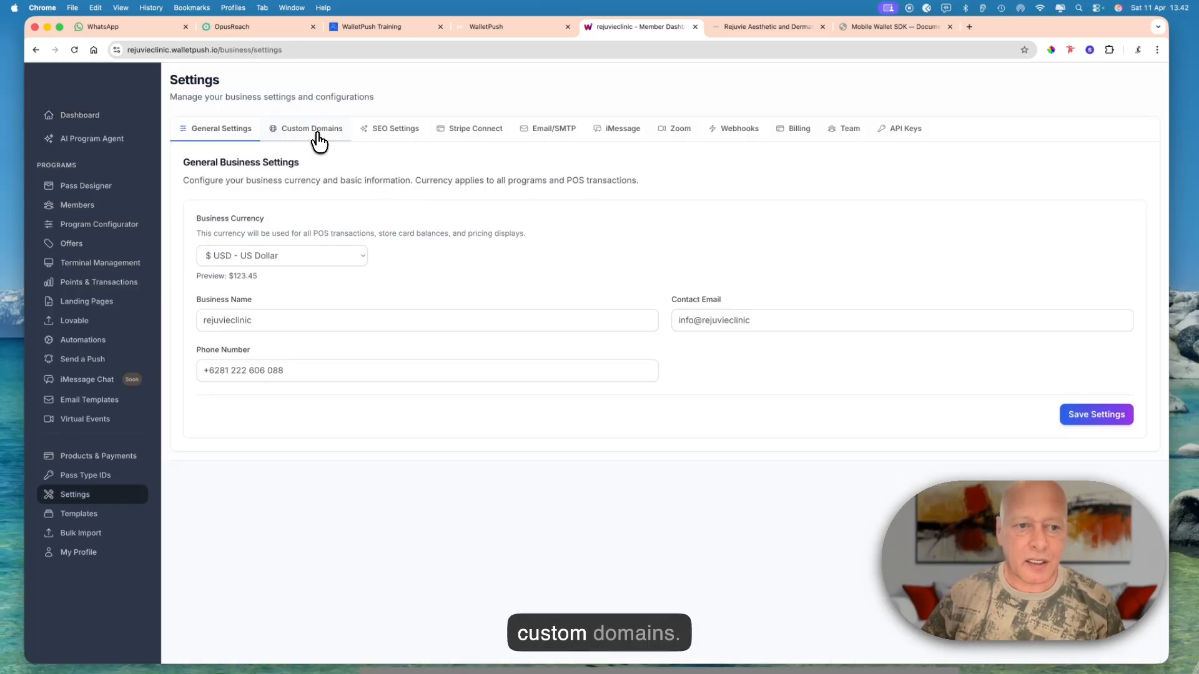
- Upload Rejuve.png as the business logo for the rejuvieclinic.walletpush.io custom domain
left_click(319, 142)
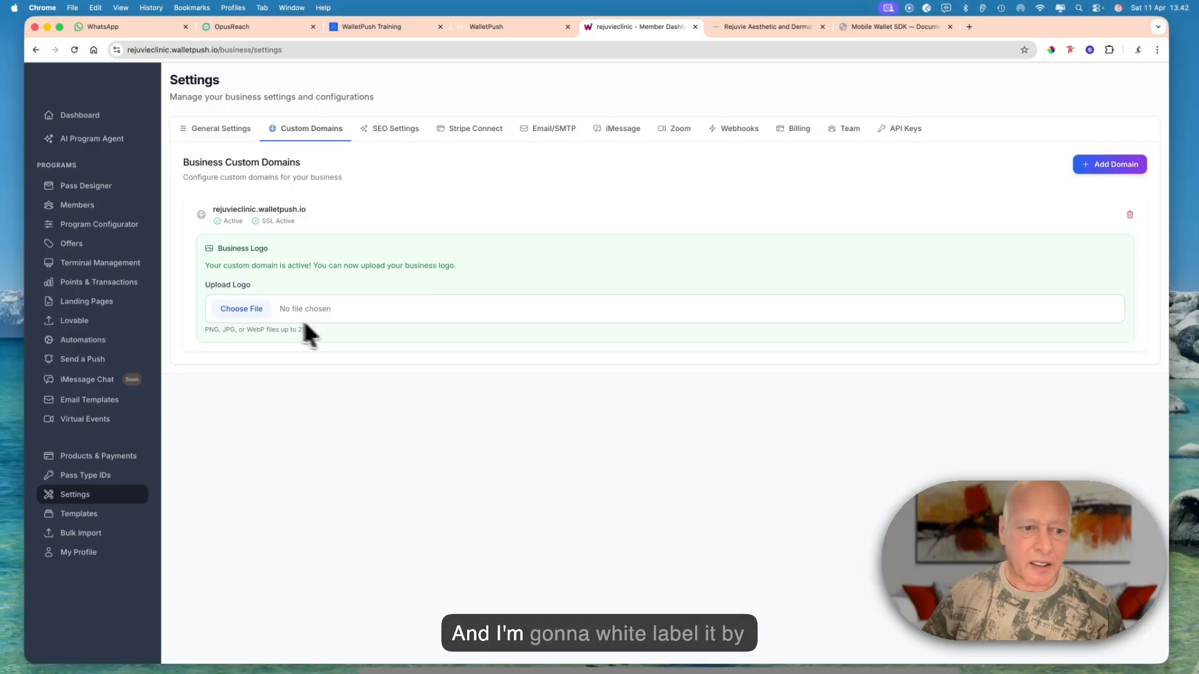
left_click(251, 310)
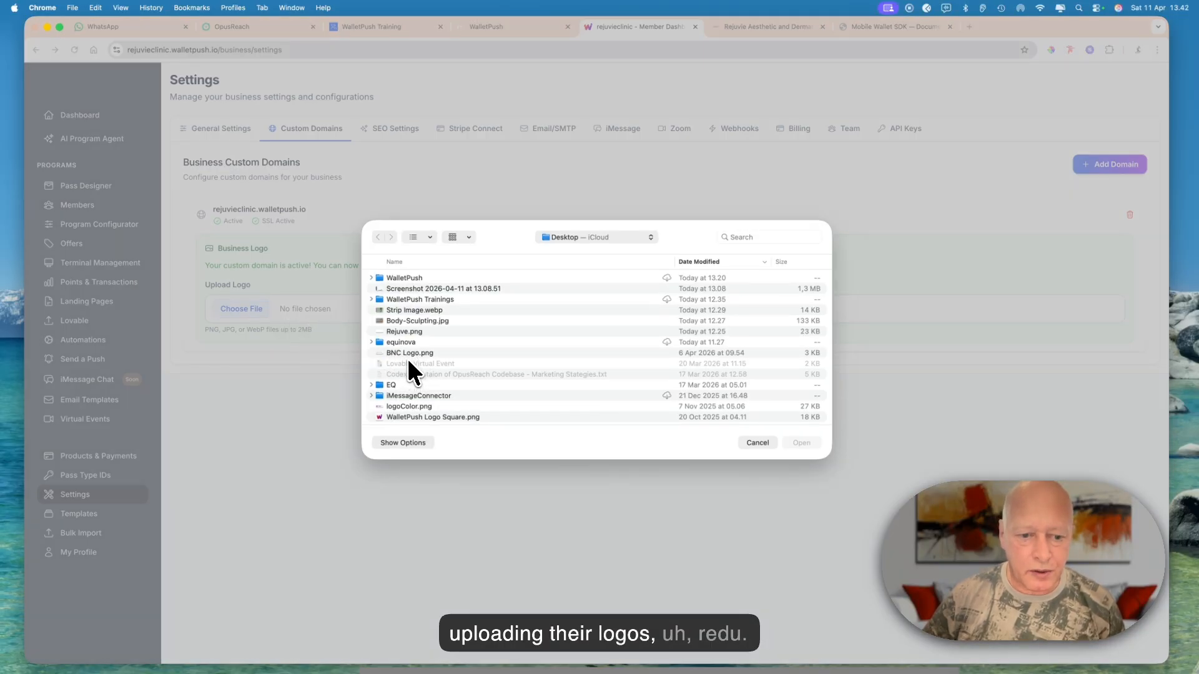
double_click(406, 331)
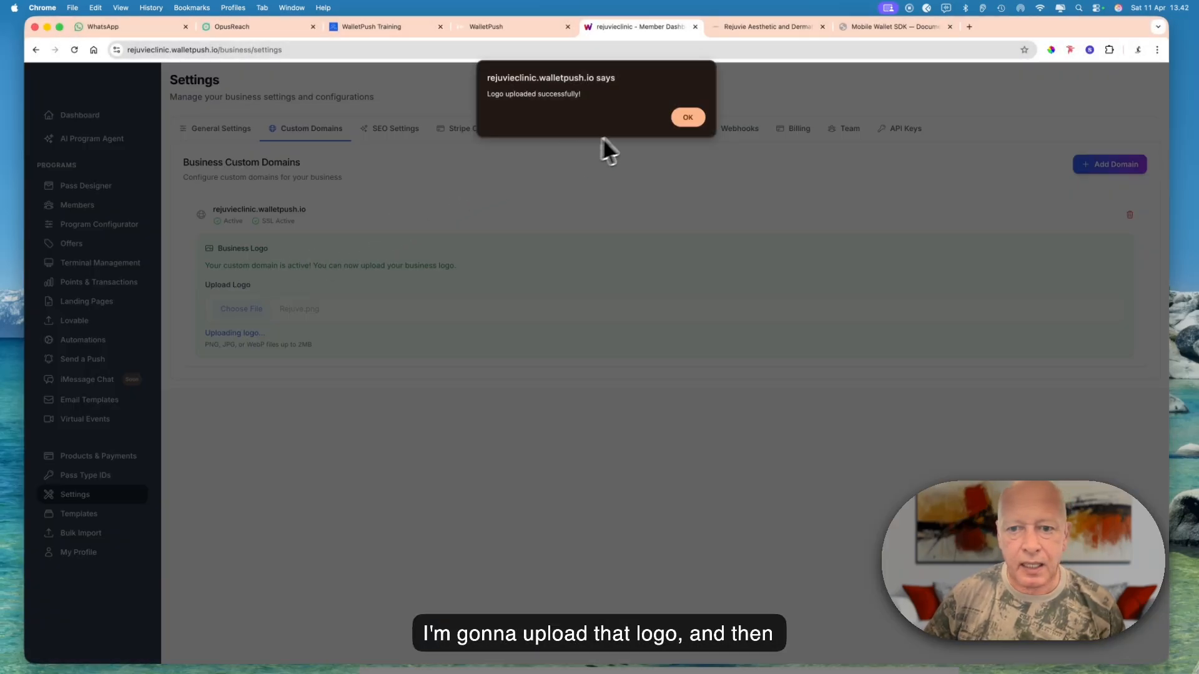
left_click(687, 118)
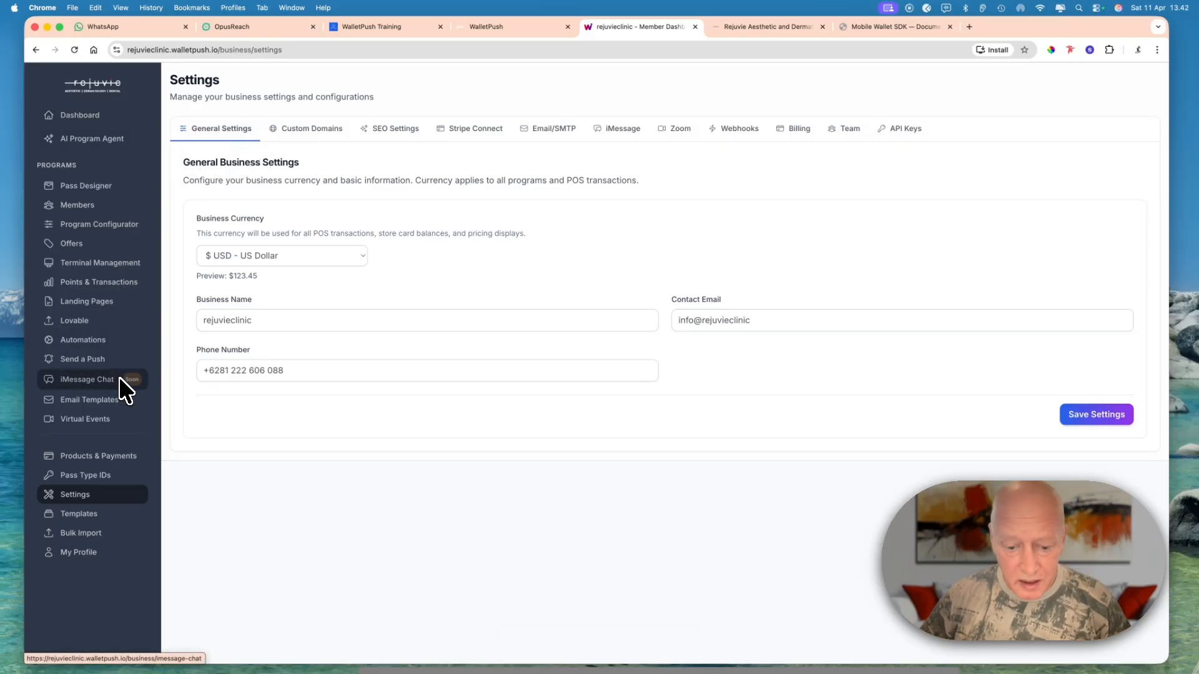
- Start a new wallet pass template in the Pass Designer and get the clinic's name from its website address
left_click(78, 199)
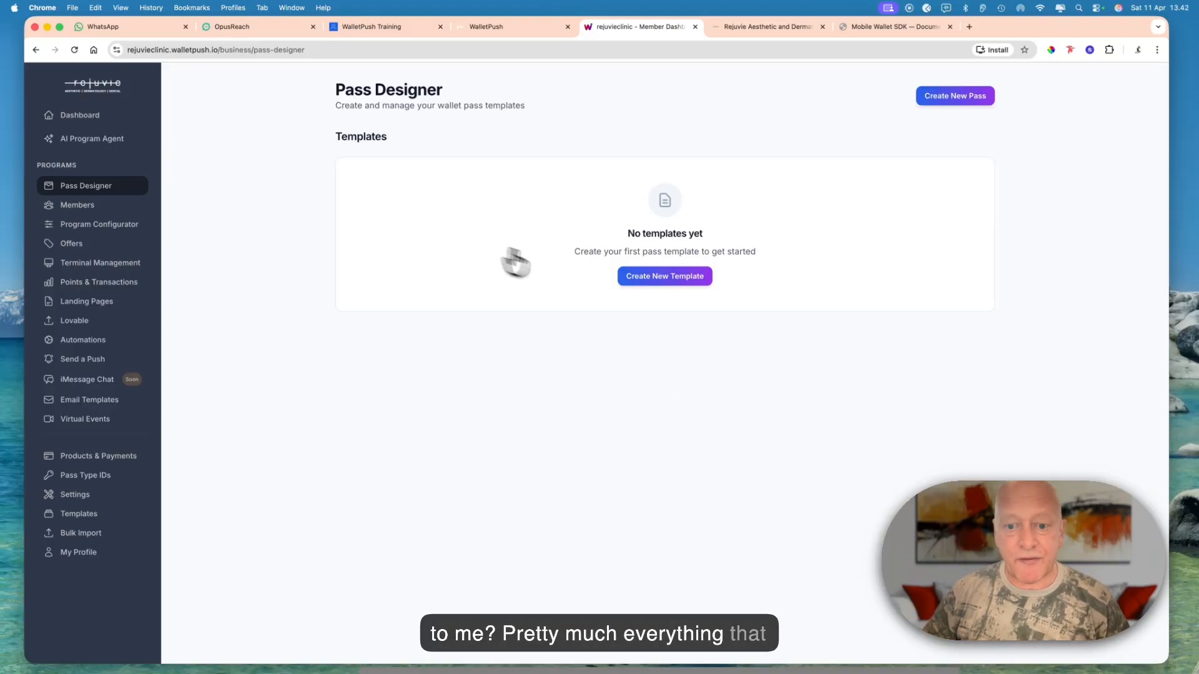
left_click(633, 286)
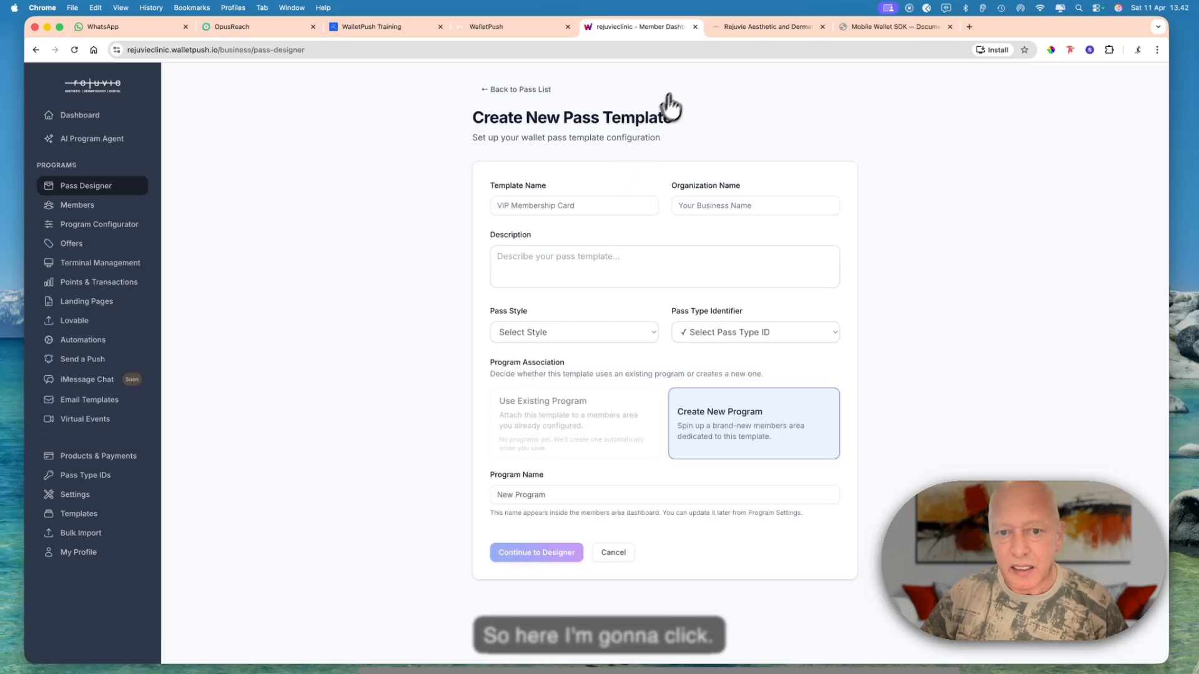
left_click(761, 24)
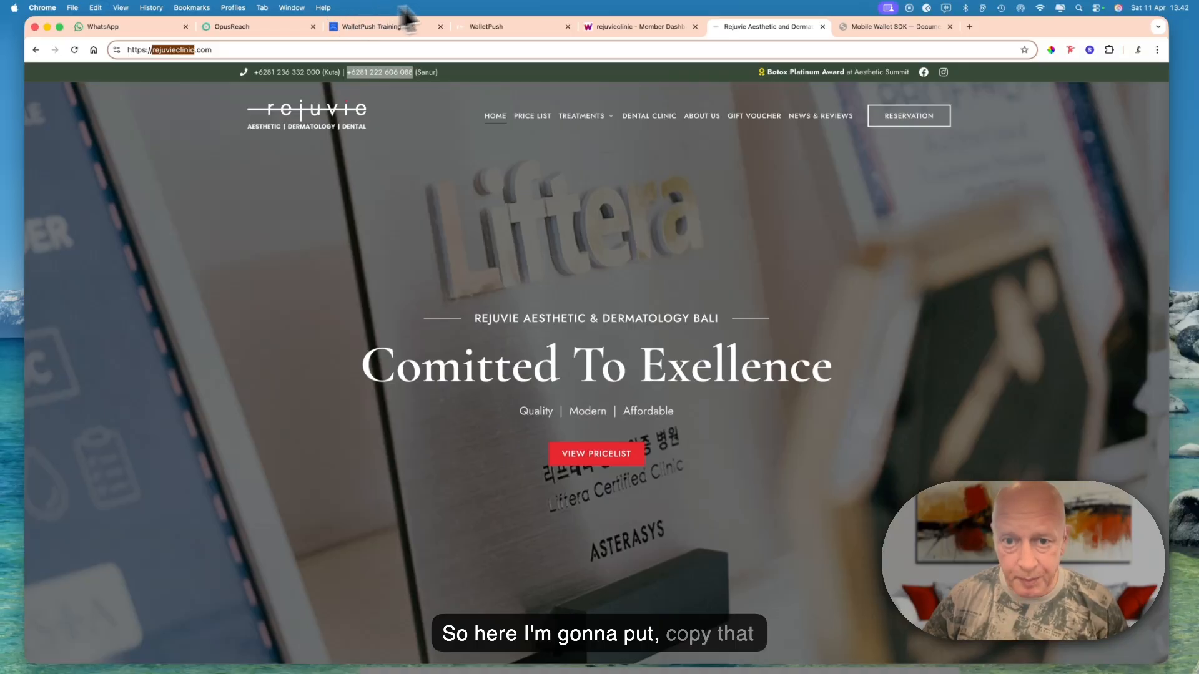
left_click(604, 30)
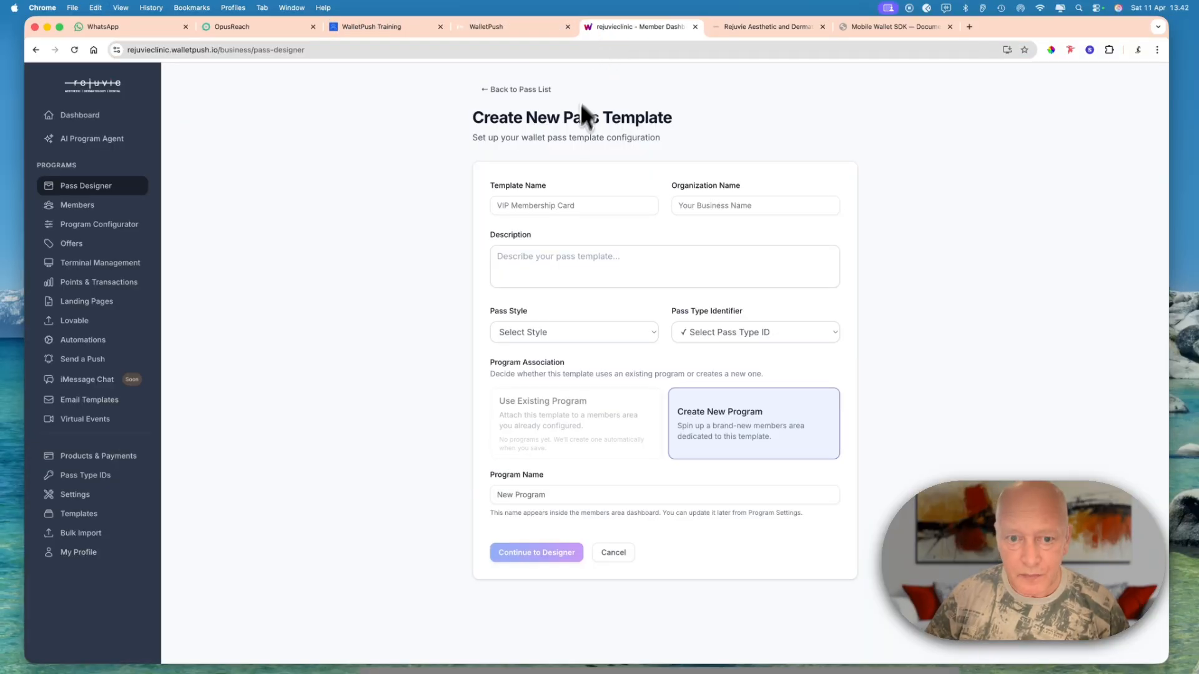
- Set the pass template's name to Rejuvie Clinic
left_click(556, 207)
type("rejuvieclinic")
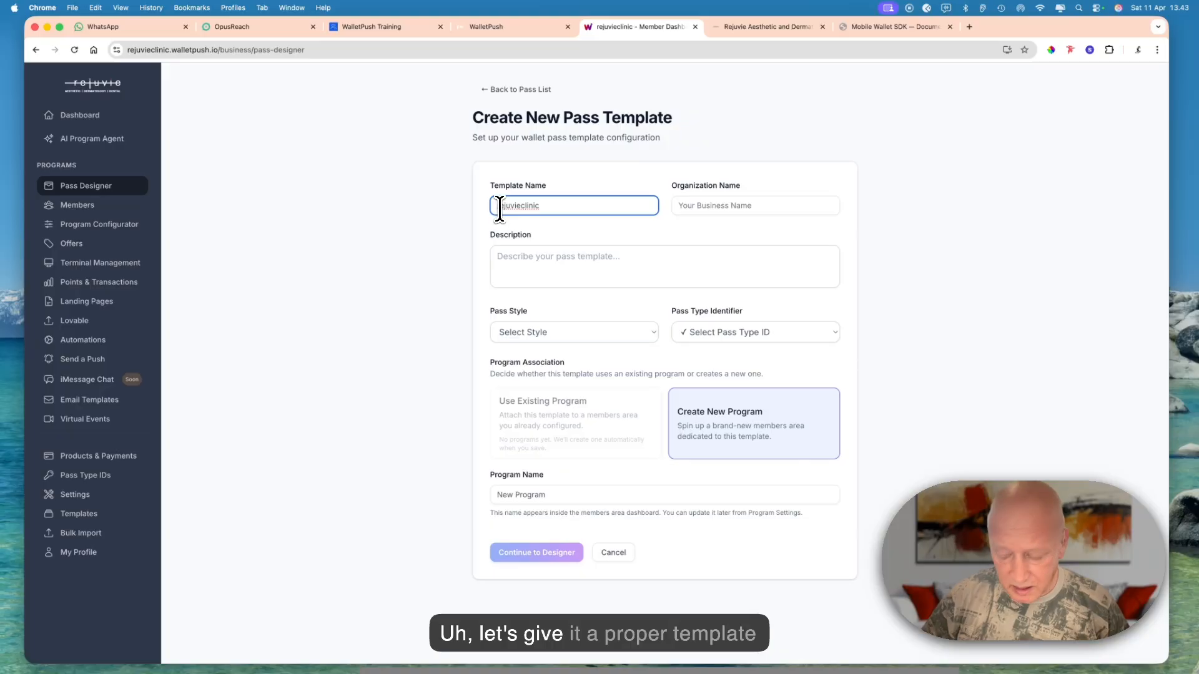
type("R")
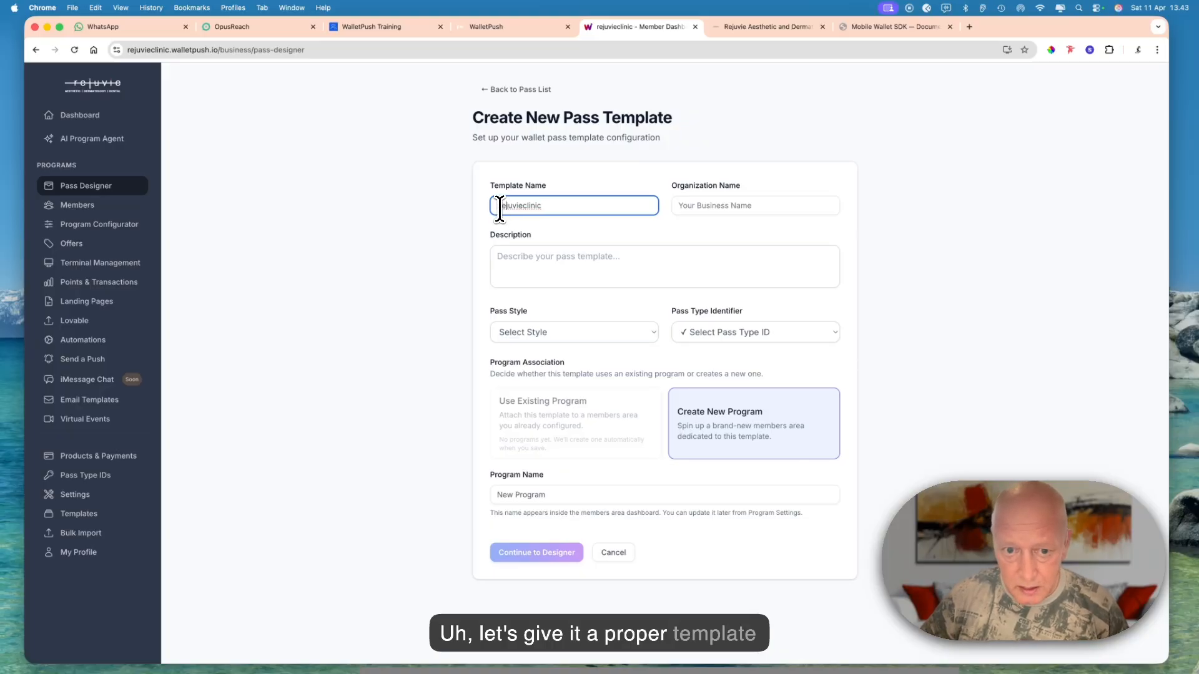
key("Right")
key("Right")
key("Right")
key("Right")
key("Right")
key("Right")
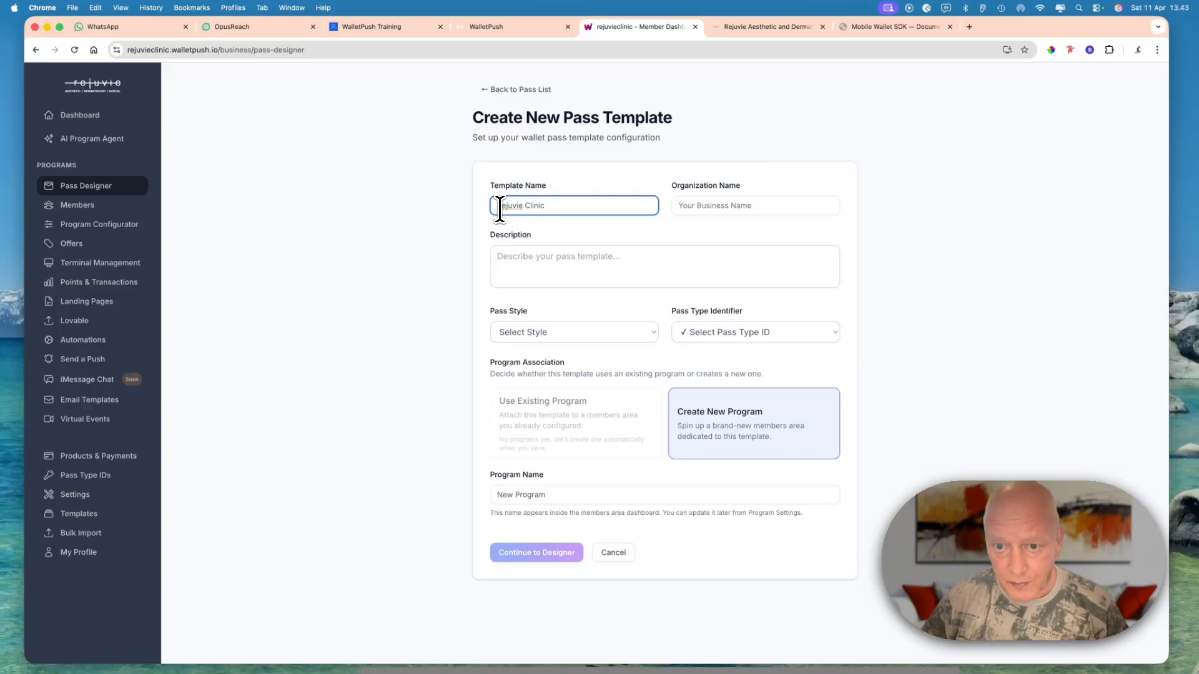
- Set the organization name to Rejuvie Clinic and extend the template name to Rejuvie Clinic Loyalty
left_click(710, 206)
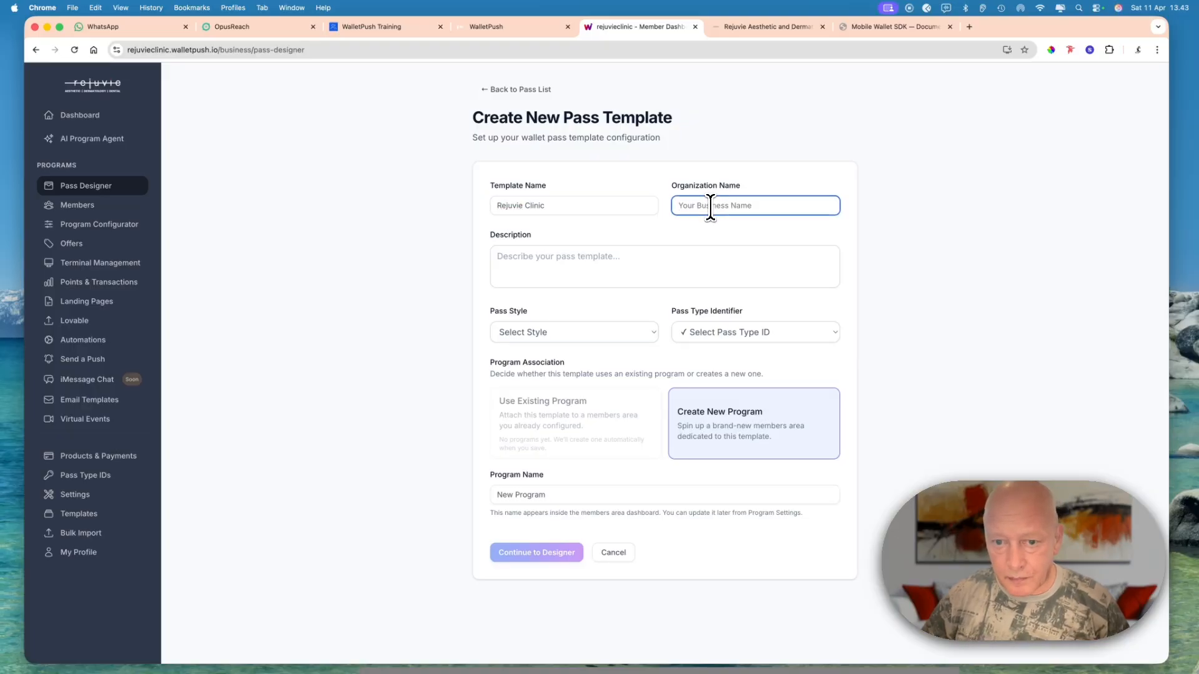
left_click(577, 204)
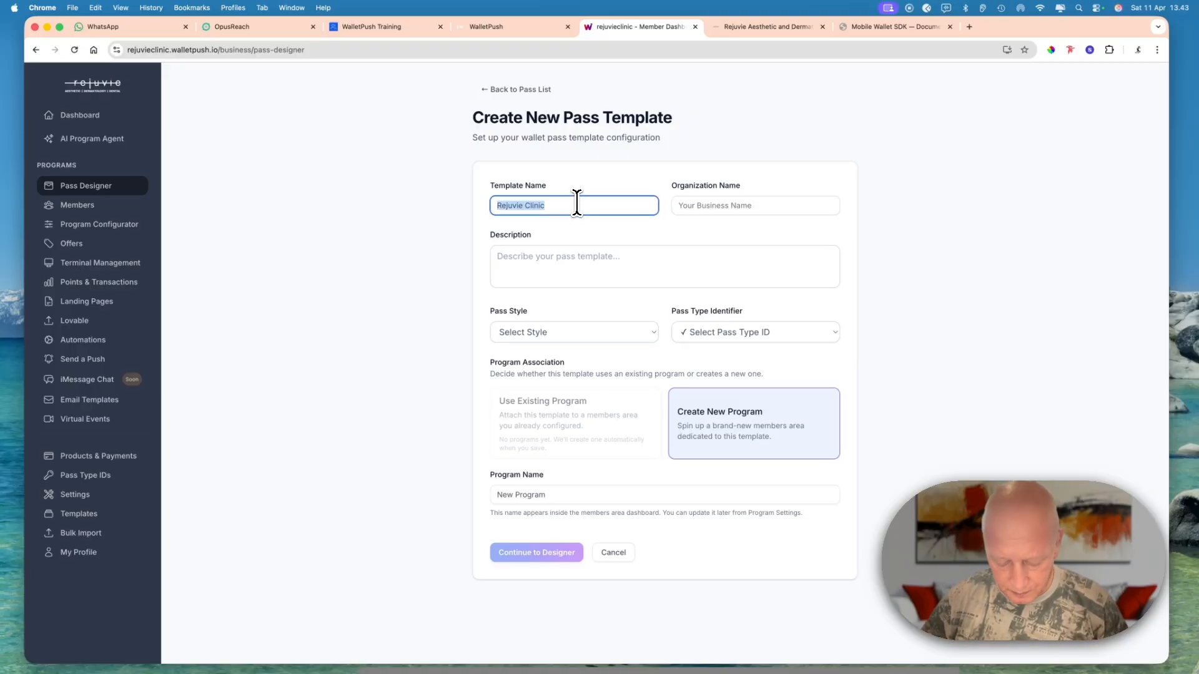
left_click(682, 207)
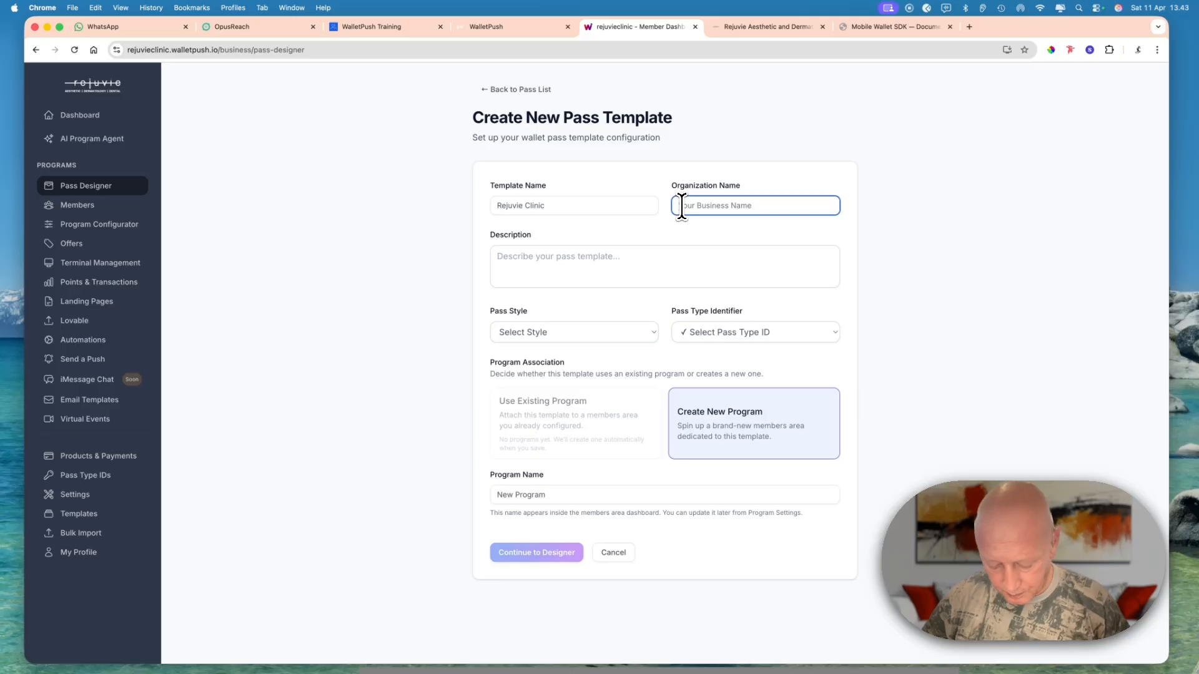
type("Rejuvie Clinic")
left_click(553, 204)
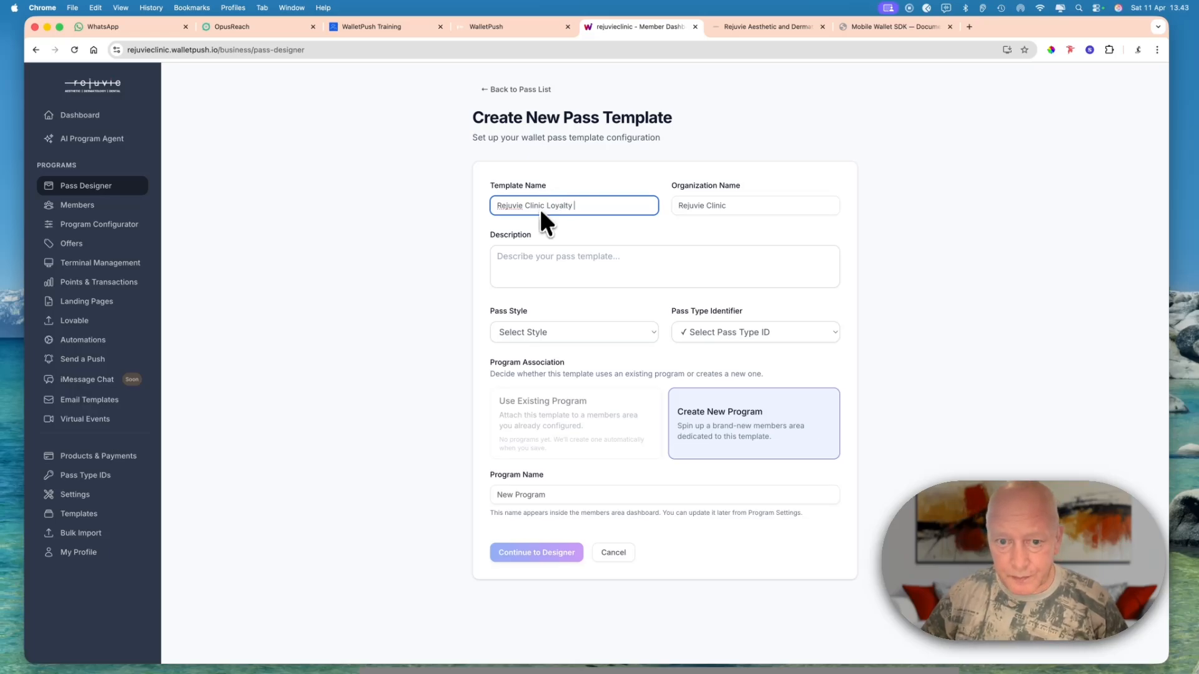
- Enter "Welcome to our loyalty program" as the pass template's description
left_click(534, 255)
type("Welcome to our loyalty pro")
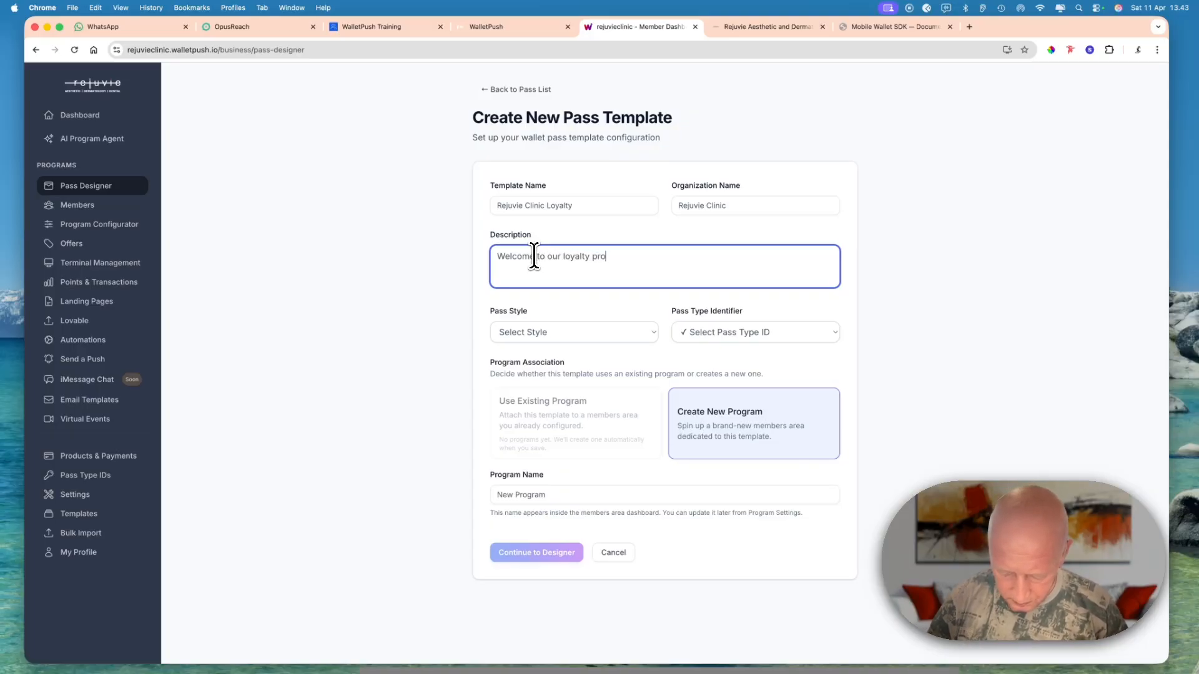
type("gram")
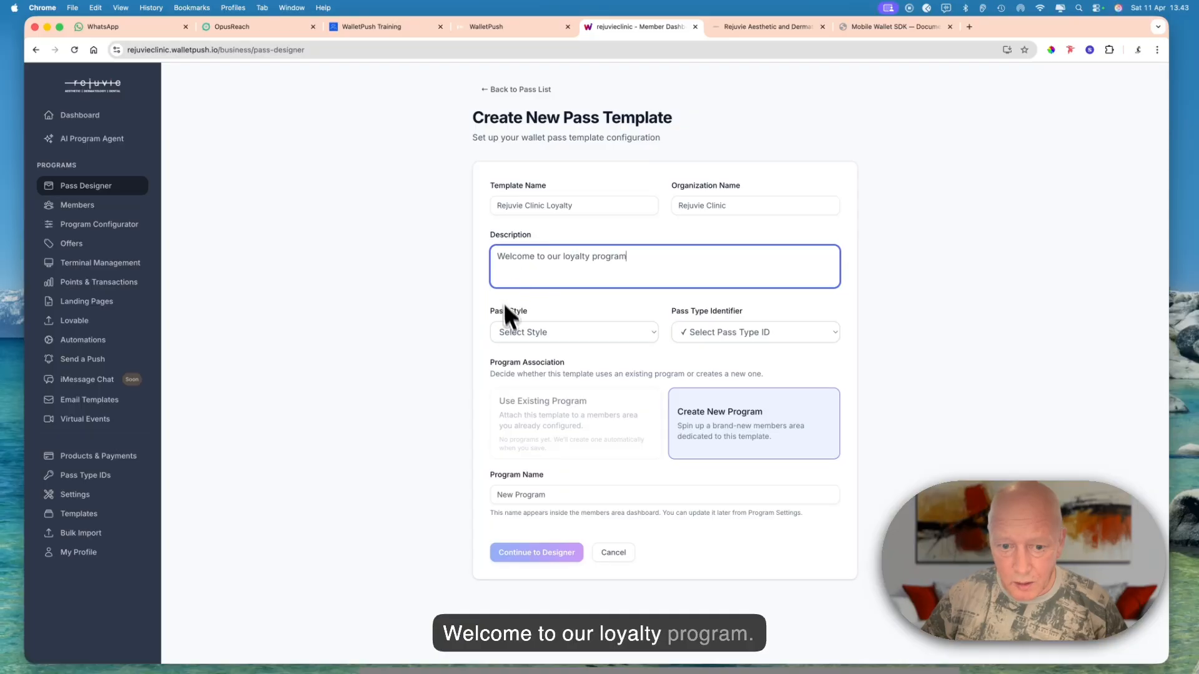
- Set the pass style to Store Card and the pass type identifier to Global Production Certificate
left_click(572, 331)
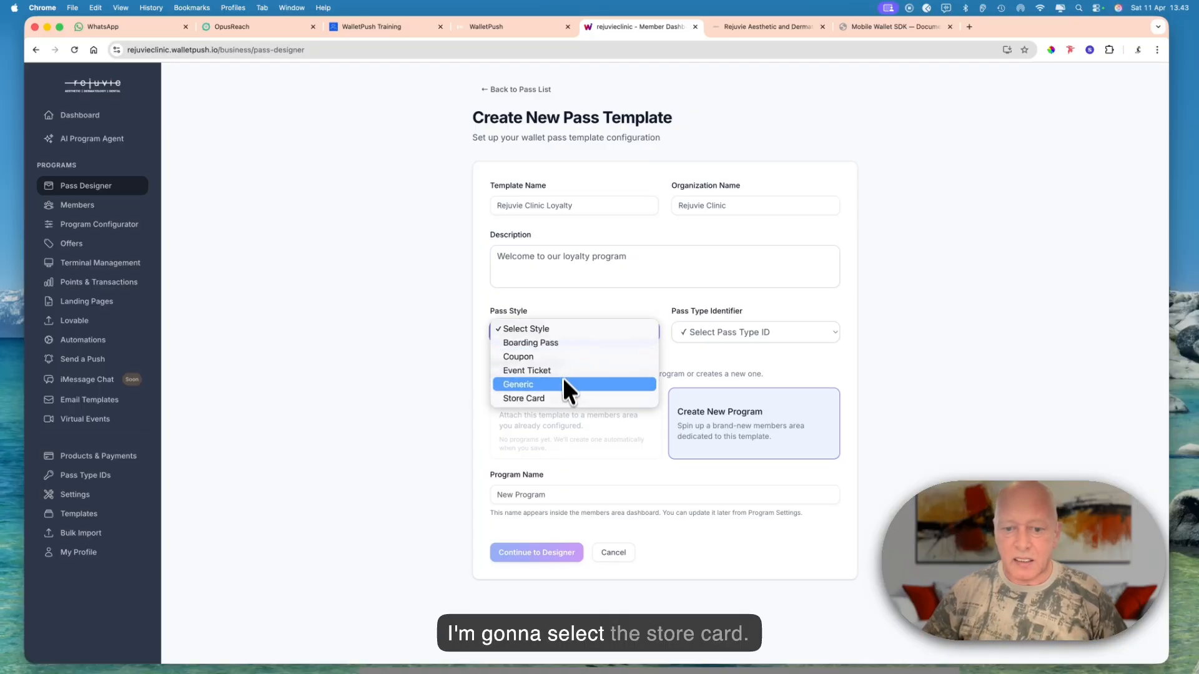
left_click(563, 398)
left_click(695, 333)
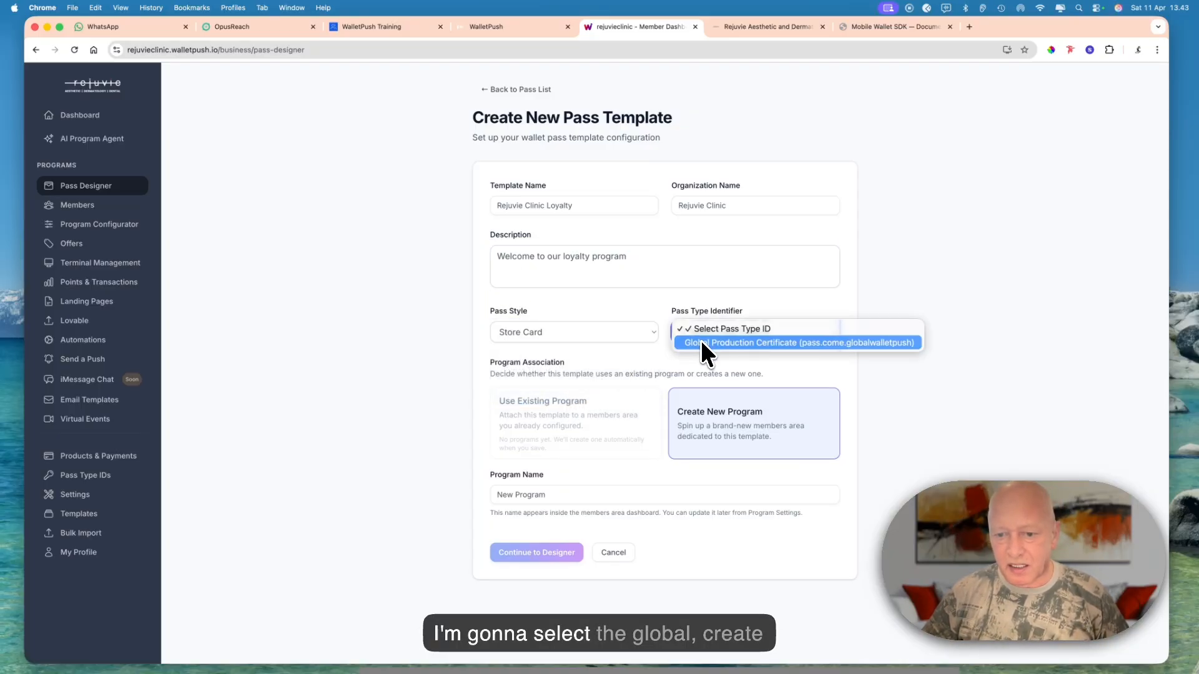
left_click(702, 343)
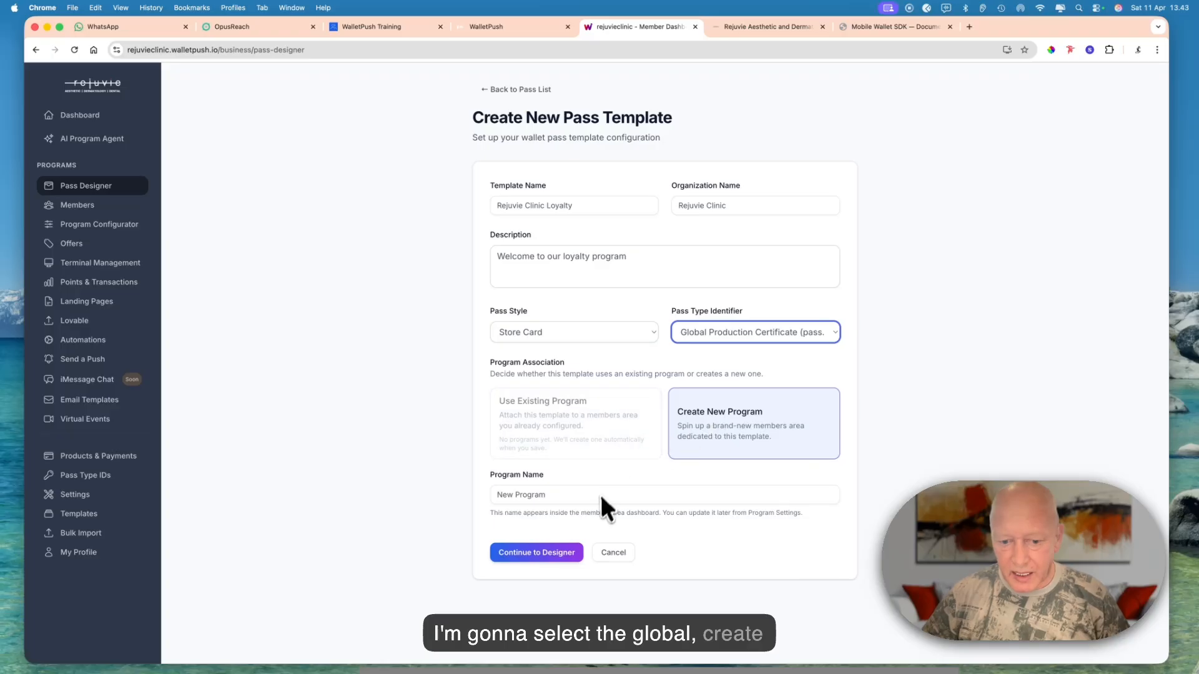
- Name the new program Rejuvie Clinic Loyalty, matching the template name, and continue to the designer
triple_click(584, 206)
key("super+c")
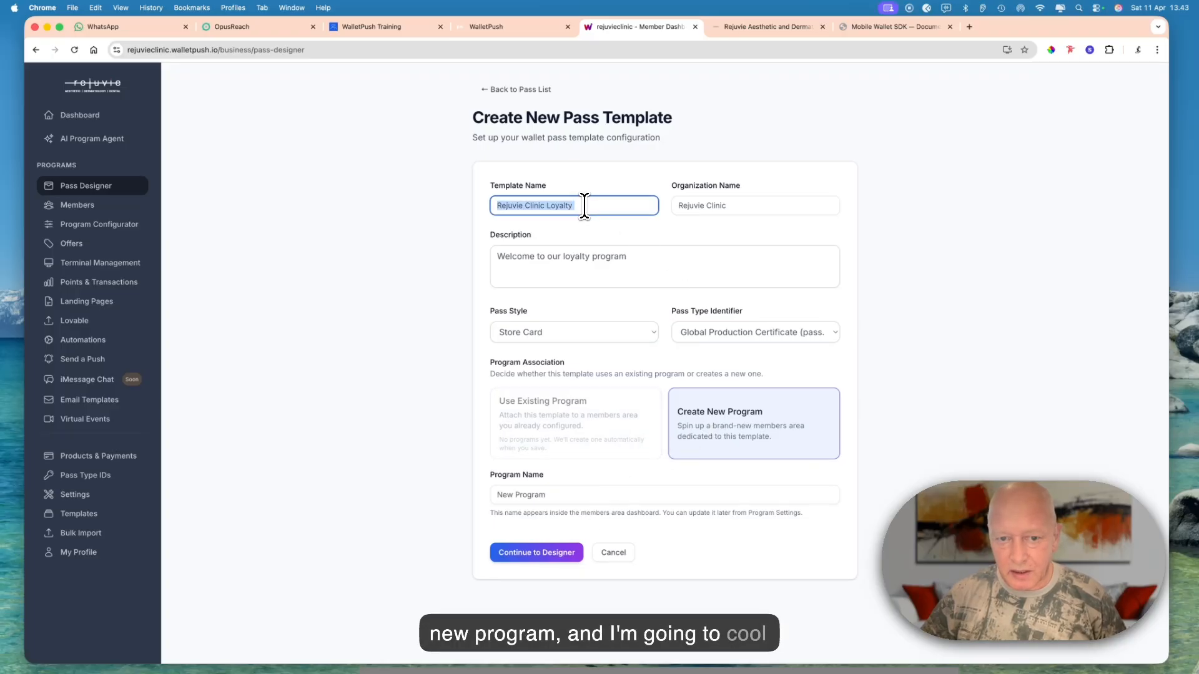
double_click(570, 495)
key("super+v")
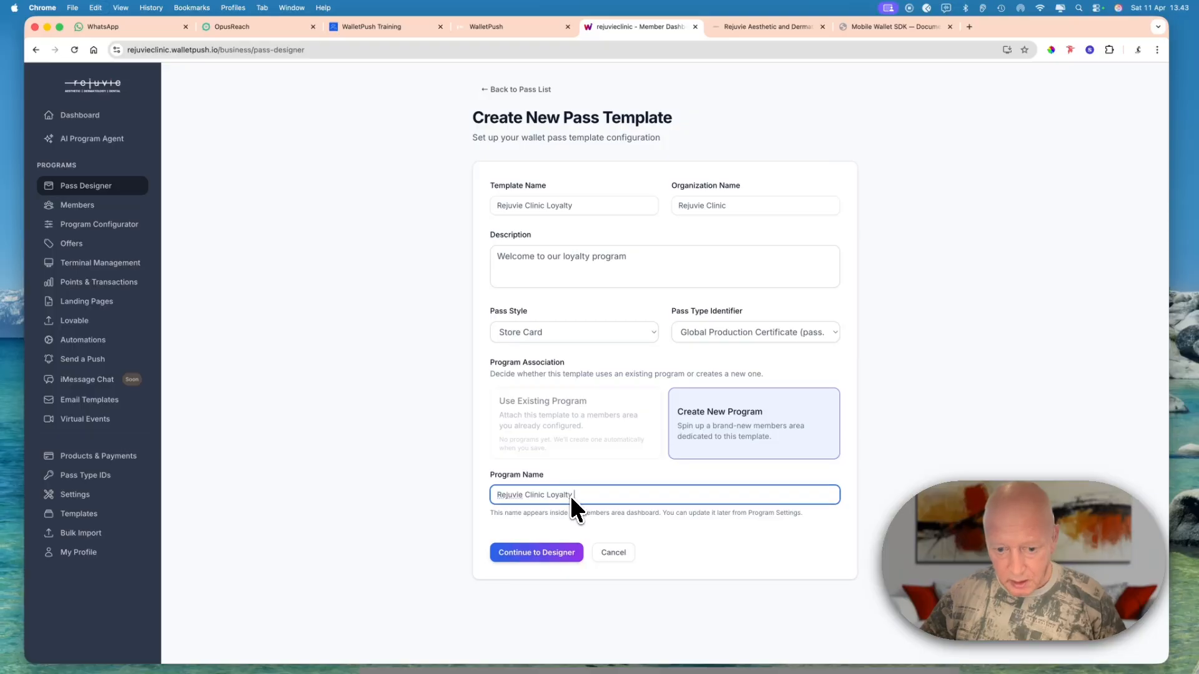
left_click(556, 553)
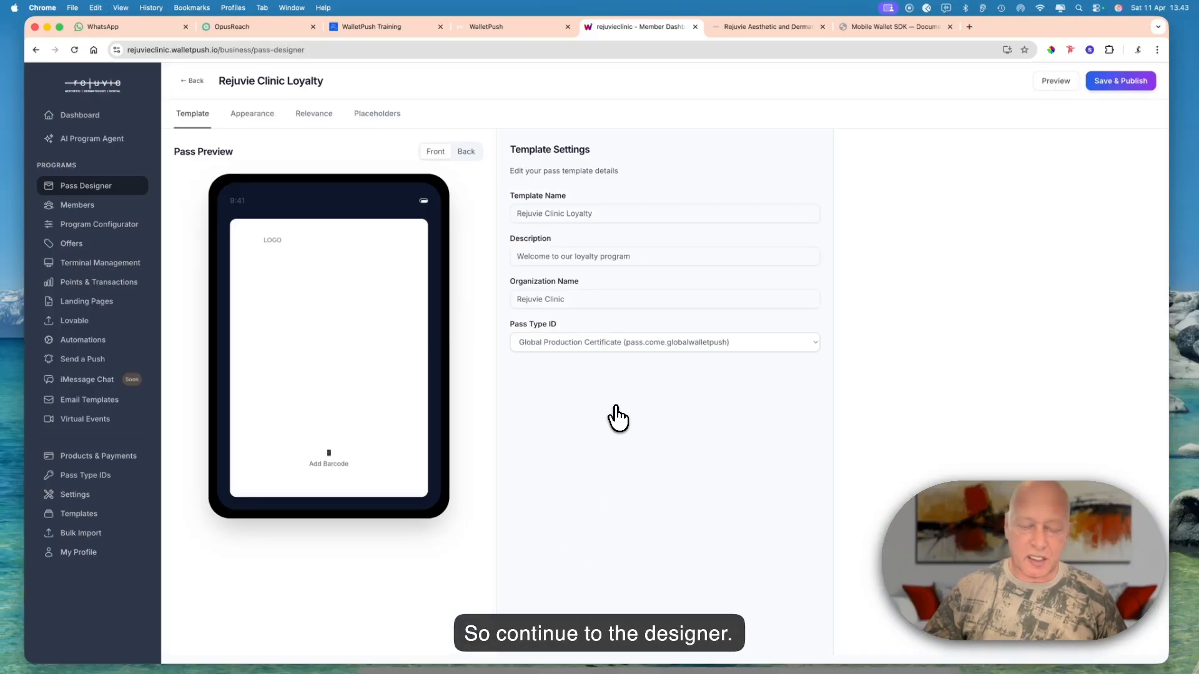
- Upload Rejuve.png as the logo in the pass template's appearance settings
left_click(468, 162)
left_click(439, 163)
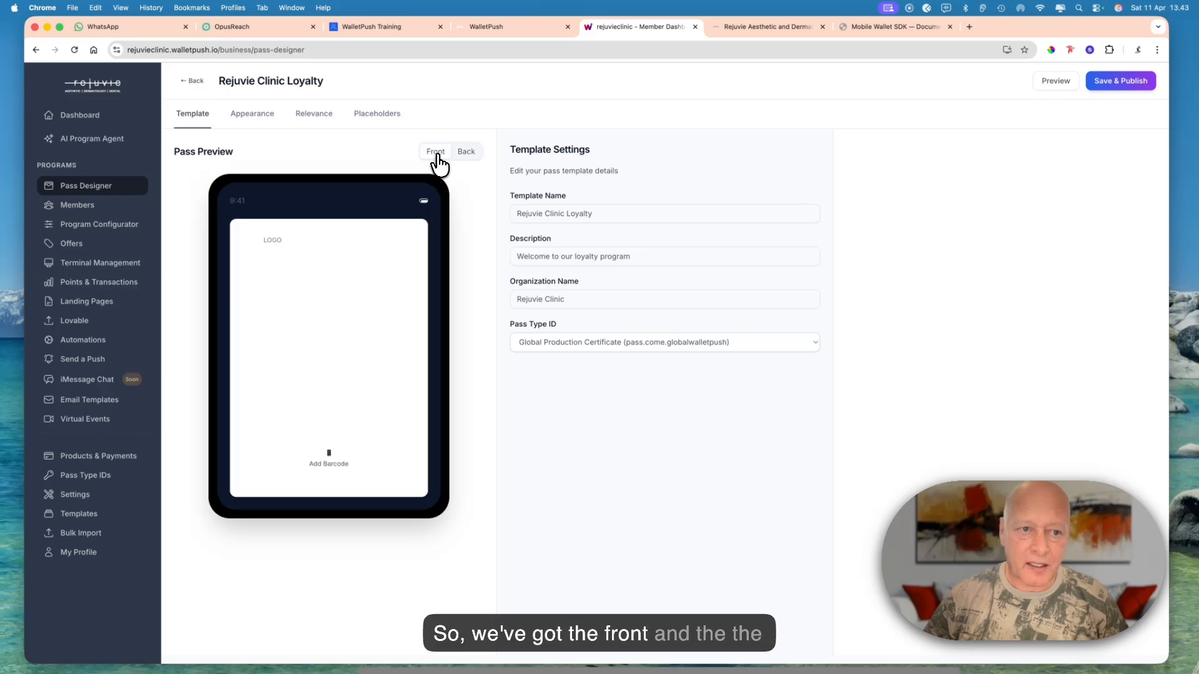
left_click(243, 121)
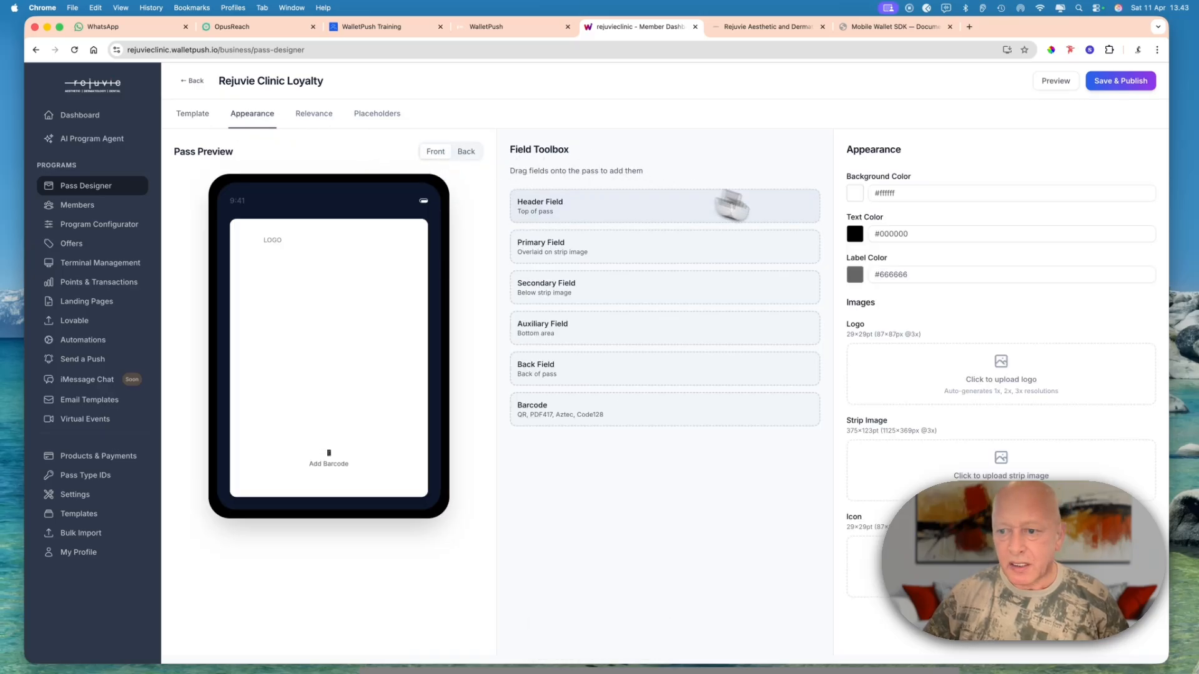
left_click(1002, 374)
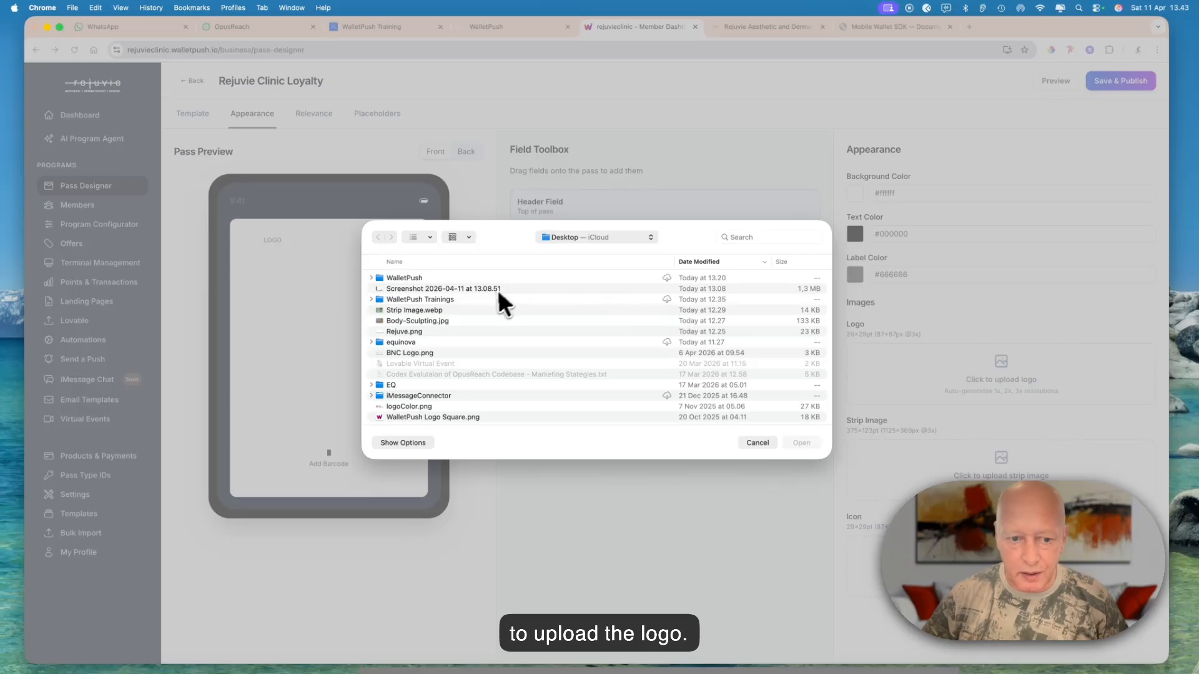
left_click(443, 330)
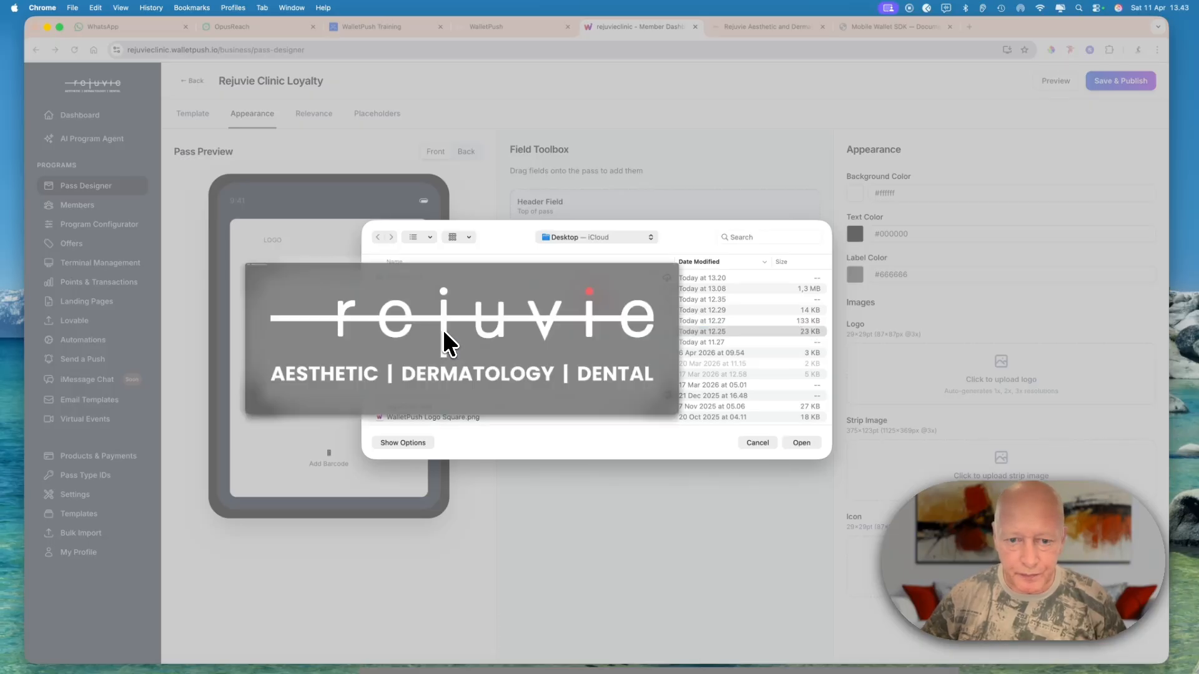
key("space")
key("Return")
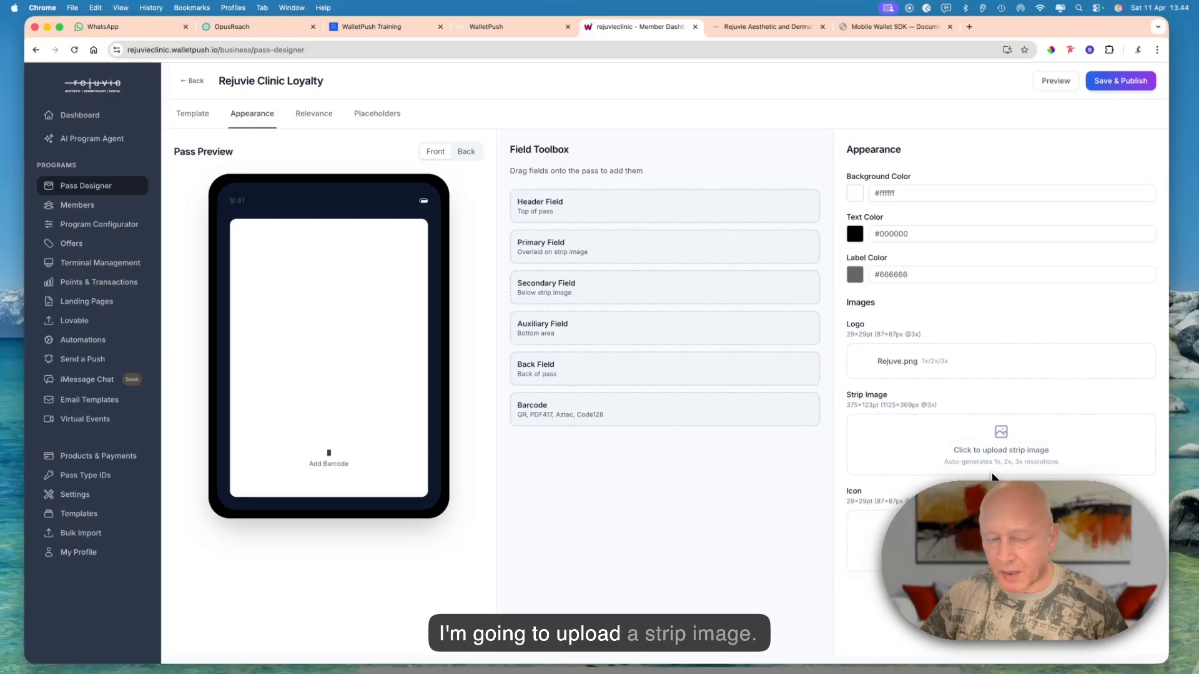
- Upload Body-Sculpting.jpg as the pass's strip image after checking its preview
left_click(995, 450)
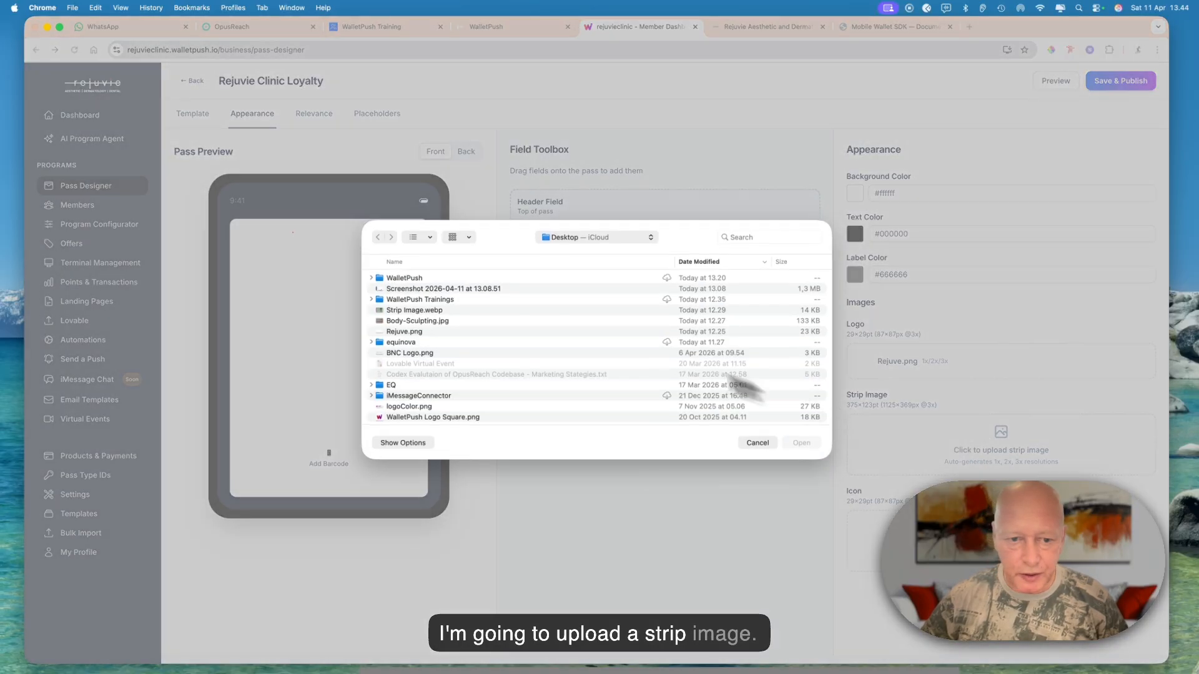
left_click(447, 320)
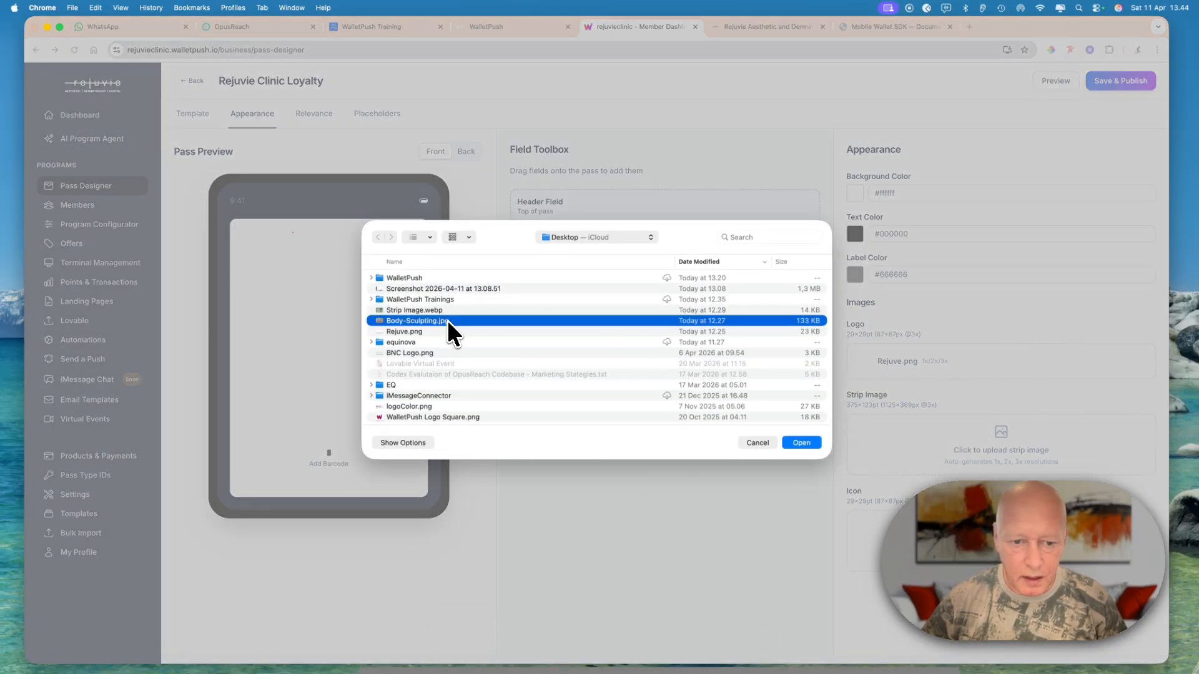
key("space")
key("space")
key("Return")
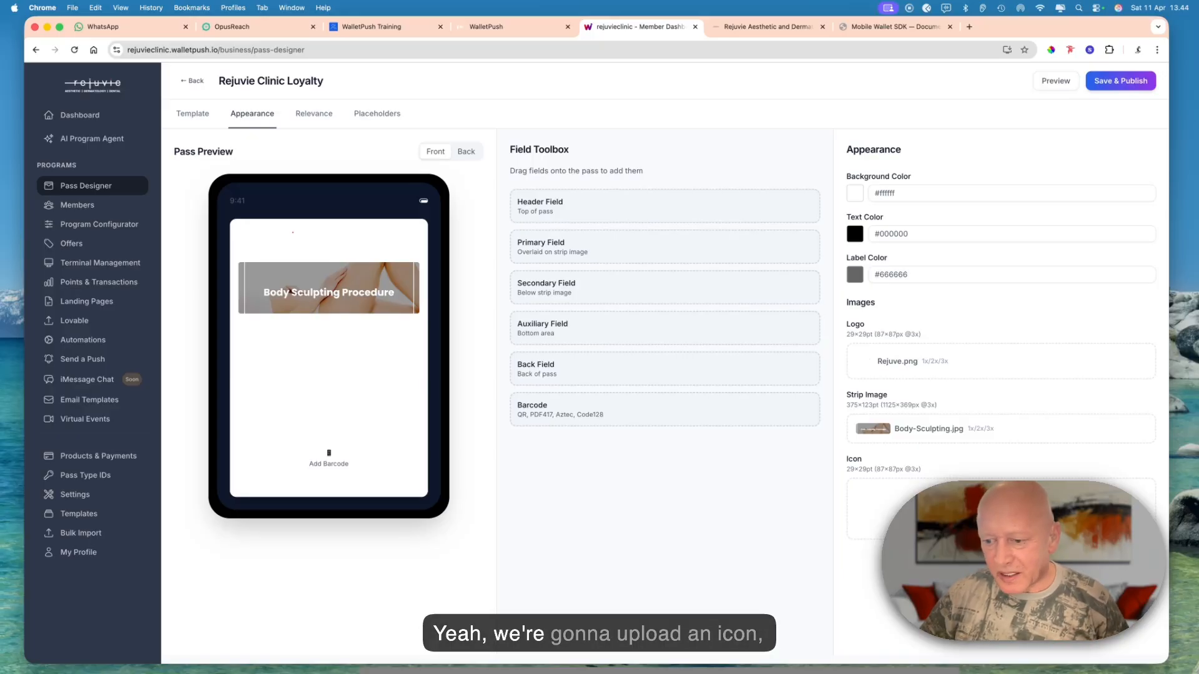
- Upload WalletPush Logo Square.png as the pass icon and add a barcode to the front of the pass
left_click(1002, 509)
scroll(504, 382, "down", 2)
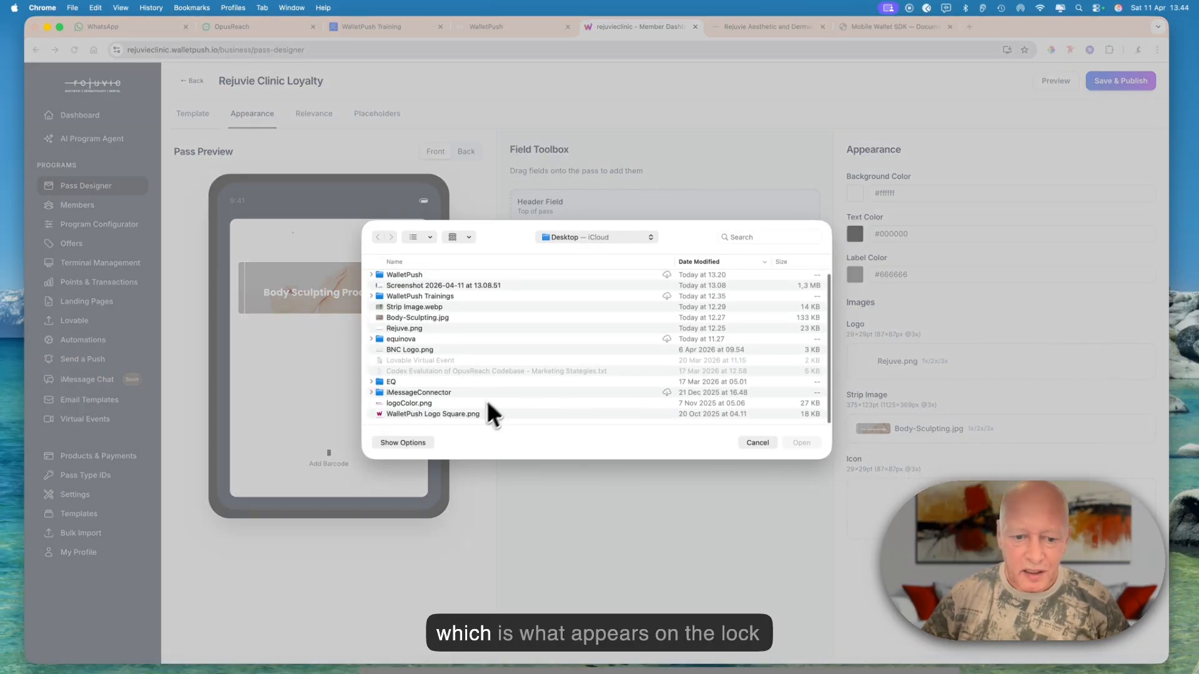
left_click(475, 414)
double_click(474, 414)
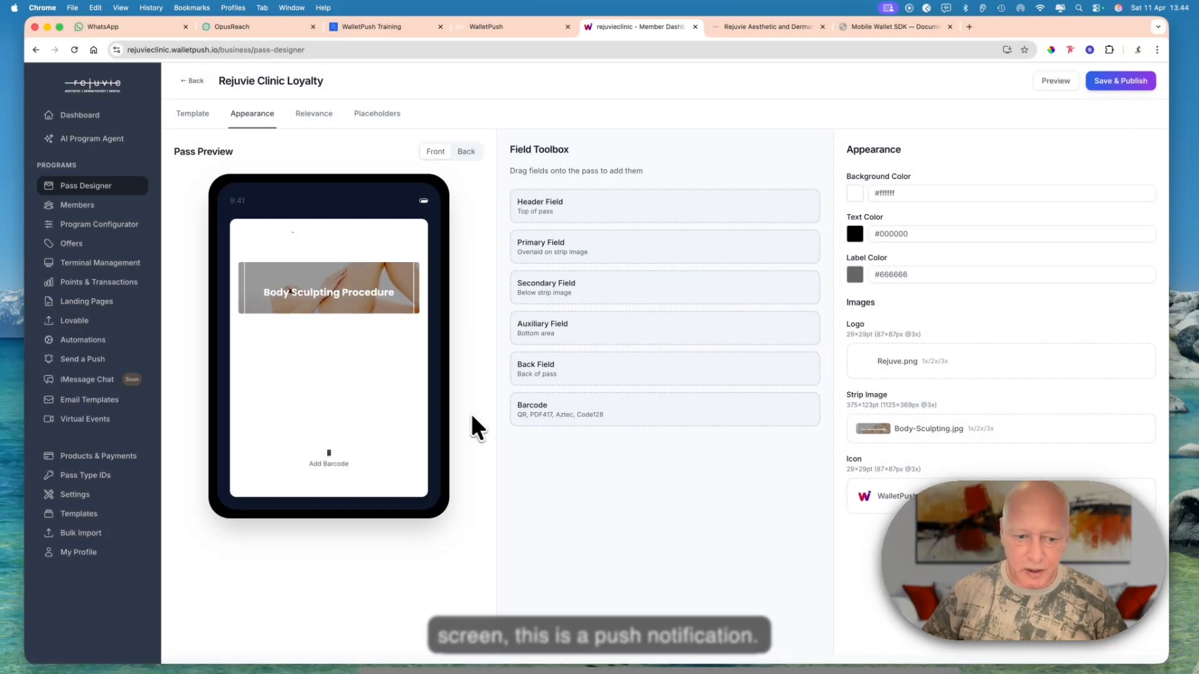
left_click(326, 457)
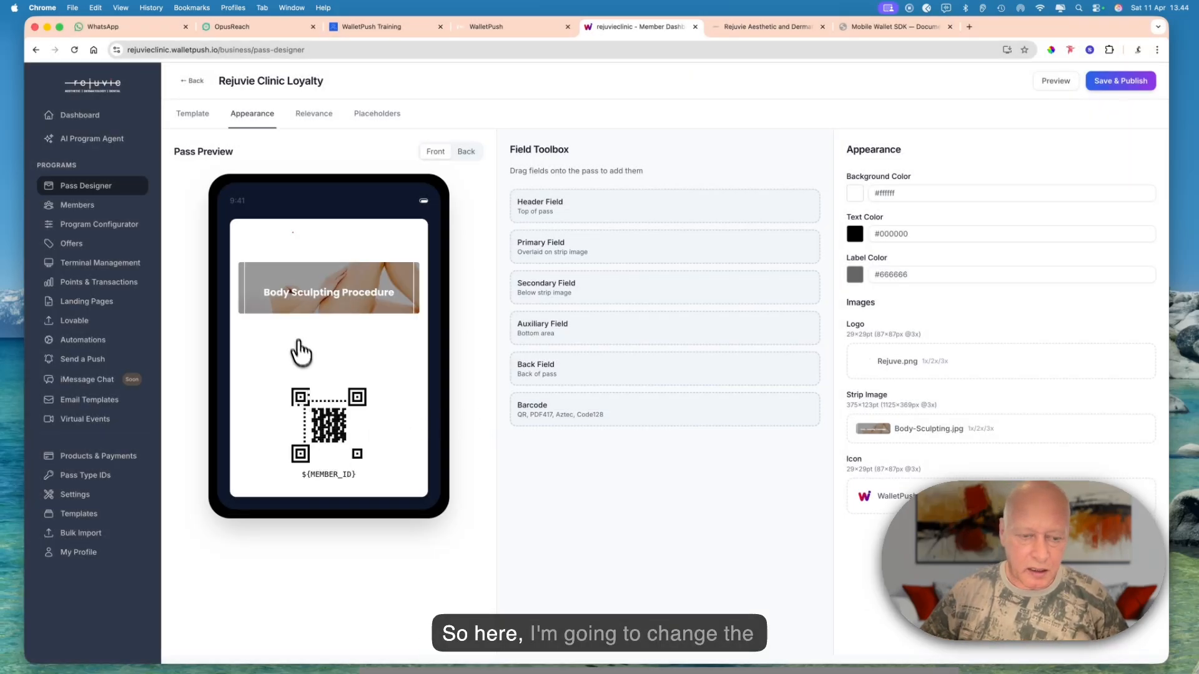
- Change the pass's background color to the grey #929292
left_click(856, 194)
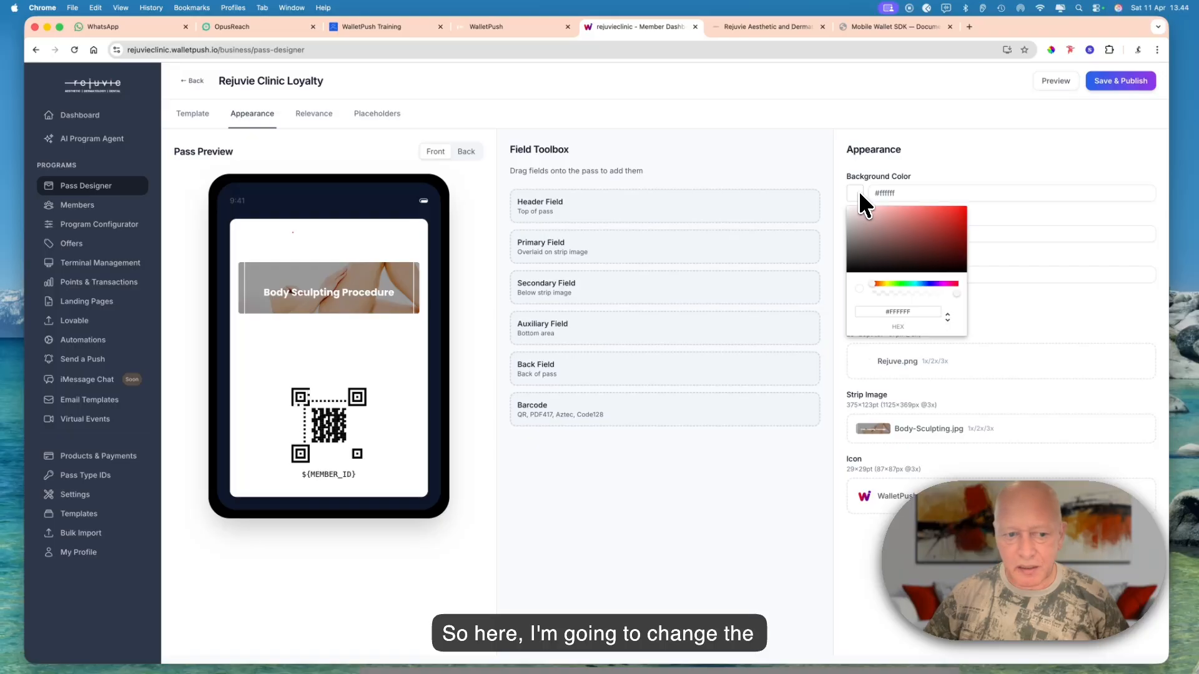
left_click_drag(857, 204, 842, 234)
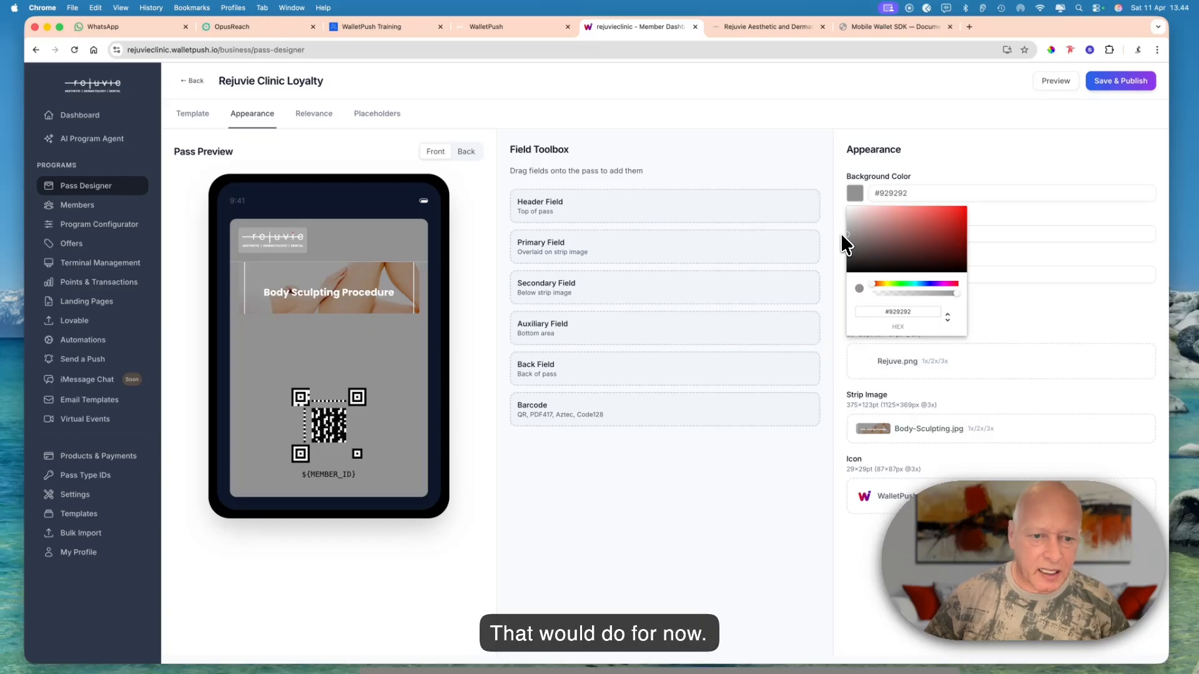
left_click(916, 158)
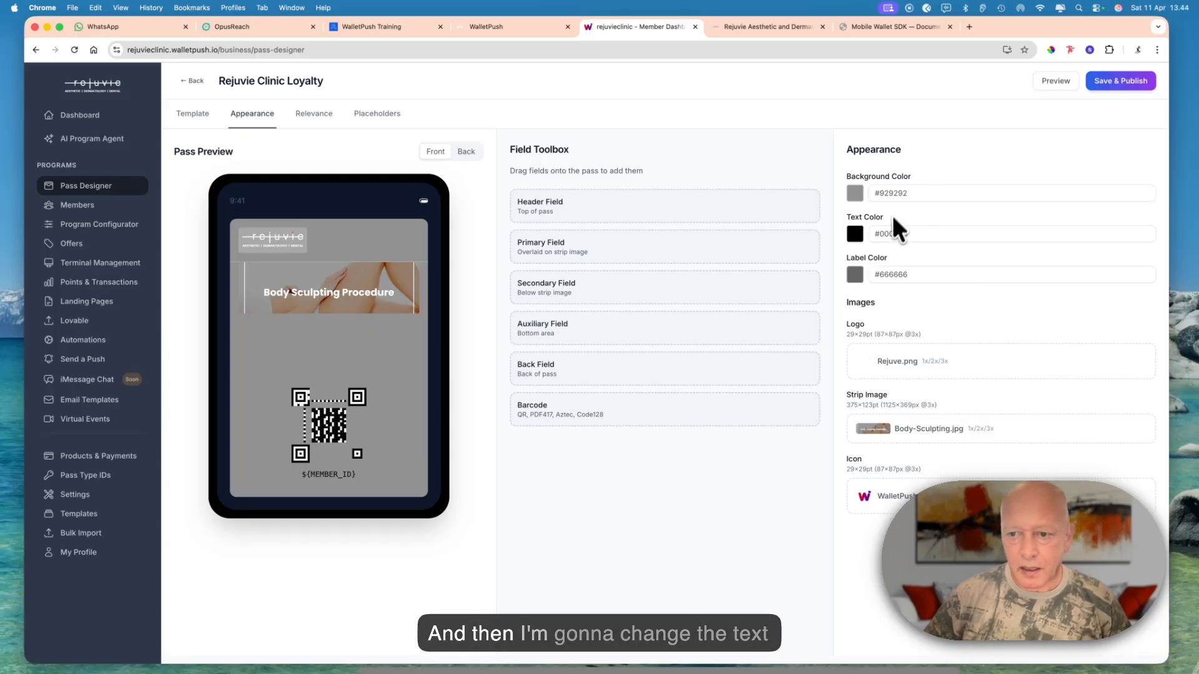
- Set both the text color and the label color of the pass to white, #ffffff
left_click(860, 240)
left_click(855, 251)
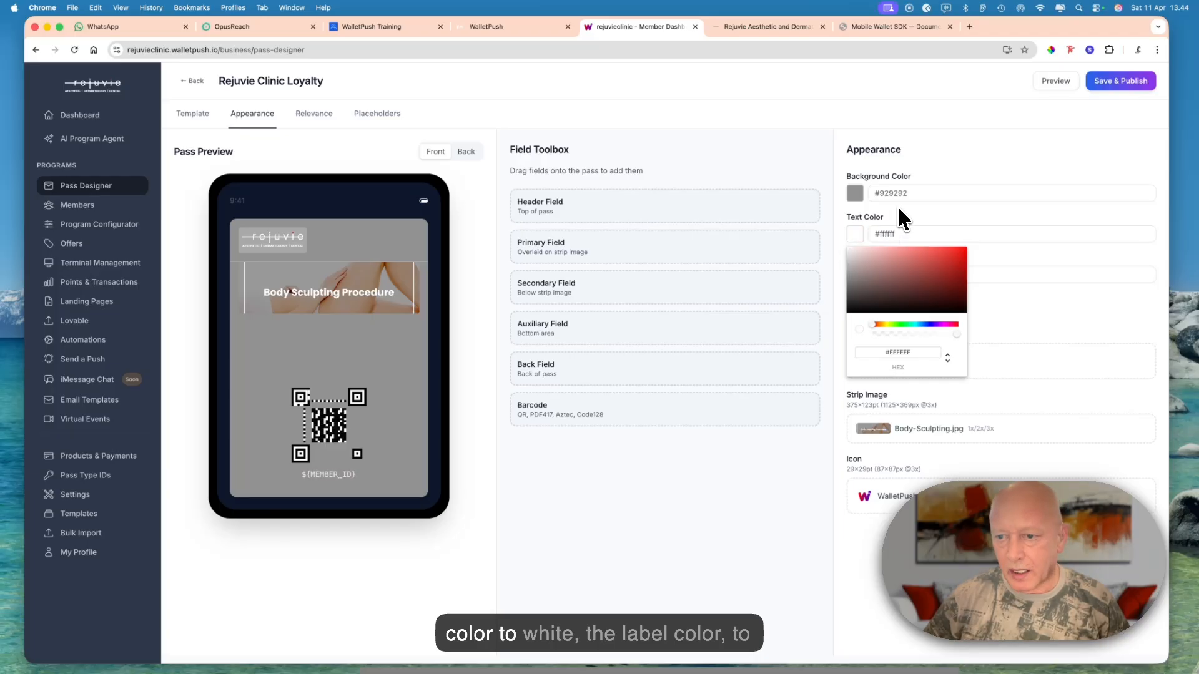
left_click(893, 234)
left_click(853, 279)
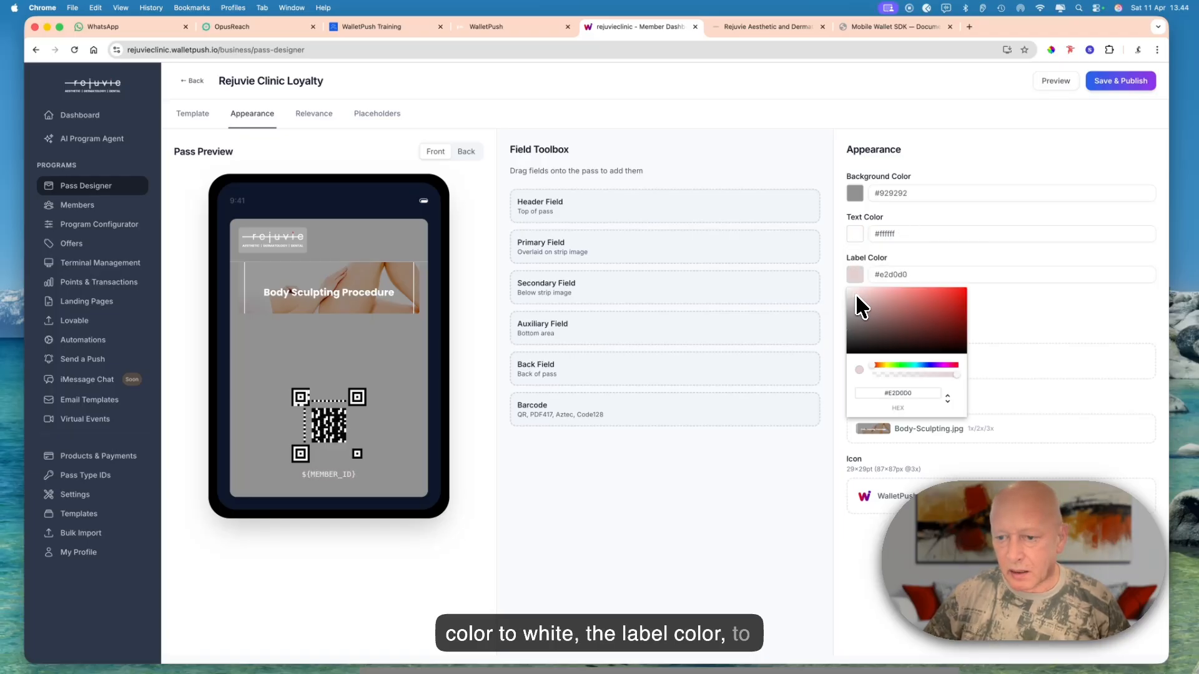
left_click_drag(856, 294, 840, 283)
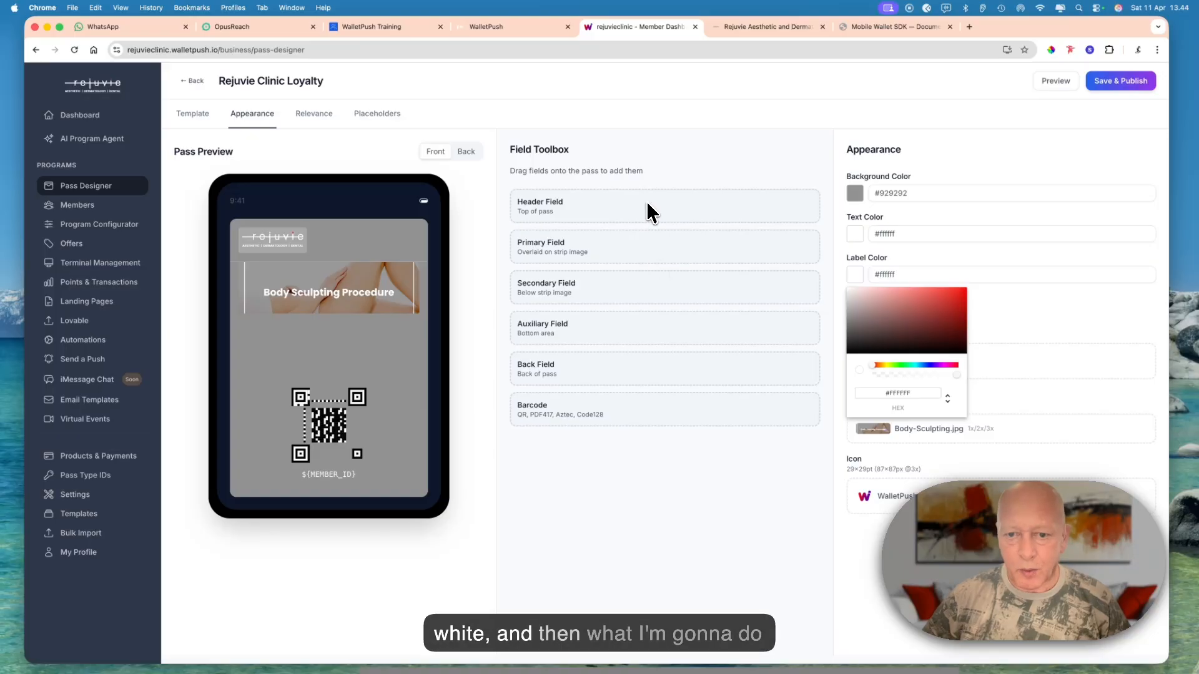
- Add a header field beside the logo on the pass and label it Points
left_click_drag(648, 203, 414, 244)
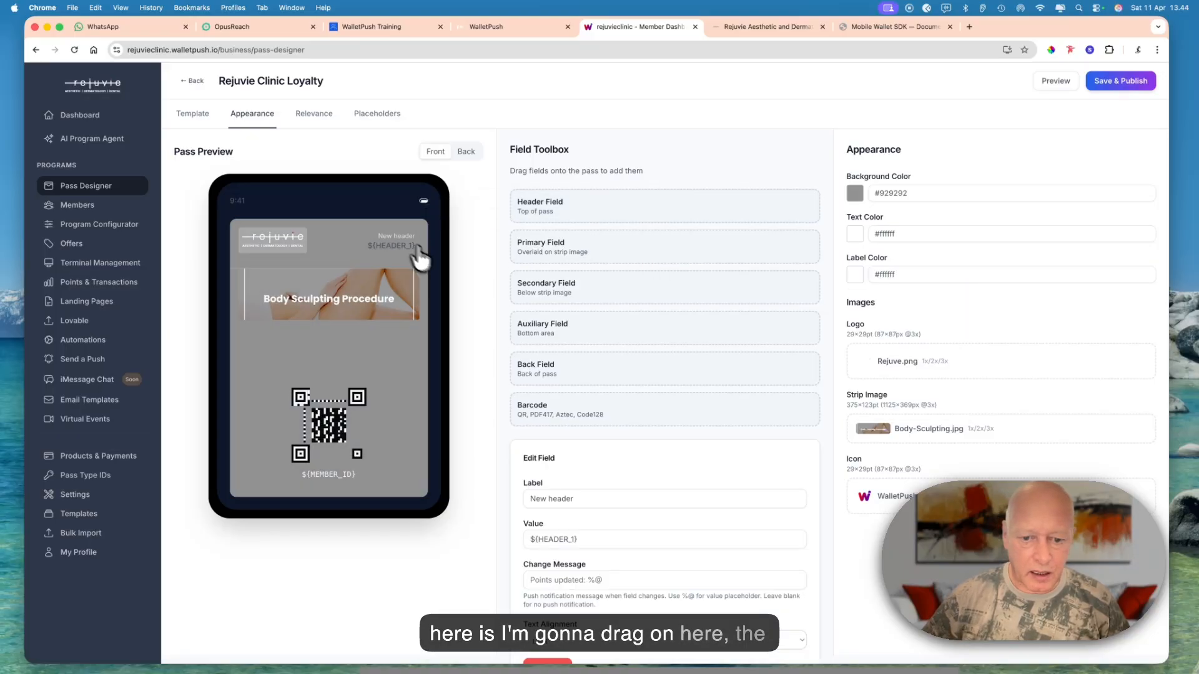
triple_click(649, 499)
type("P")
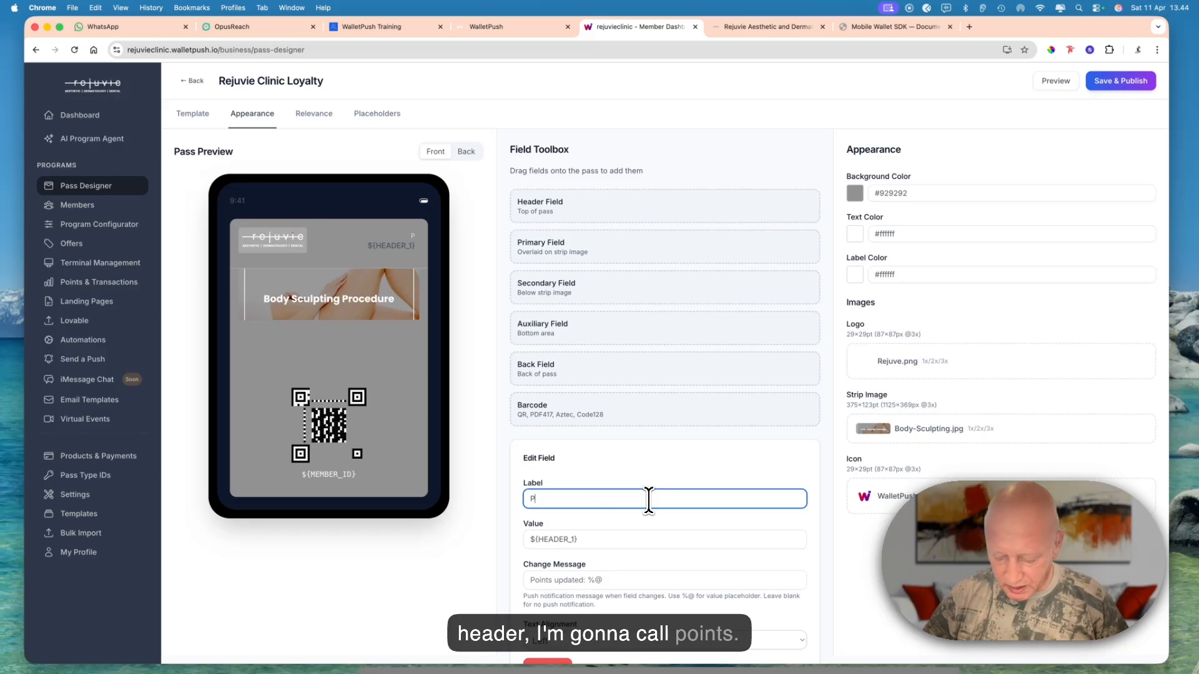
type("oints")
- Set the Points header field's value to the placeholder ${Points} and its change message to %@
key("Tab")
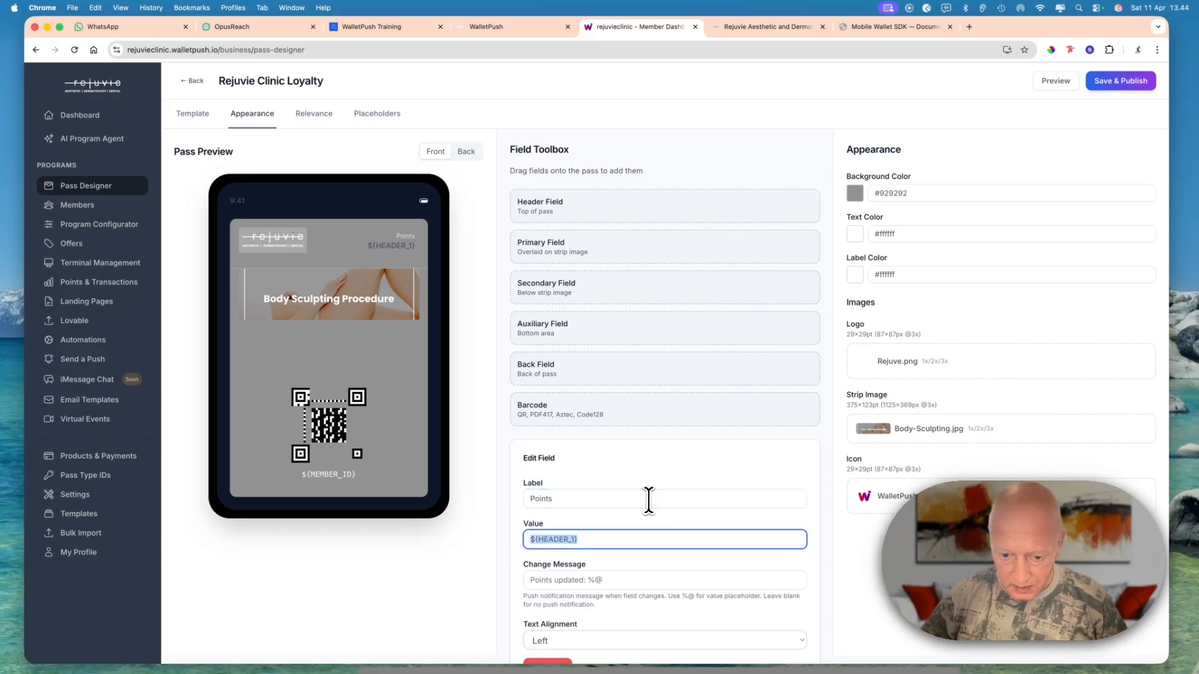
left_click(575, 540)
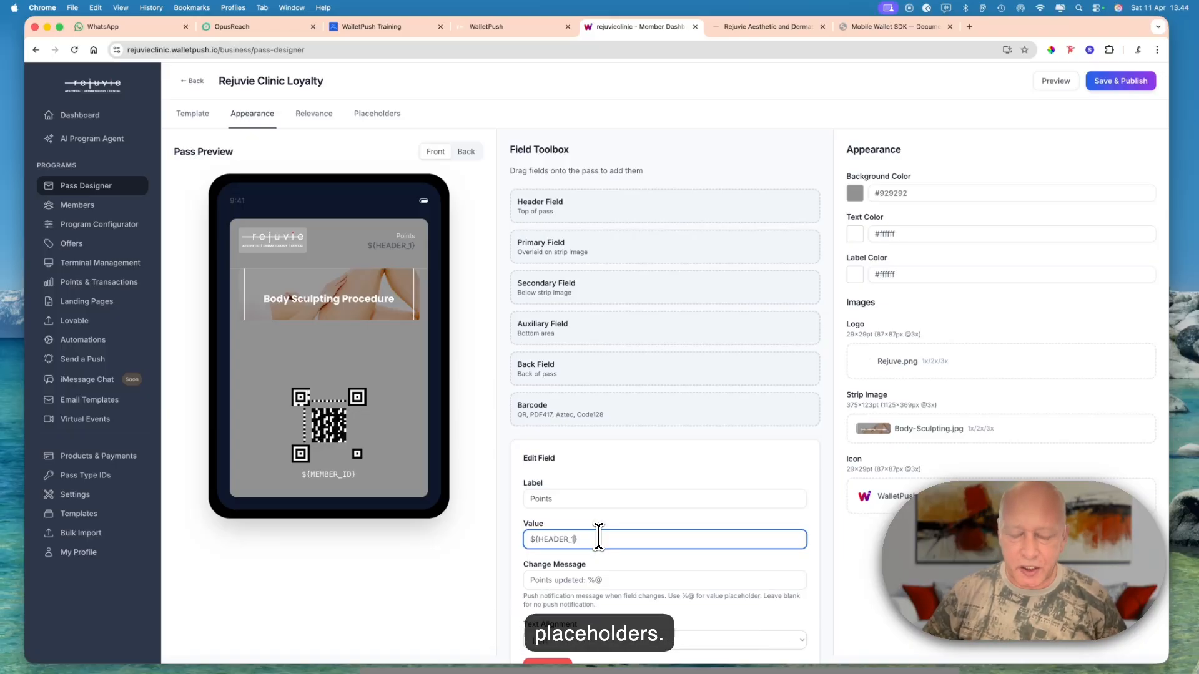
key("BackSpace")
key("BackSpace")
key("BackSpace")
key("BackSpace")
key("BackSpace")
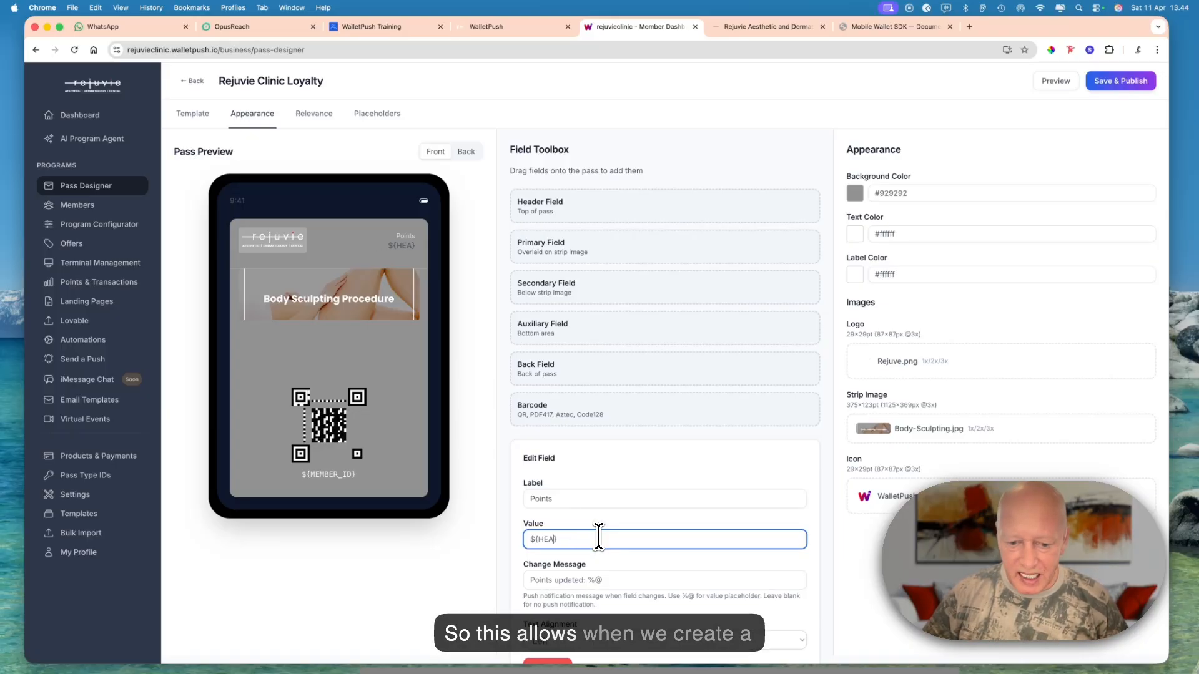
type("Points")
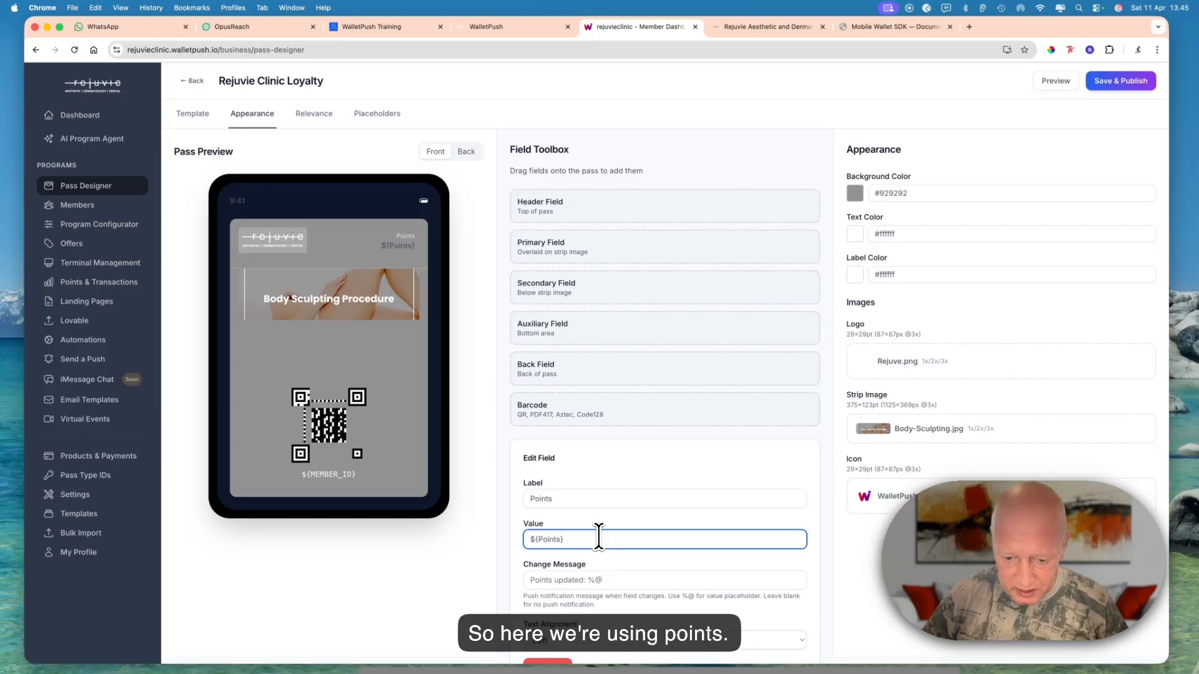
left_click(601, 579)
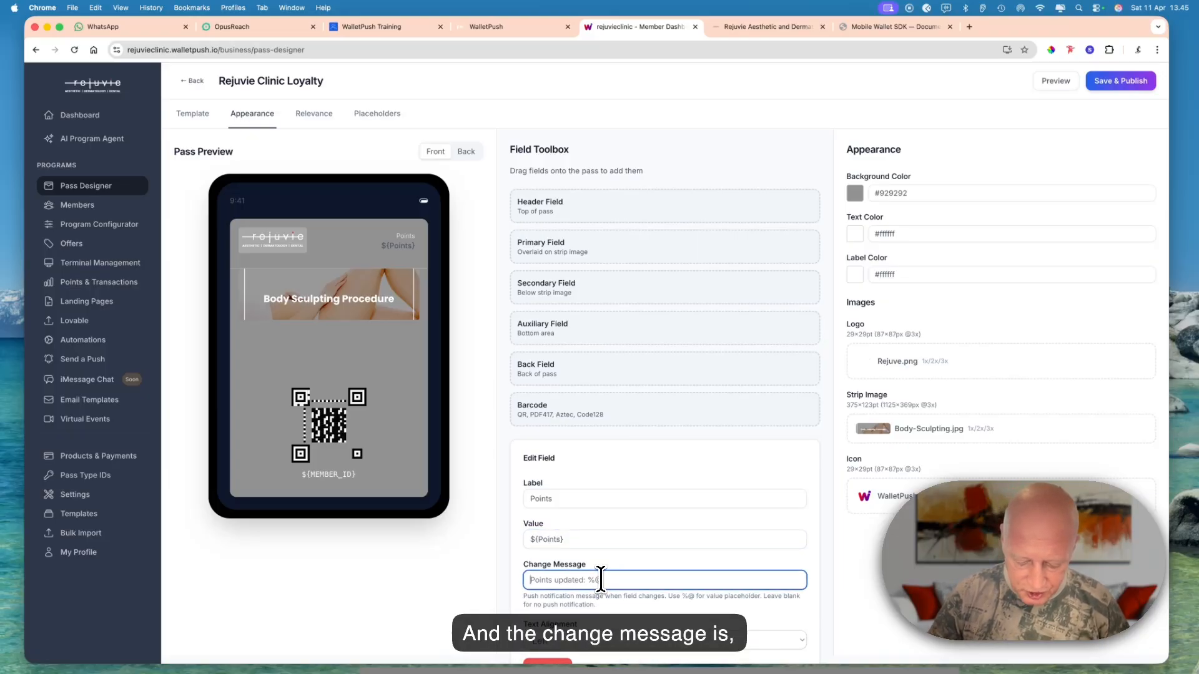
type("%@")
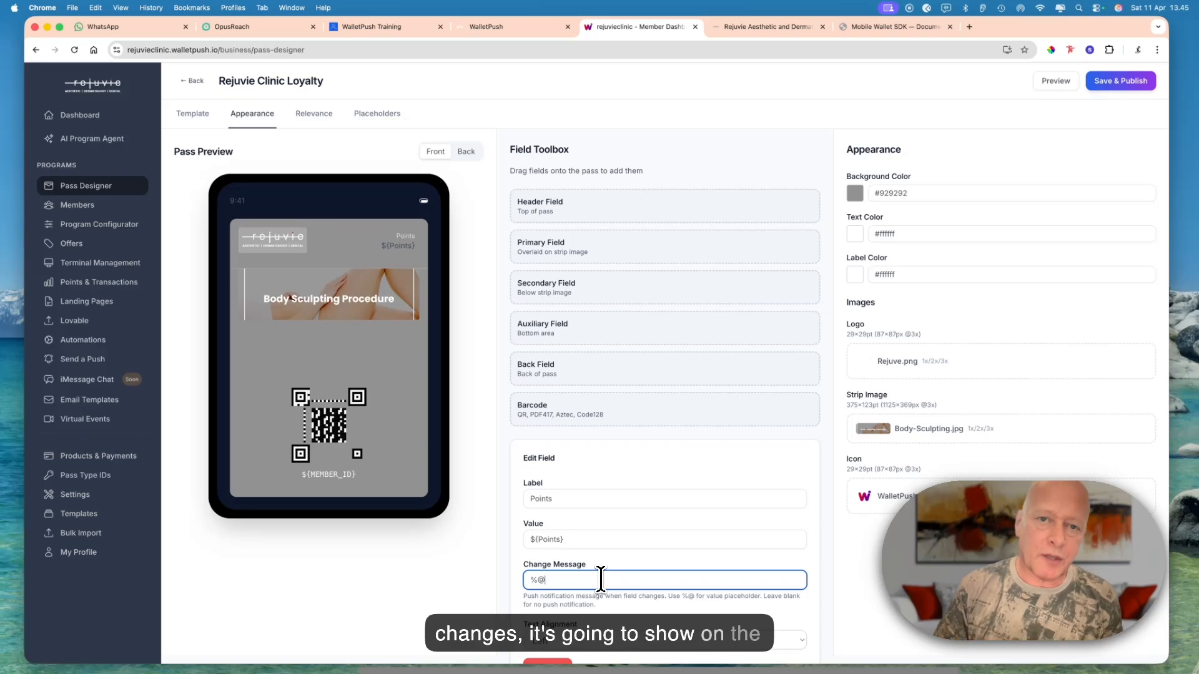
left_click(381, 335)
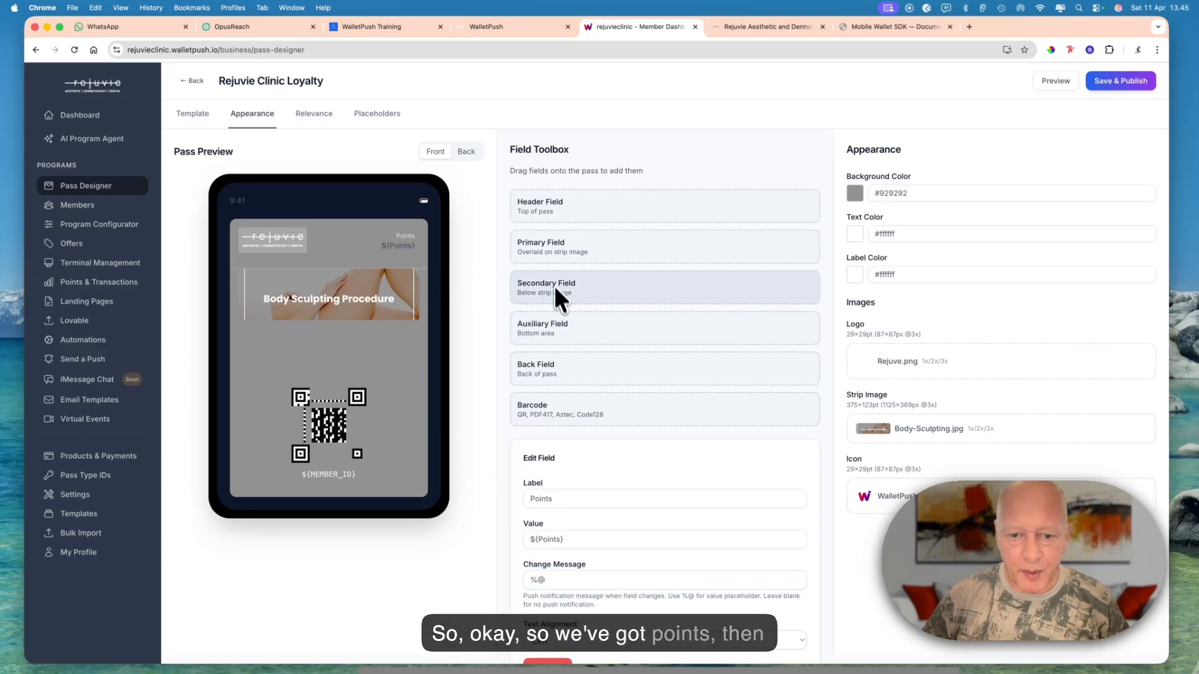
- Add a secondary field below the strip image on the pass and label it Your Current Offer
left_click_drag(553, 286, 336, 345)
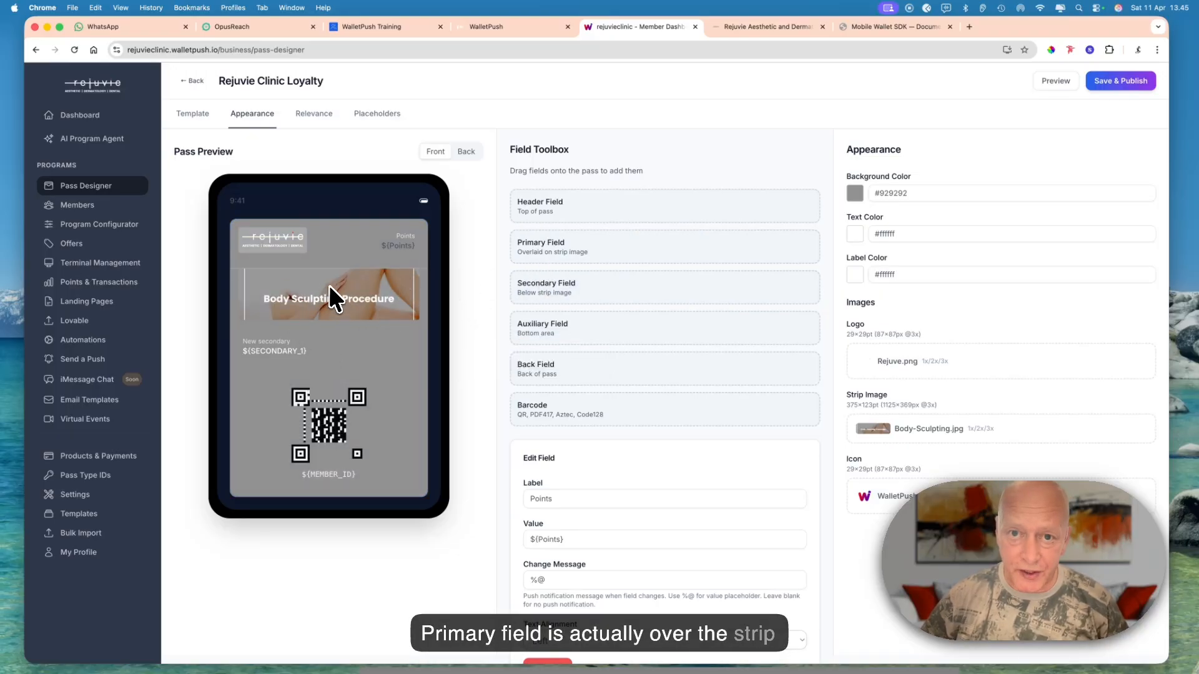
left_click(285, 350)
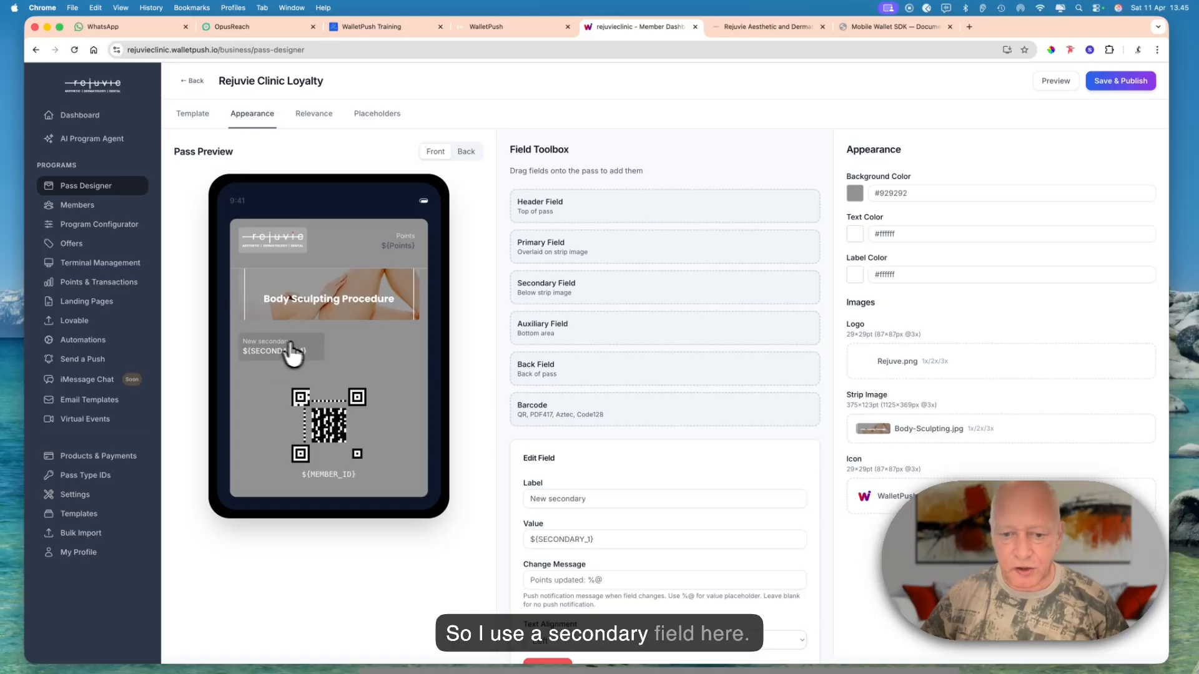
triple_click(632, 500)
type("Yo")
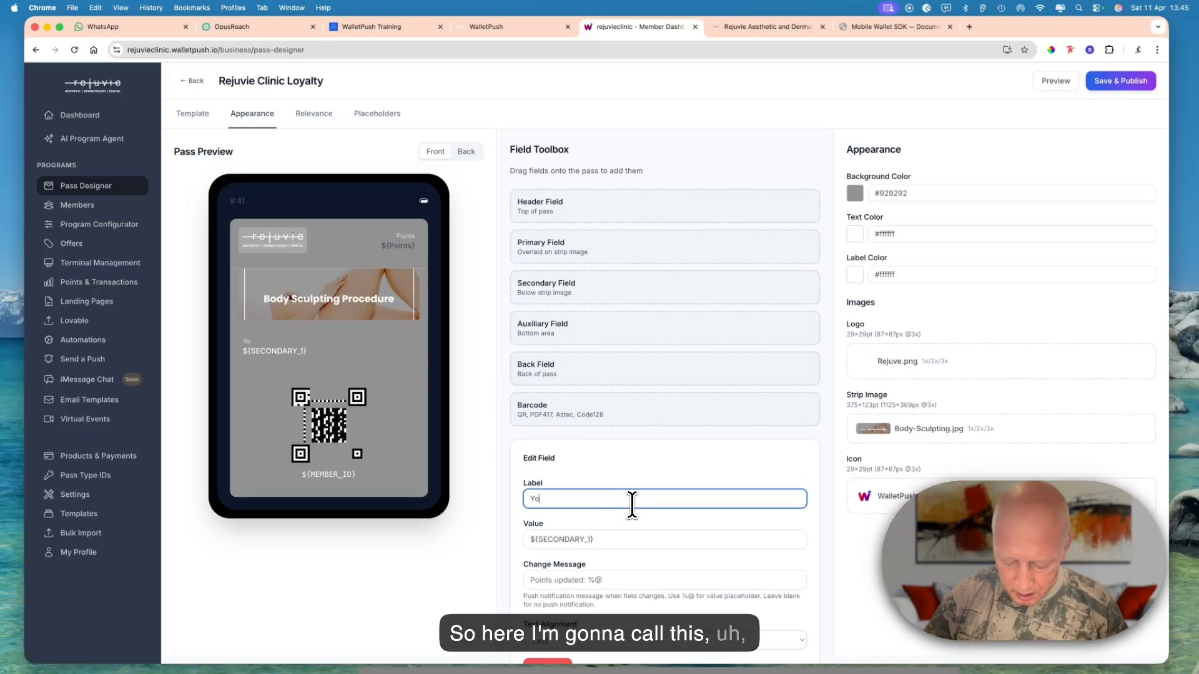
type("ur Curr")
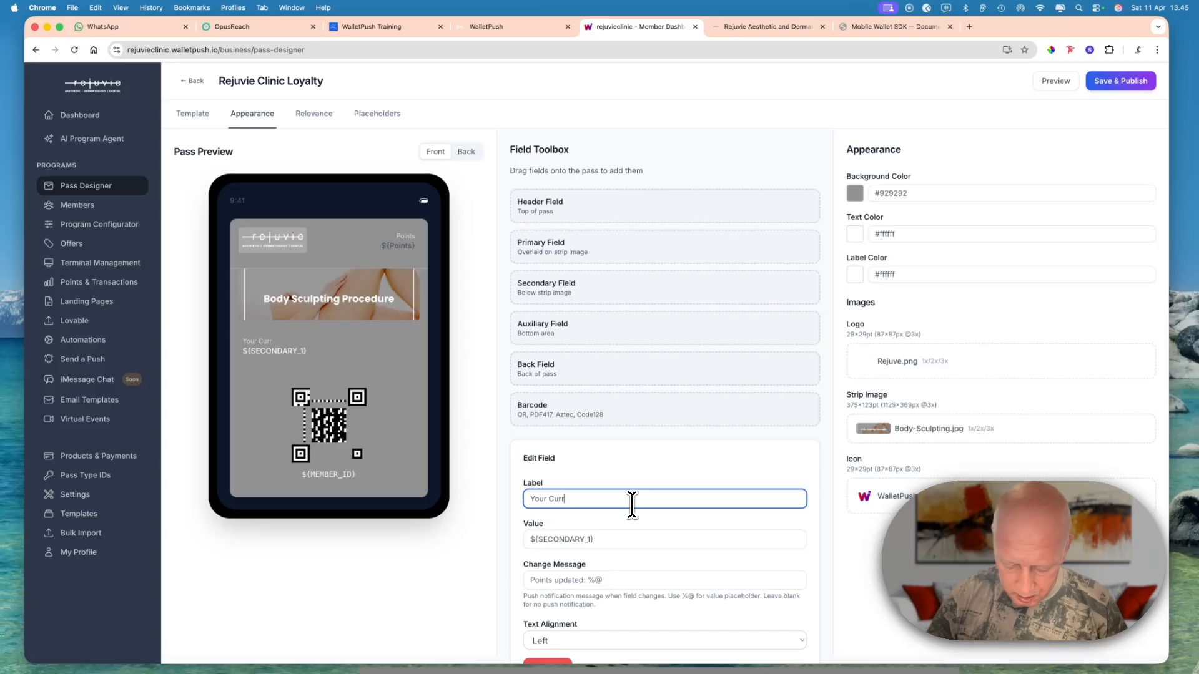
type("ent O")
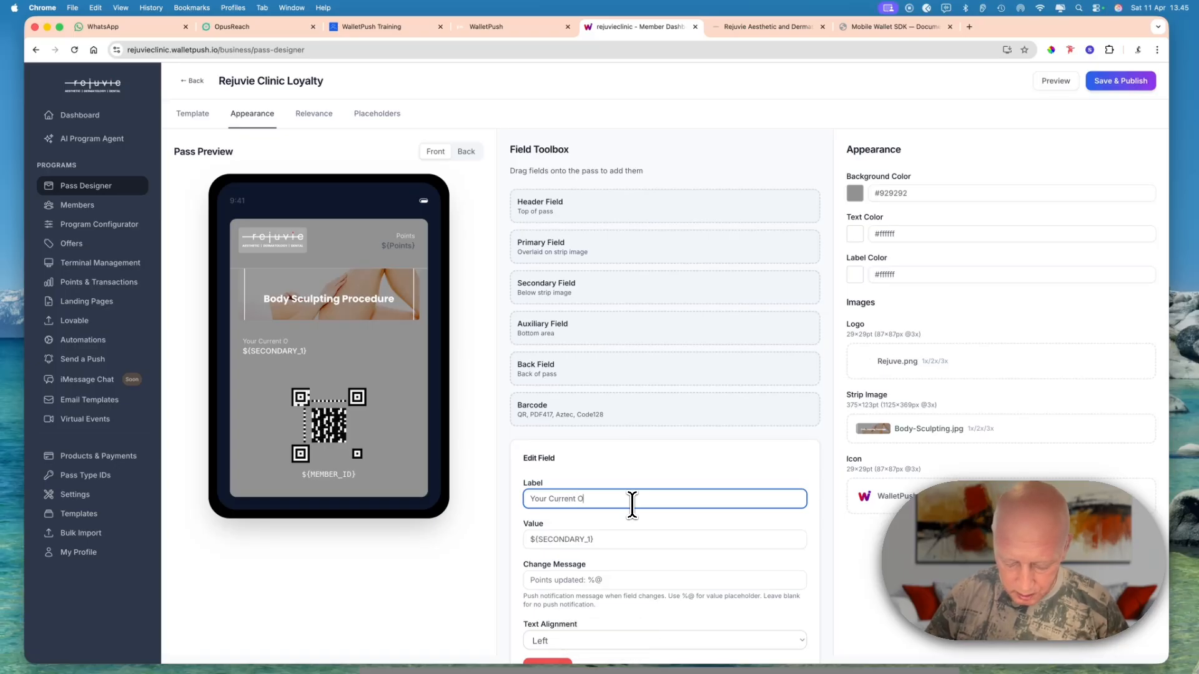
type("ffer")
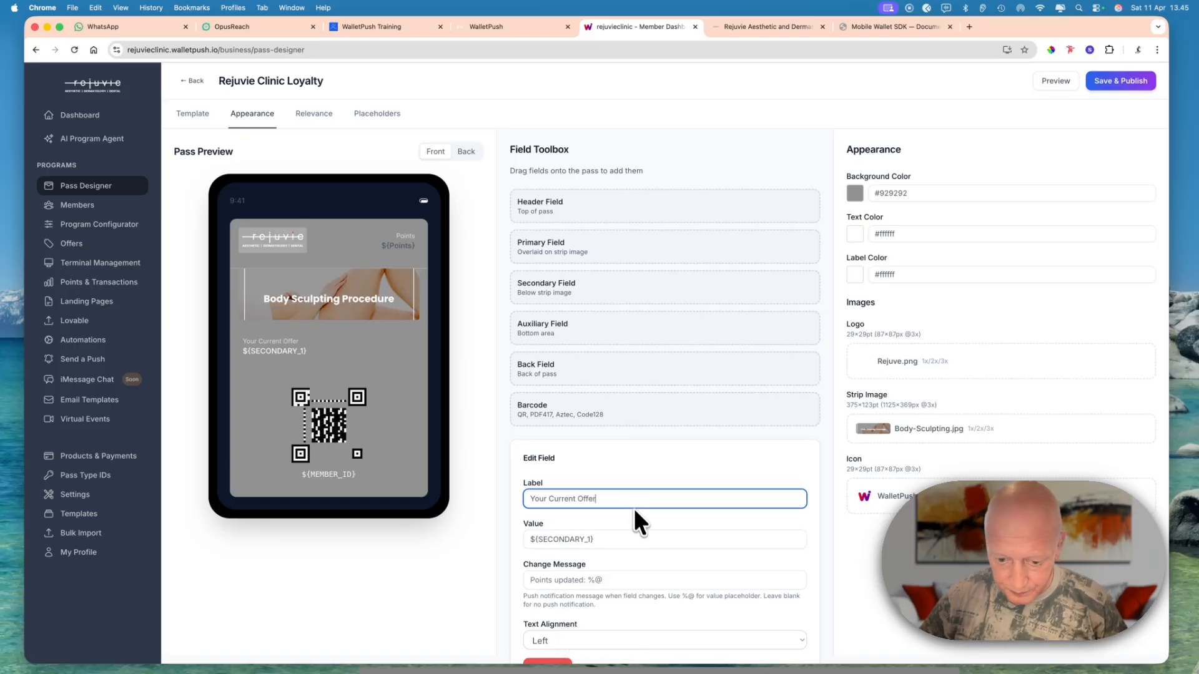
- Replace the Your Current Offer field's value with the placeholder ${Current_Offer}
left_click(587, 542)
key("BackSpace")
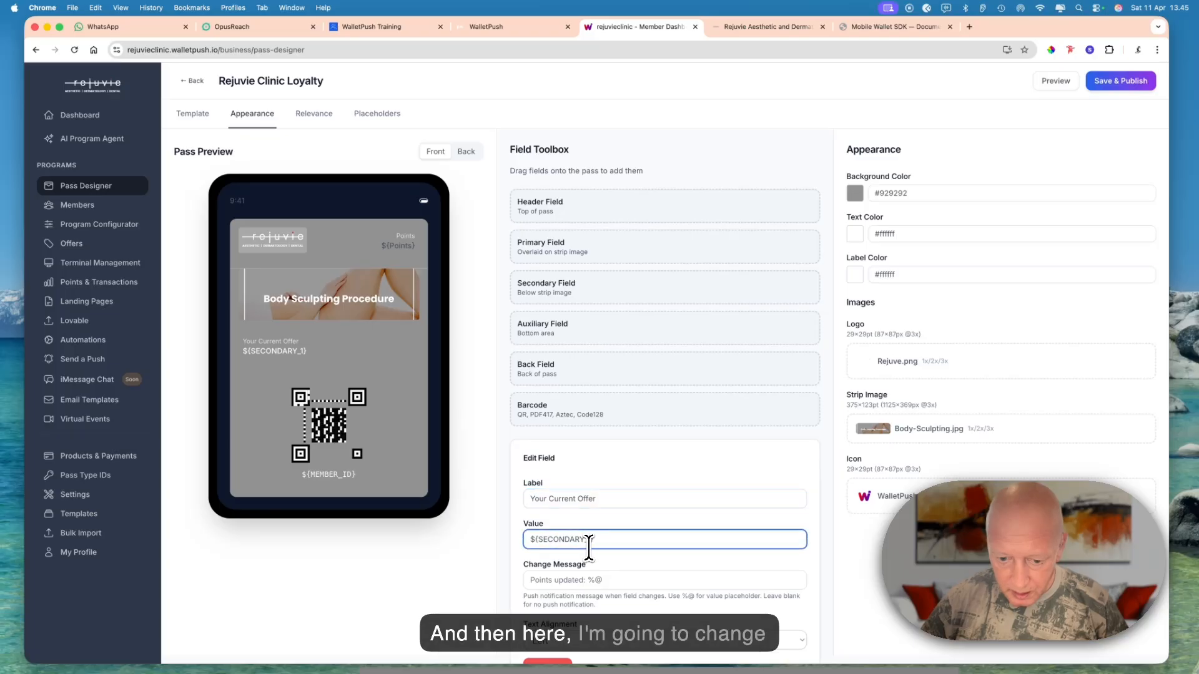
key("BackSpace")
key("BackSpace")
key("BackSpace")
key("BackSpace")
key("BackSpace")
key("BackSpace")
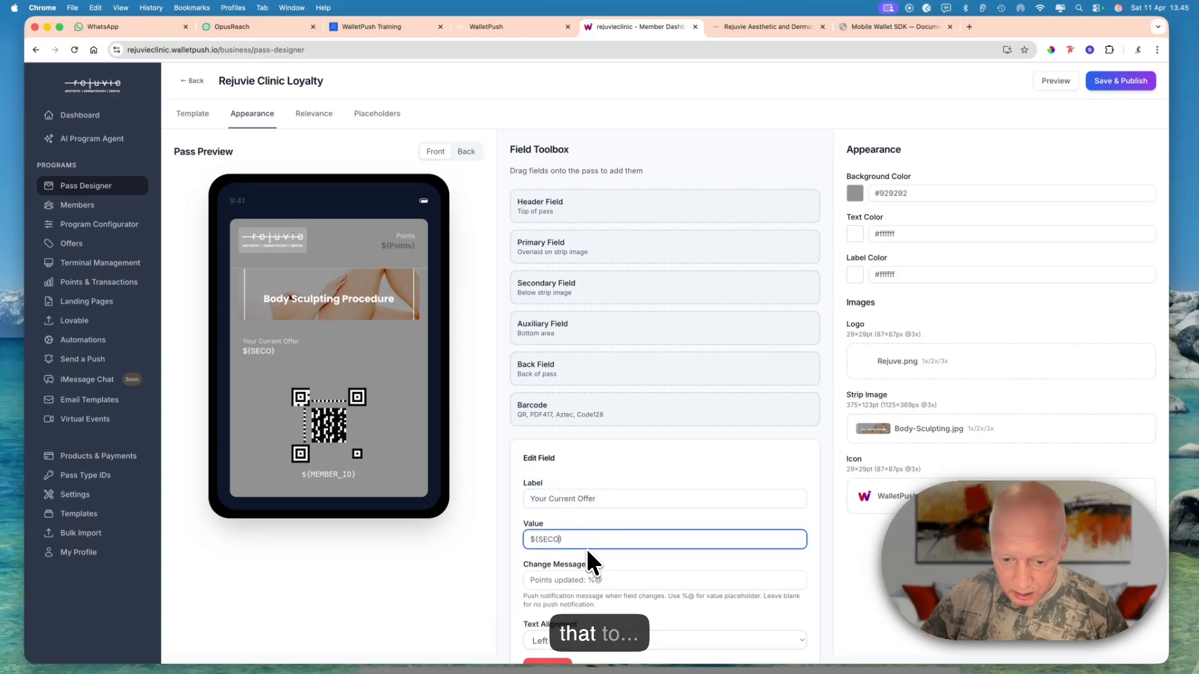
key("BackSpace")
type("Current")
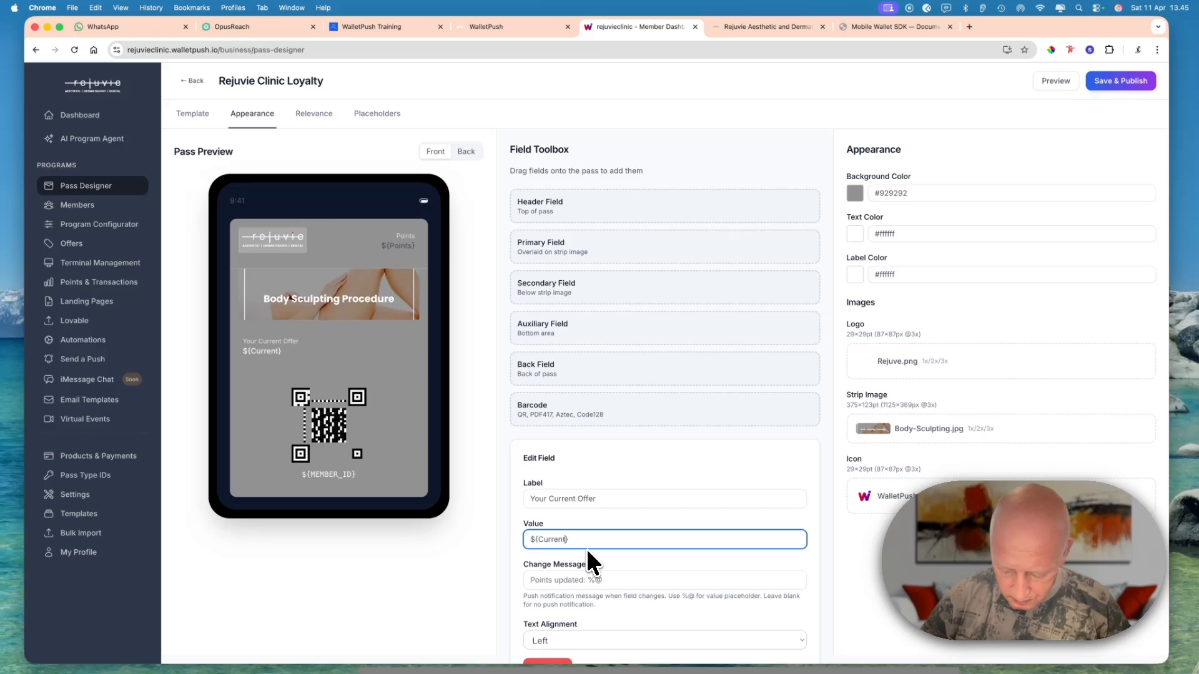
type("_Offer")
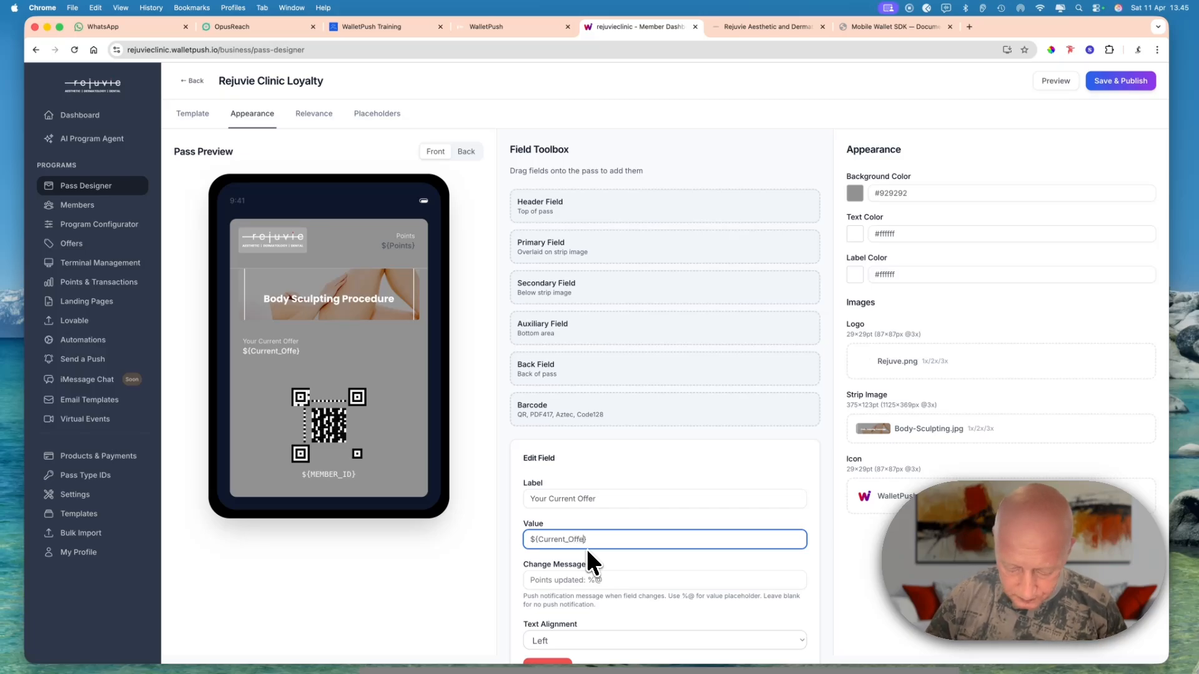
- Set the change message of the Your Current Offer field to %@
scroll(592, 541, "down", 1)
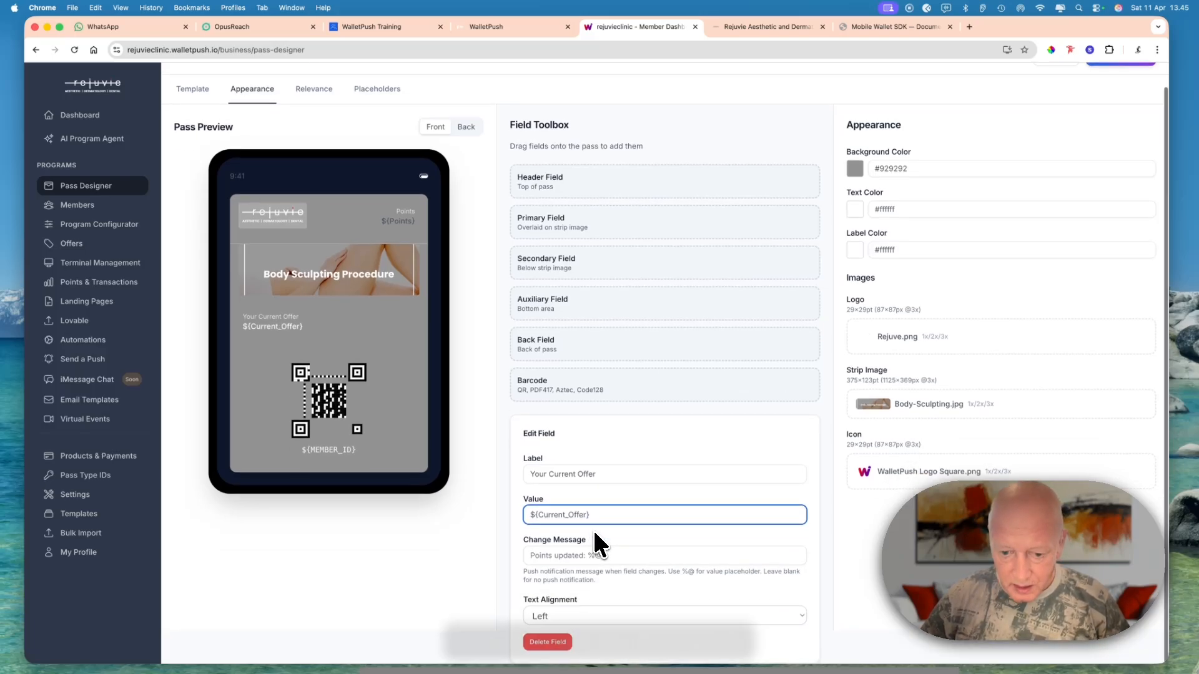
left_click(581, 555)
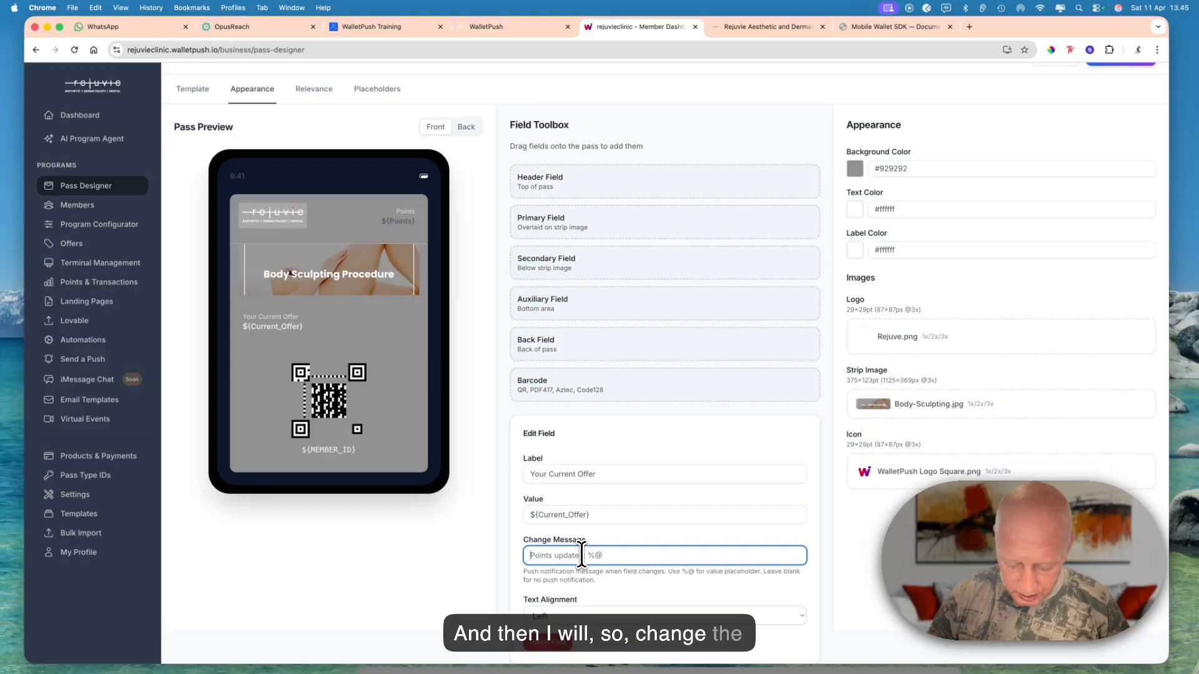
type("5")
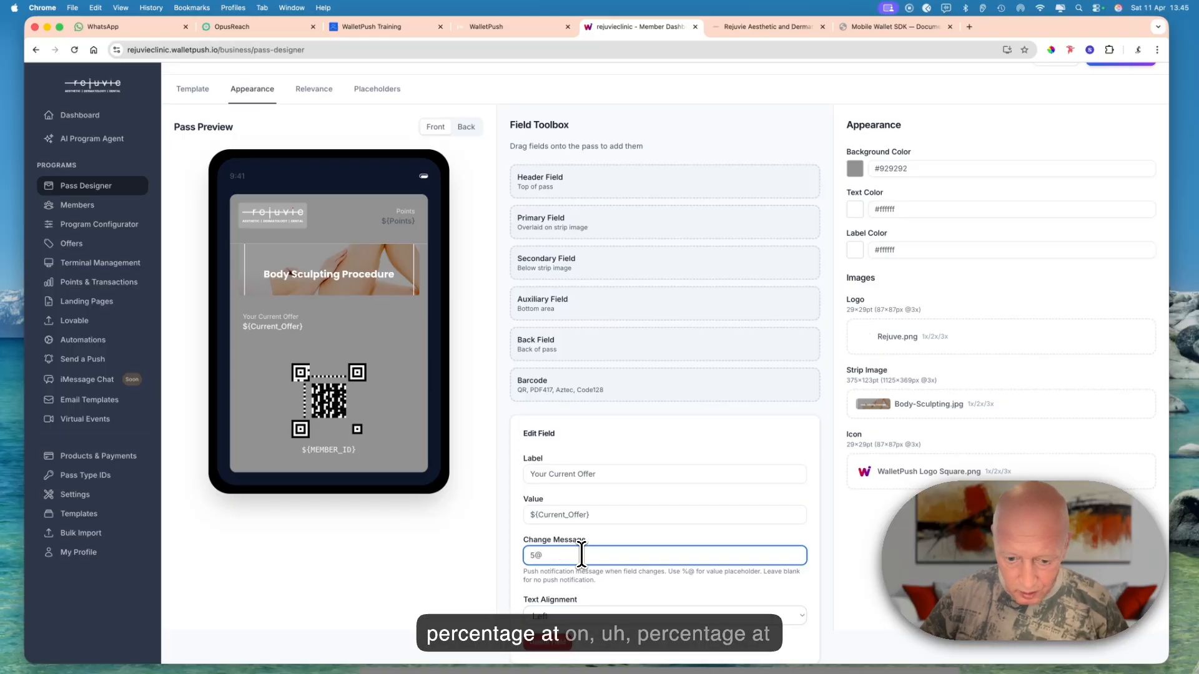
type("@")
key("BackSpace")
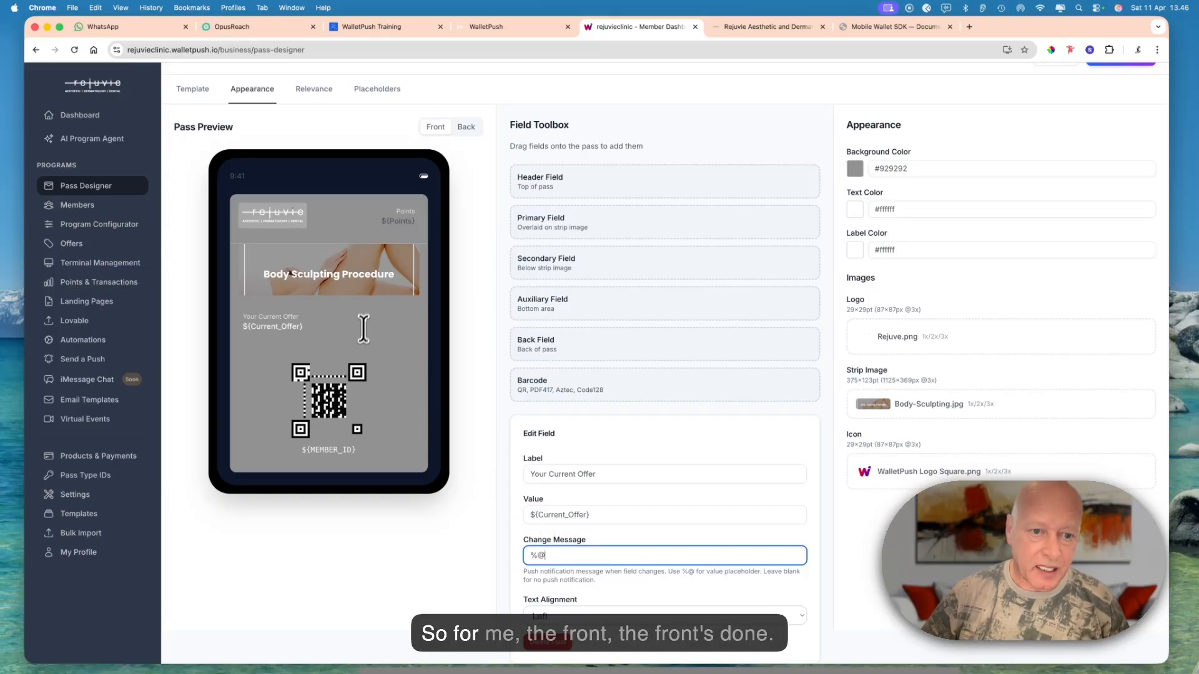
- Change the text below the pass's barcode to the placeholder ${First_Name}
left_click(338, 450)
scroll(624, 552, "down", 1)
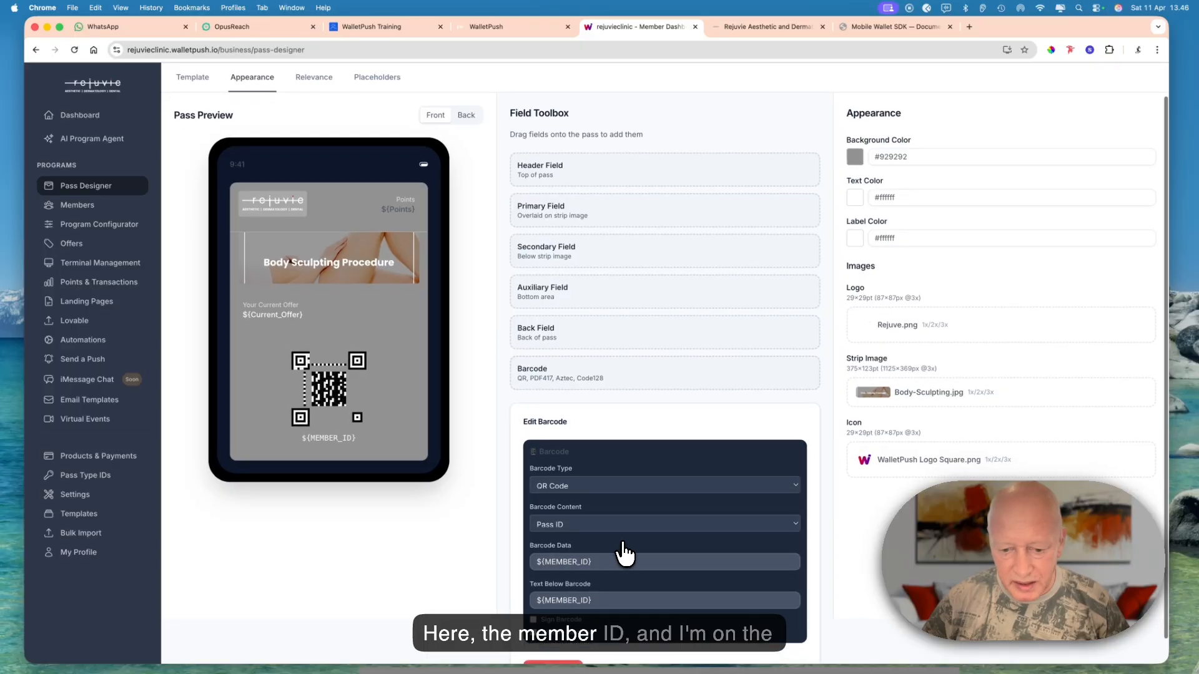
left_click(558, 600)
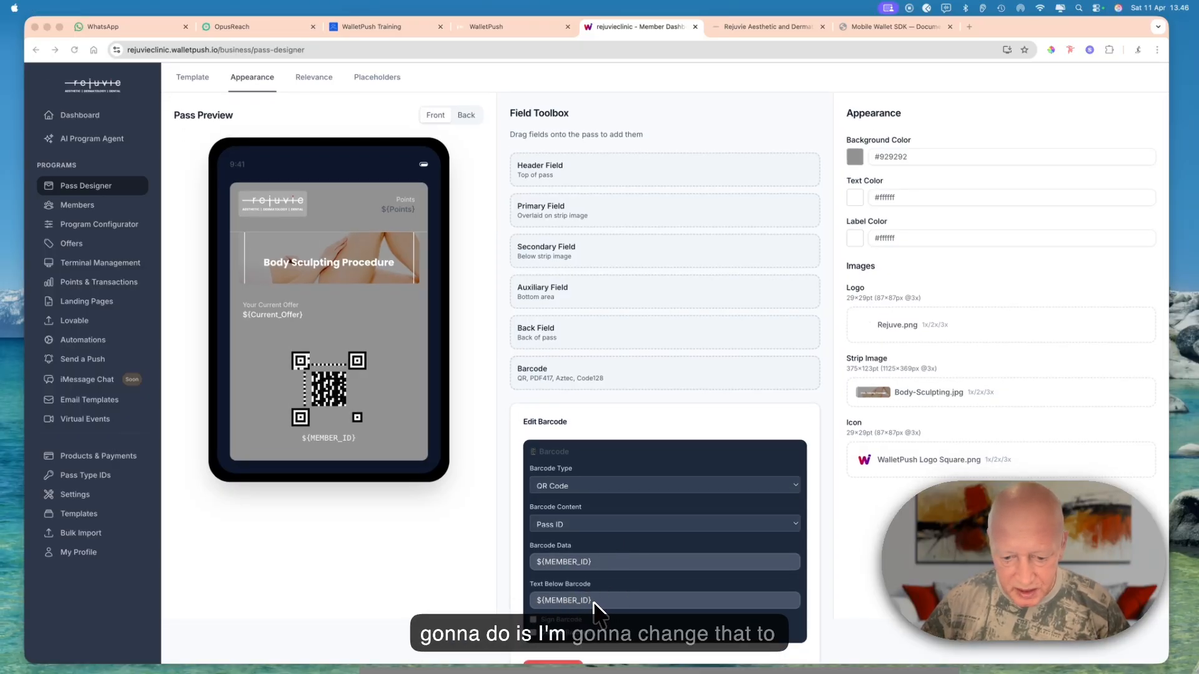
left_click(623, 598)
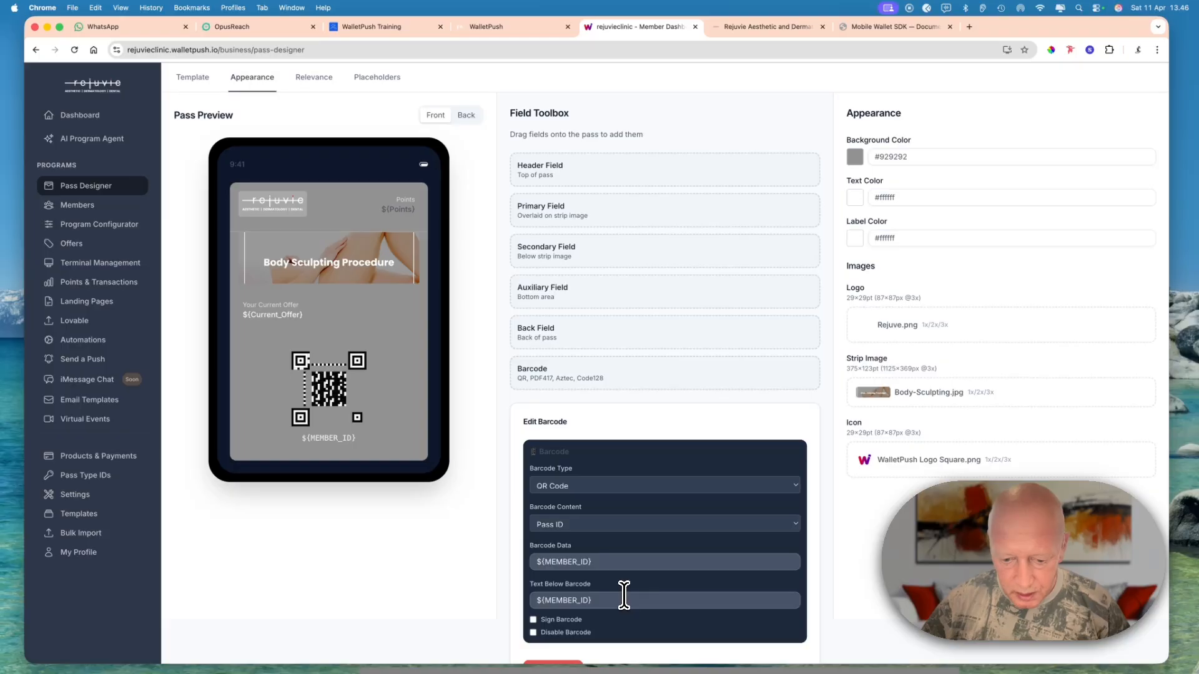
left_click(621, 600)
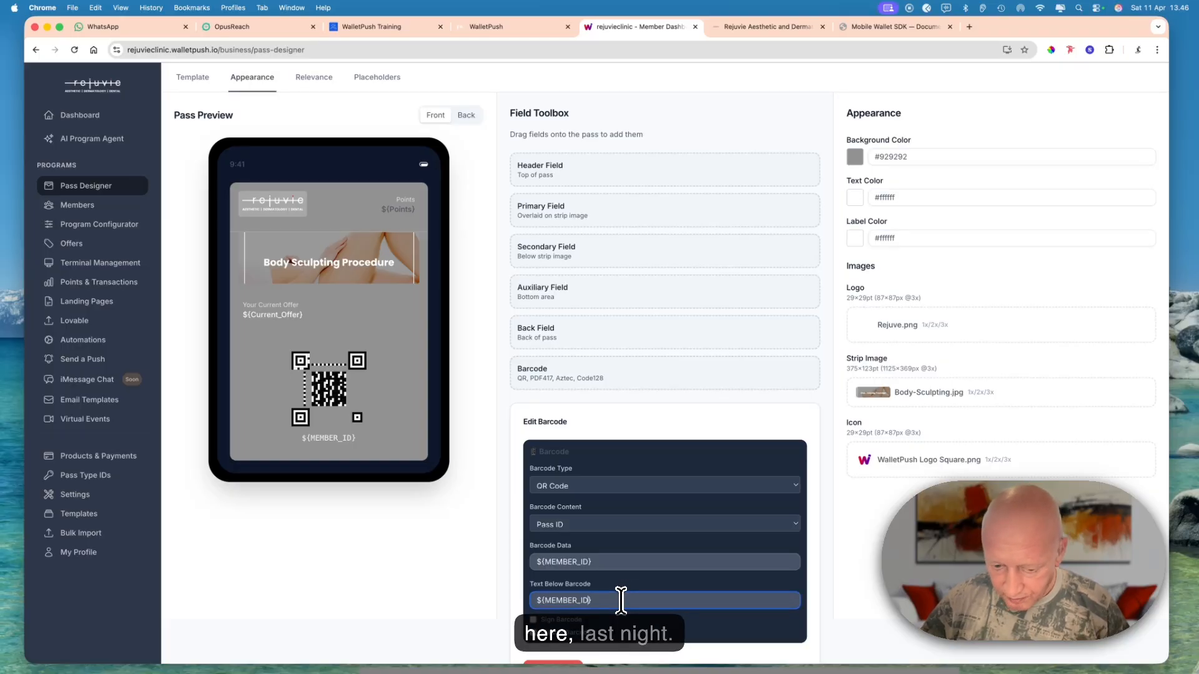
key("BackSpace")
key("BackSpace")
key("BackSpace")
key("BackSpace")
key("BackSpace")
key("BackSpace")
key("BackSpace")
key("BackSpace")
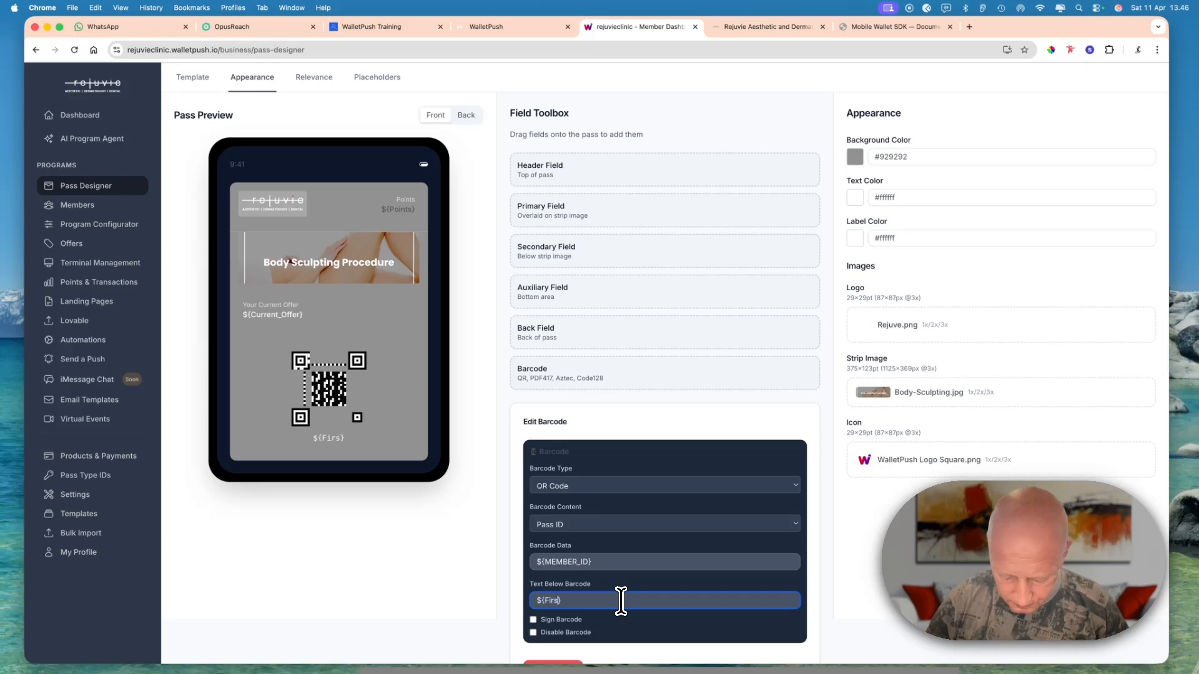
type("First_Na")
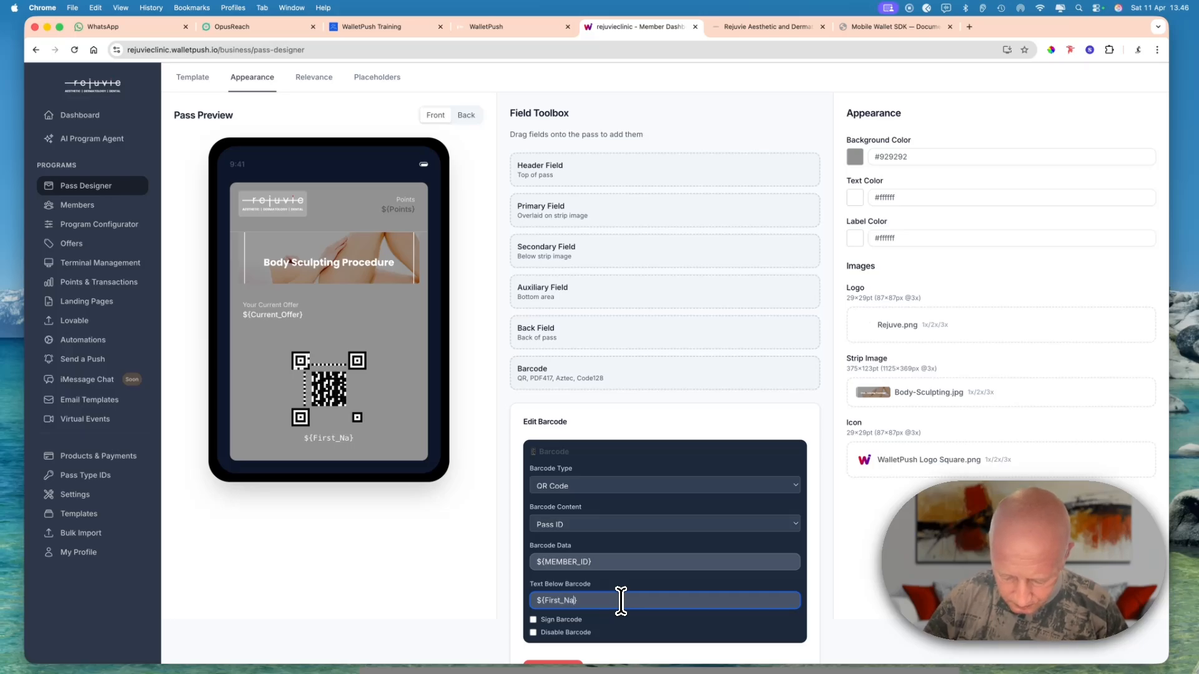
type("me")
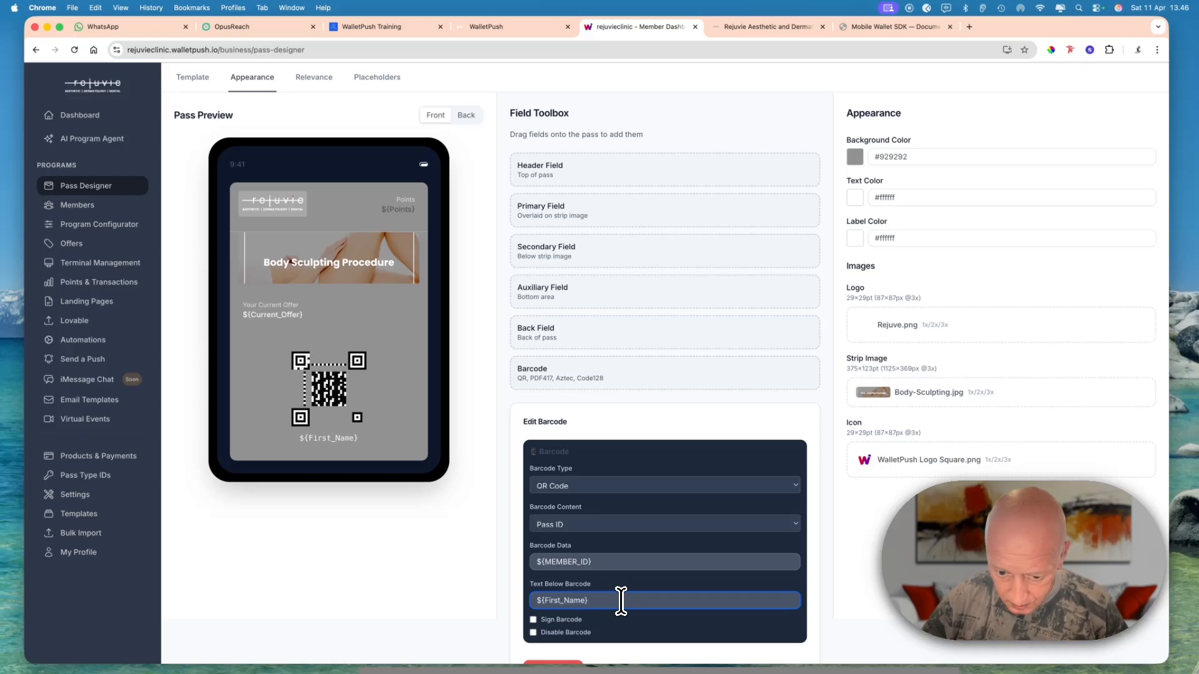
- Insert the word Welcome before the ${First_Name} placeholder in the text below the barcode
key("Left")
key("Left")
key("Left")
key("Left")
key("Left")
key("Left")
key("Left")
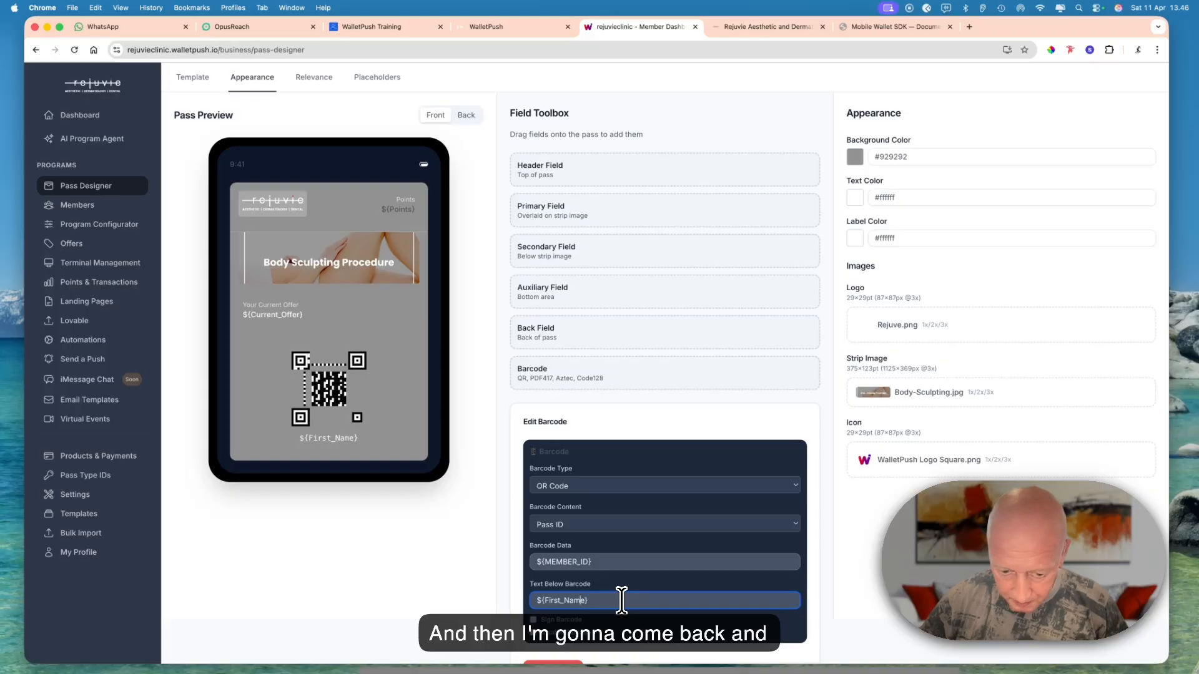
key("Left")
key("Left")
key("Left")
key("Left")
key("Left")
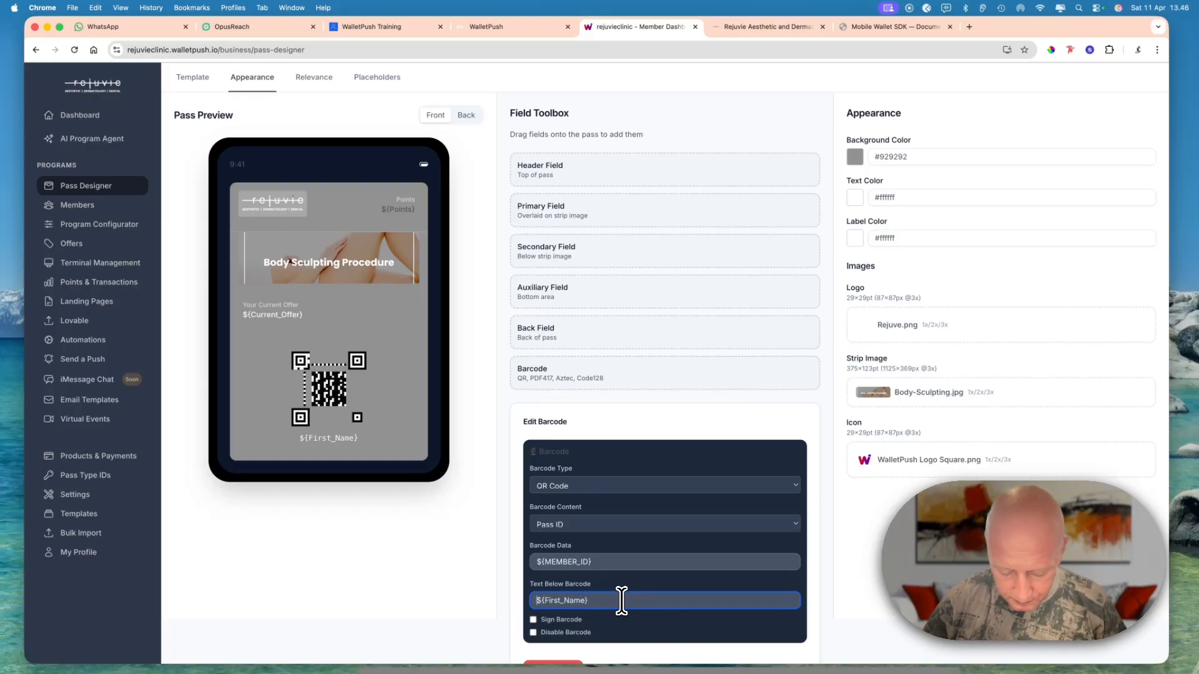
type("Welcome")
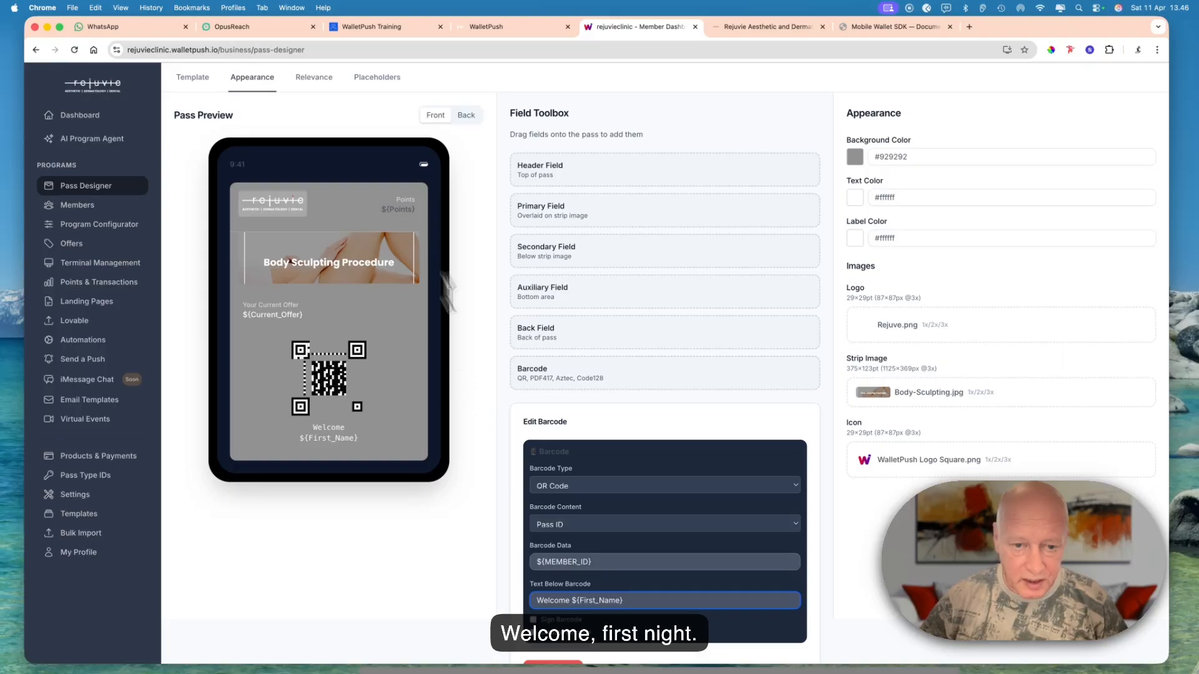
- Add a back field to the back of the pass and label it Last Message
left_click(465, 116)
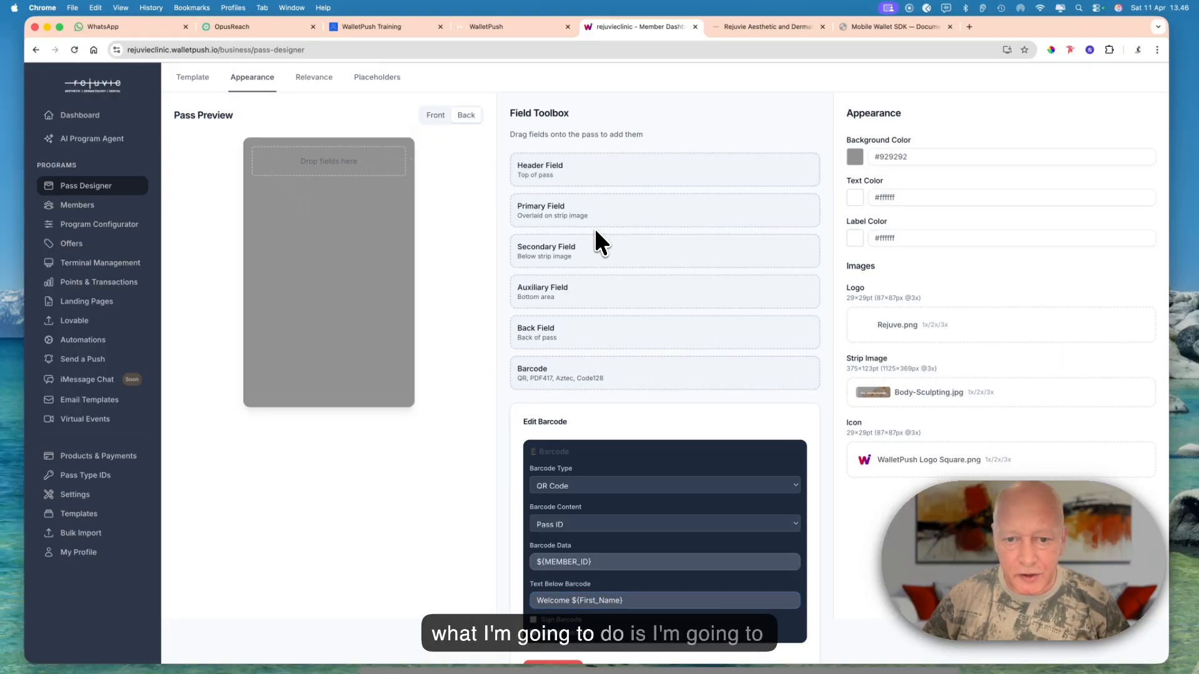
left_click_drag(574, 332, 304, 166)
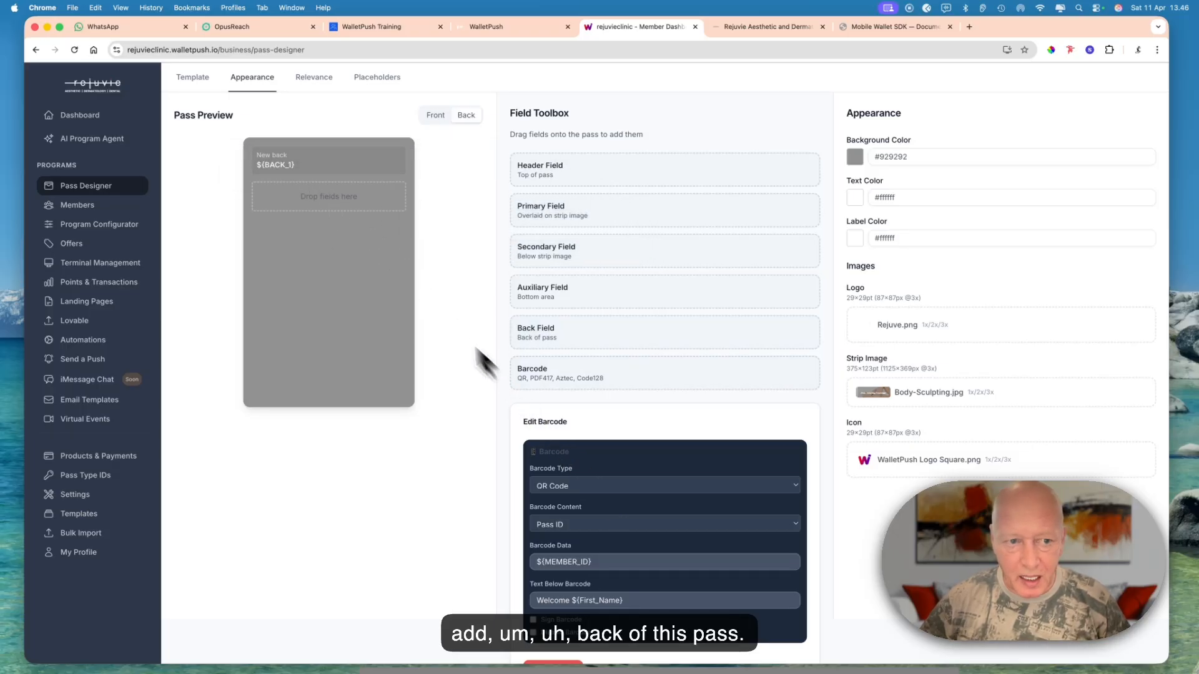
left_click(288, 159)
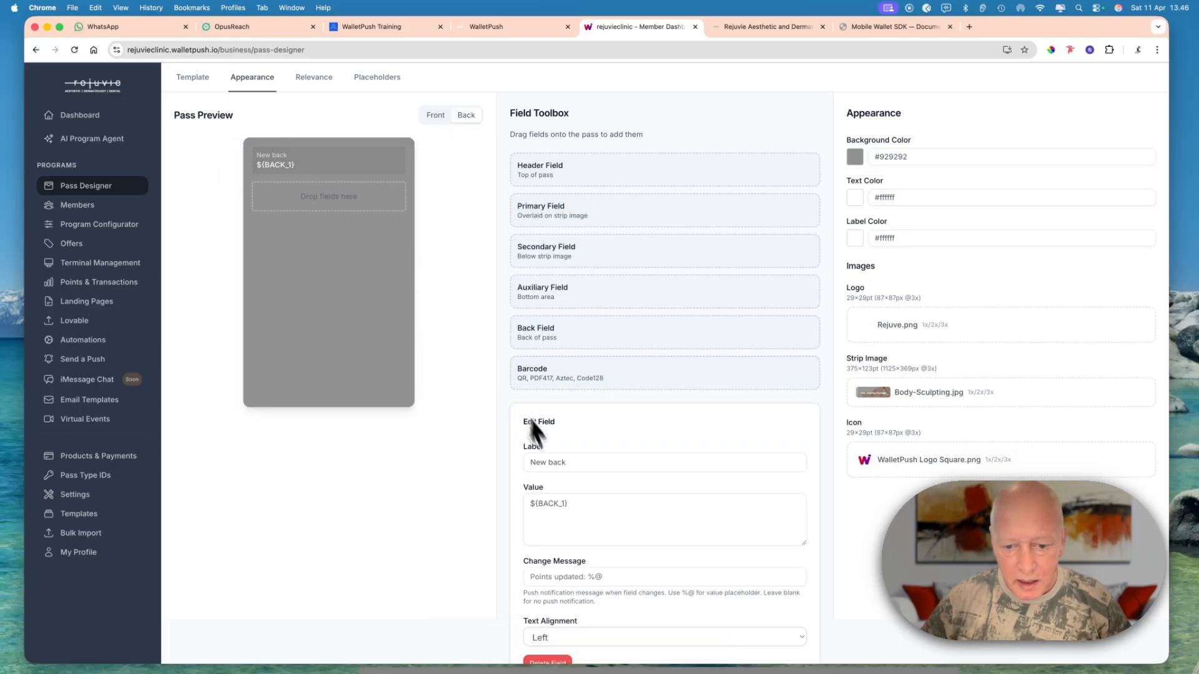
double_click(557, 463)
triple_click(579, 465)
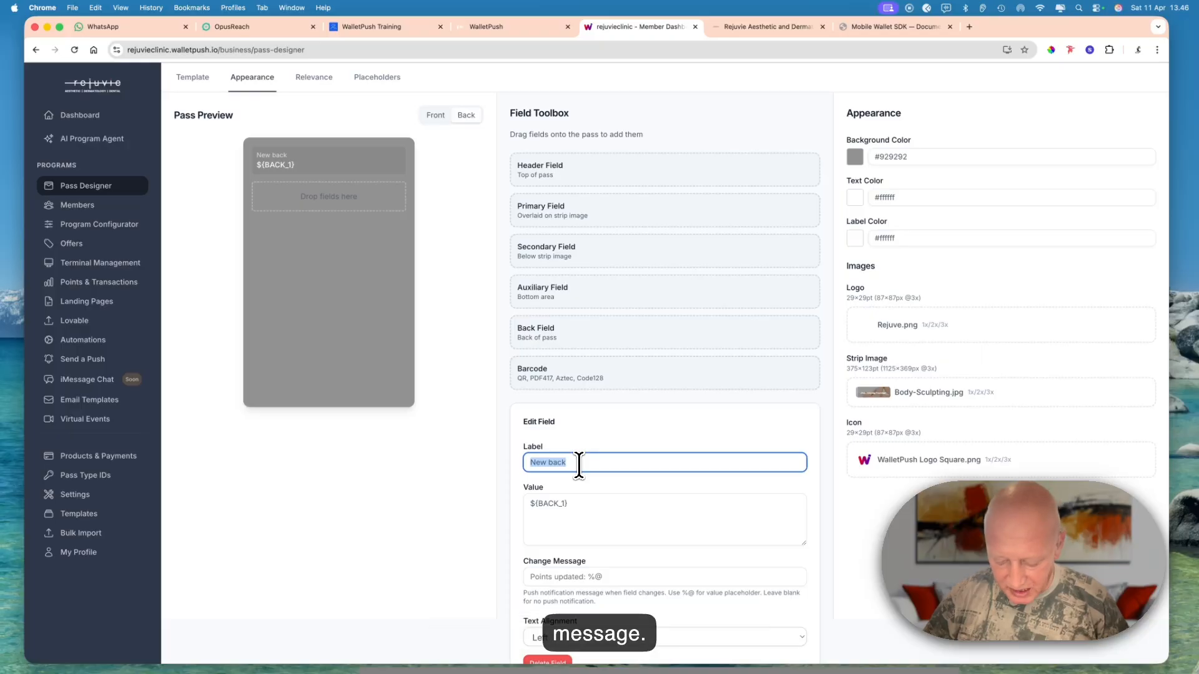
type("Last")
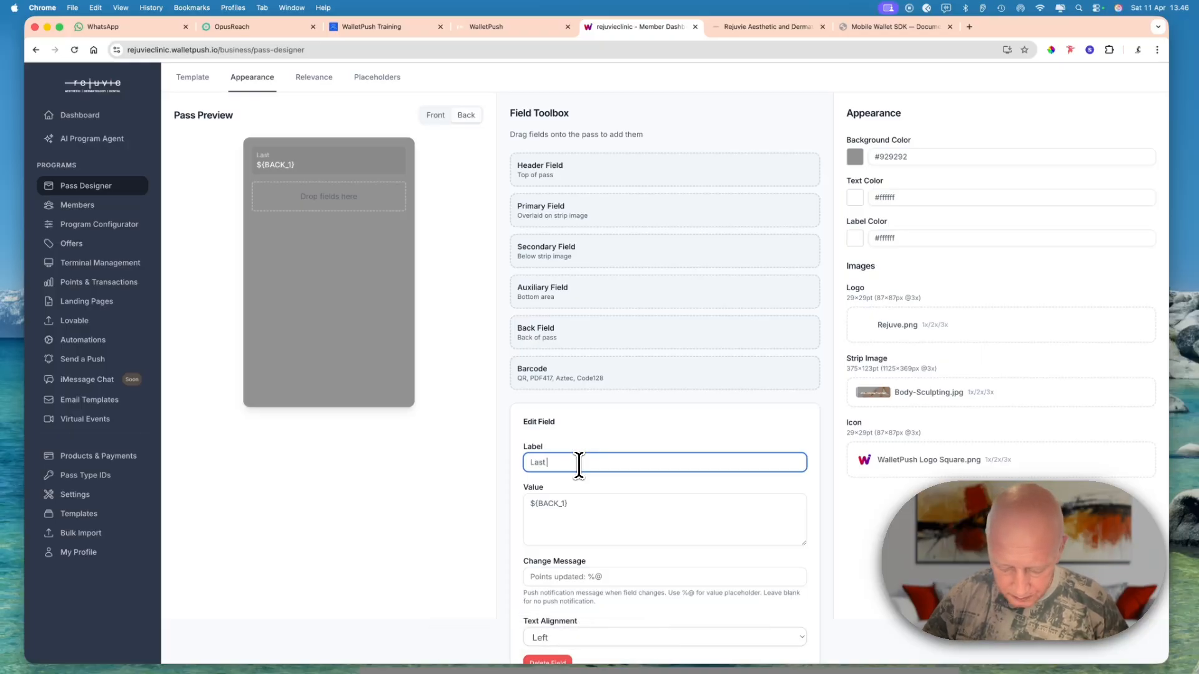
type(" Messag")
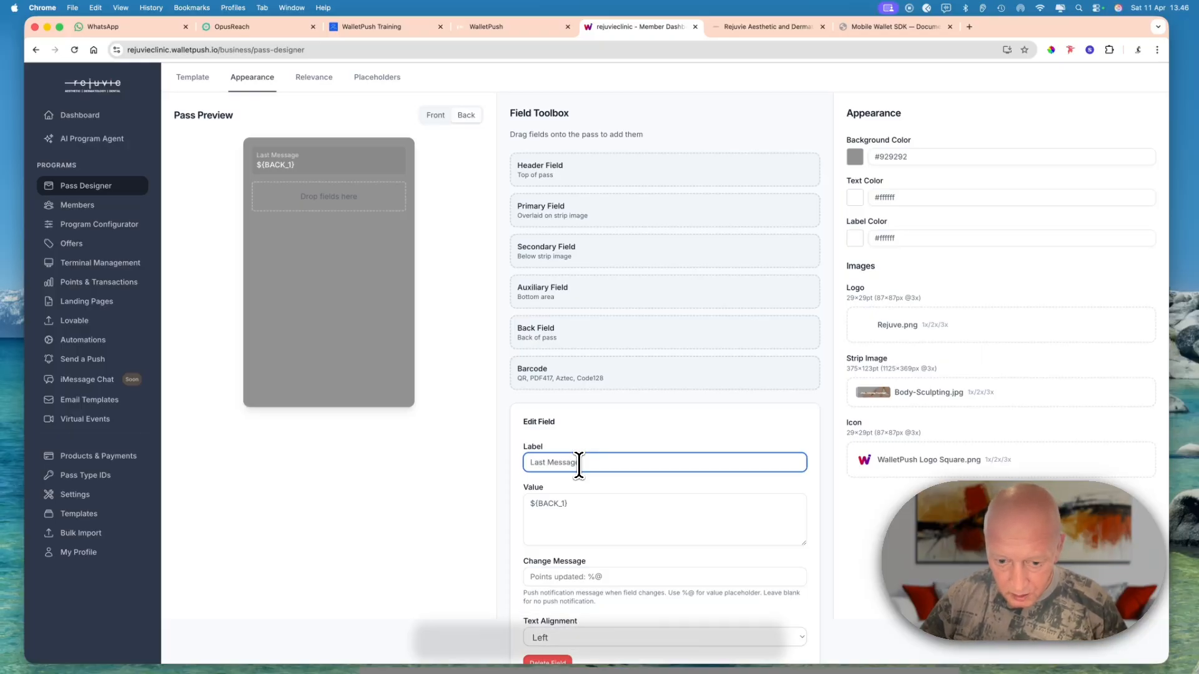
type("e")
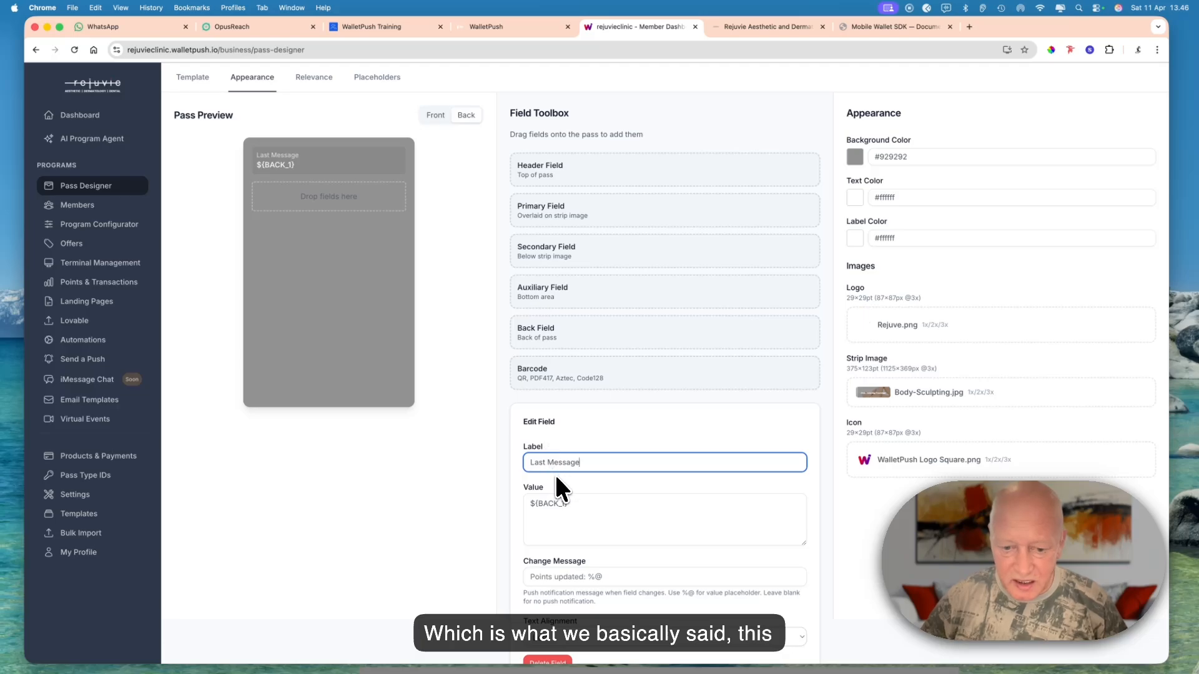
- Replace the Last Message field's value with the placeholder ${Push_Notification}
left_click(565, 505)
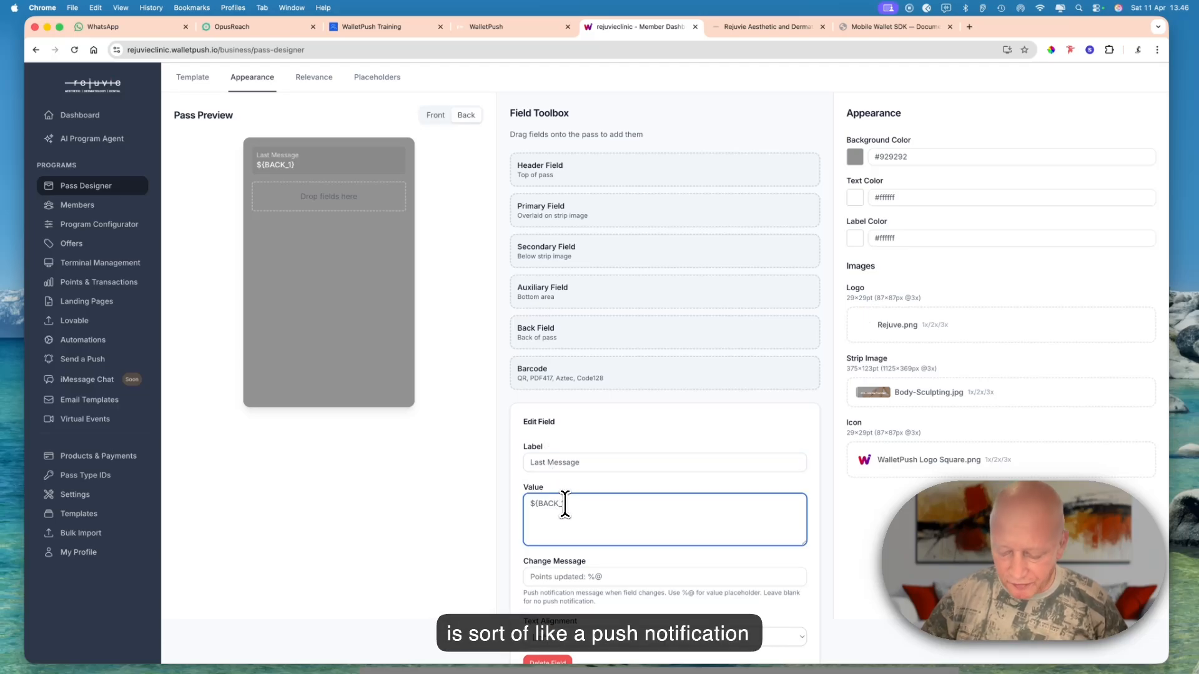
key("BackSpace")
key("BackSpace")
key("BackSpace")
key("BackSpace")
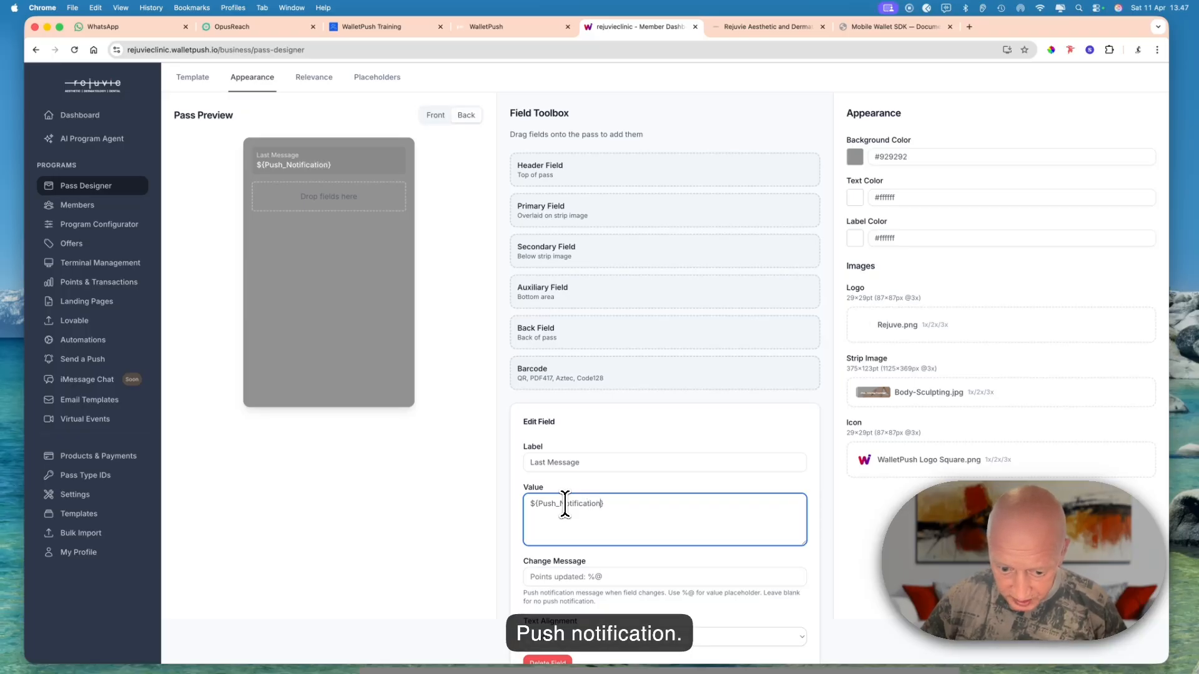
- Set the change message of the Last Message field to %@
left_click(565, 577)
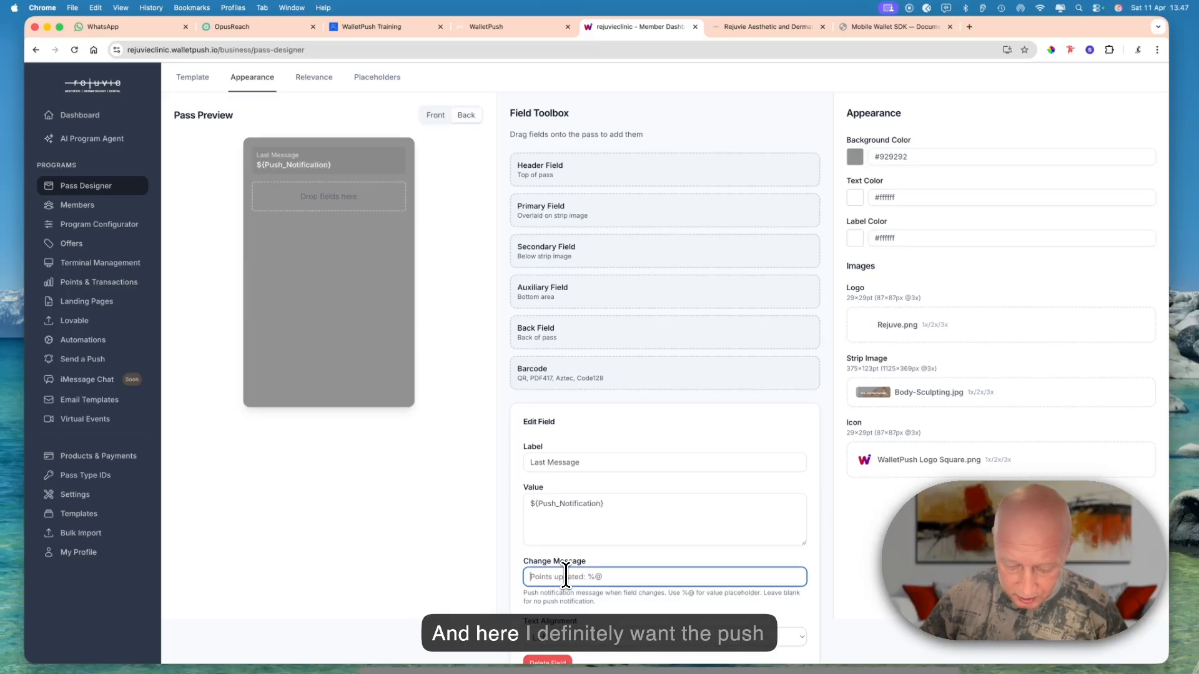
type("%")
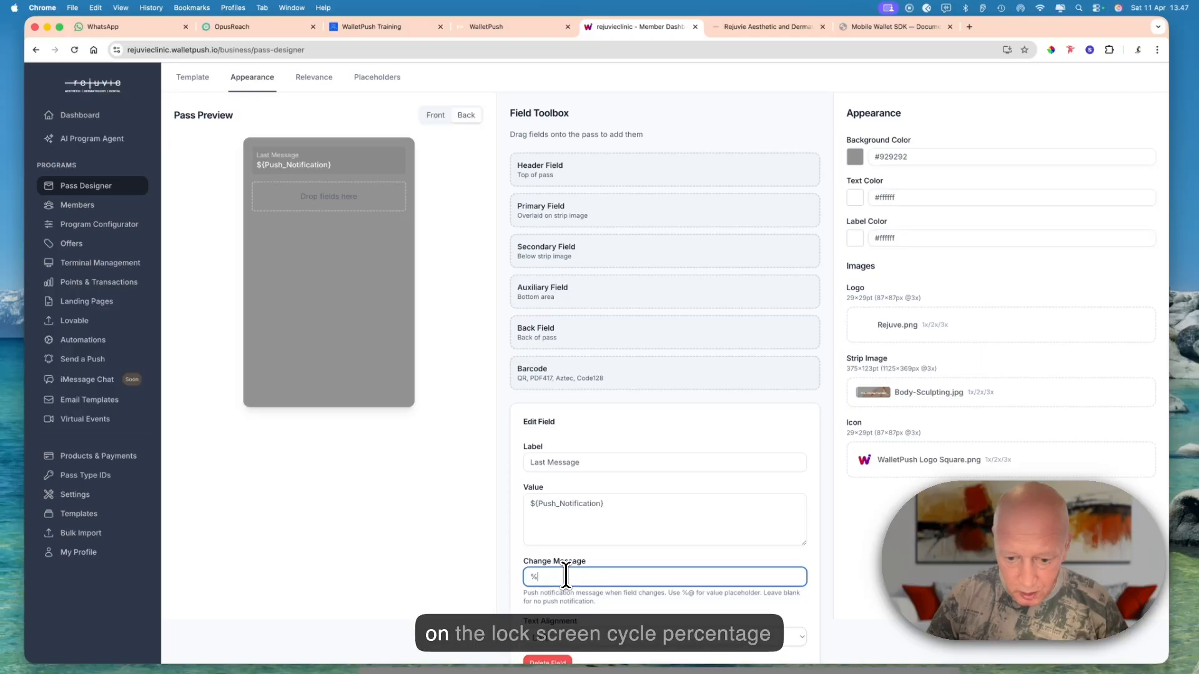
type("@")
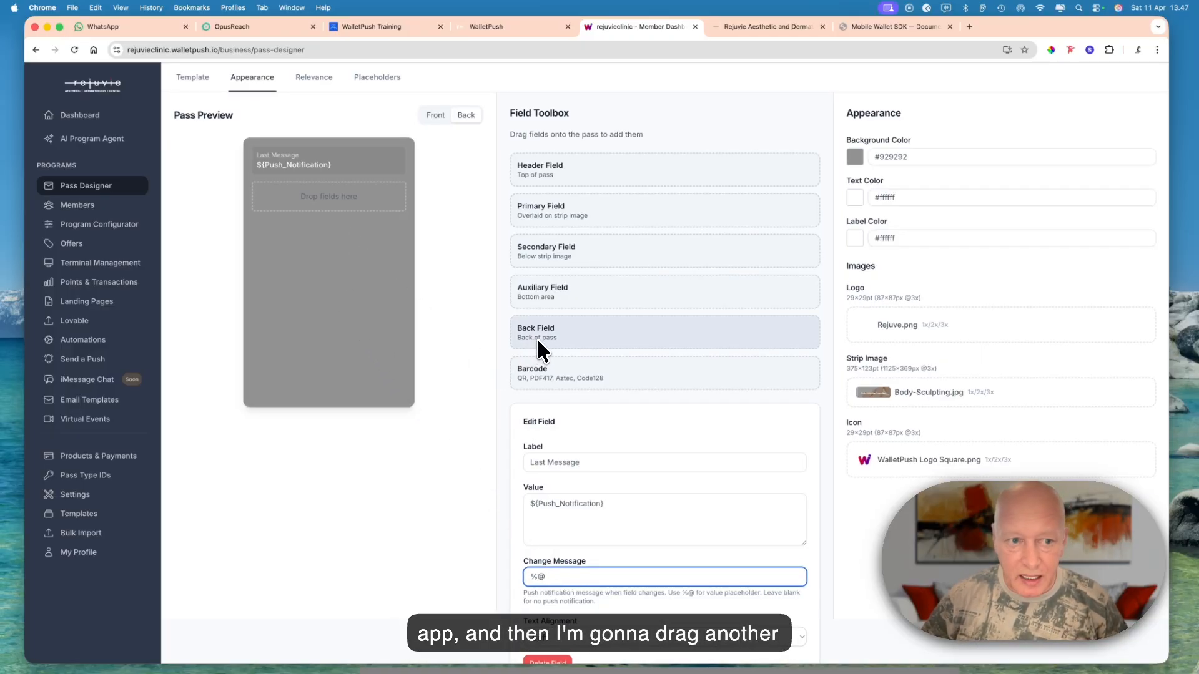
- Add a second back field below Last Message and label it This Pass Belongs to:
left_click_drag(537, 336, 295, 207)
left_click(298, 203)
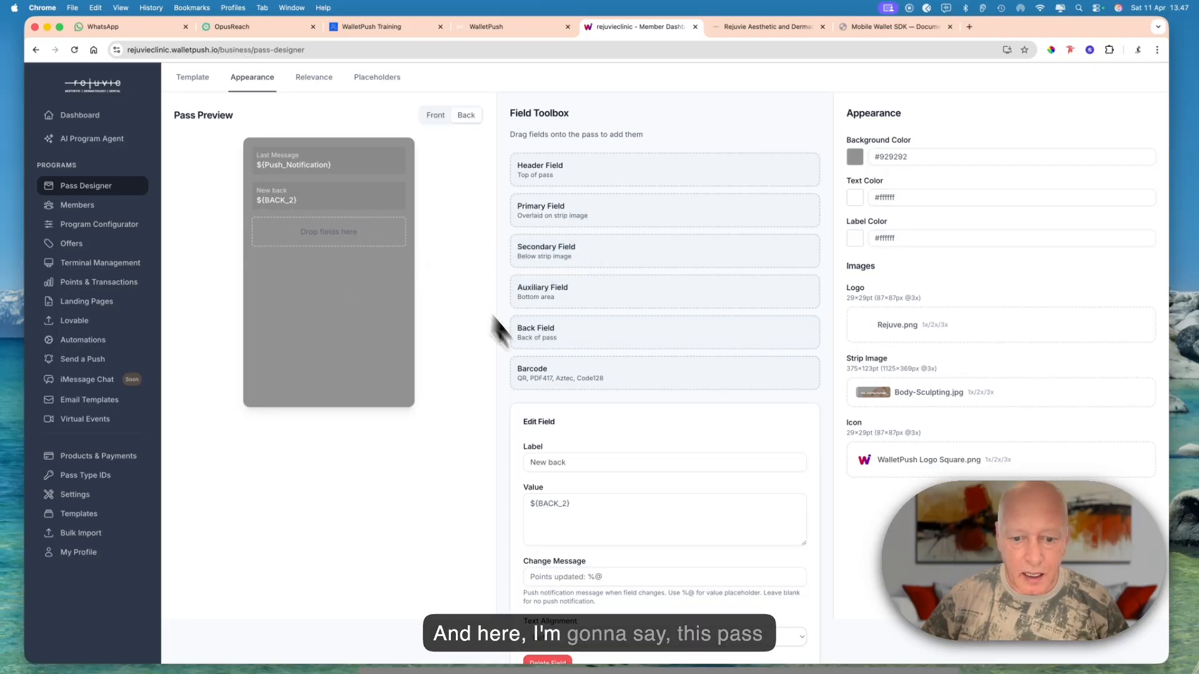
double_click(612, 463)
triple_click(612, 462)
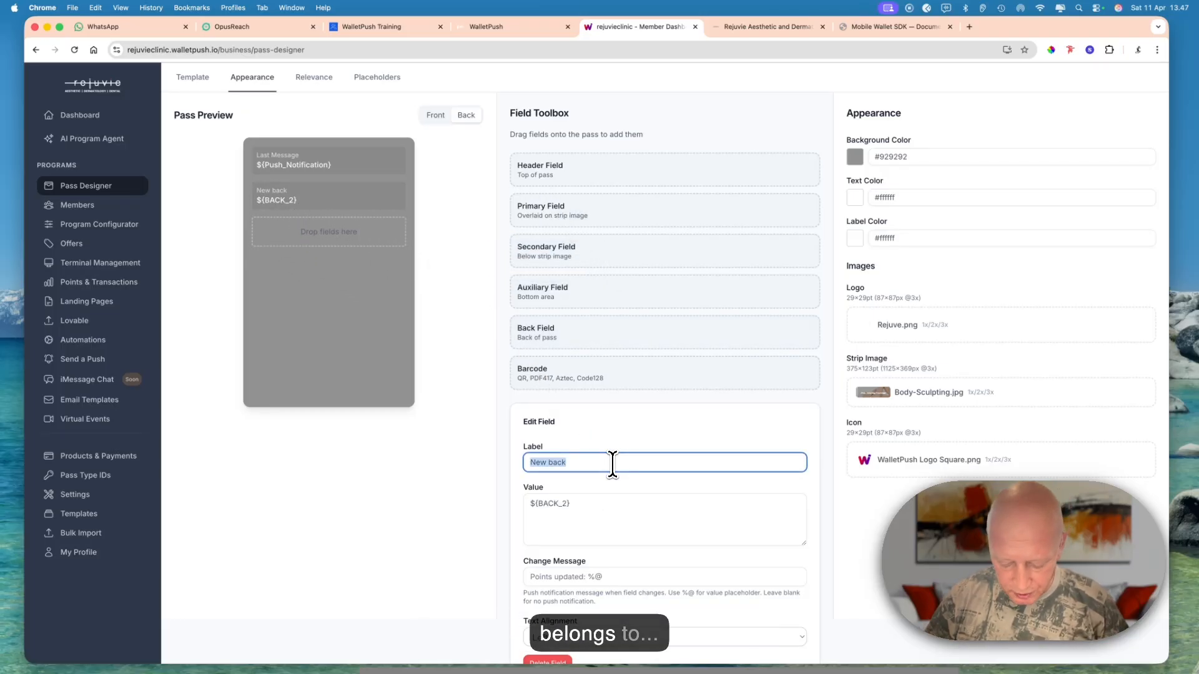
type("This")
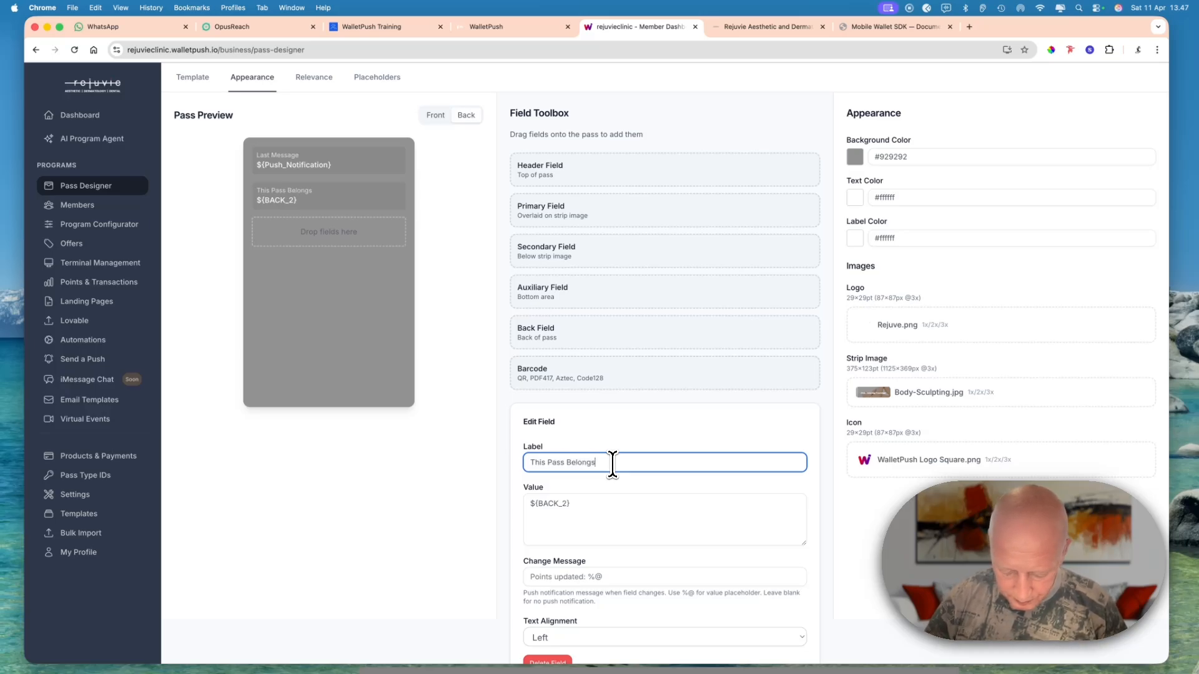
type("Pass Belongs to")
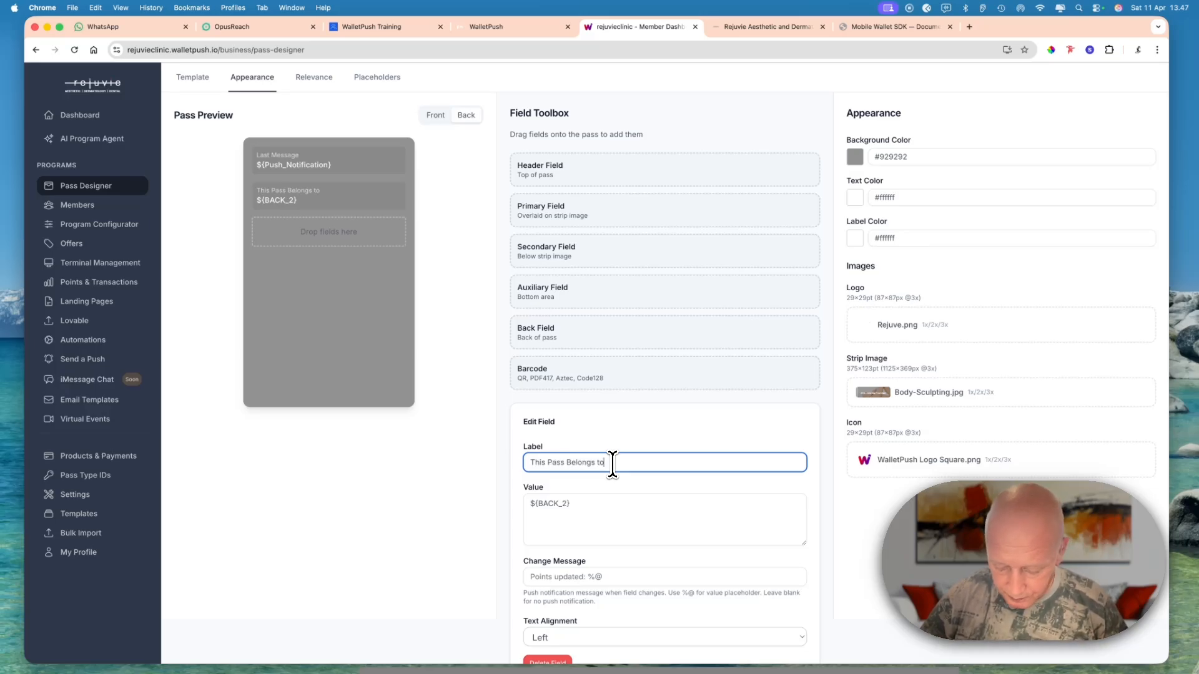
type(":")
- Replace the value of the This Pass Belongs to: field with the line Name: {First_Name} {Last_Name}
triple_click(595, 505)
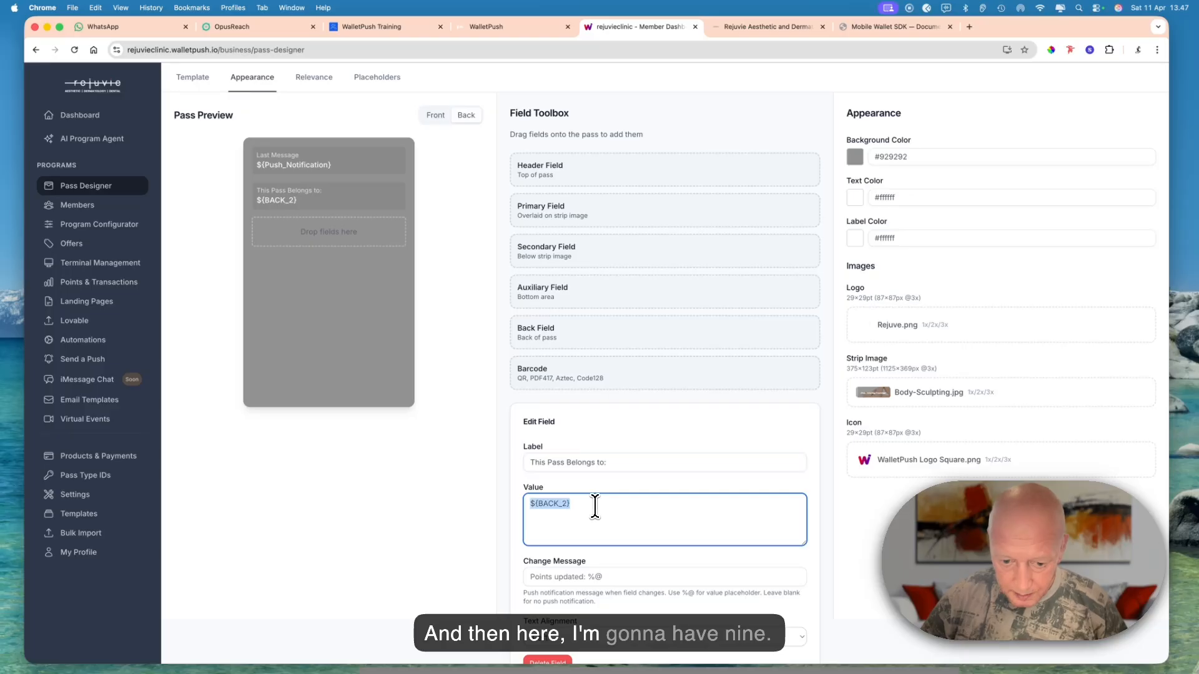
type("Name")
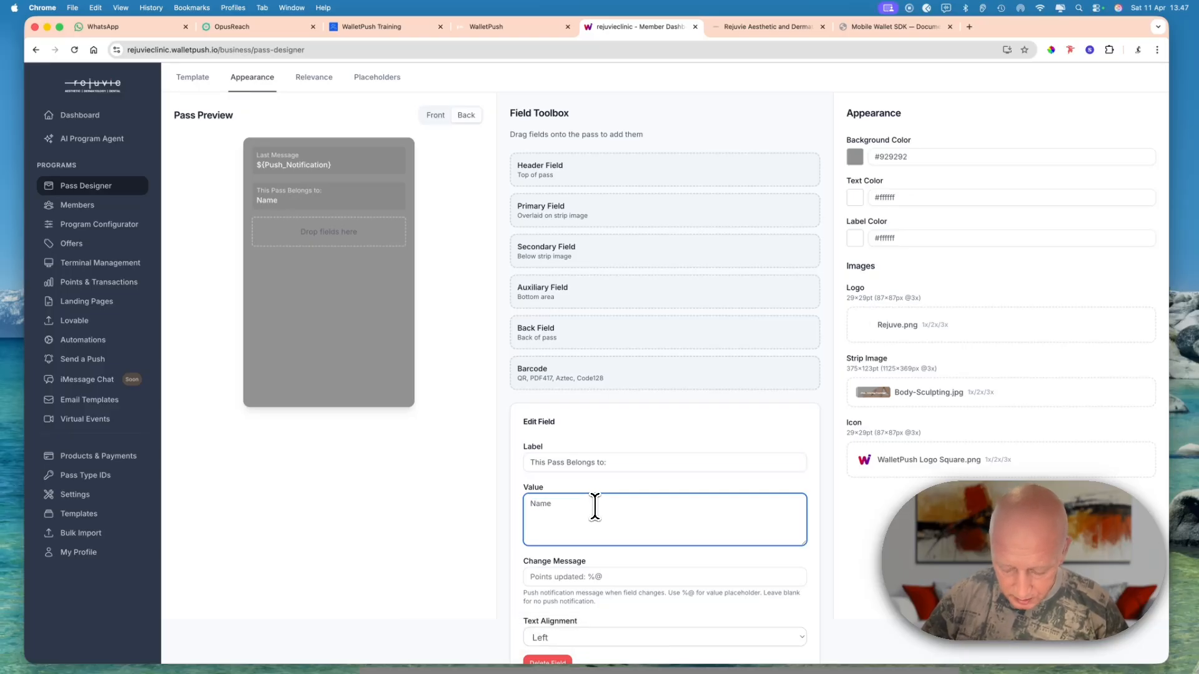
type(": ")
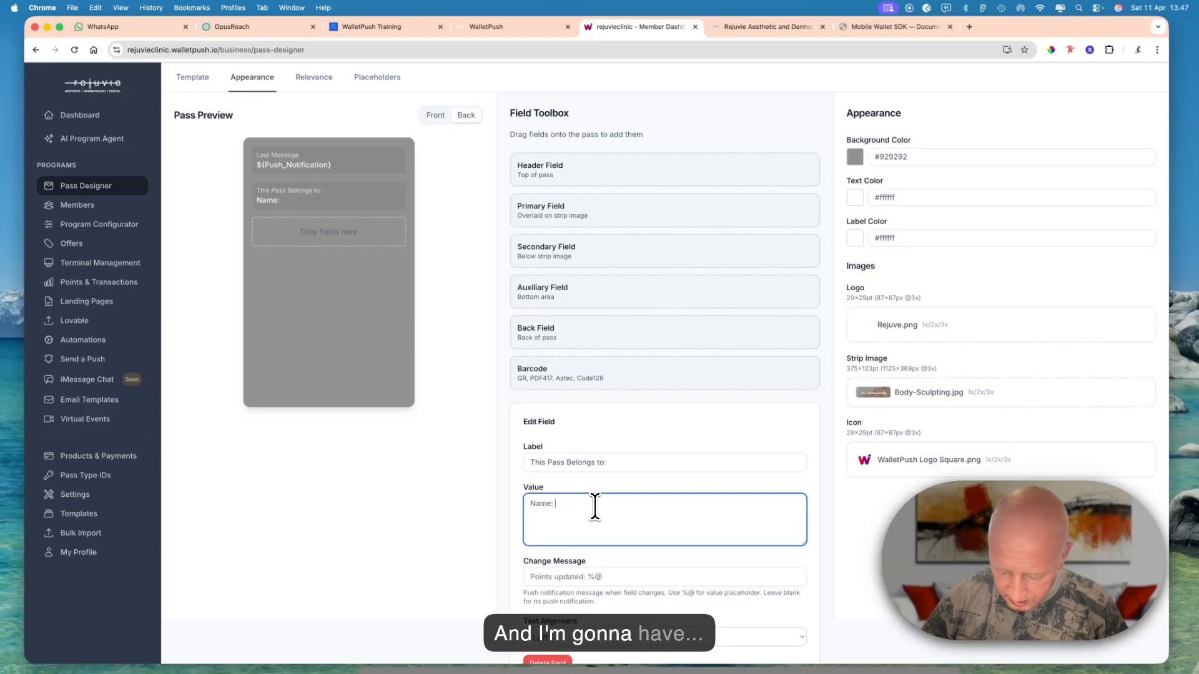
type("{First_Name")
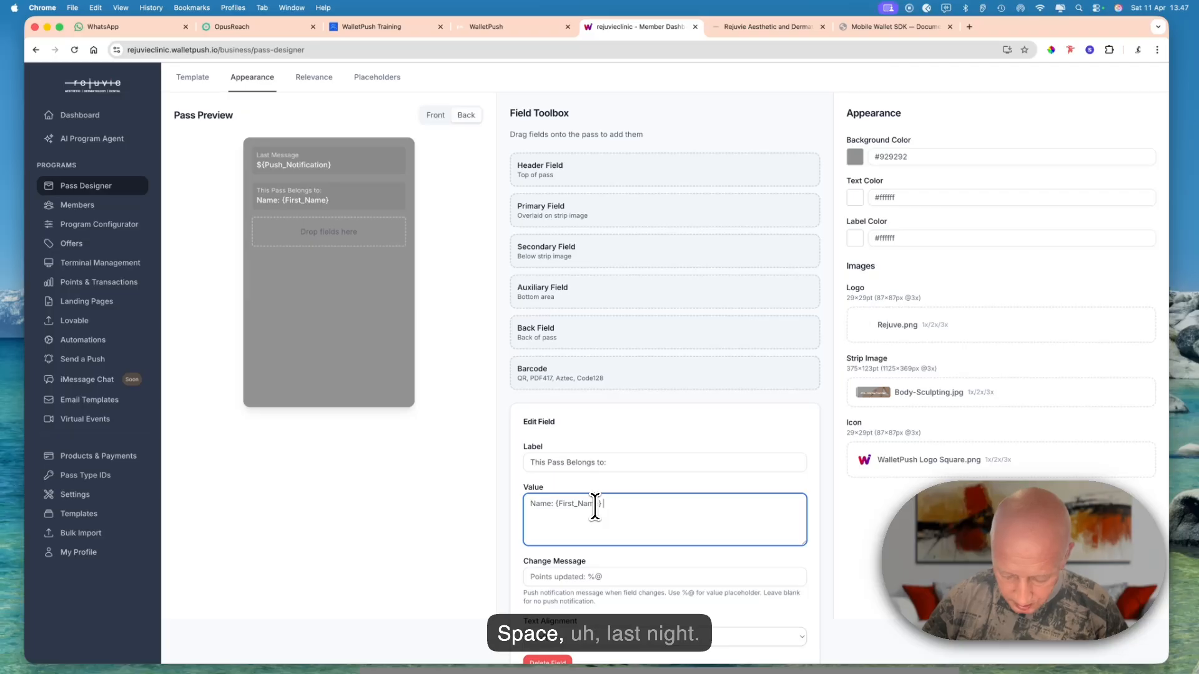
type("Last_Name")
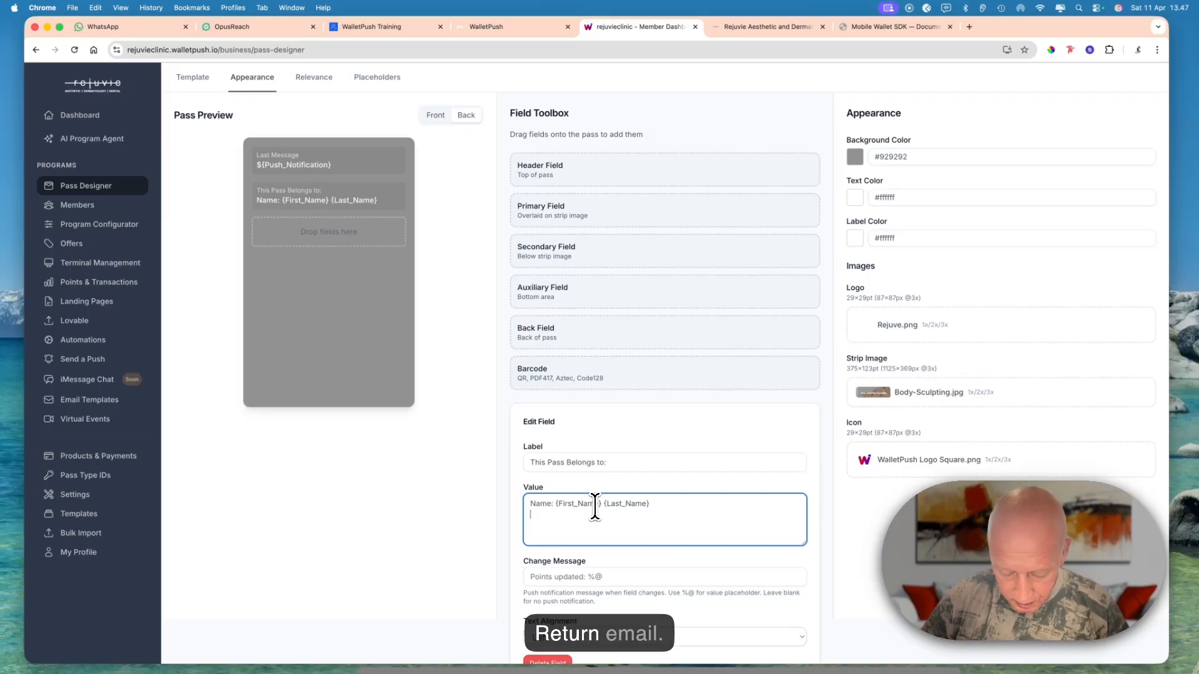
- Add the lines Email: ${Email} and Phone{Phone} below the name line in the This Pass Belongs to: field's value
key("Return")
type("Email")
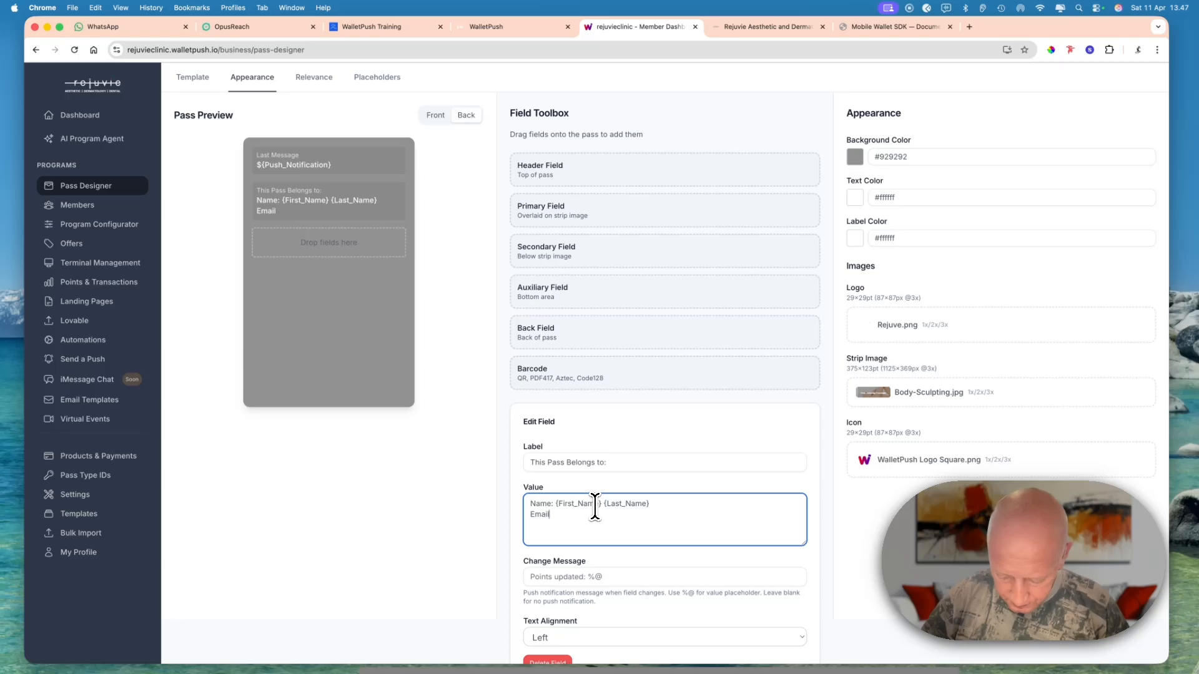
type(": ${Email")
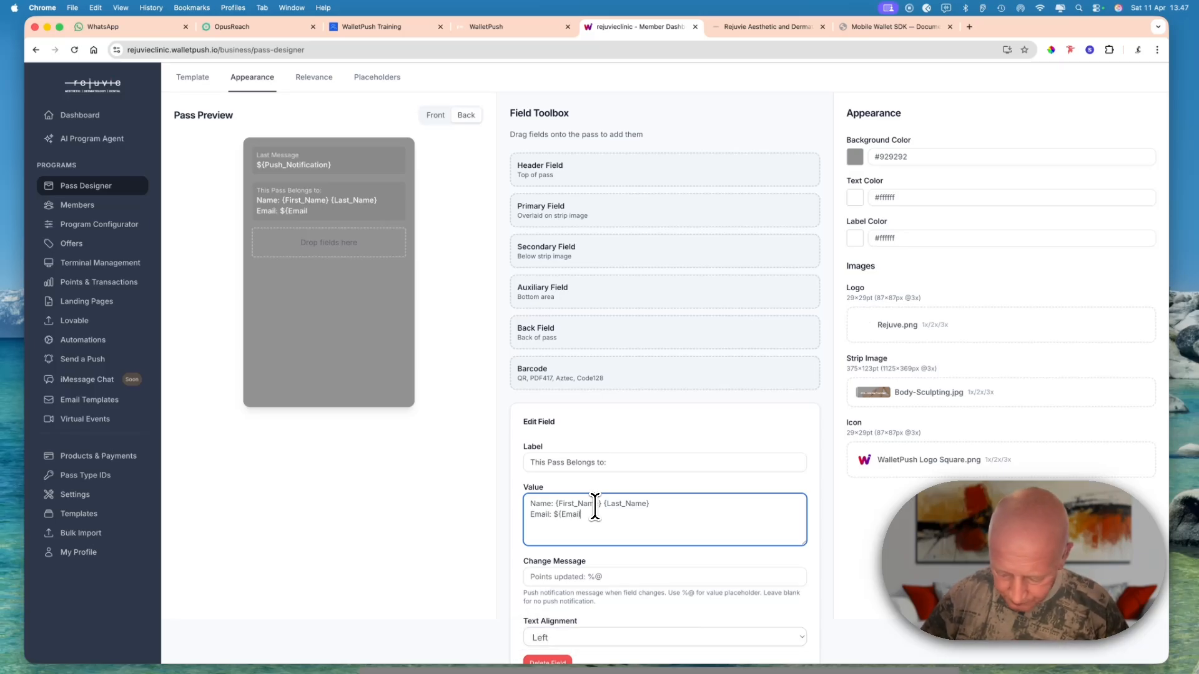
key("Return")
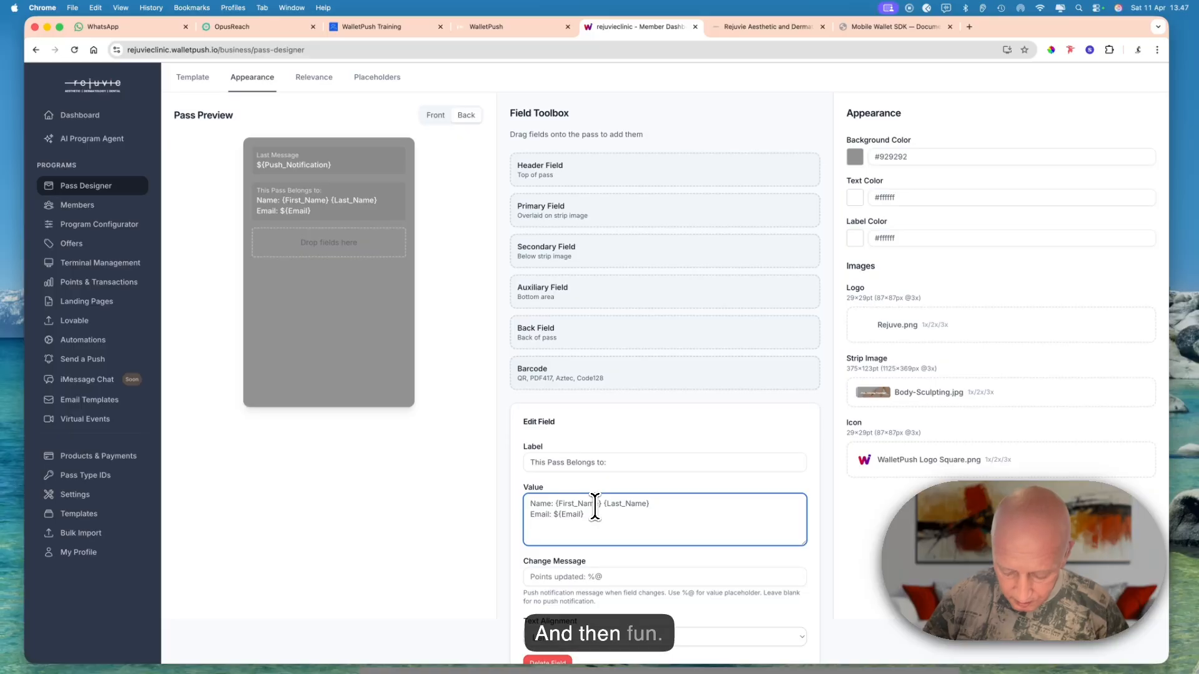
type("Phone{Phone")
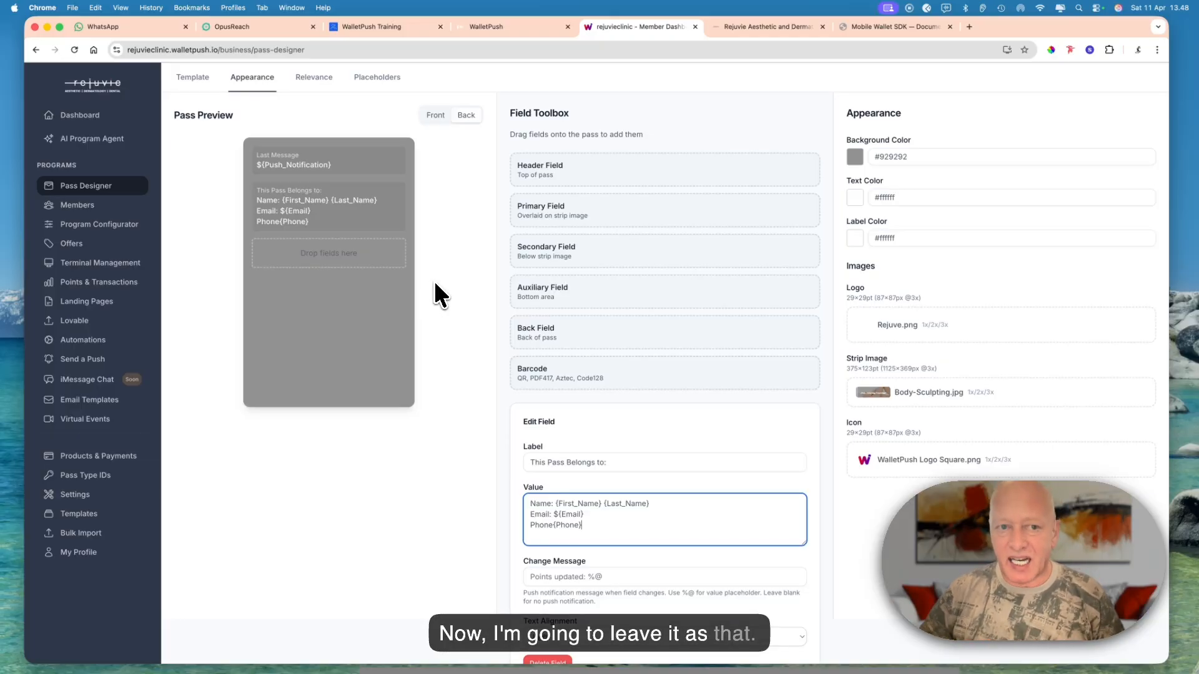
- Set the default value of the ${Points} placeholder to 0 and of ${Current_Offer} to No Current Offer
left_click(394, 80)
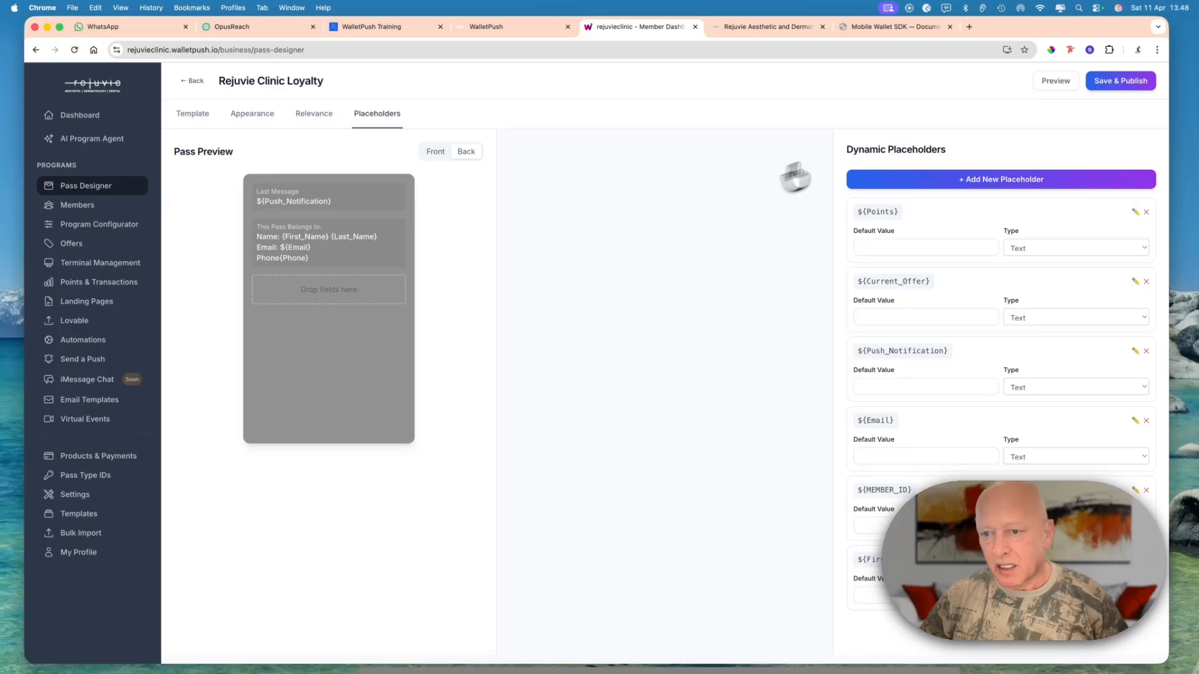
left_click(867, 250)
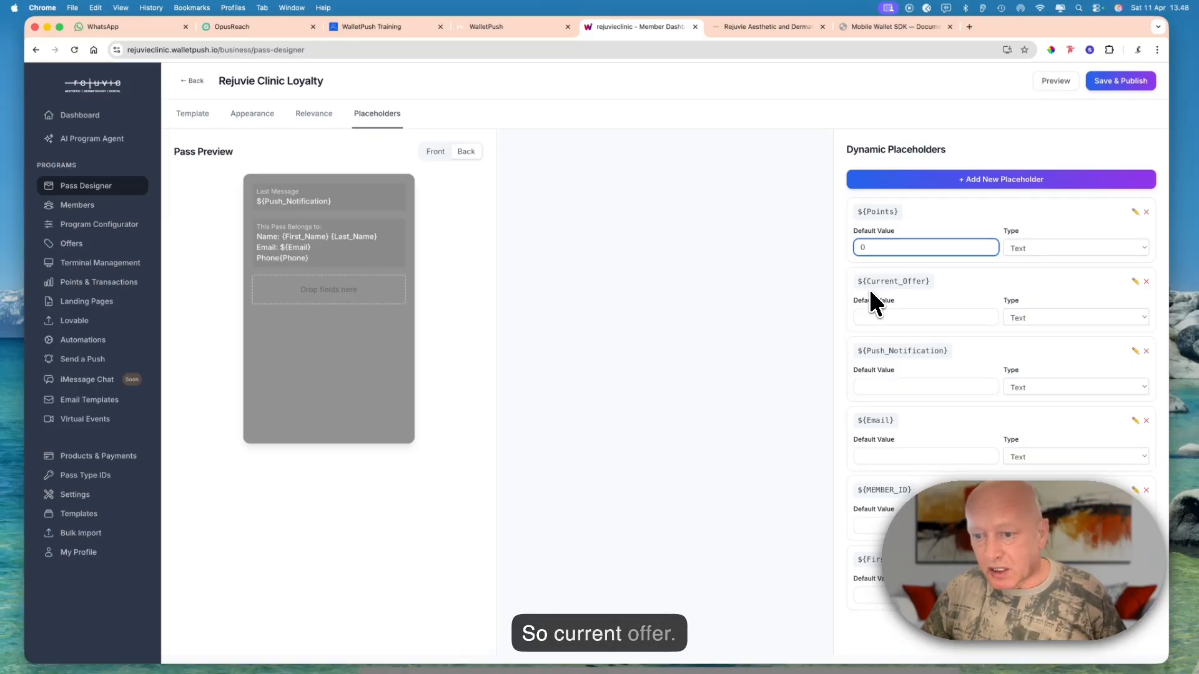
left_click(875, 317)
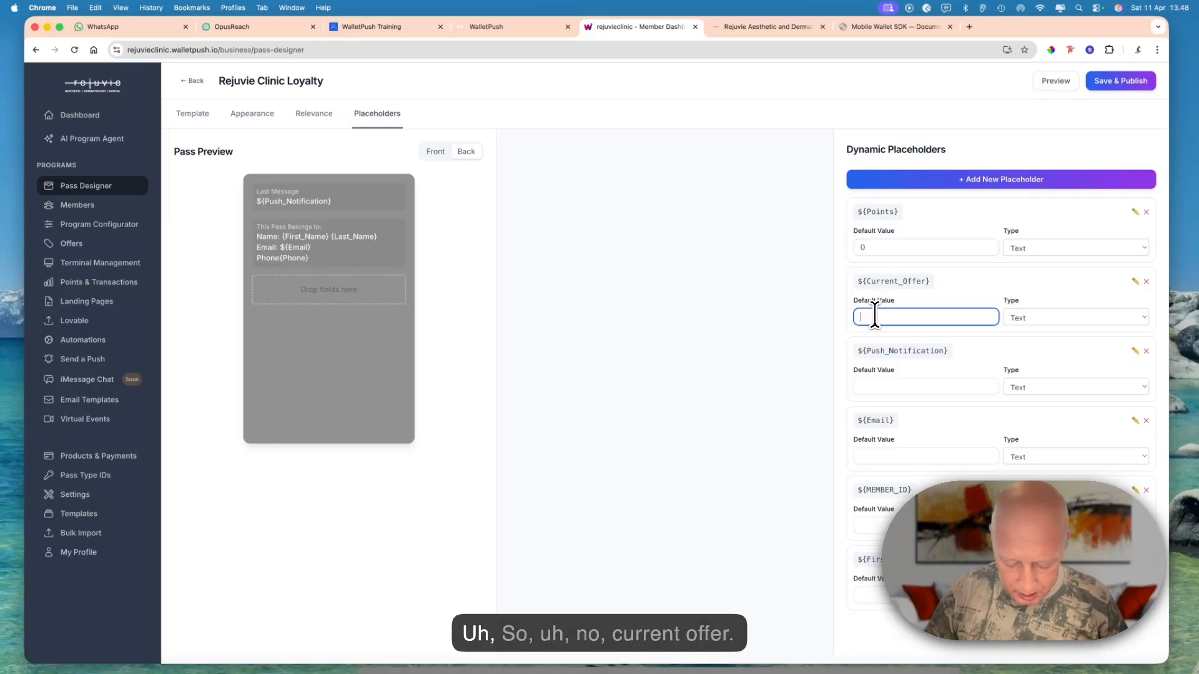
type("W")
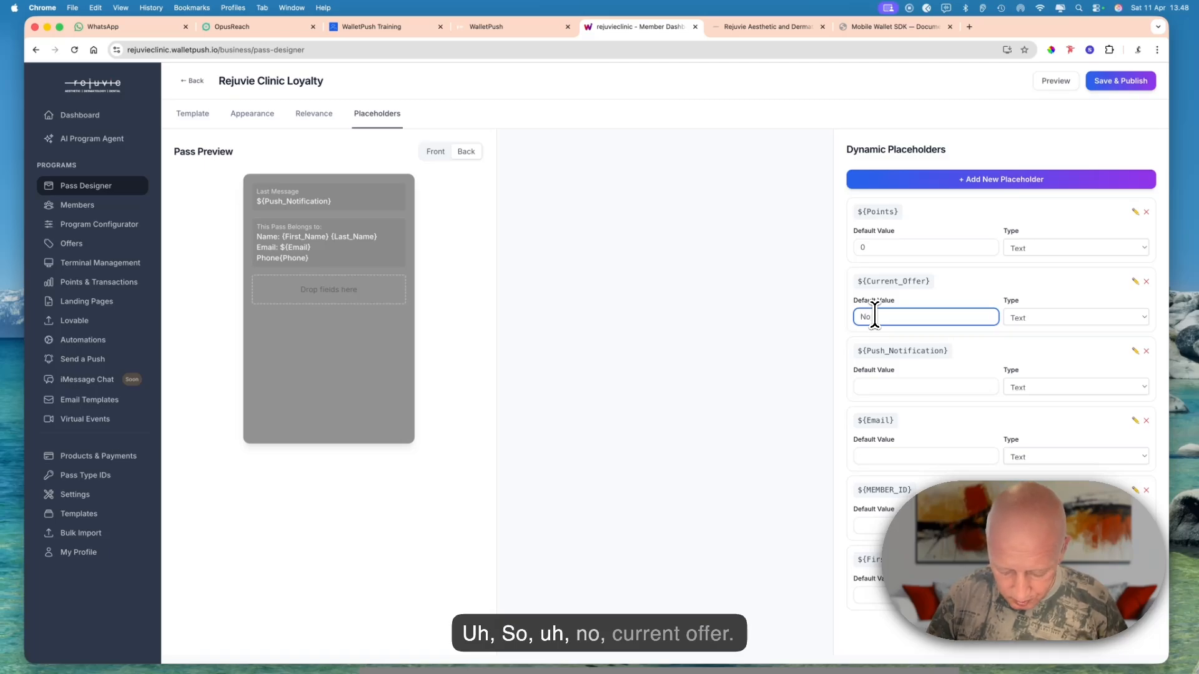
type("o current")
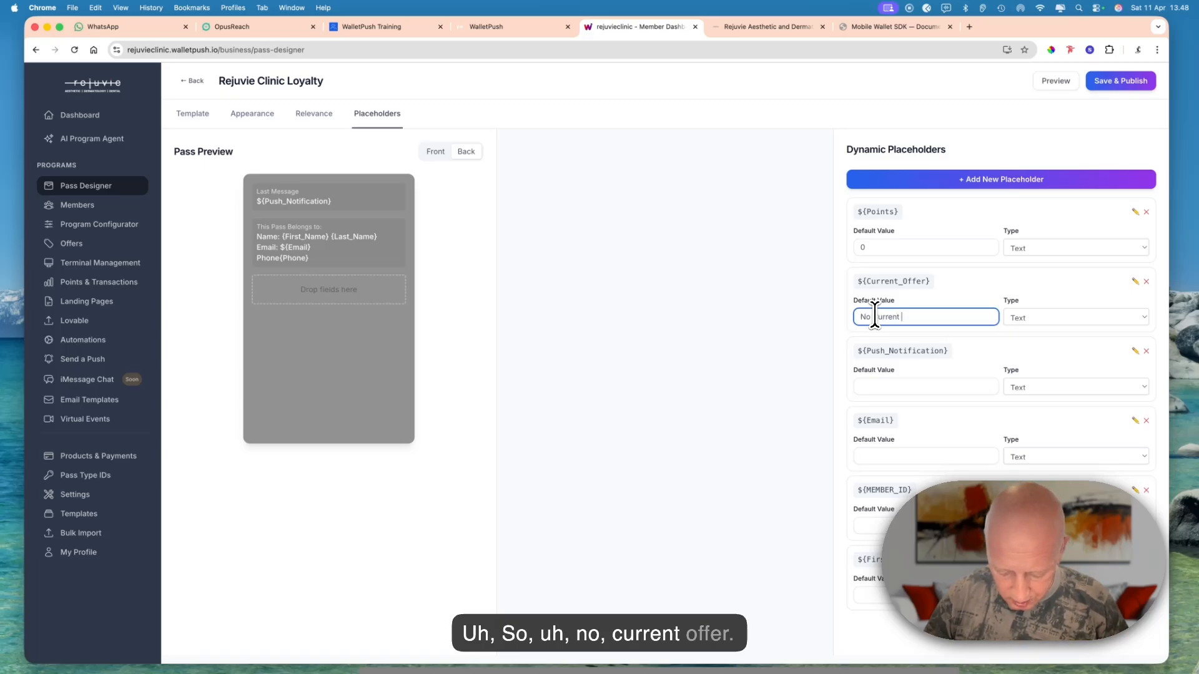
type(" Offer")
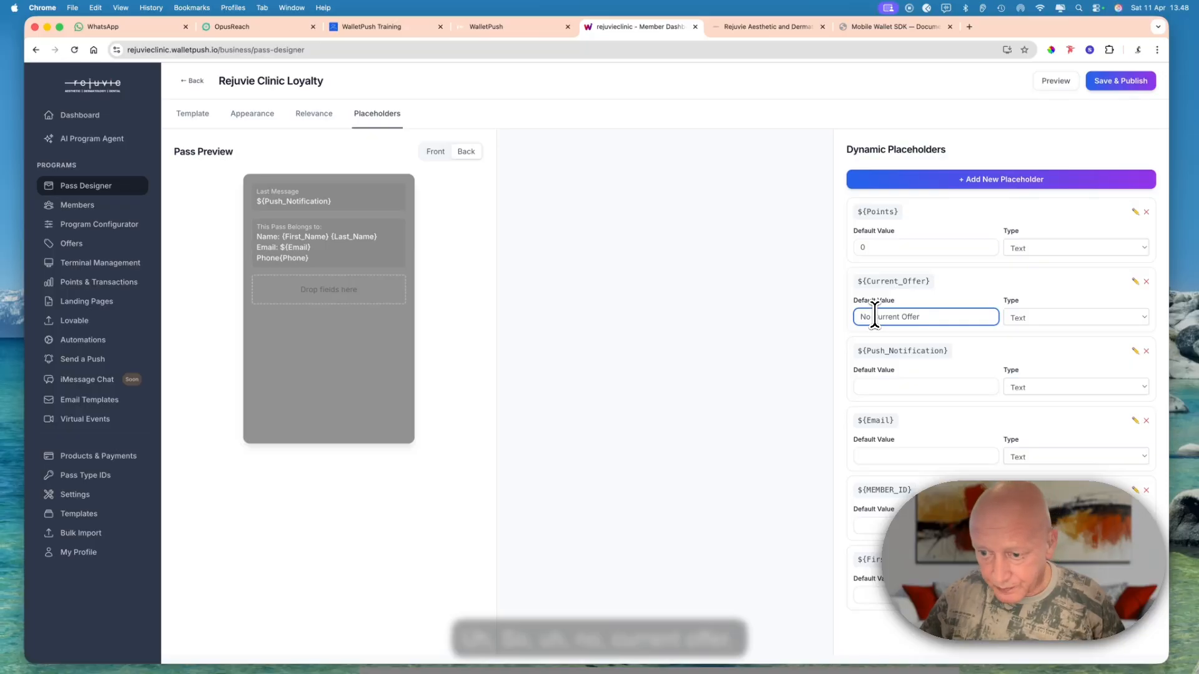
- Set the default value of the ${Push_Notification} placeholder to Welcome to Our Loyalty Program and show the front of the pass
left_click(899, 383)
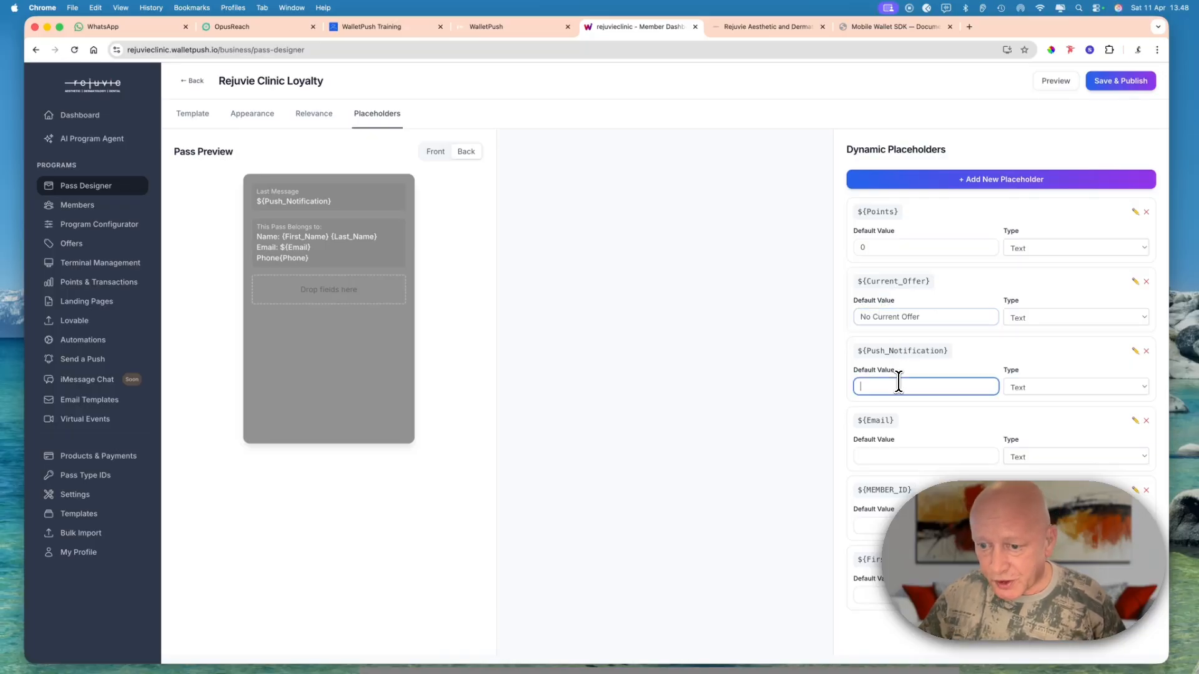
type("Wel")
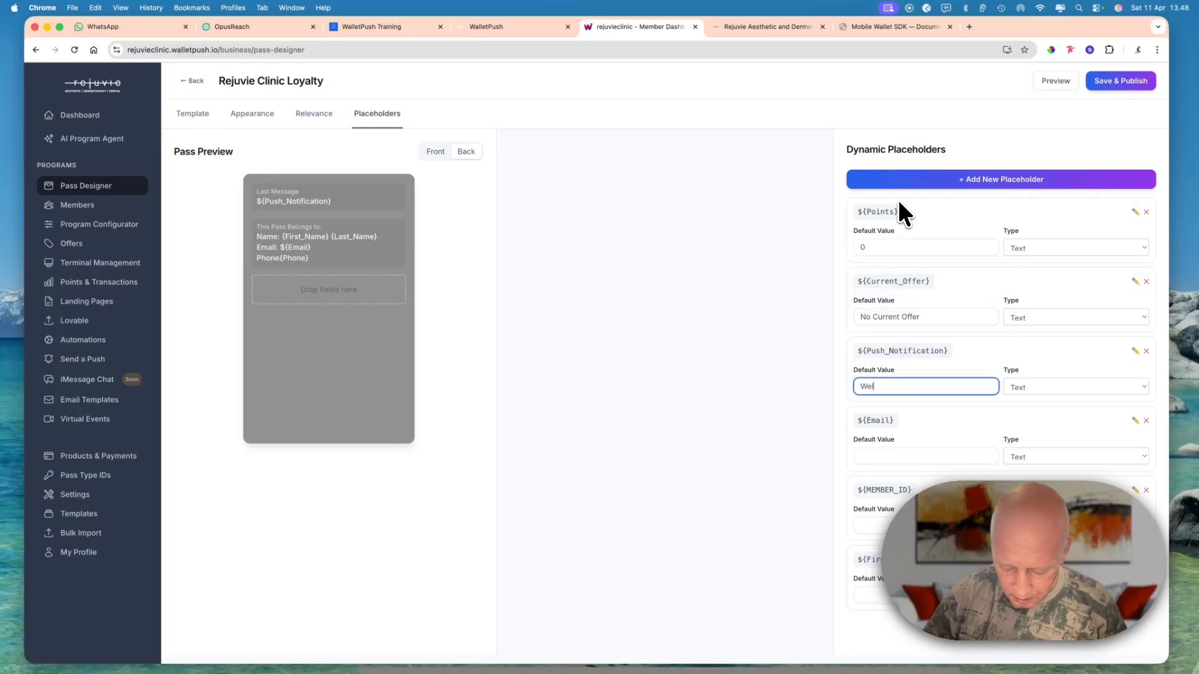
type("come to Ou")
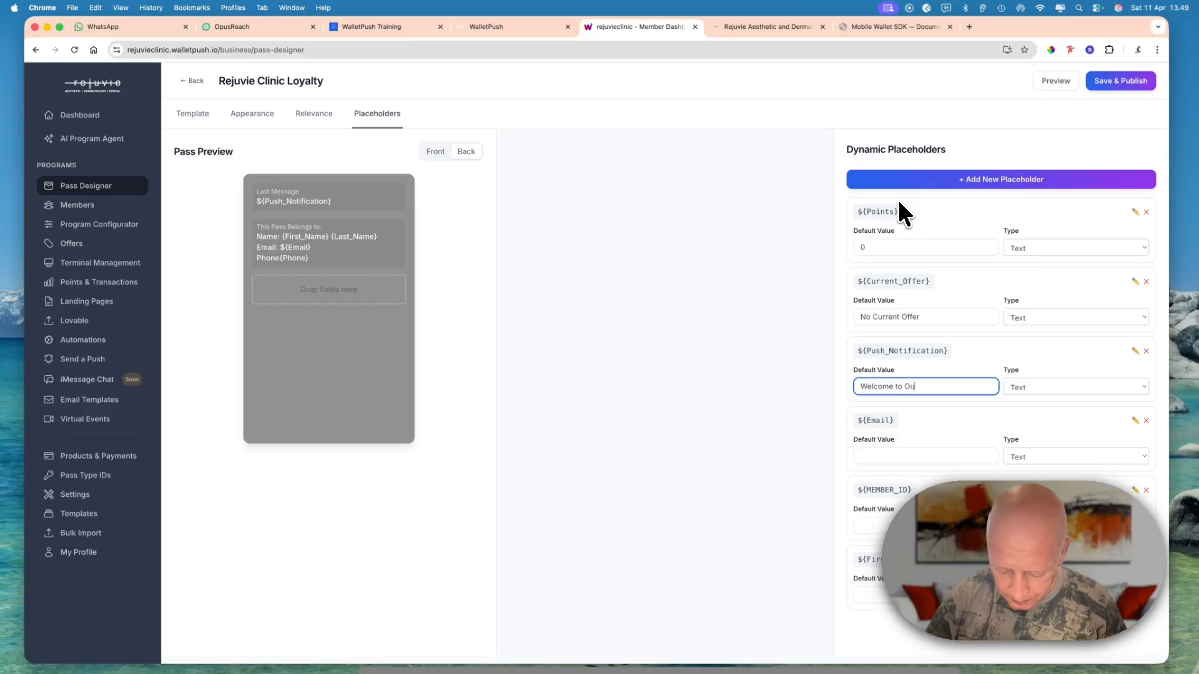
type("r Loyalty")
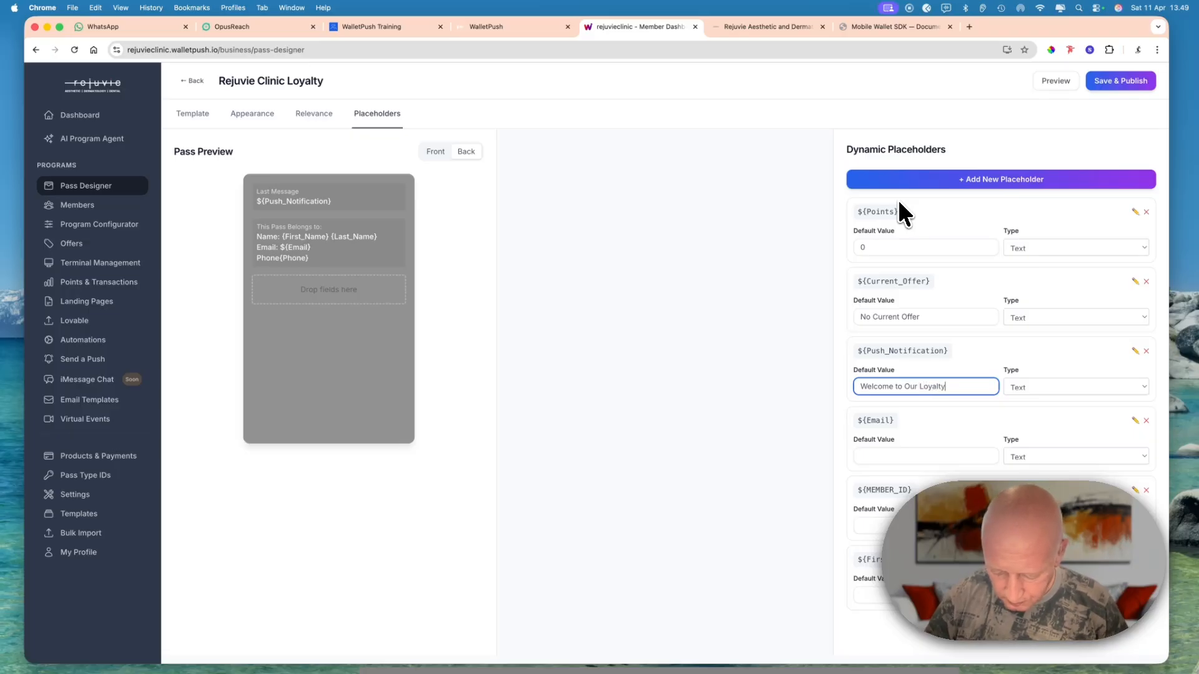
type(" Progra")
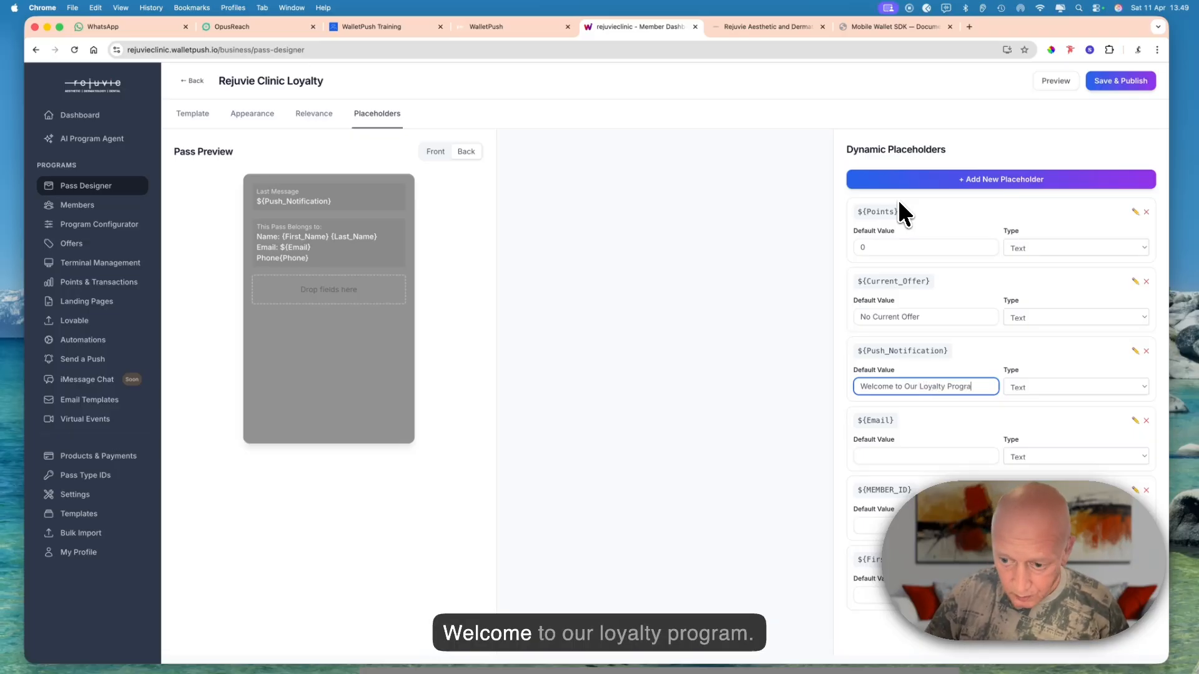
type("m")
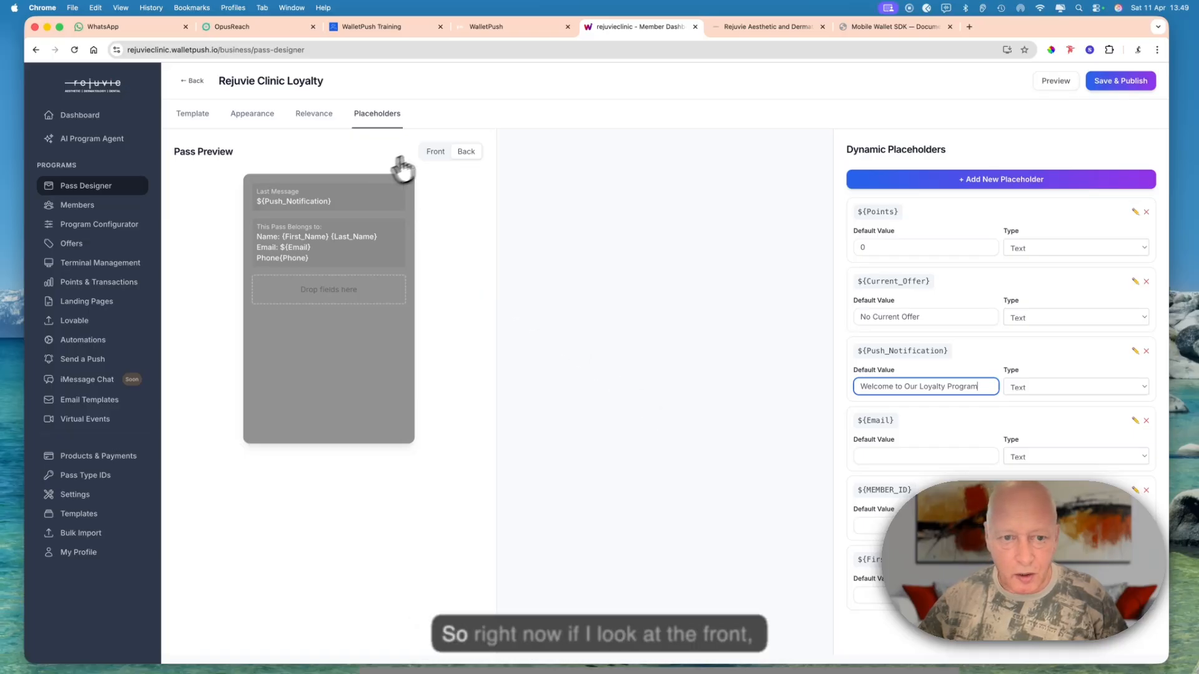
left_click(437, 152)
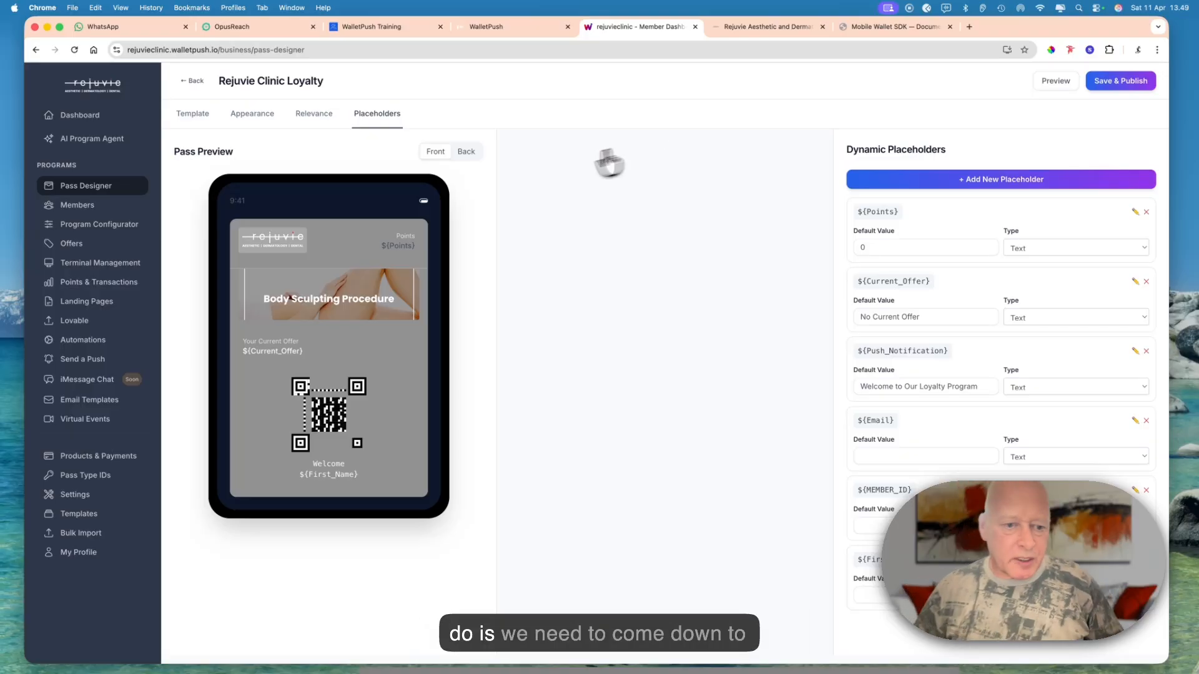
- Create an API key labelled HighLevel API in the business settings, allowing the Rejuvie Clinic Loyalty template
left_click(86, 503)
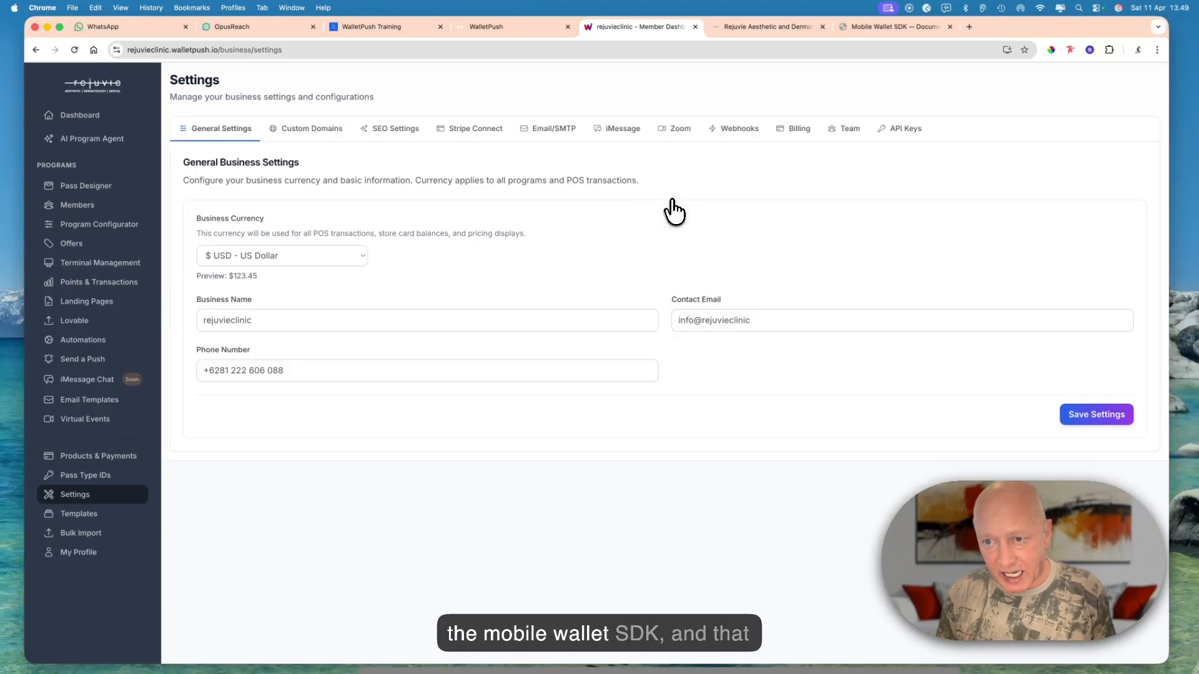
left_click(903, 134)
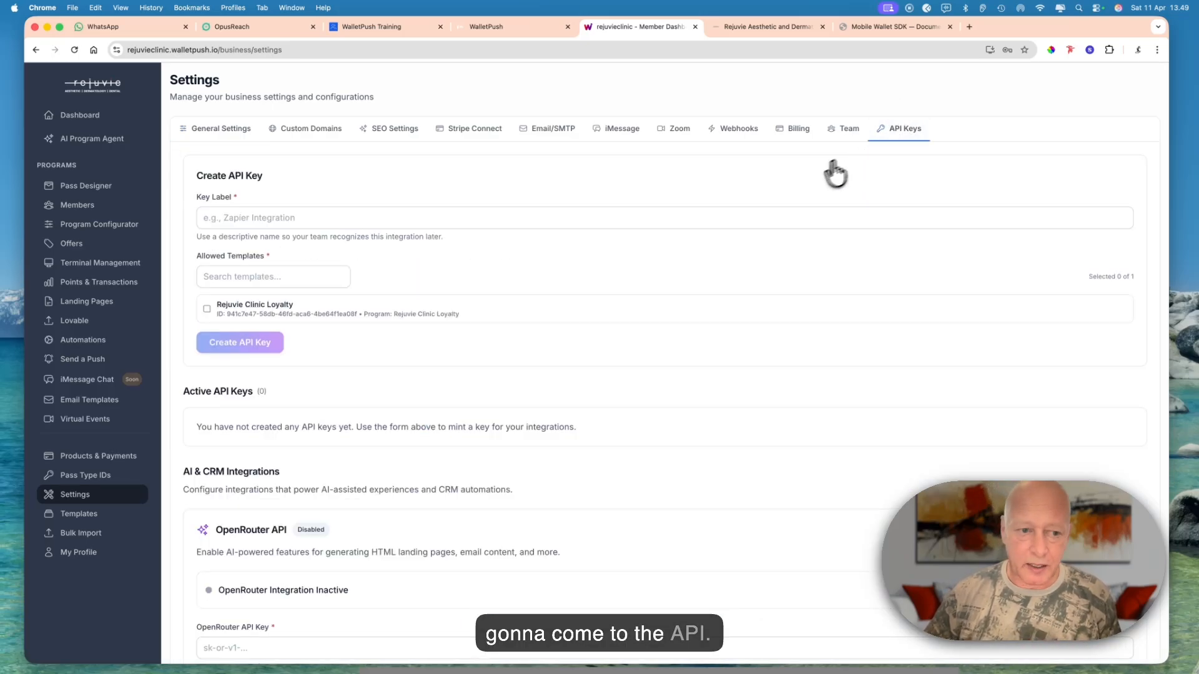
left_click(267, 222)
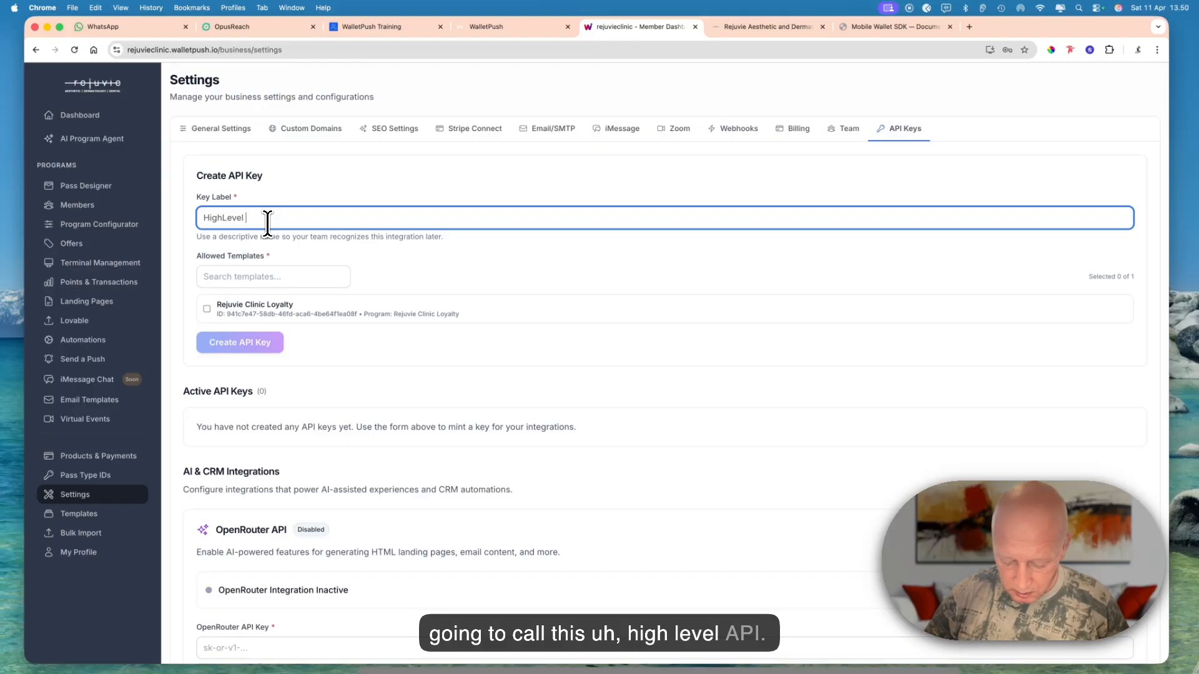
type("I")
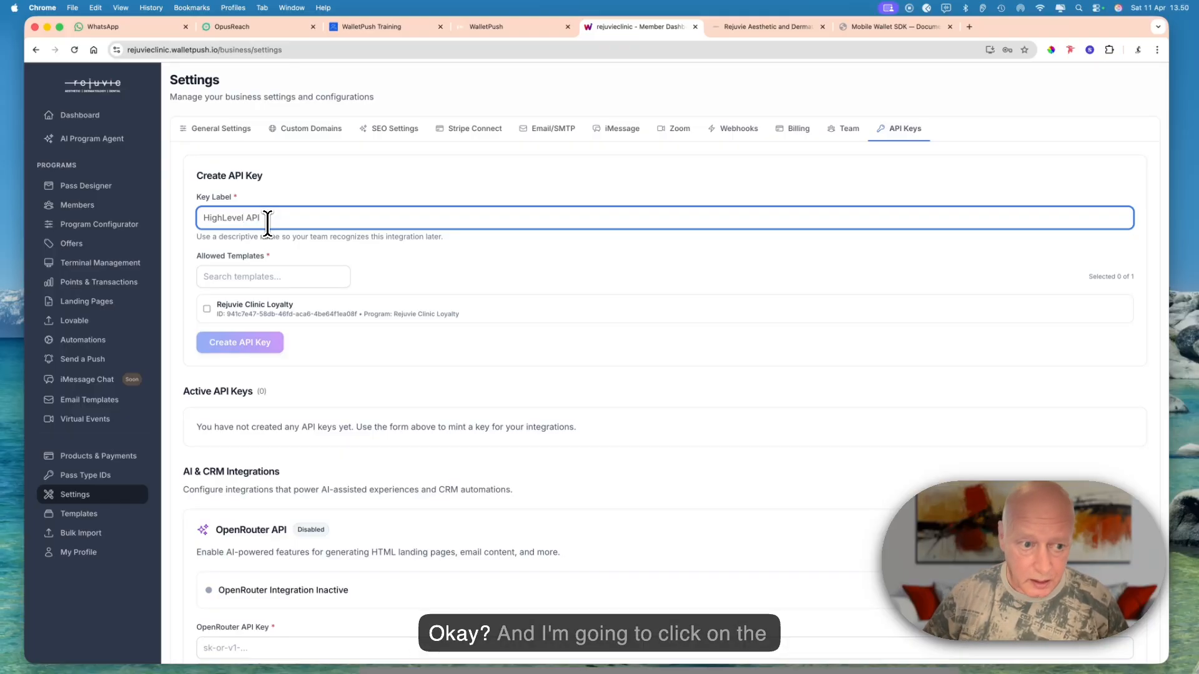
left_click(205, 309)
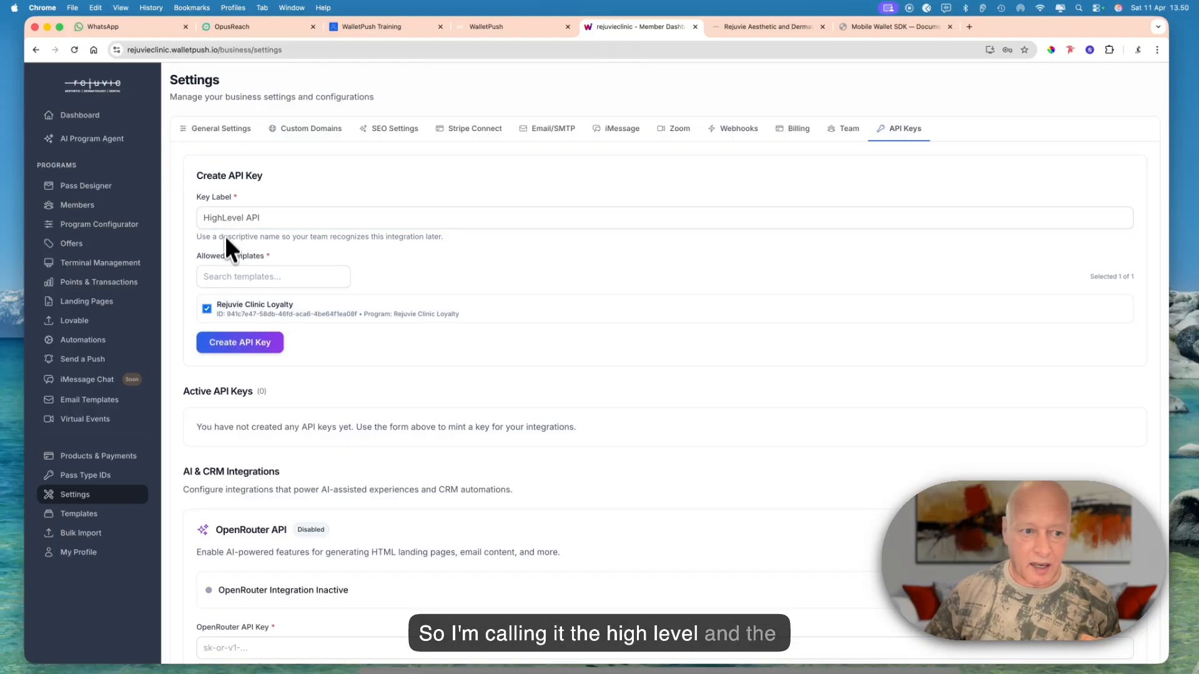
left_click(275, 343)
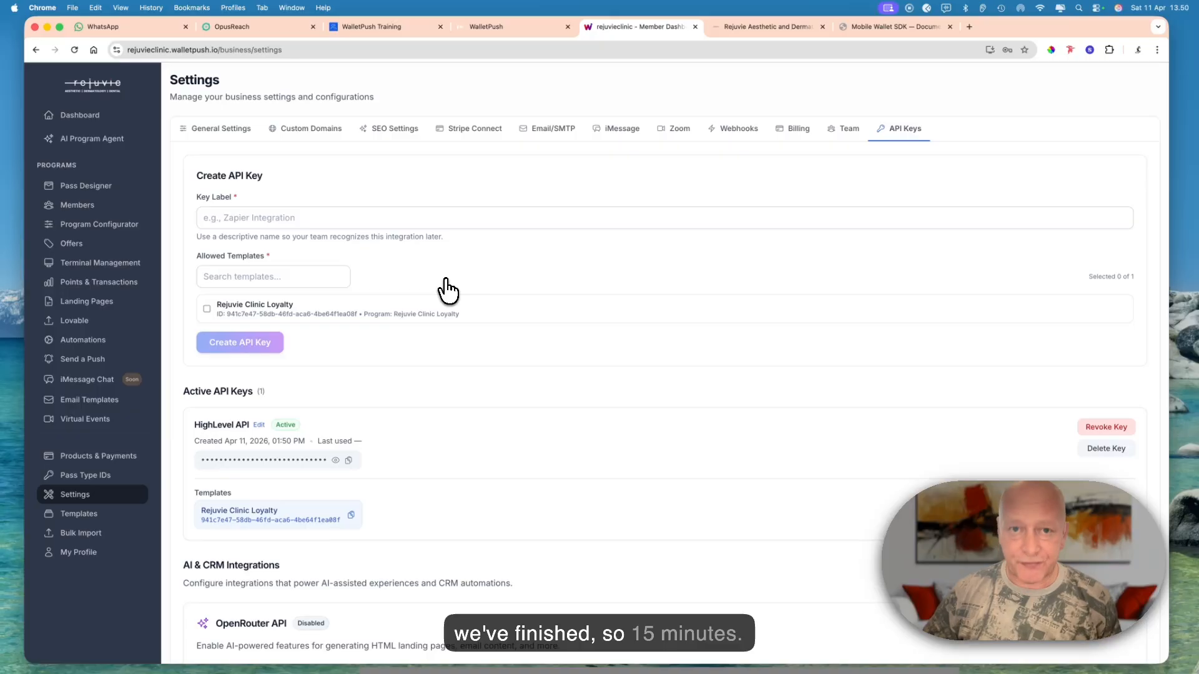
- Switch to the HighLevel CRM, enable the AI Studio beta feature under Labs and open AI Studio
left_click(496, 27)
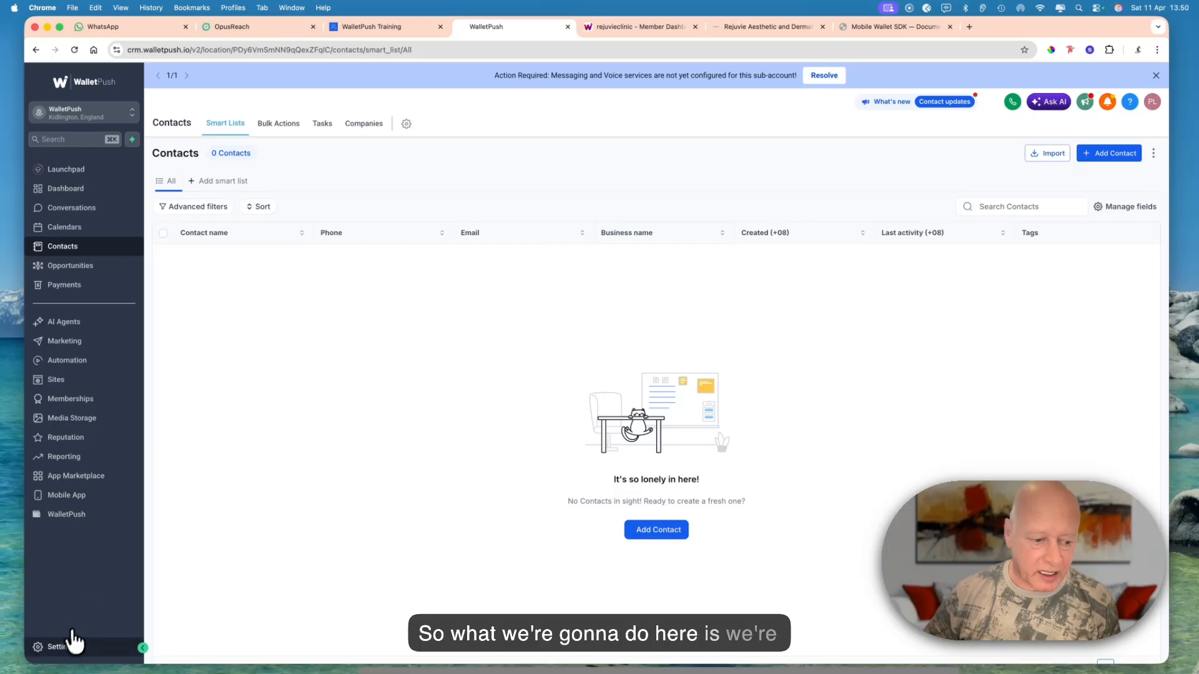
left_click(62, 648)
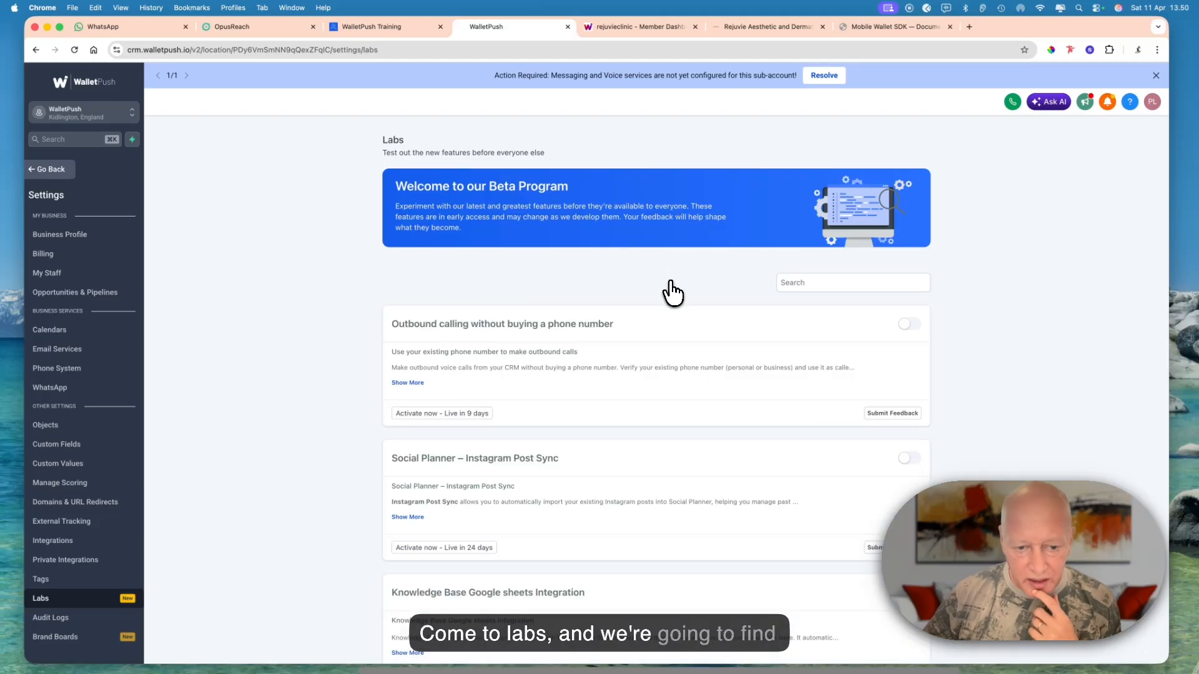
scroll(671, 290, "down", 5)
scroll(671, 290, "down", 8)
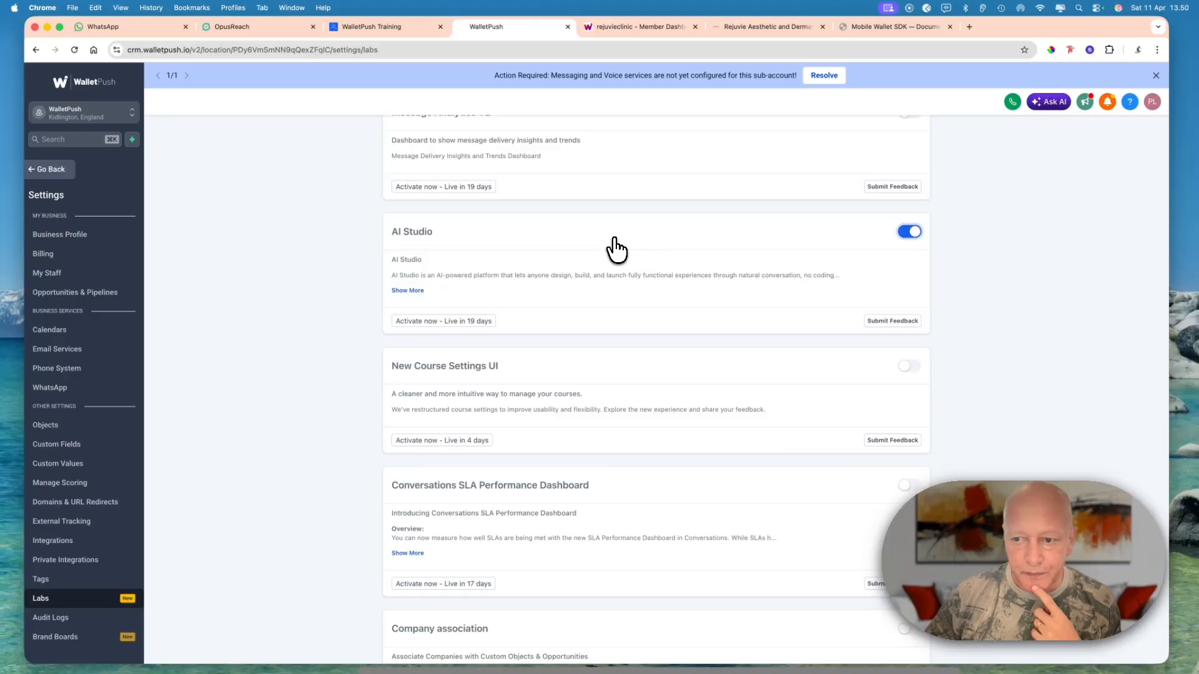
left_click(40, 171)
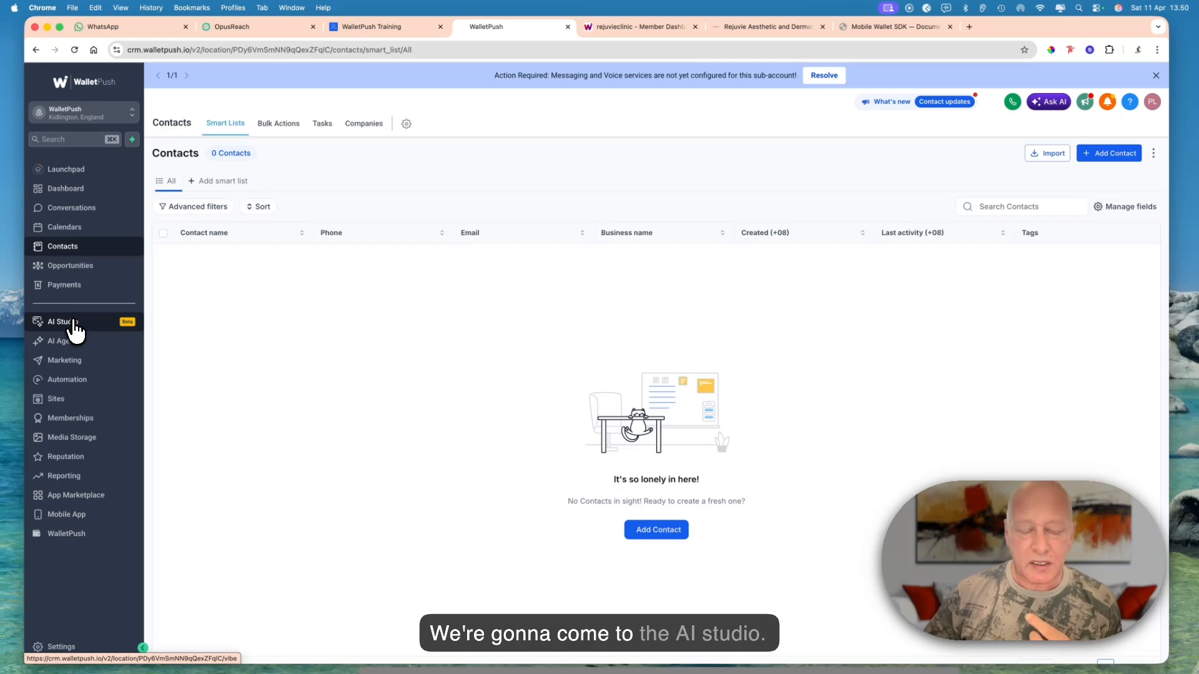
left_click(75, 330)
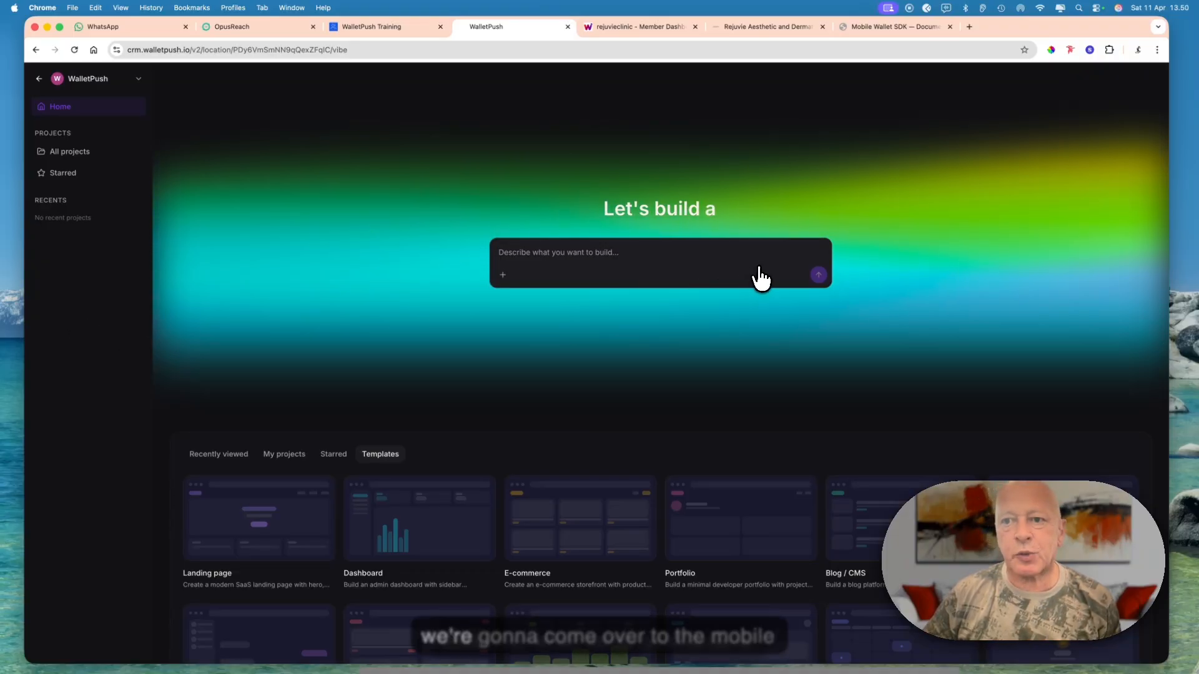
- Copy the entire Prompt Template for AI Builders from the Mobile Wallet SDK documentation and paste it into AI Studio's prompt
left_click(874, 26)
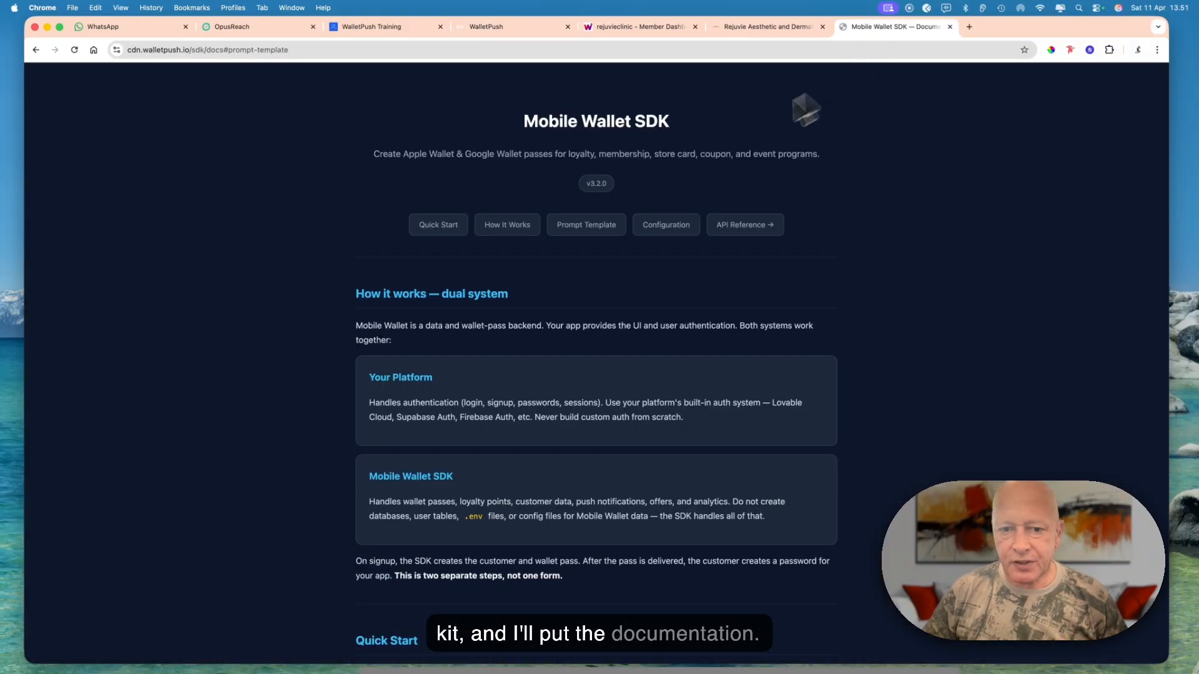
left_click(575, 231)
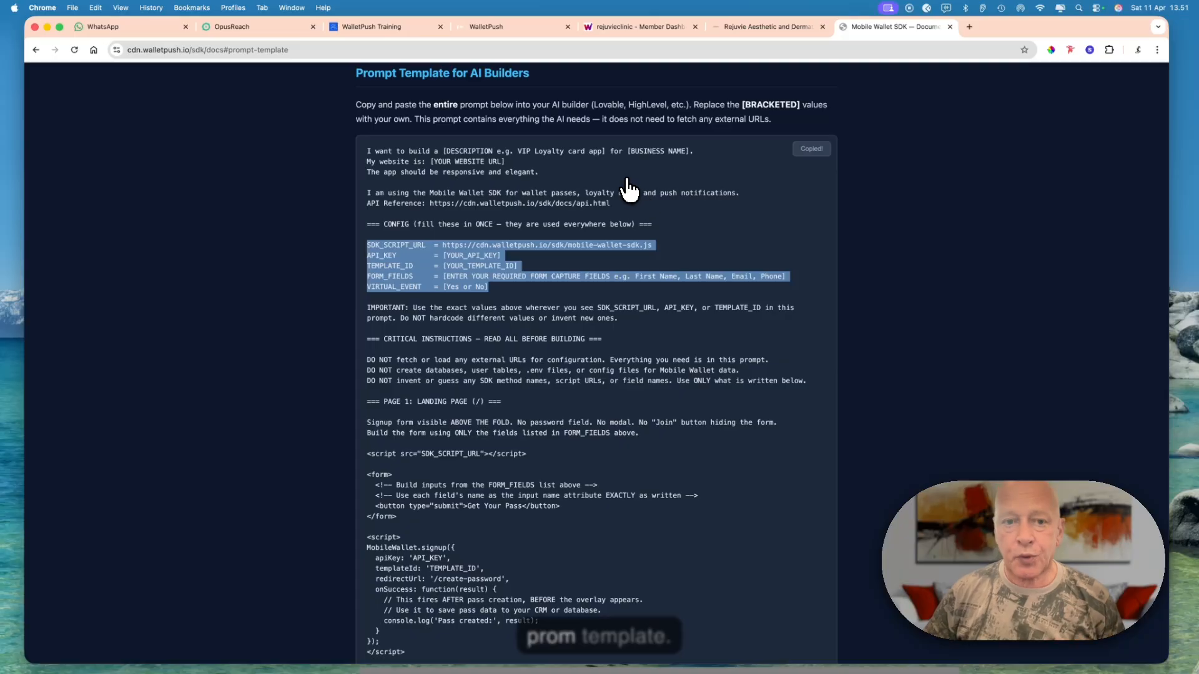
left_click(528, 25)
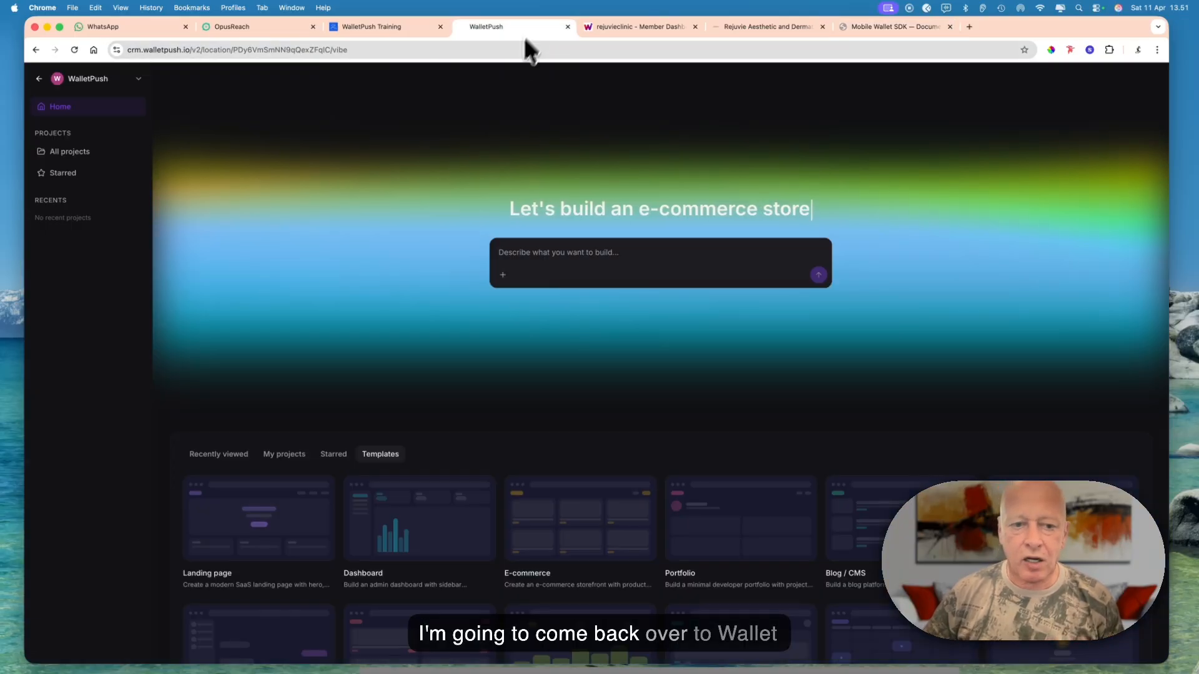
left_click(504, 252)
key("super+v")
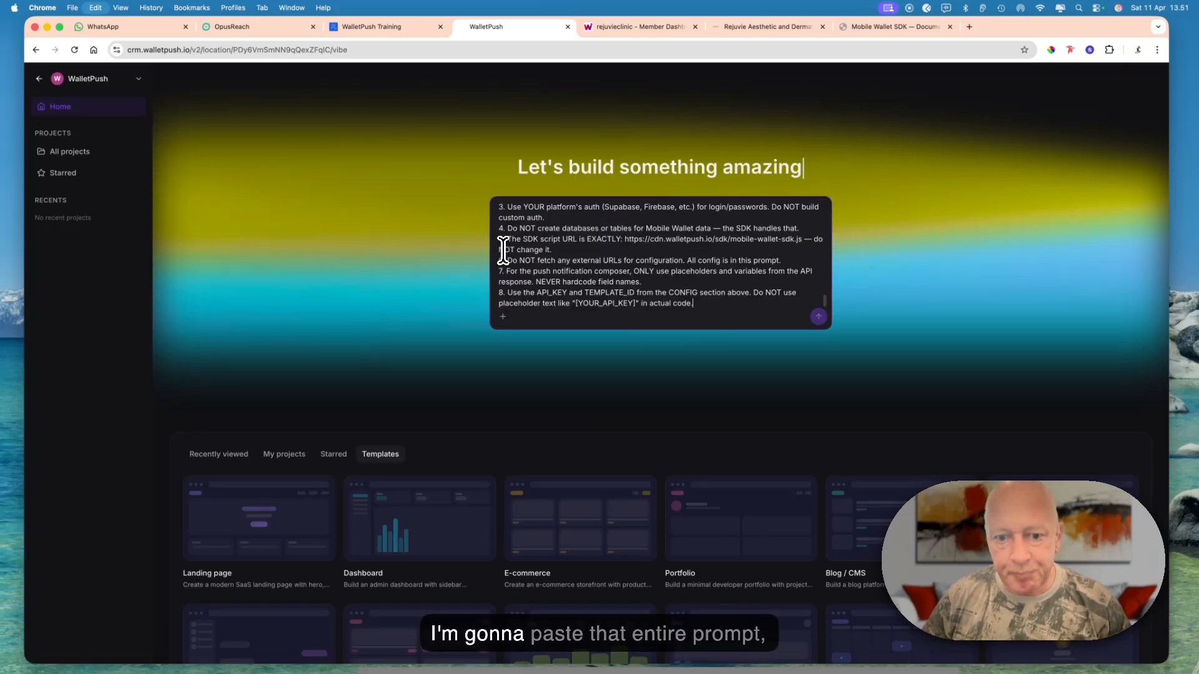
- Replace the bracketed description in the prompt's first line with Loyalty program
scroll(534, 251, "up", 10)
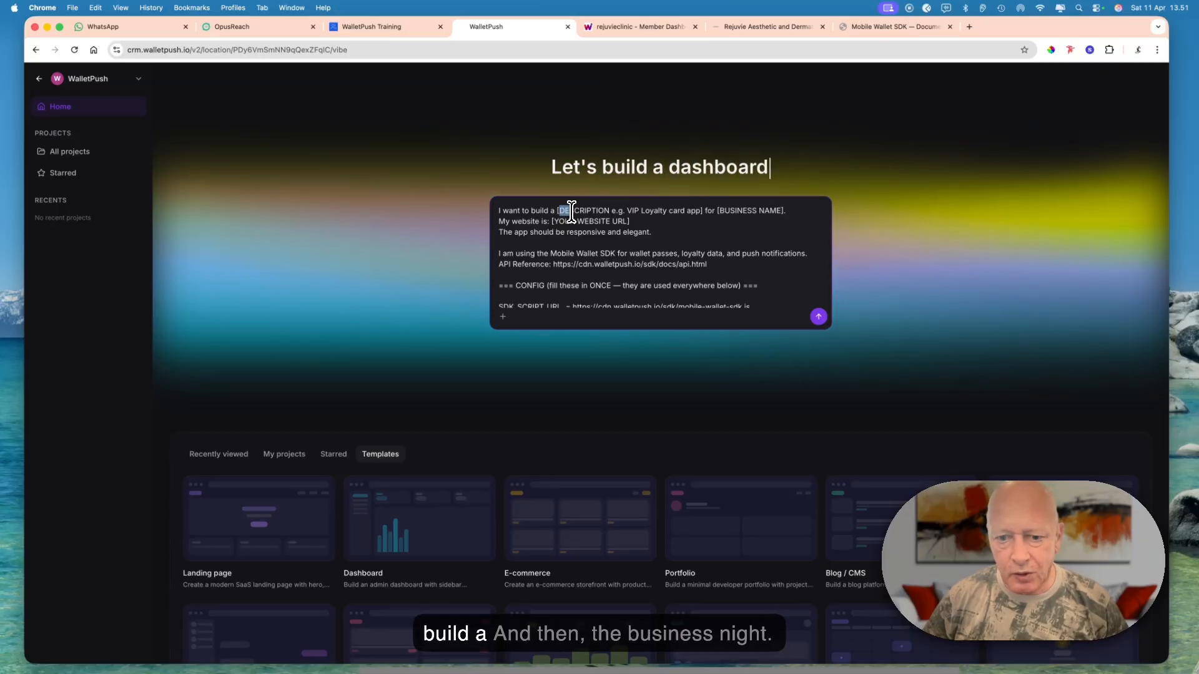
left_click_drag(558, 211, 703, 211)
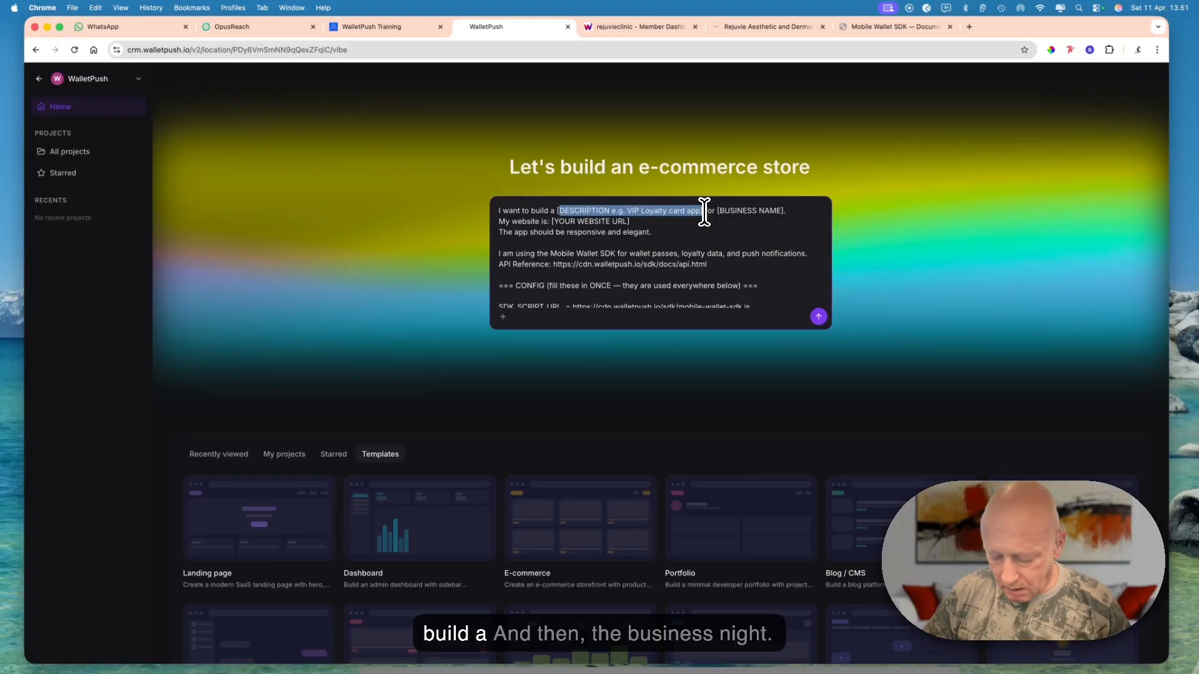
key("BackSpace")
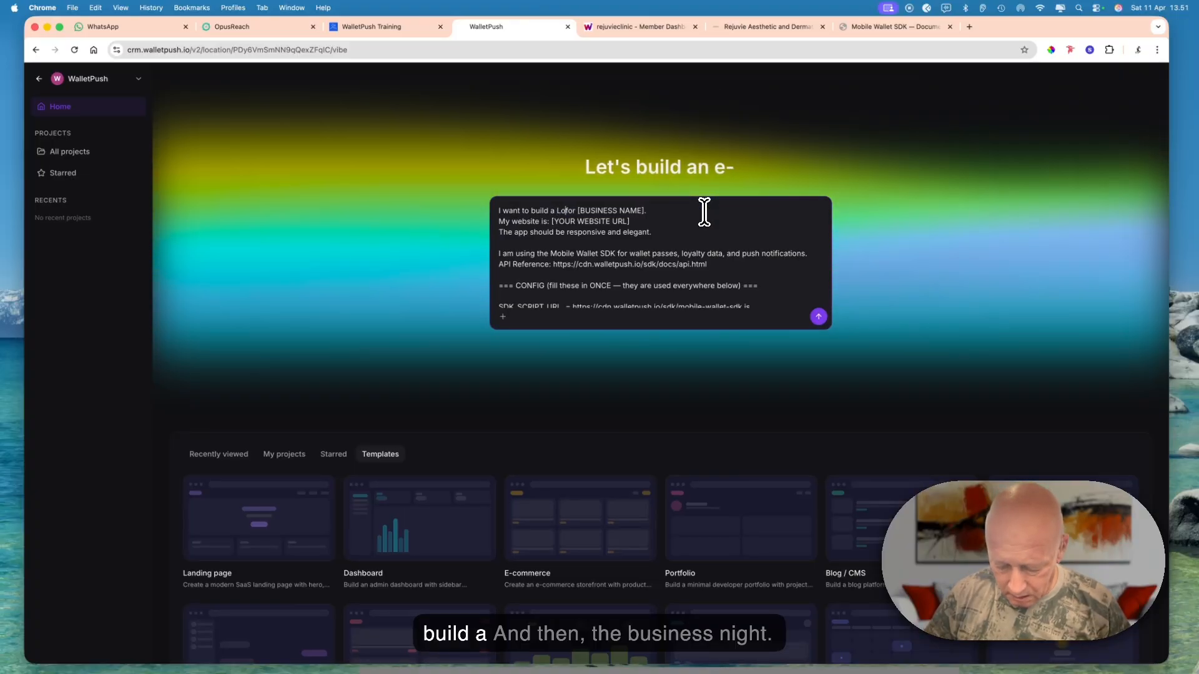
type("Lo")
type("ya")
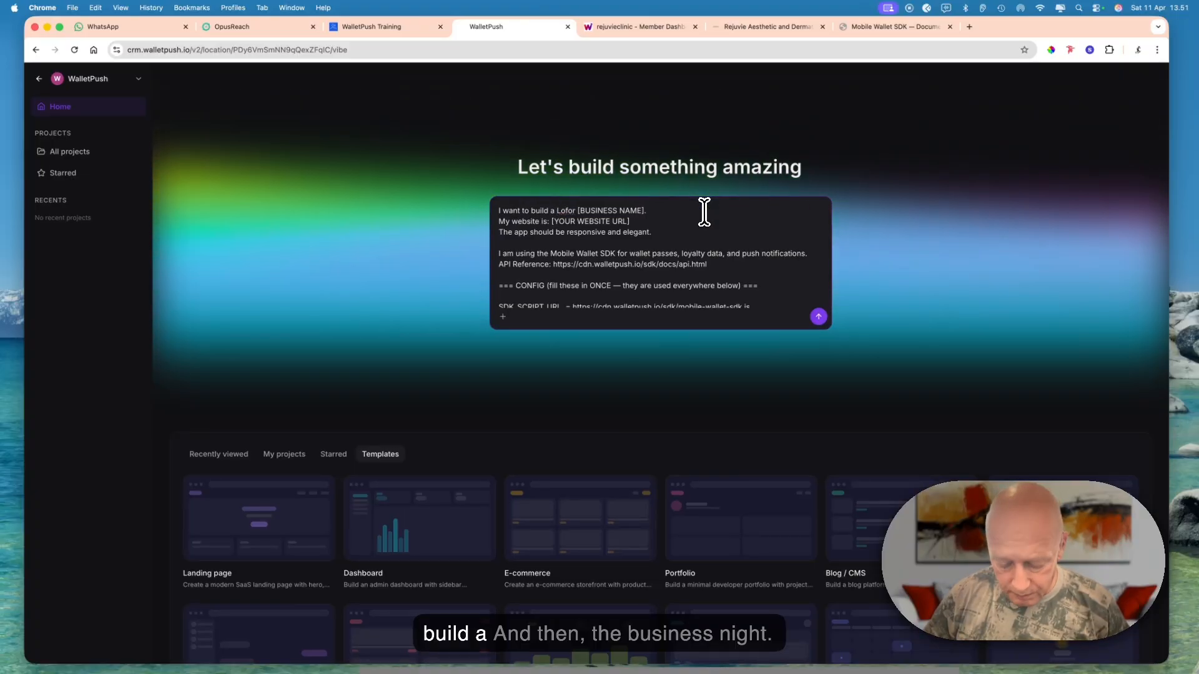
type("lty ")
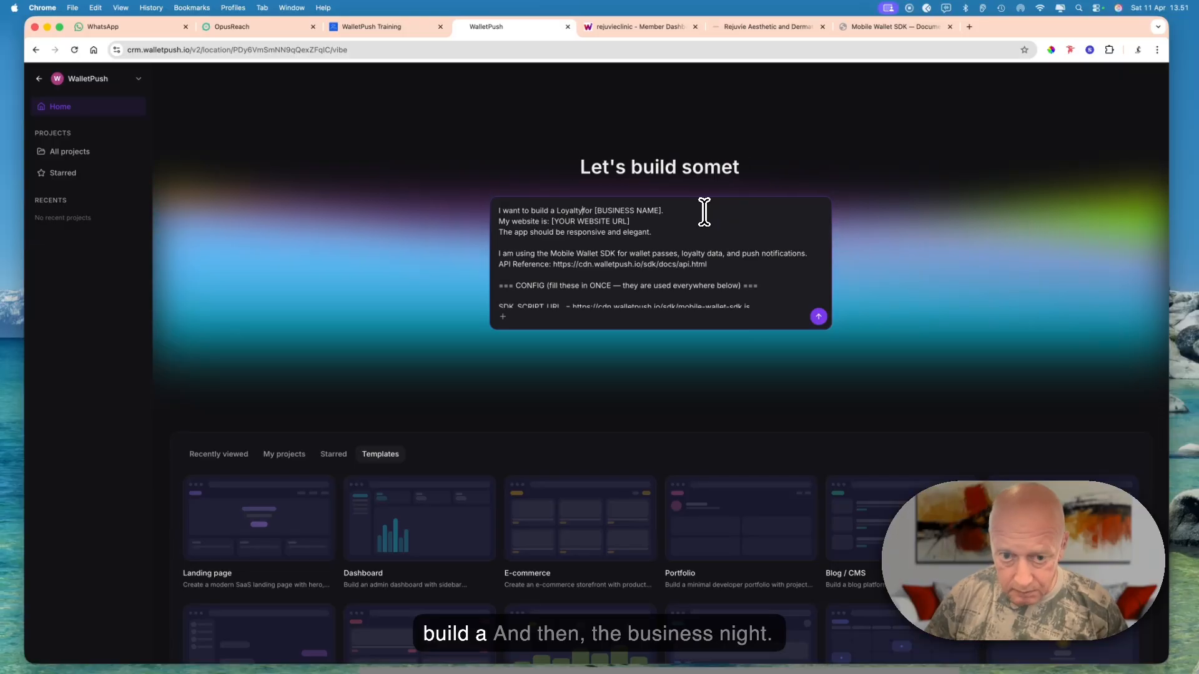
type("program")
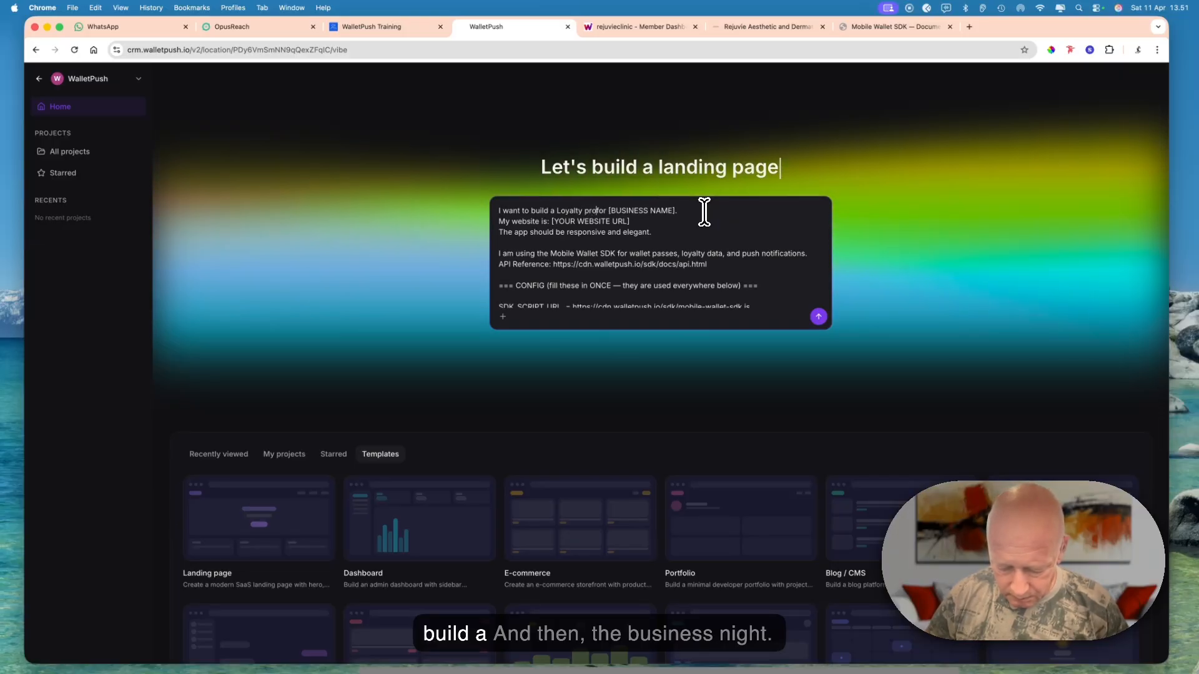
type(" for")
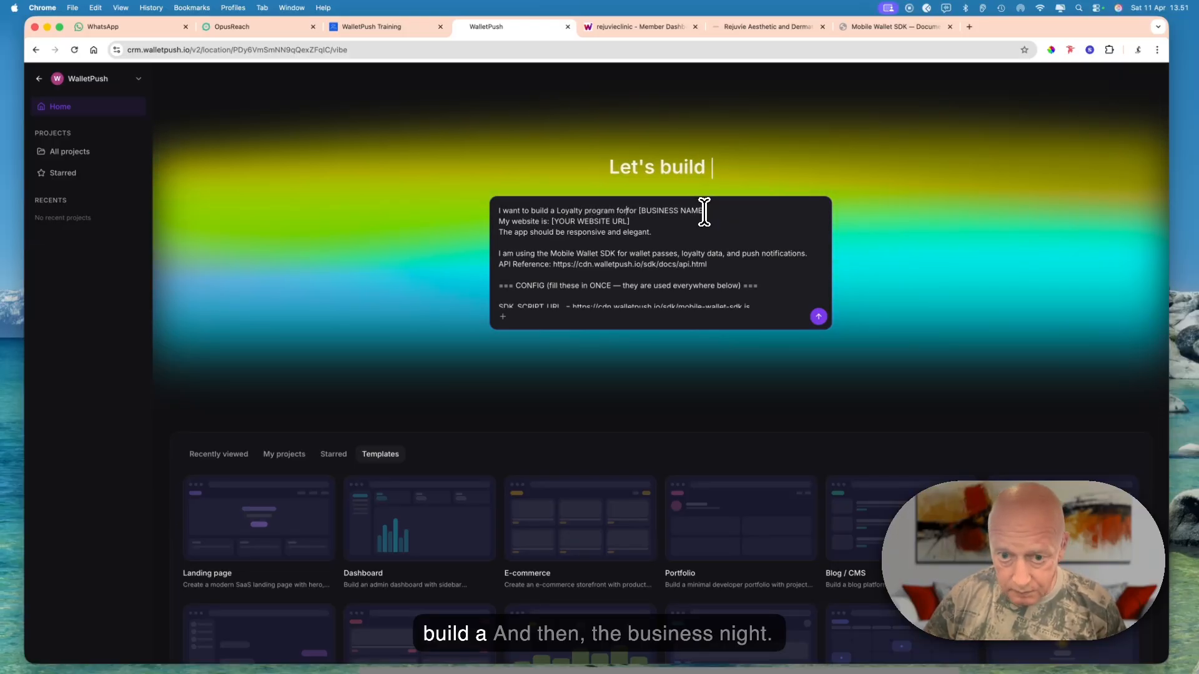
key("BackSpace")
key("BackSpace")
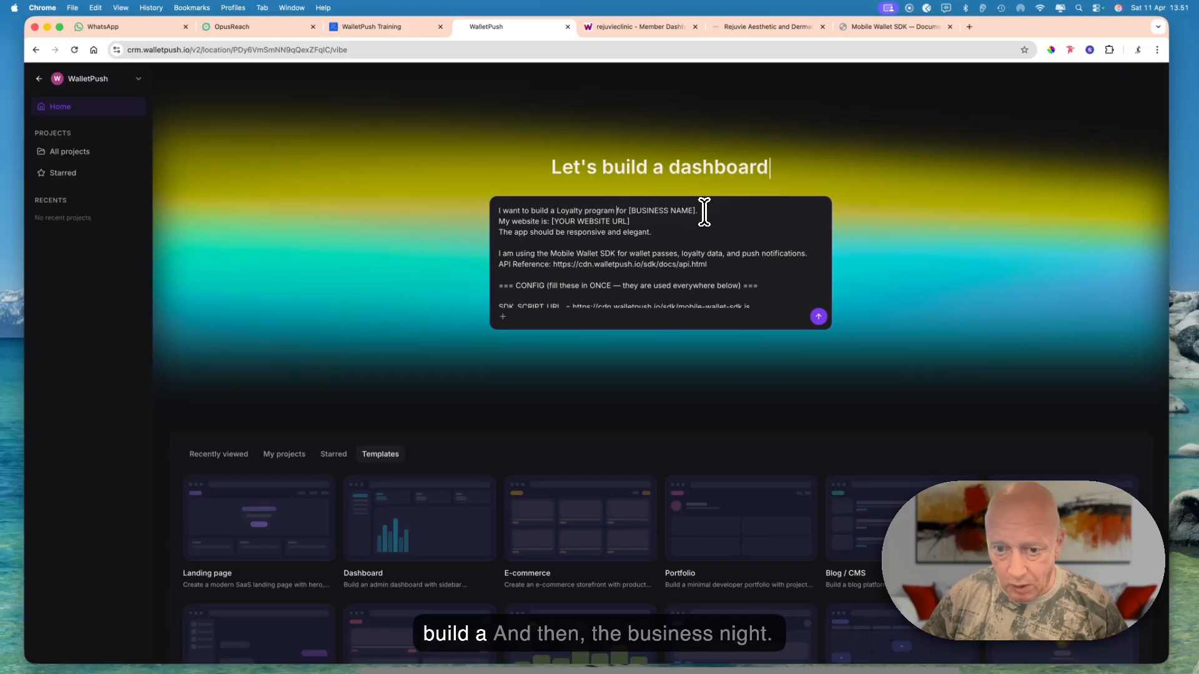
- Replace [BUSINESS NAME] in the prompt's first line with rejuvieclinic, copied from the clinic's website address
left_click(696, 213)
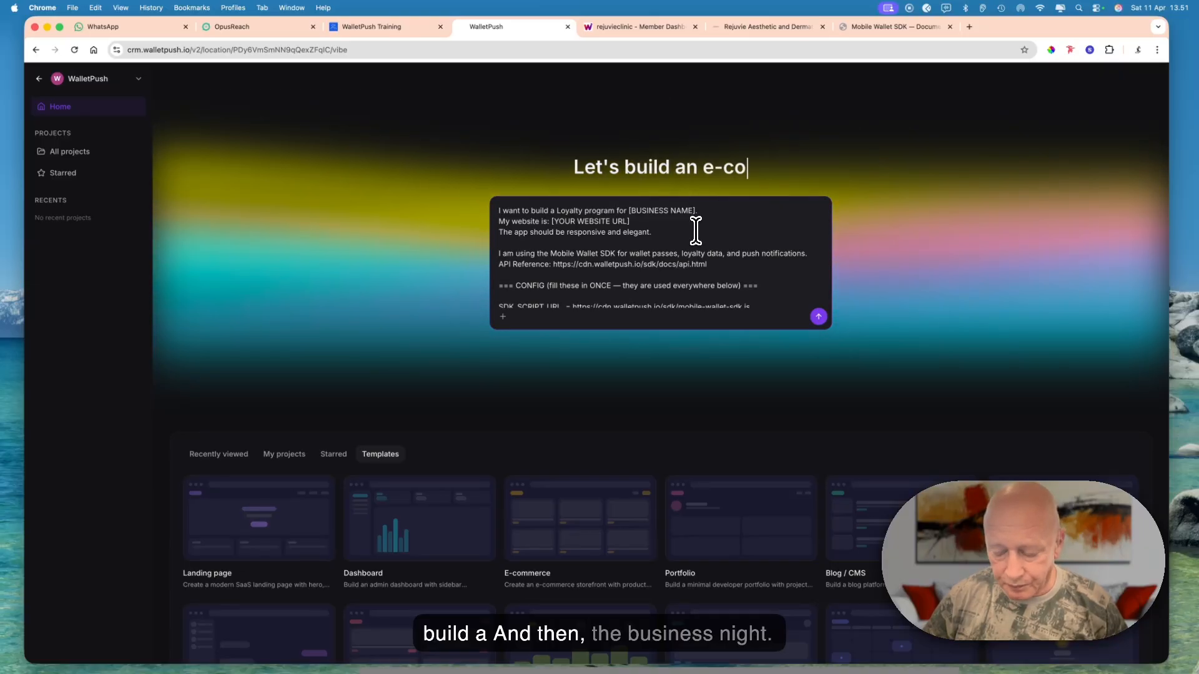
key("BackSpace")
key("BackSpace")
key("BackSpace")
key("BackSpace")
key("BackSpace")
key("BackSpace")
key("BackSpace")
key("BackSpace")
key("BackSpace")
key("BackSpace")
key("BackSpace")
key("BackSpace")
key("BackSpace")
key("BackSpace")
key("BackSpace")
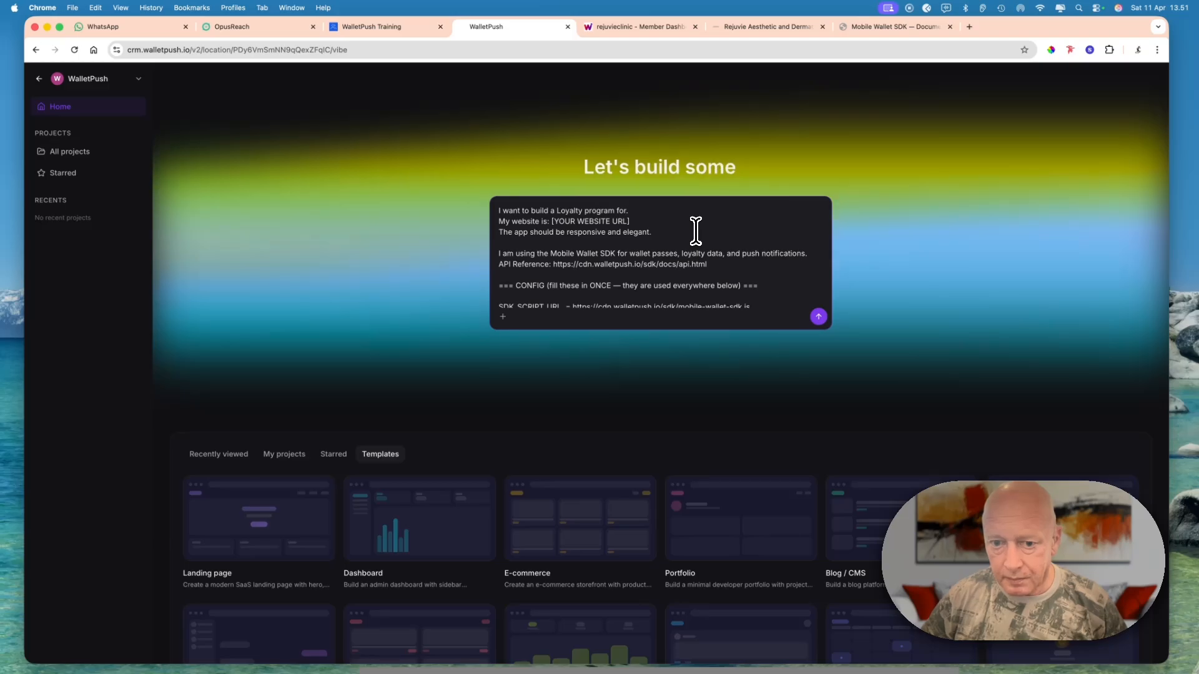
left_click(729, 26)
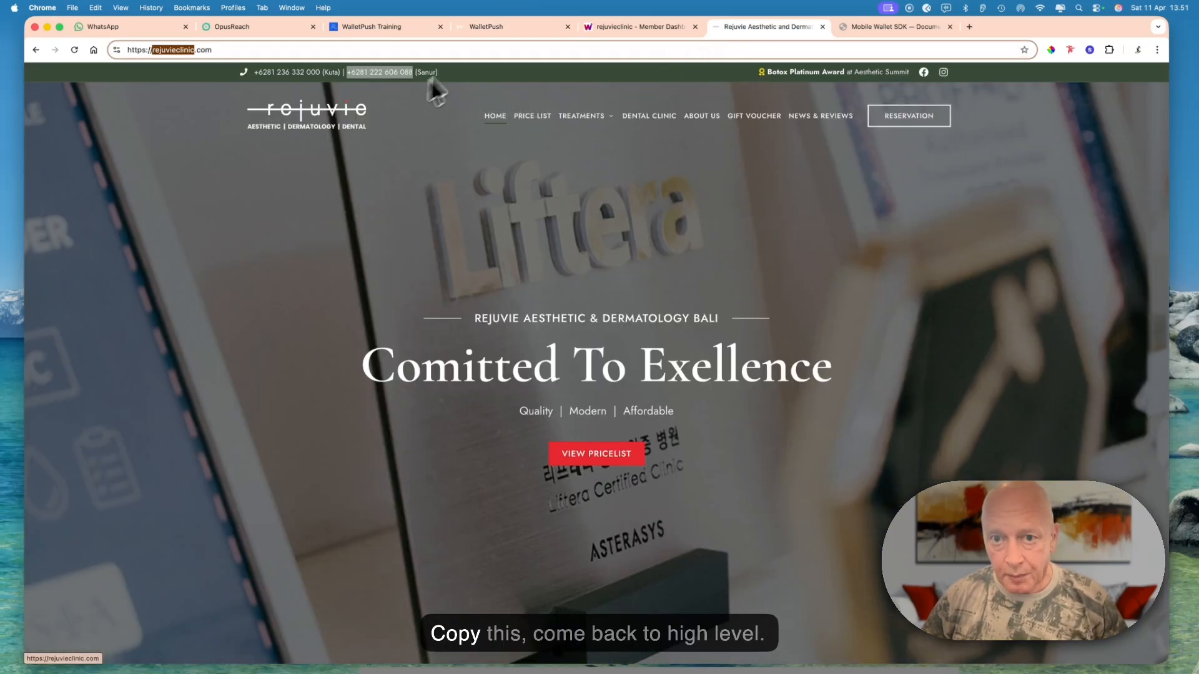
left_click(535, 28)
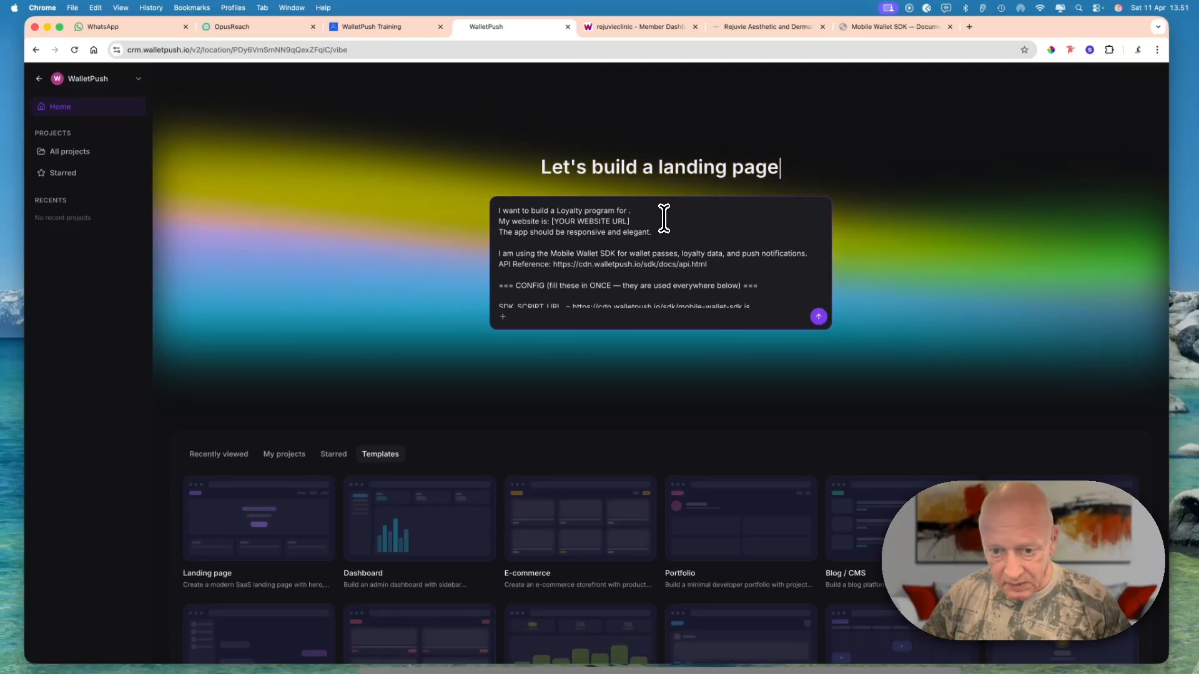
type("rejuvieclinic")
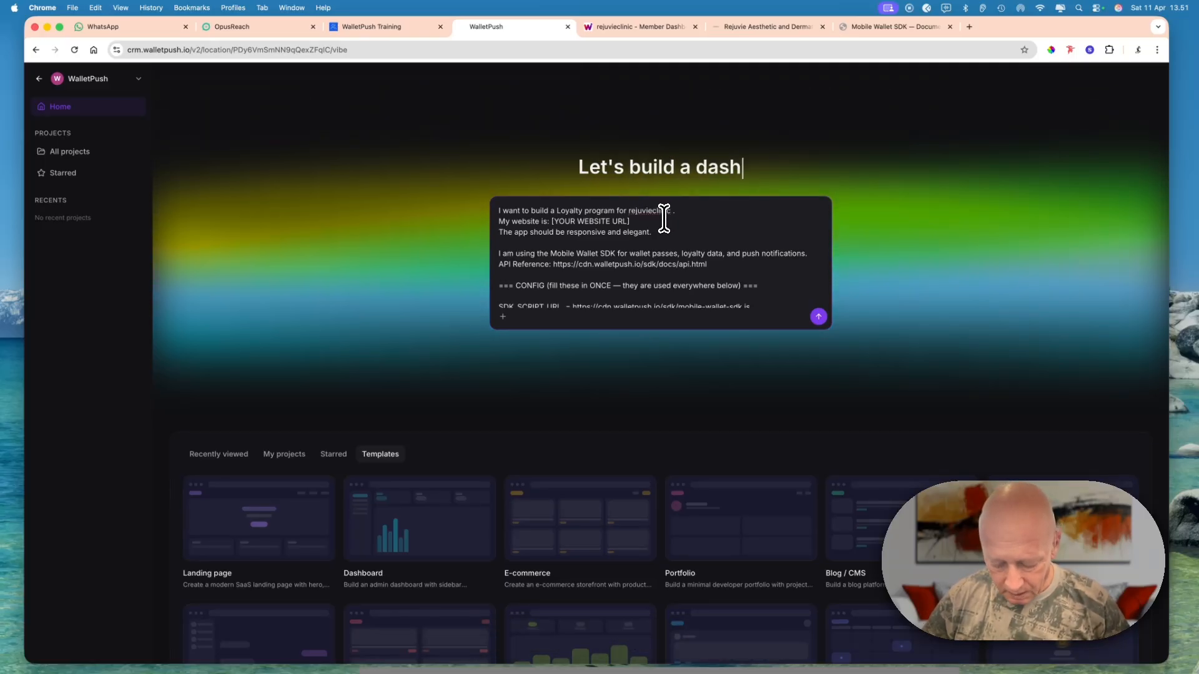
- Change the business name in the prompt's first line to read Rejuvie Clinic Med Spa
type("Med S")
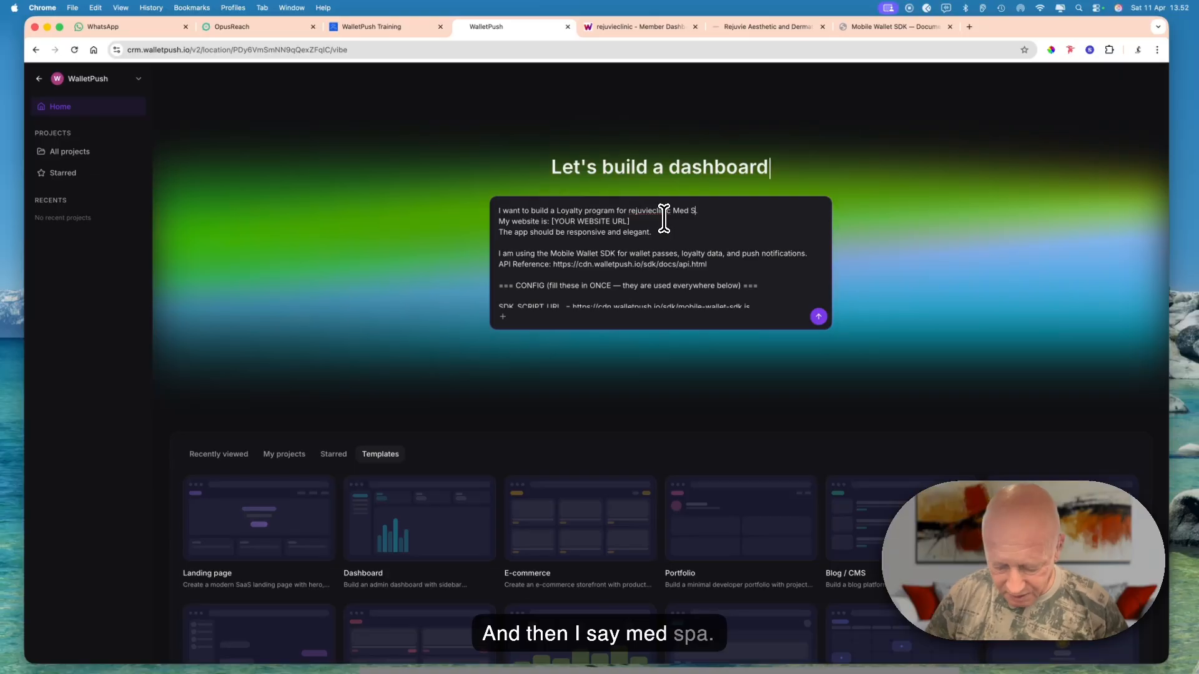
type("pa.")
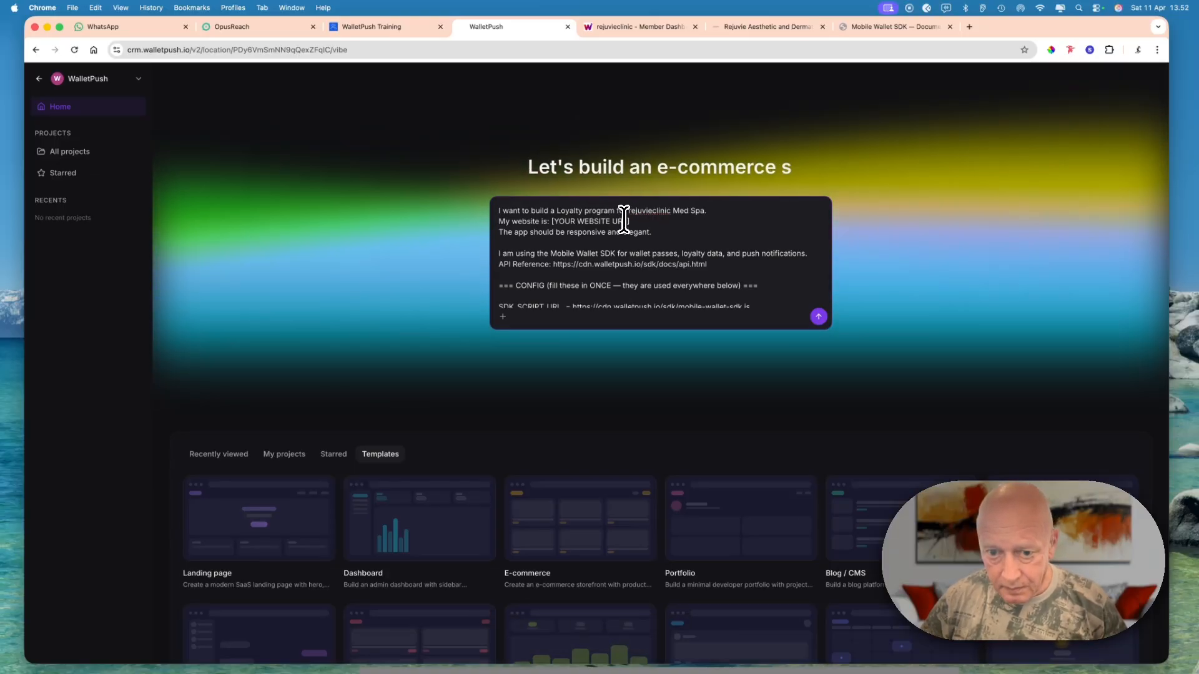
left_click(632, 214)
key("BackSpace")
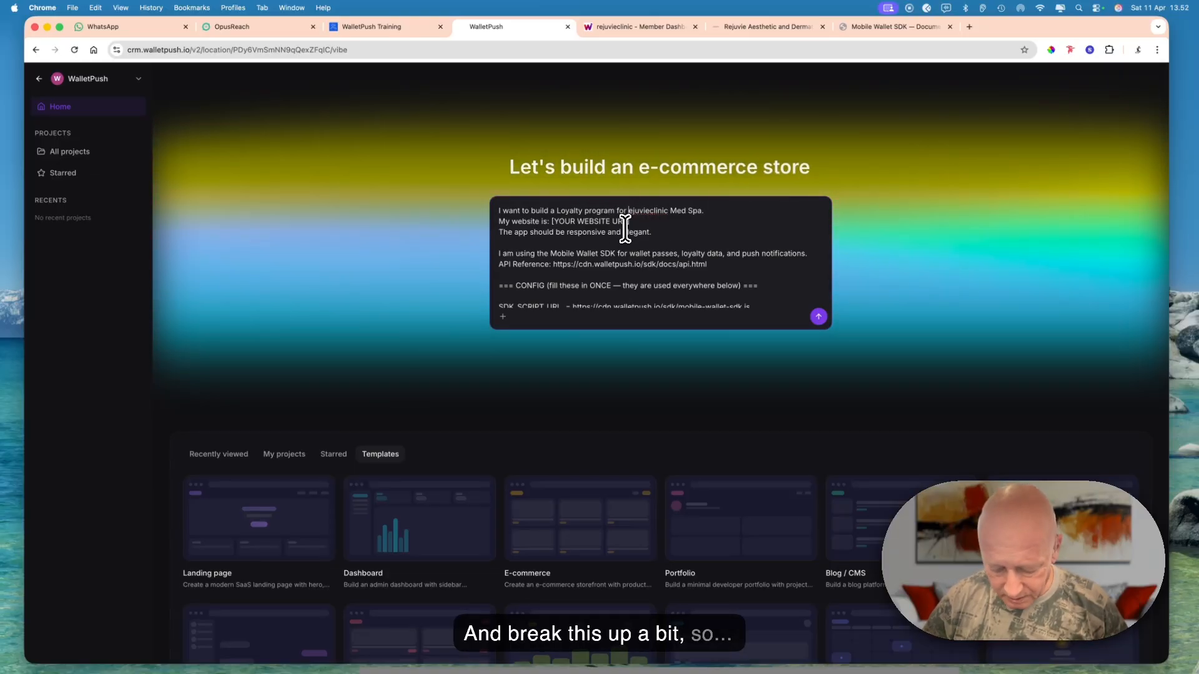
key("Right")
key("Right")
key("Right")
key("Right")
key("Right")
key("Right")
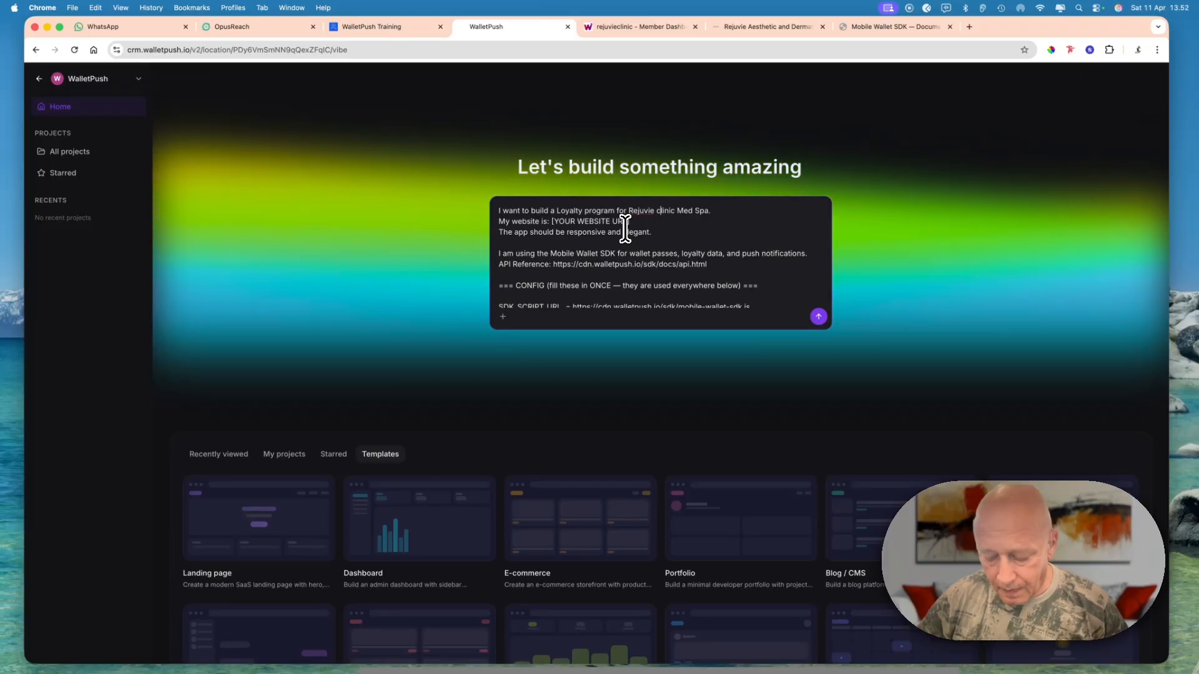
key("Right")
key("BackSpace")
type("C")
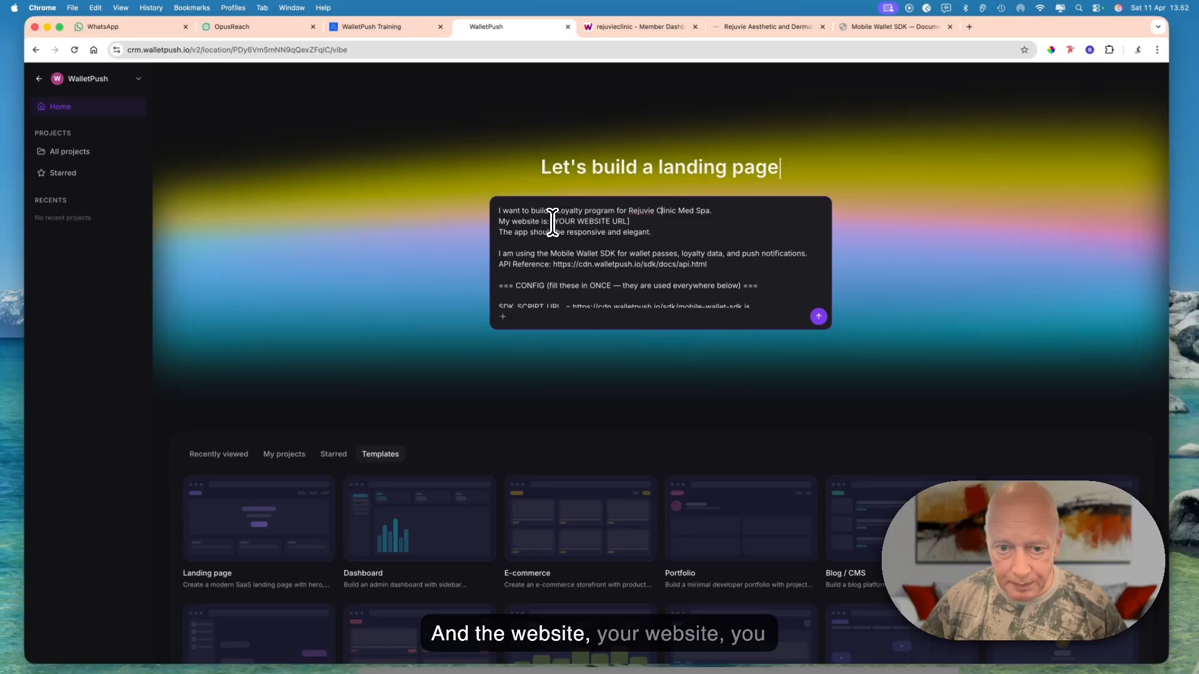
left_click_drag(553, 222, 632, 223)
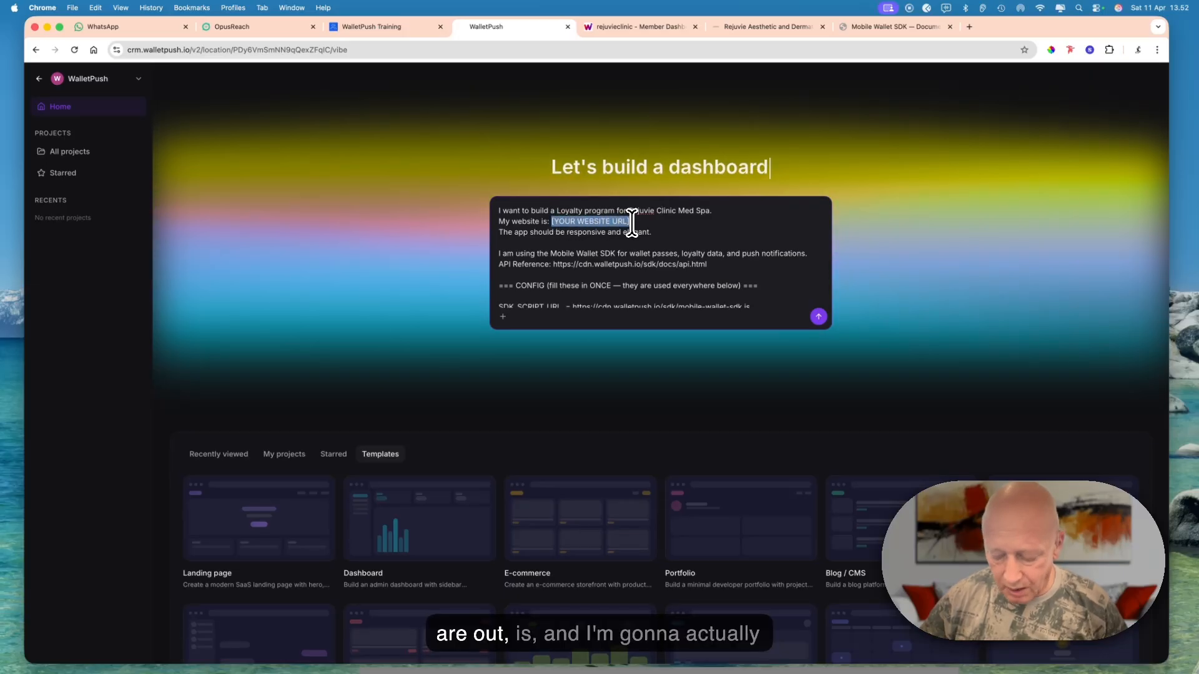
left_click(759, 25)
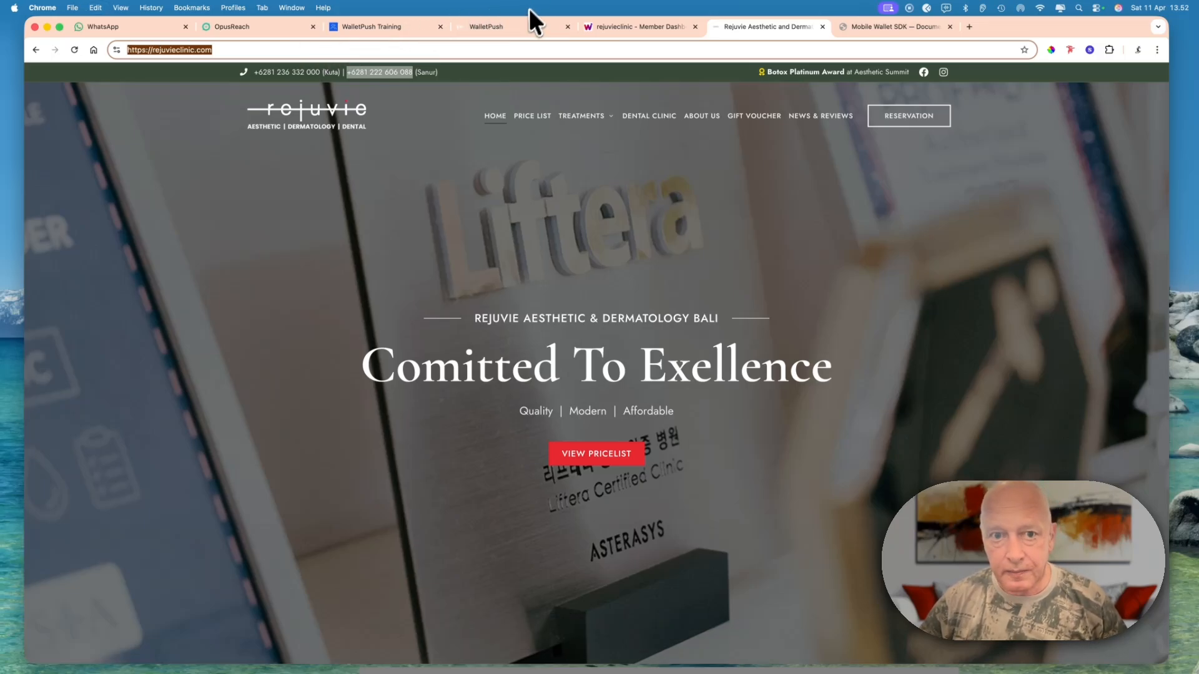
left_click(525, 24)
key("BackSpace")
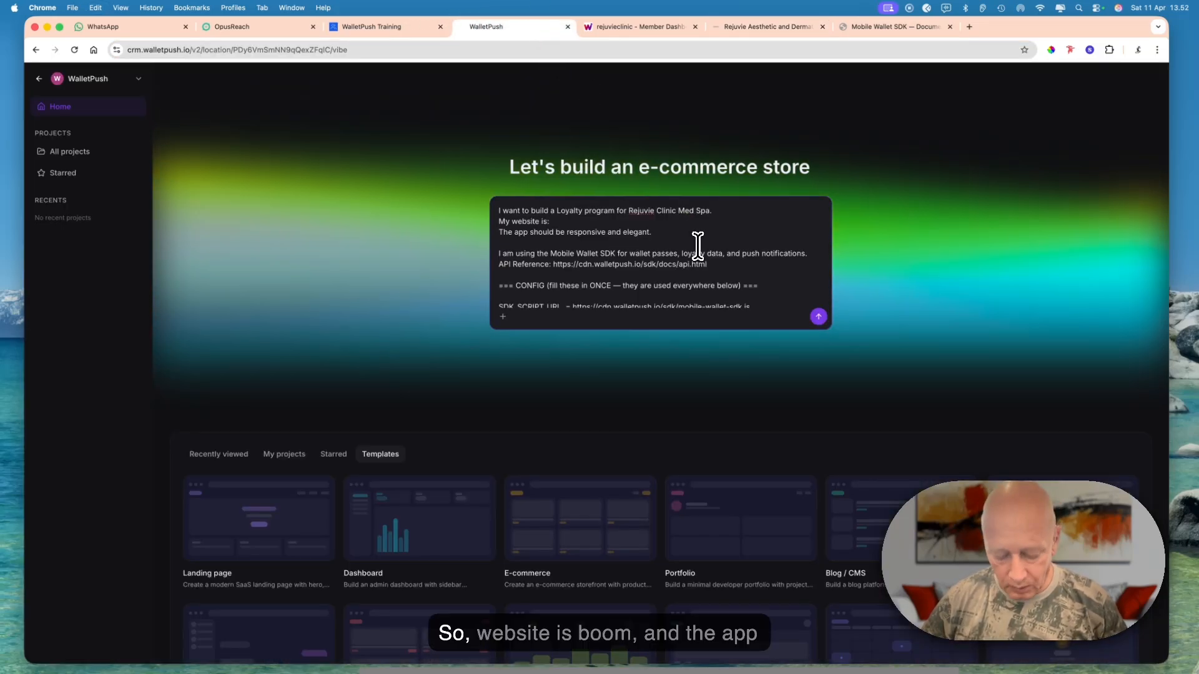
type("https://rejuvieclinic.com/")
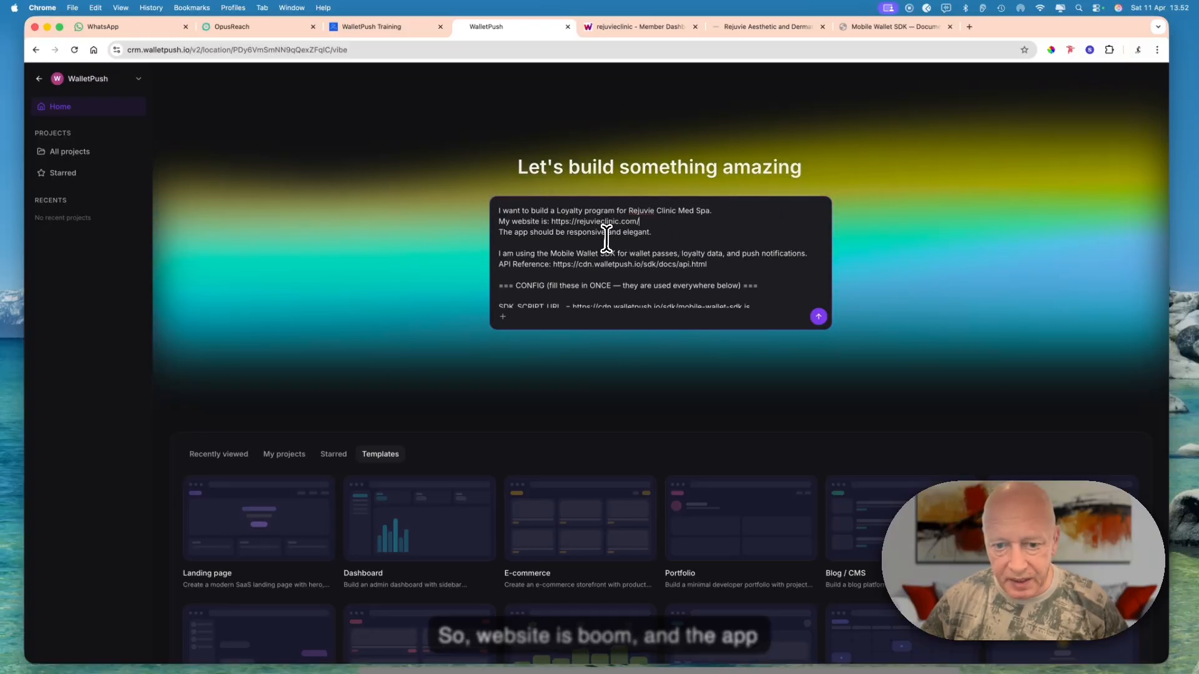
- Replace the API_KEY placeholder in the prompt's CONFIG section with the HighLevel API key copied from the WalletPush settings
scroll(646, 238, "down", 3)
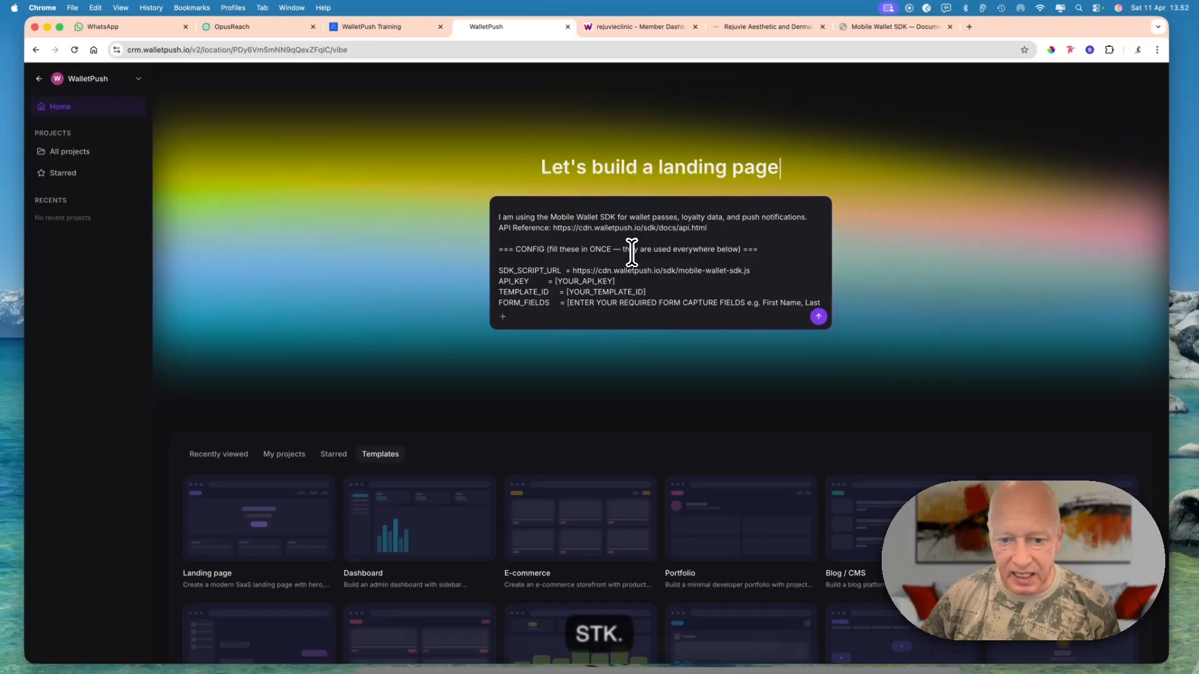
left_click(622, 281)
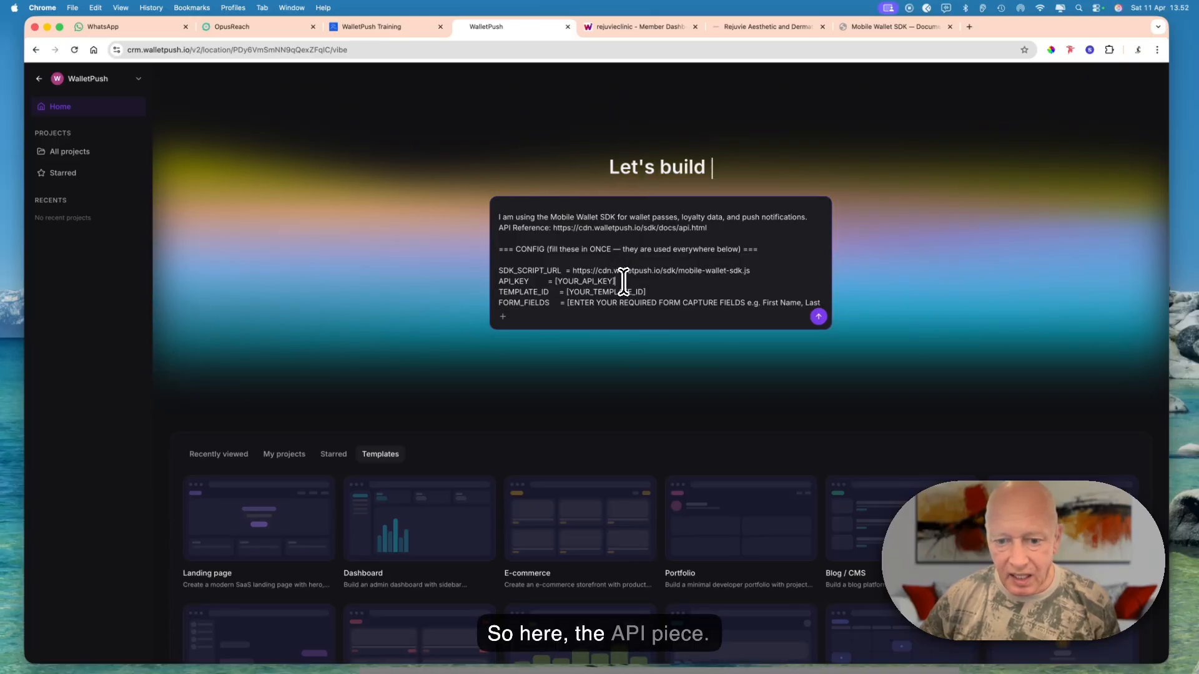
key("BackSpace")
key("BackSpace")
key("BackSpace")
key("BackSpace")
key("BackSpace")
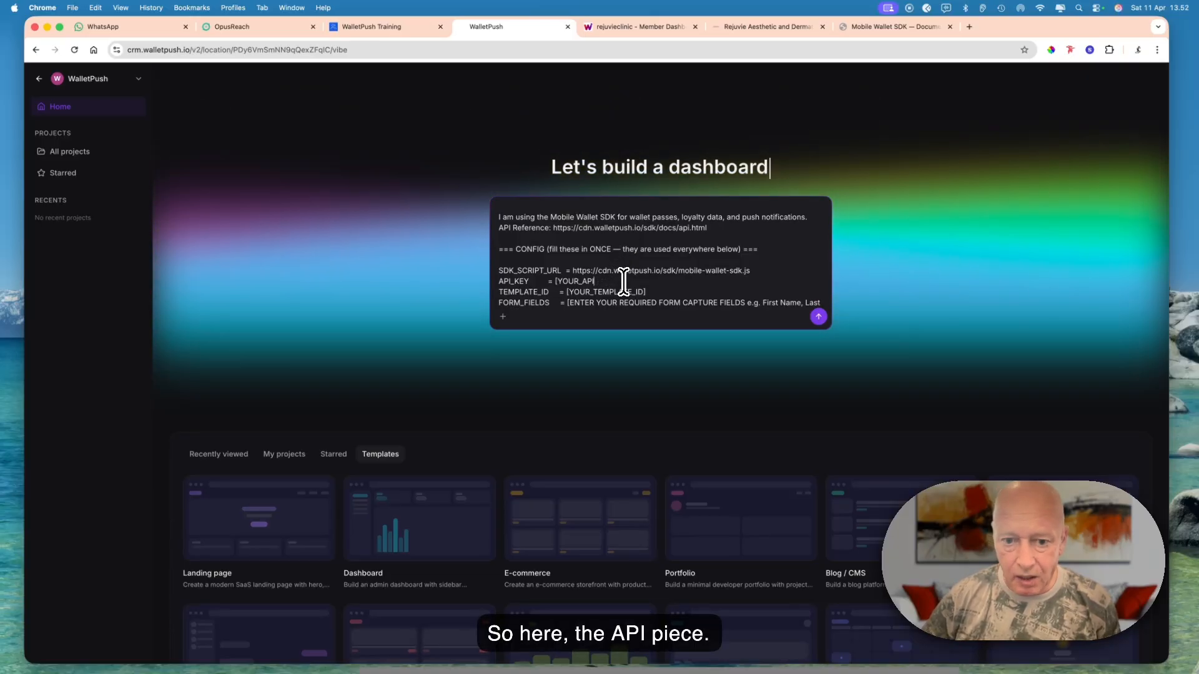
key("BackSpace")
key("BackSpace")
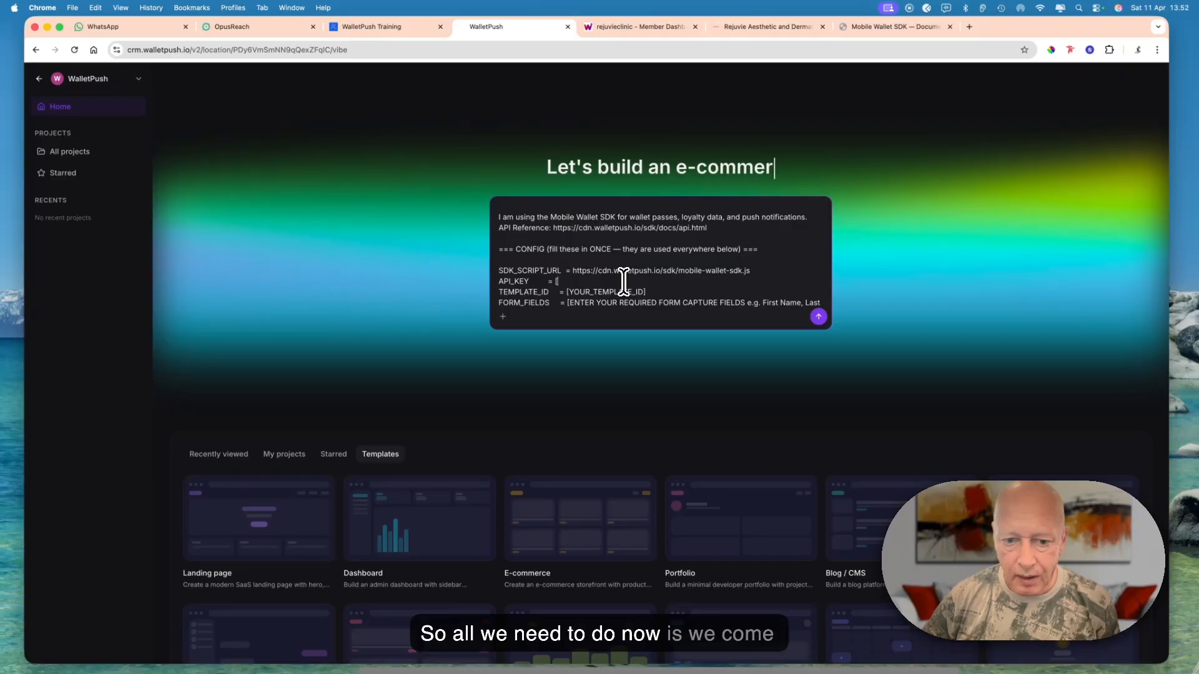
left_click(642, 25)
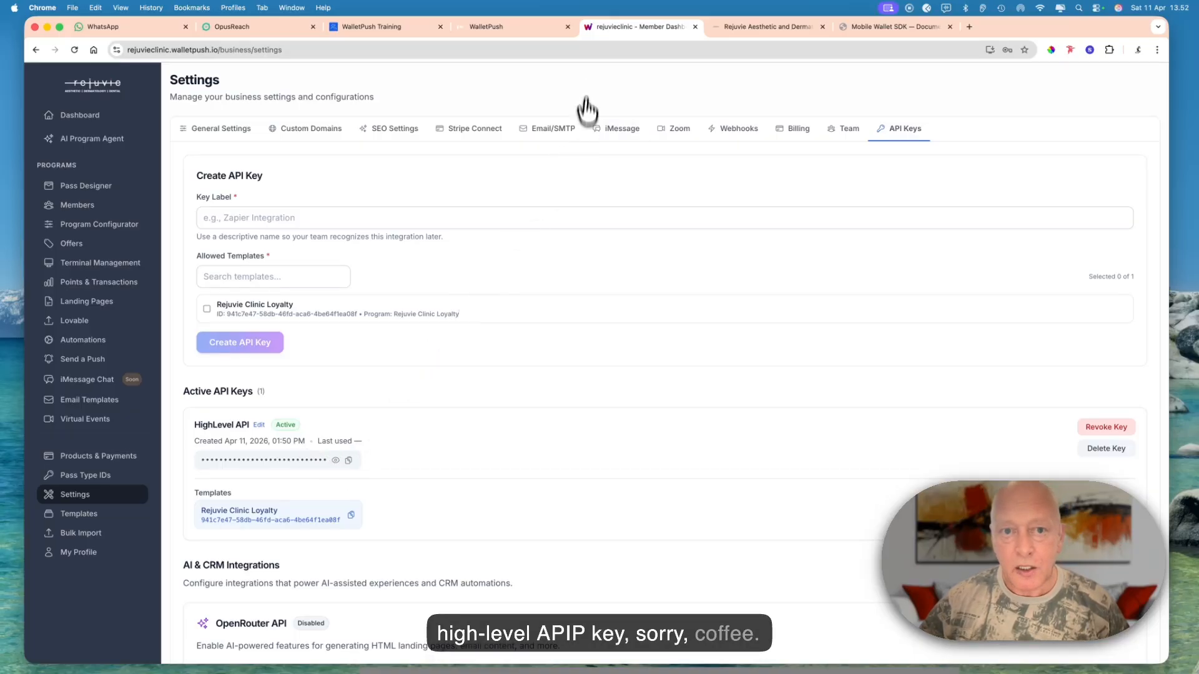
left_click(537, 28)
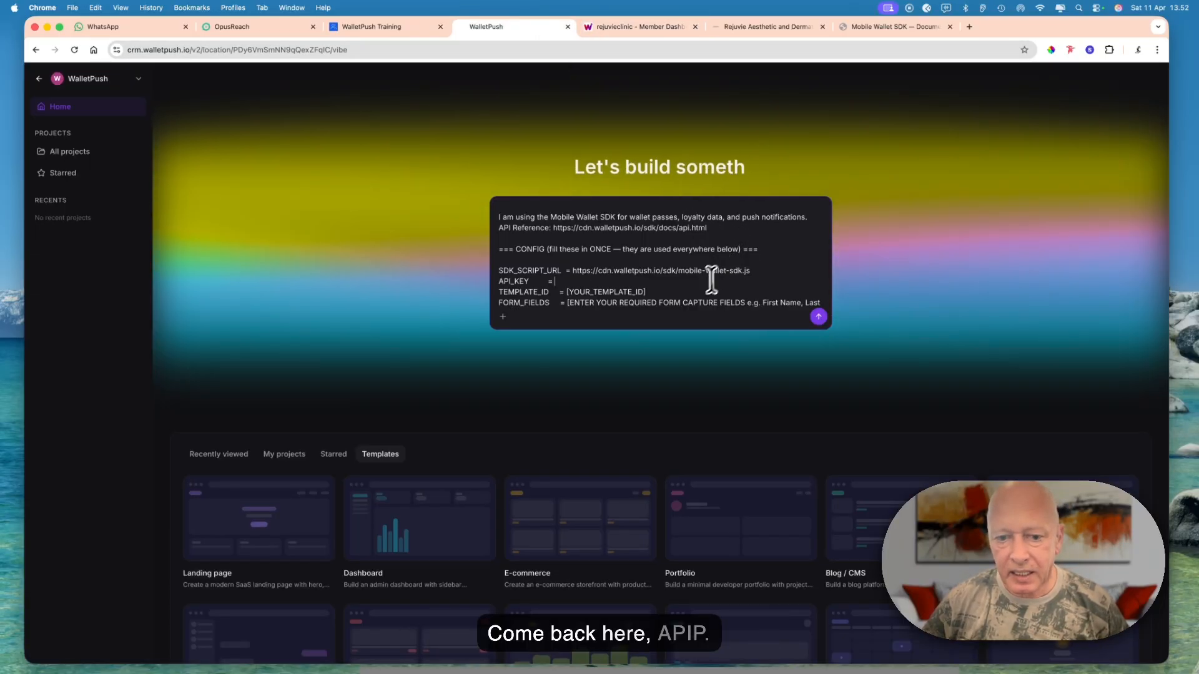
left_click(670, 282)
key("super+v")
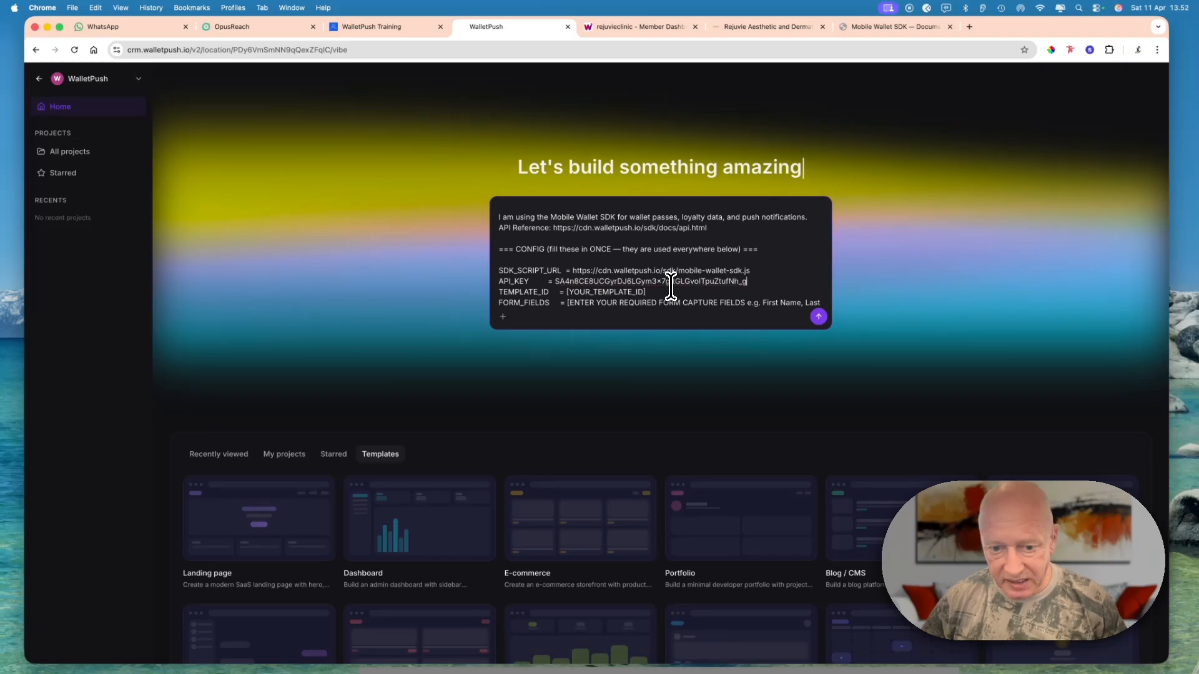
- Replace the TEMPLATE_ID placeholder with the Rejuvie Clinic Loyalty template ID copied from the WalletPush API key settings
left_click(659, 292)
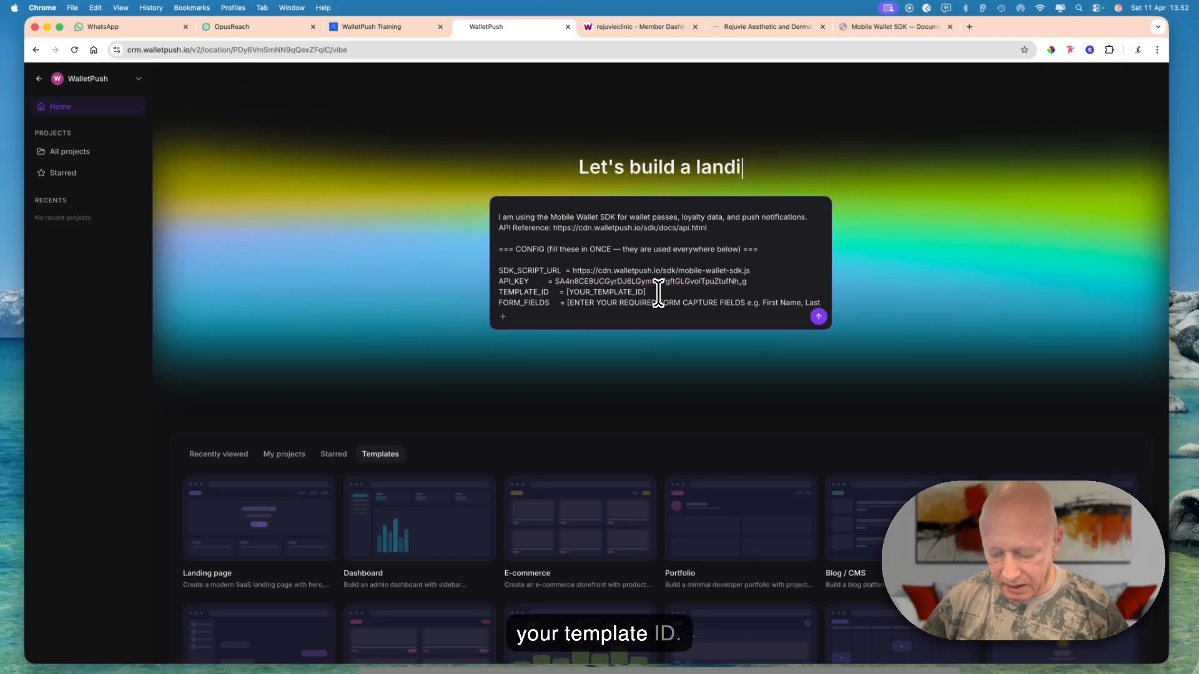
key("BackSpace")
key("BackSpace")
key("BackSpace")
key("BackSpace")
key("BackSpace")
key("BackSpace")
key("BackSpace")
key("BackSpace")
key("BackSpace")
key("BackSpace")
key("BackSpace")
key("BackSpace")
key("BackSpace")
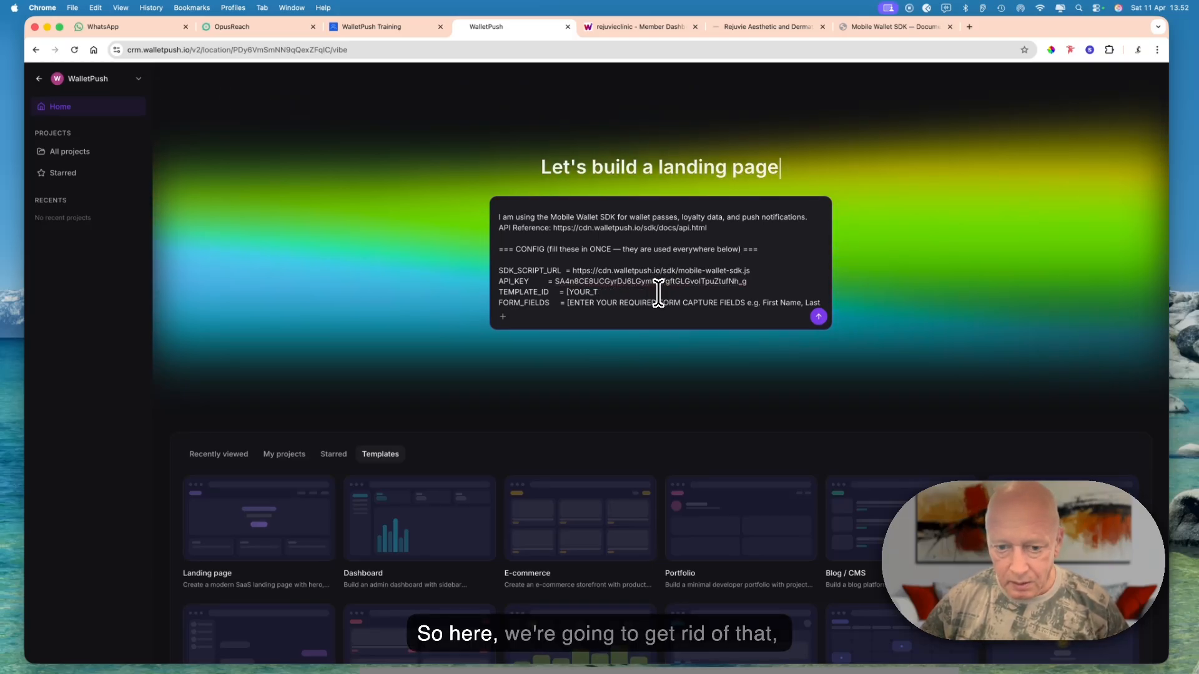
key("BackSpace")
key("BackSpace")
key("BackSpace")
key("BackSpace")
key("BackSpace")
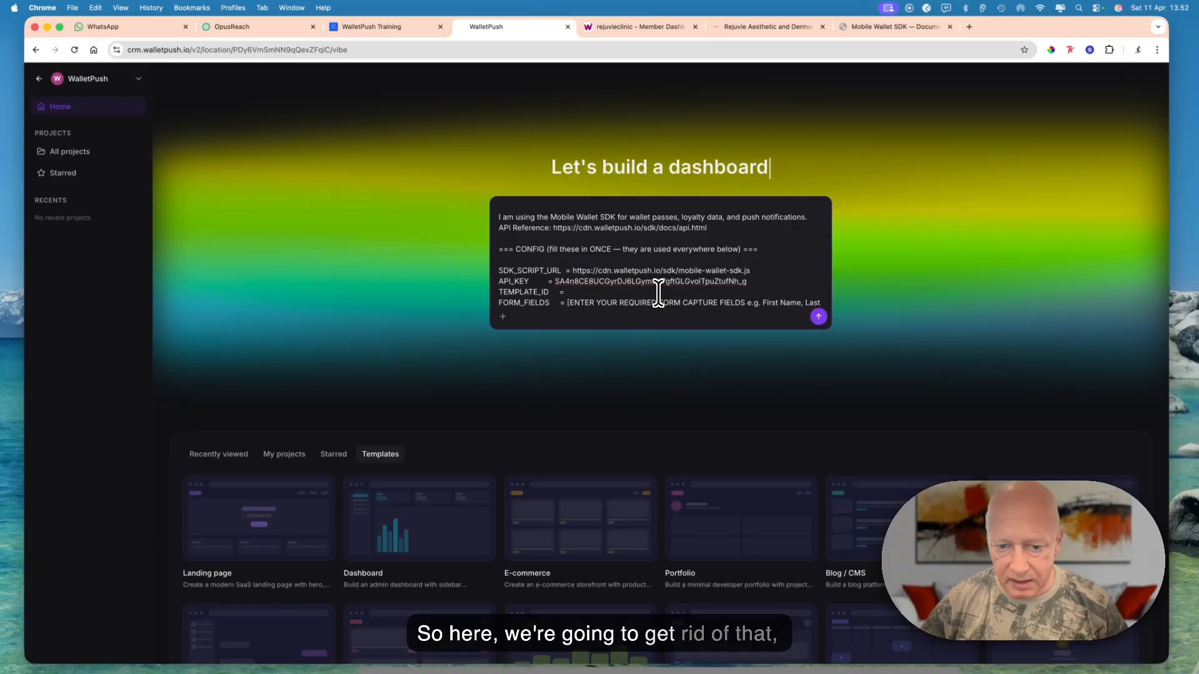
left_click(640, 27)
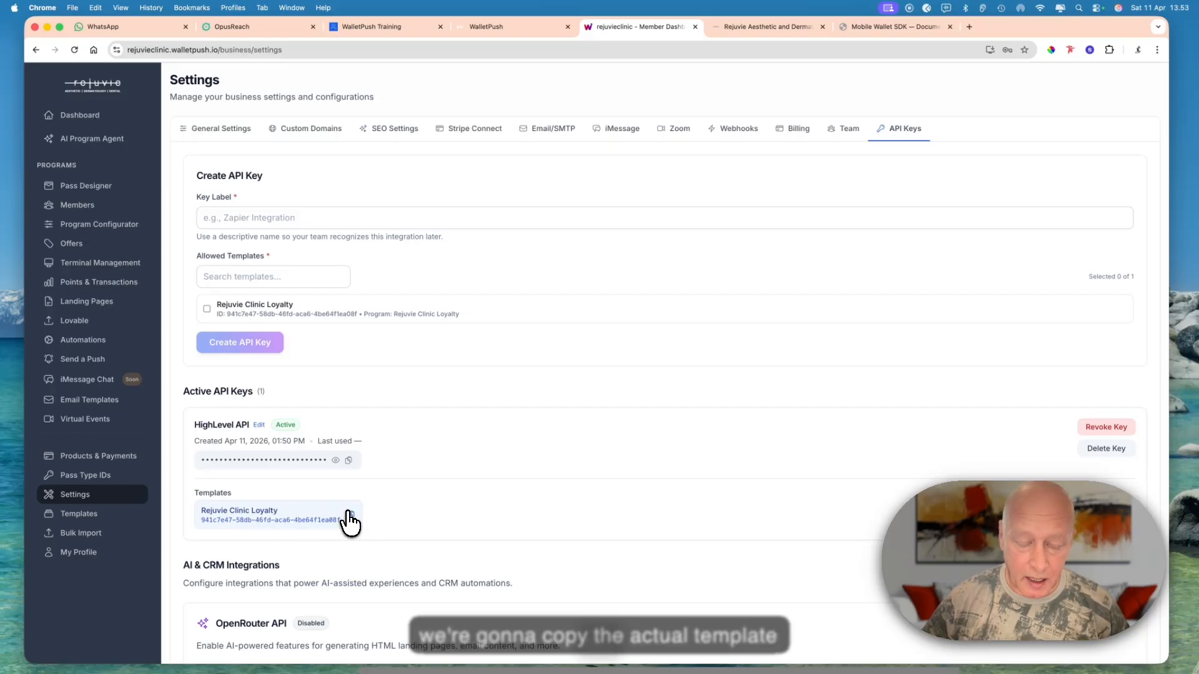
left_click(350, 517)
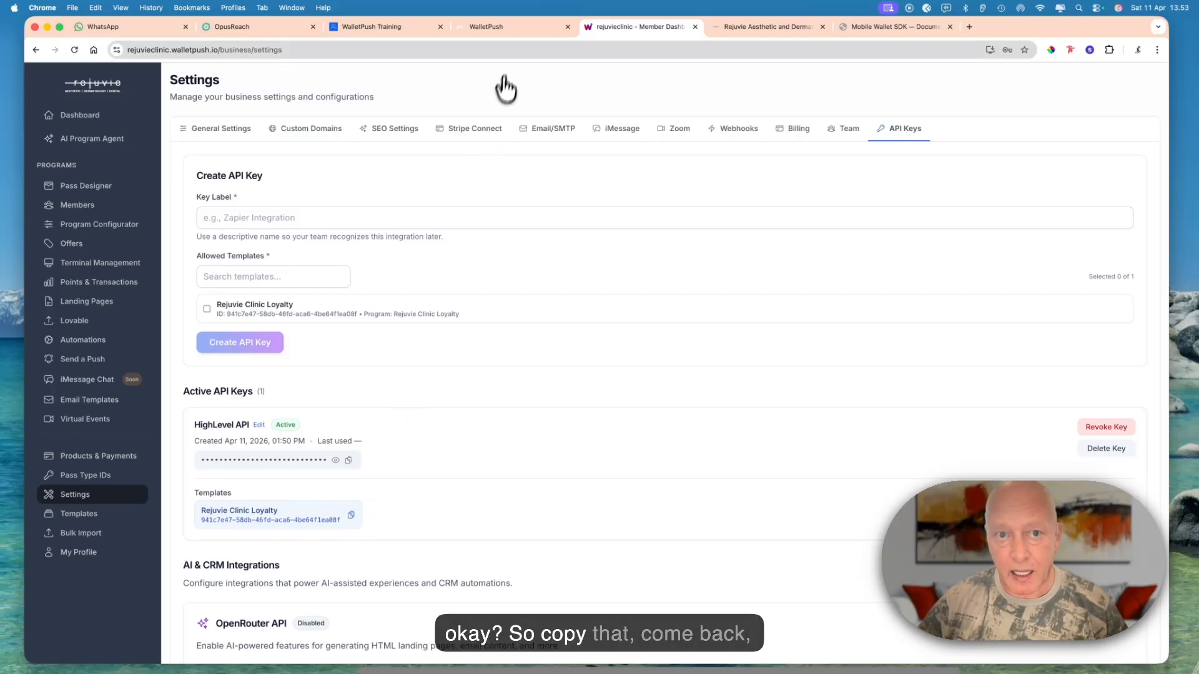
left_click(518, 27)
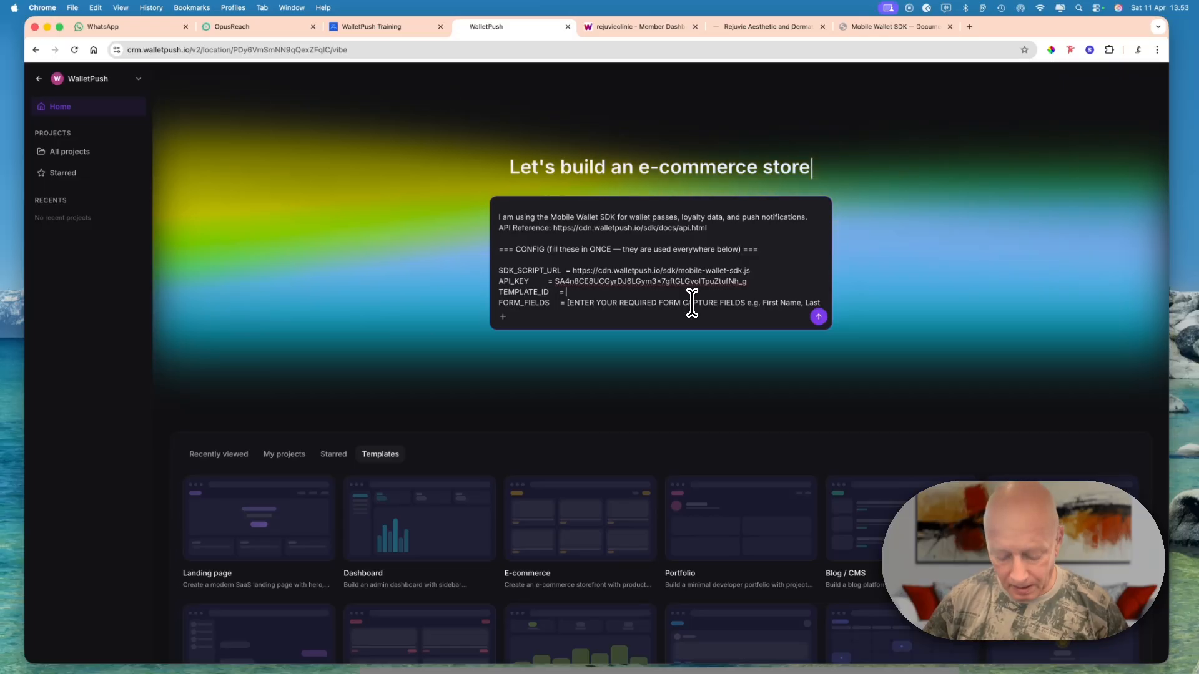
key("super+v")
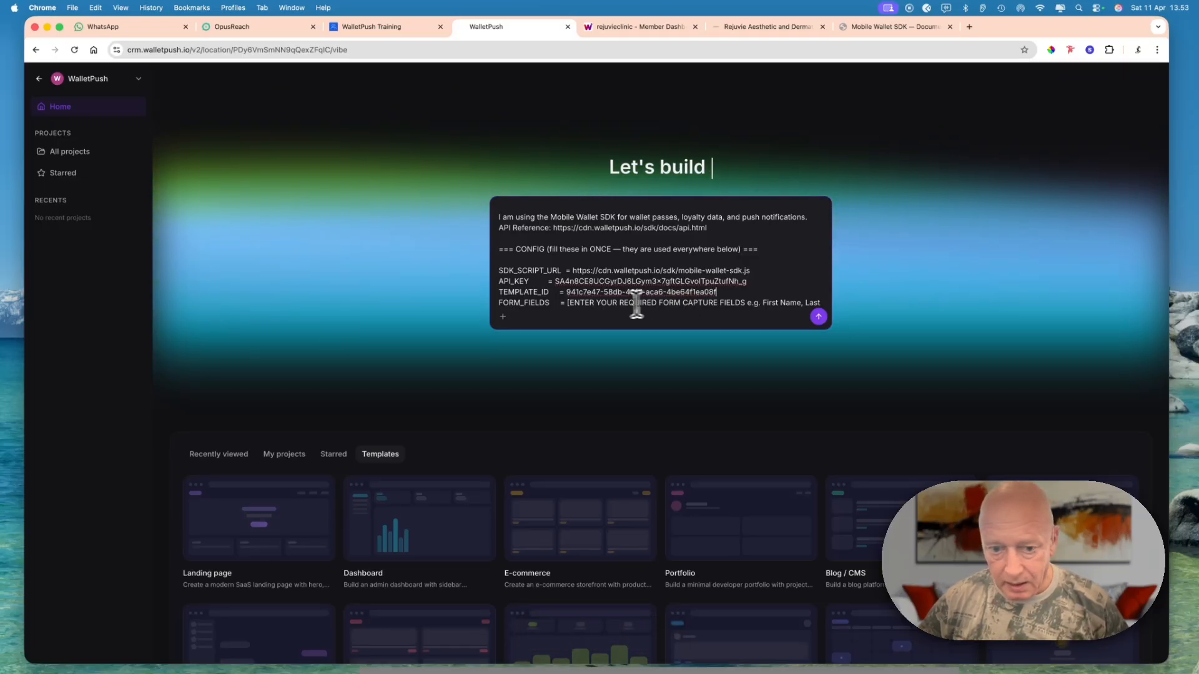
- Replace the FORM_FIELDS placeholder in the prompt with "First Name, last name, email and Phone number"
scroll(578, 302, "down", 2)
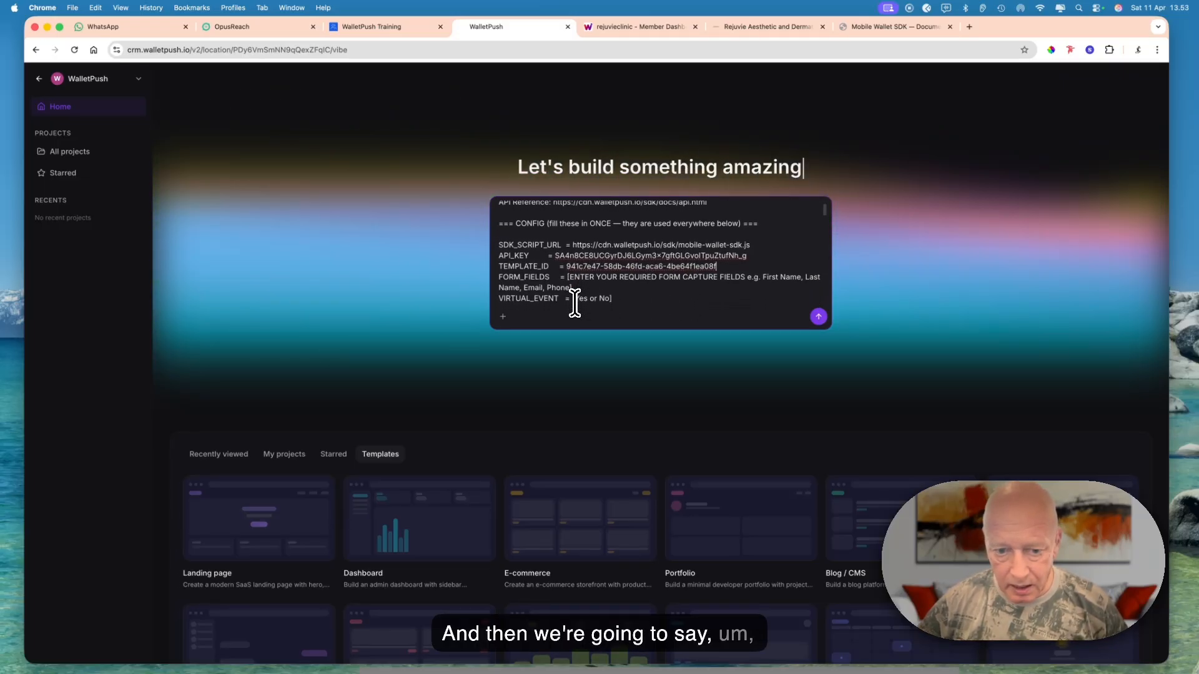
left_click_drag(568, 275, 571, 285)
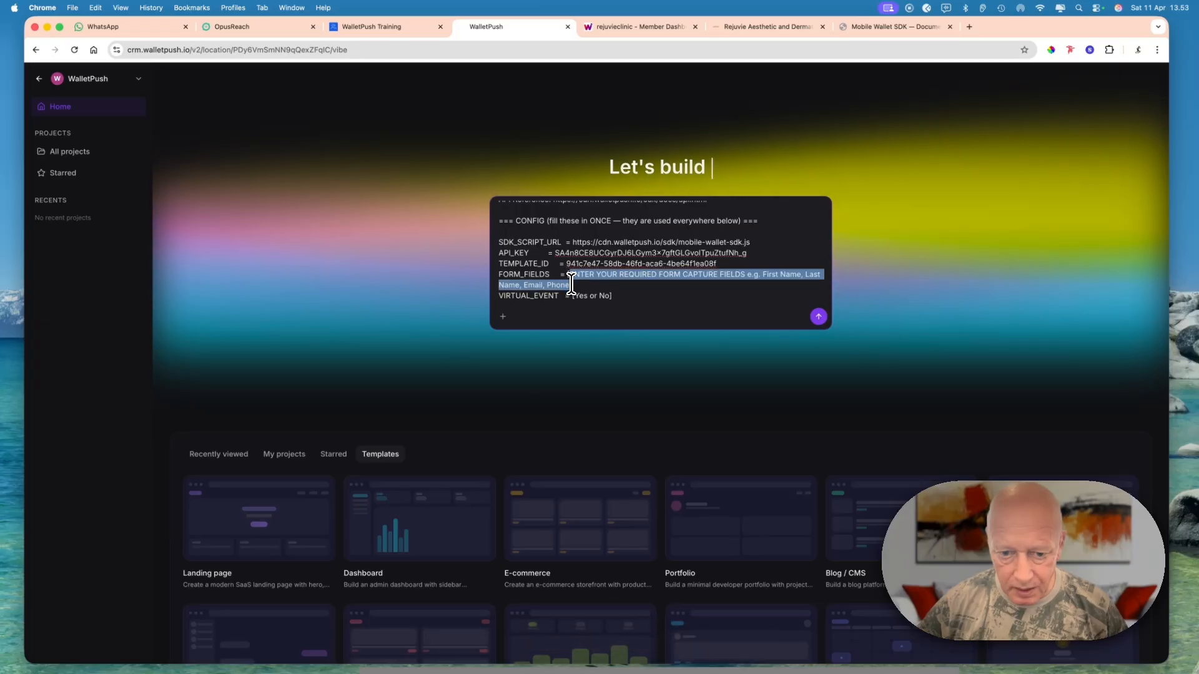
key("BackSpace")
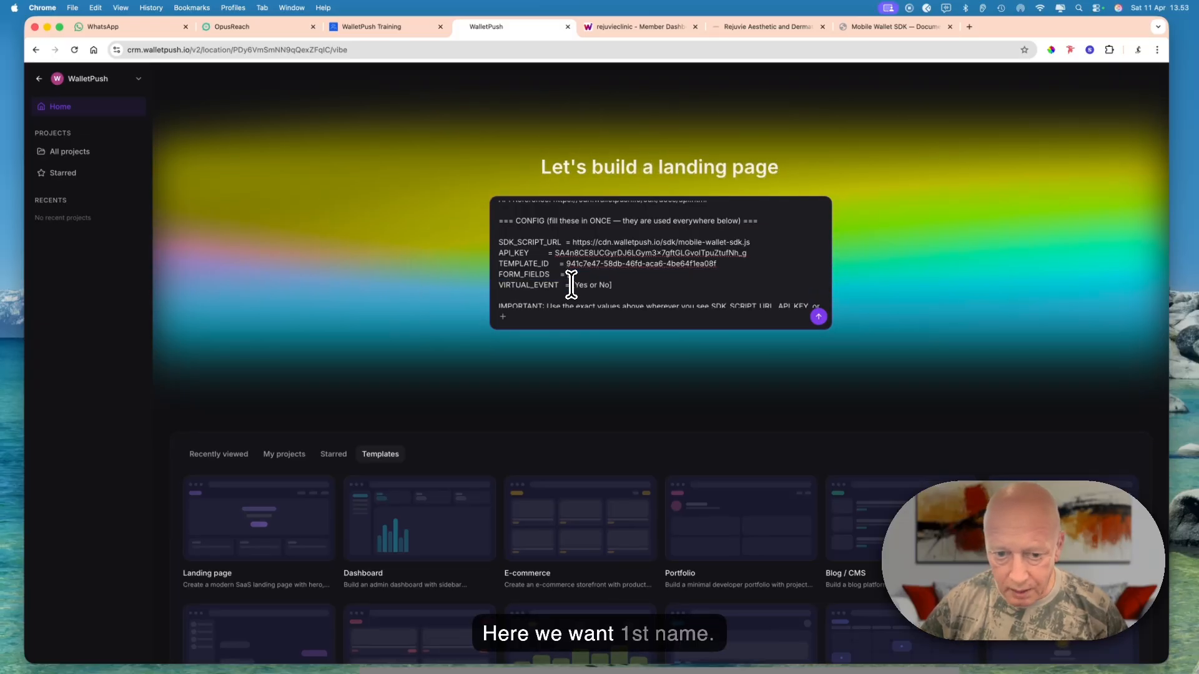
type("First")
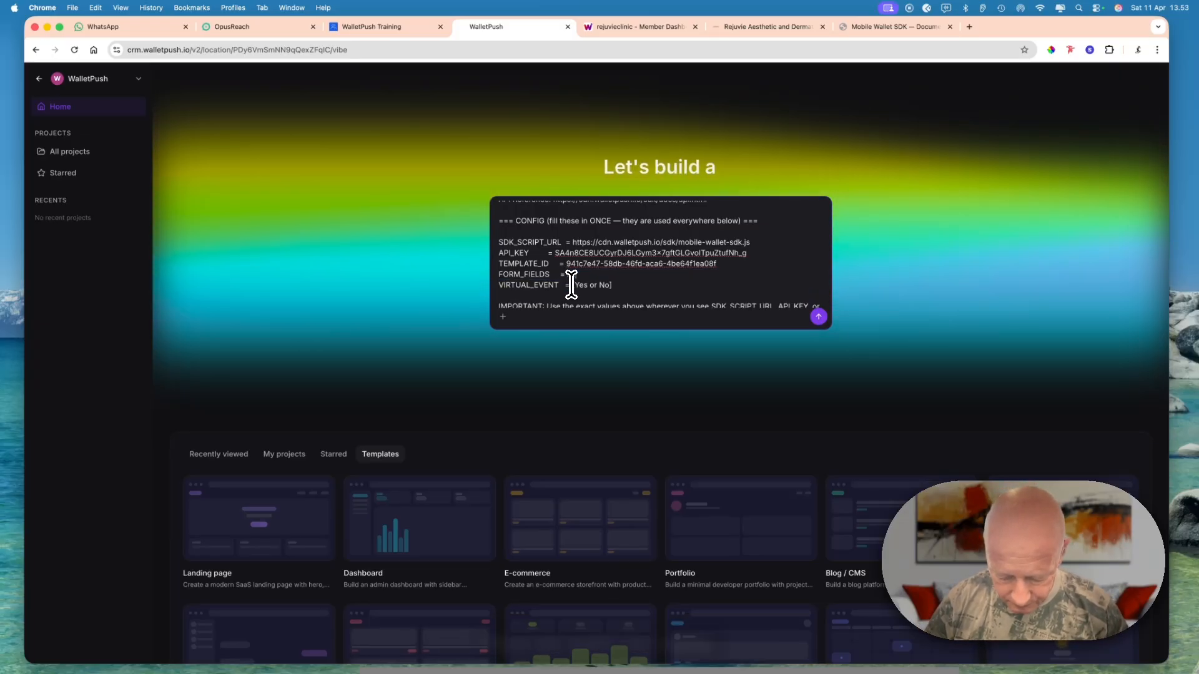
type(" Name")
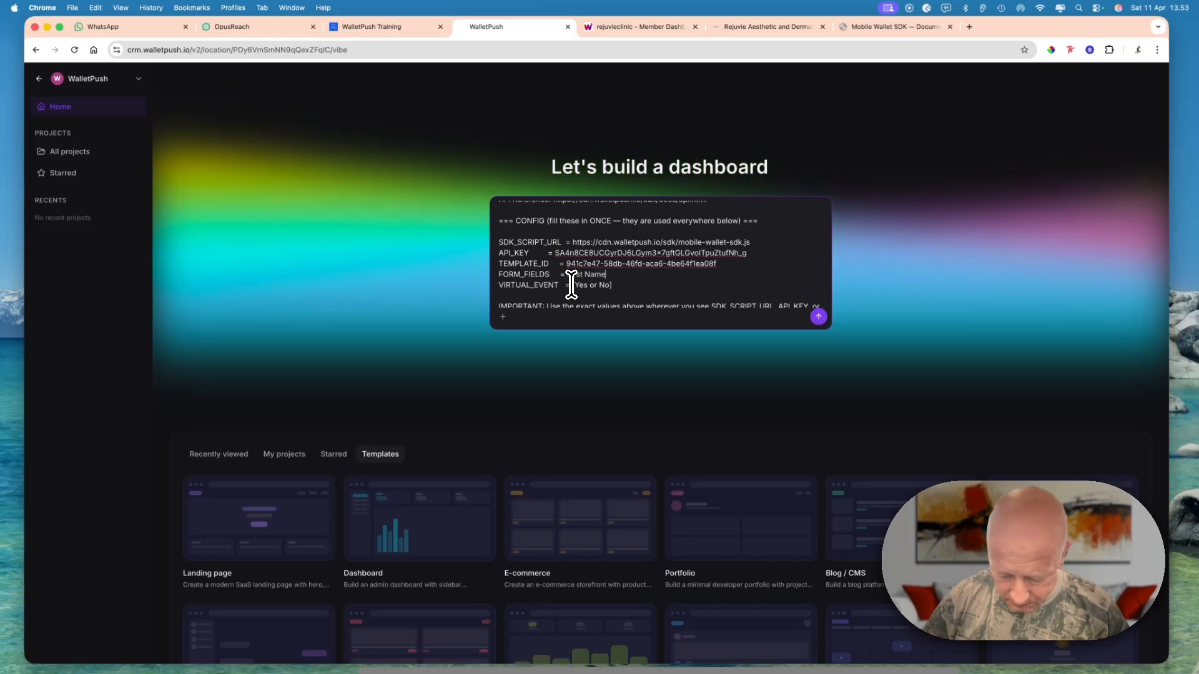
type(", last n")
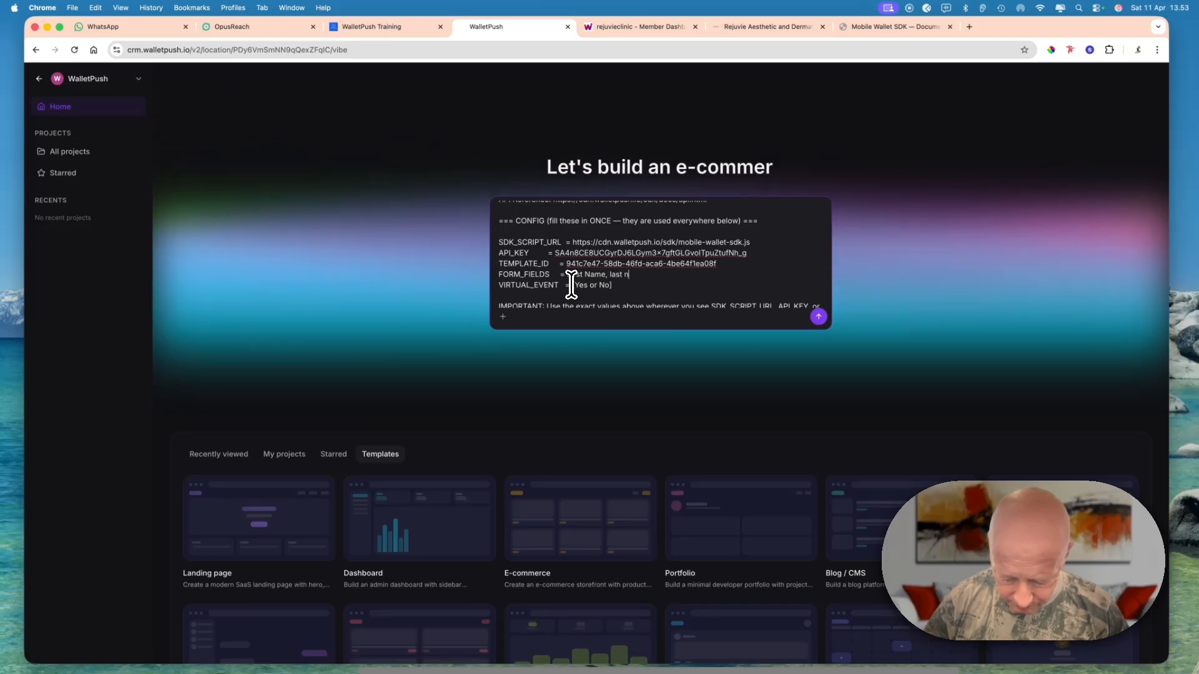
type("ame, email")
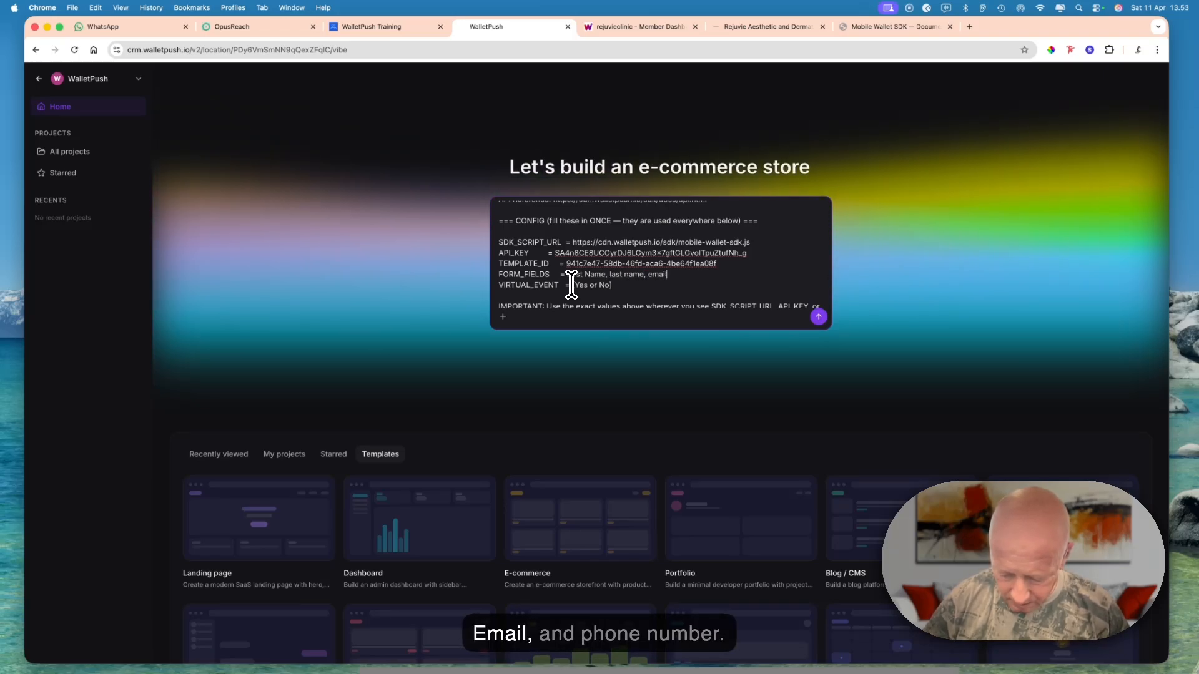
type(" and Pho")
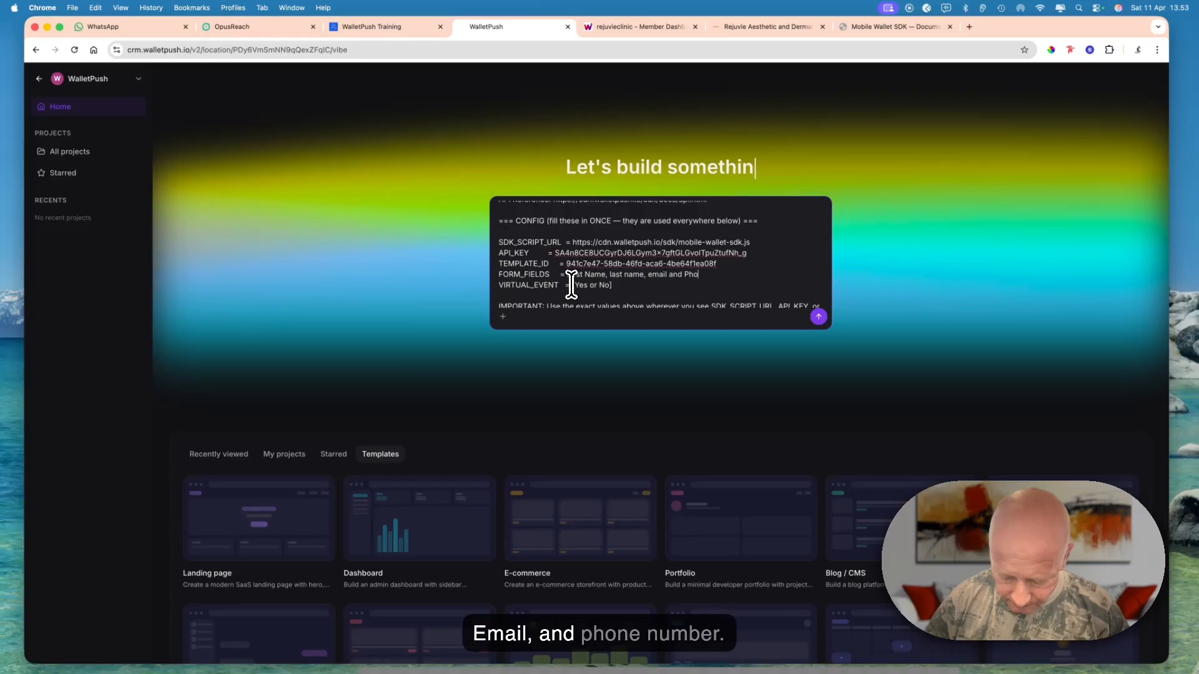
type("ne number")
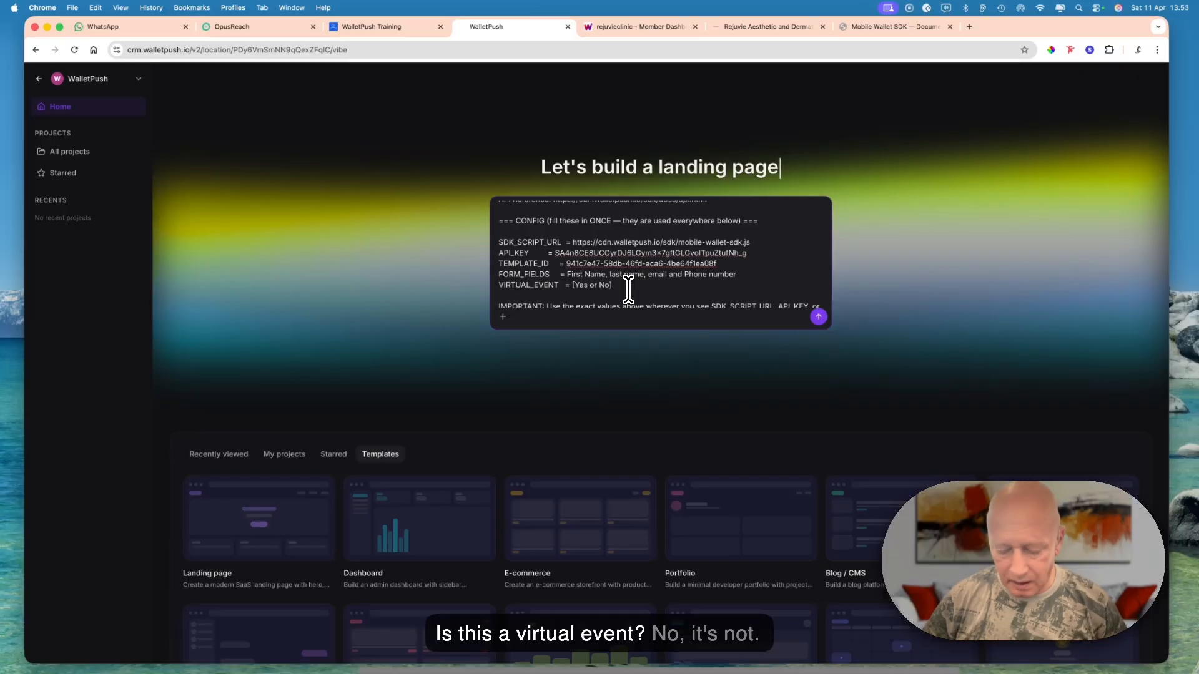
- Set VIRTUAL_EVENT to No in the prompt's CONFIG section and submit the prompt to start building the app
key("BackSpace")
key("BackSpace")
key("BackSpace")
key("BackSpace")
key("BackSpace")
key("BackSpace")
key("BackSpace")
key("BackSpace")
key("BackSpace")
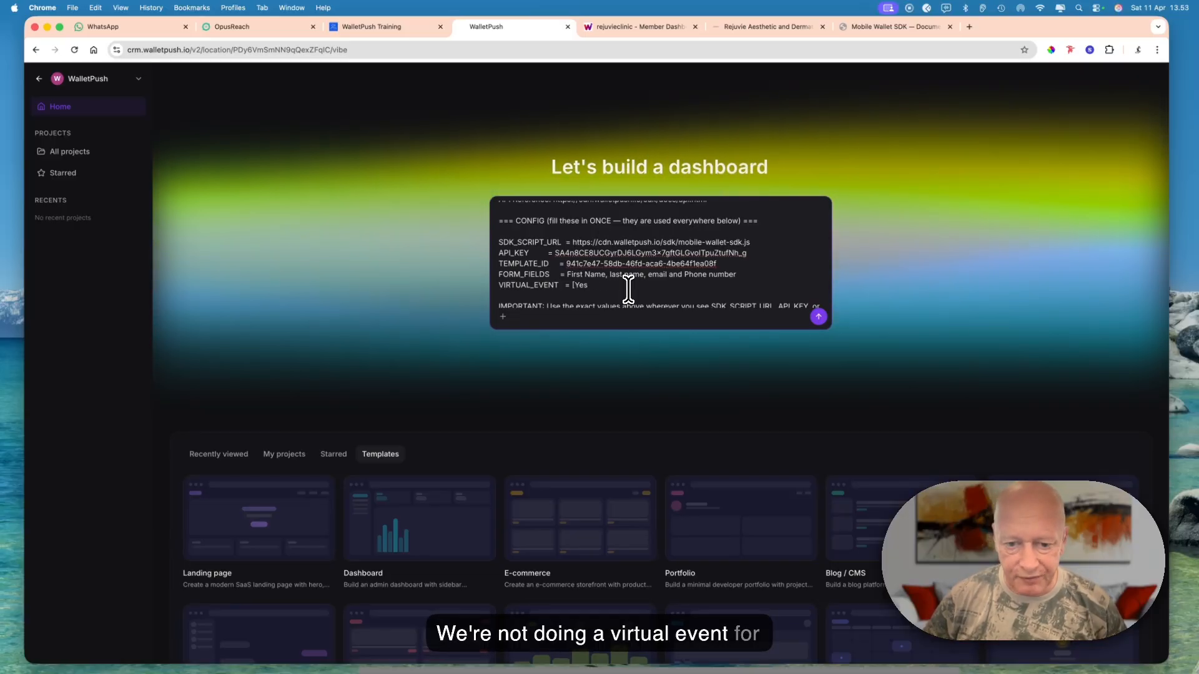
key("BackSpace")
key("BackSpace")
type("N")
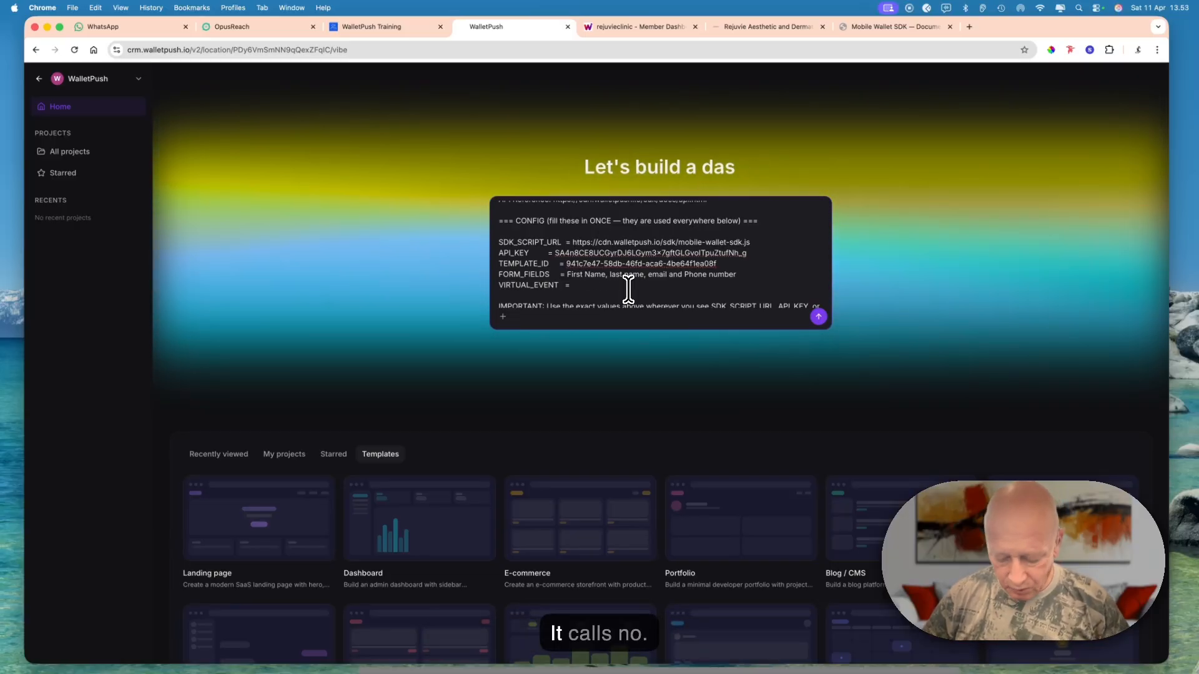
type("o")
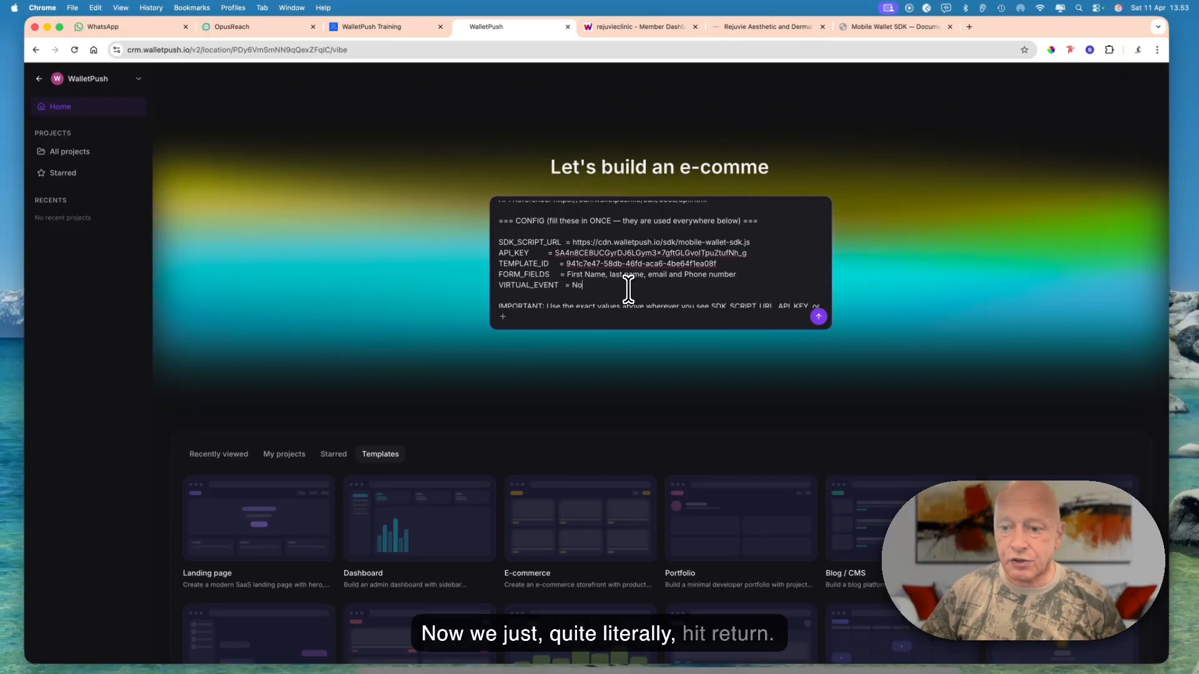
key("Return")
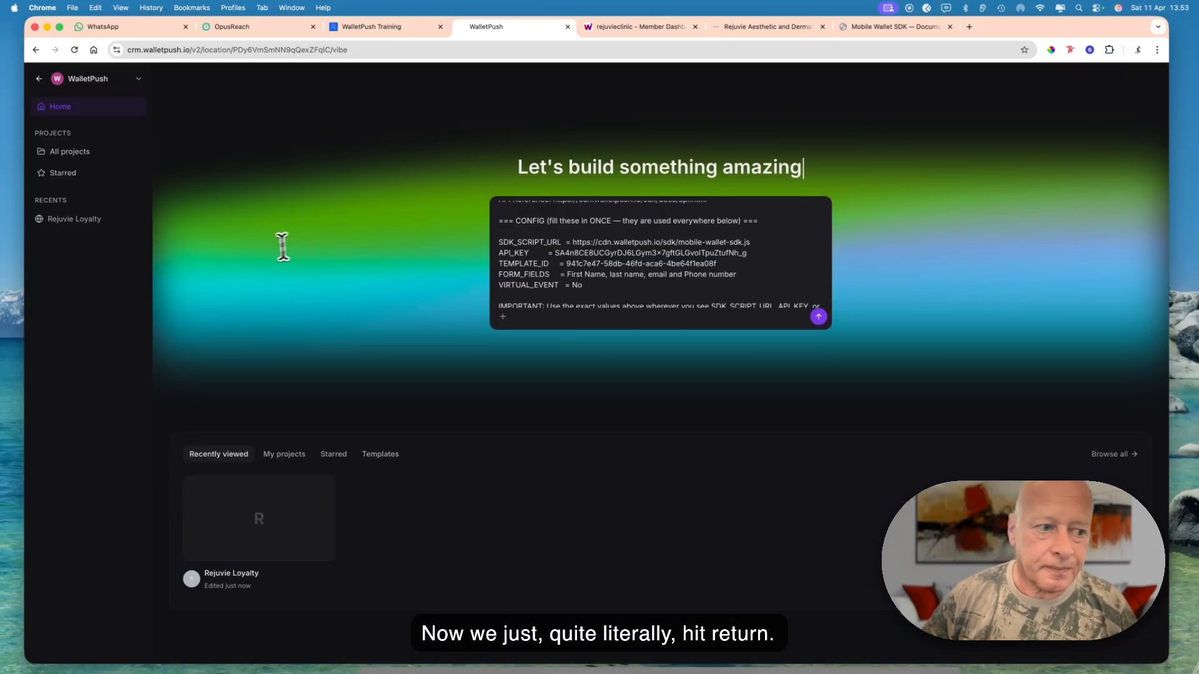
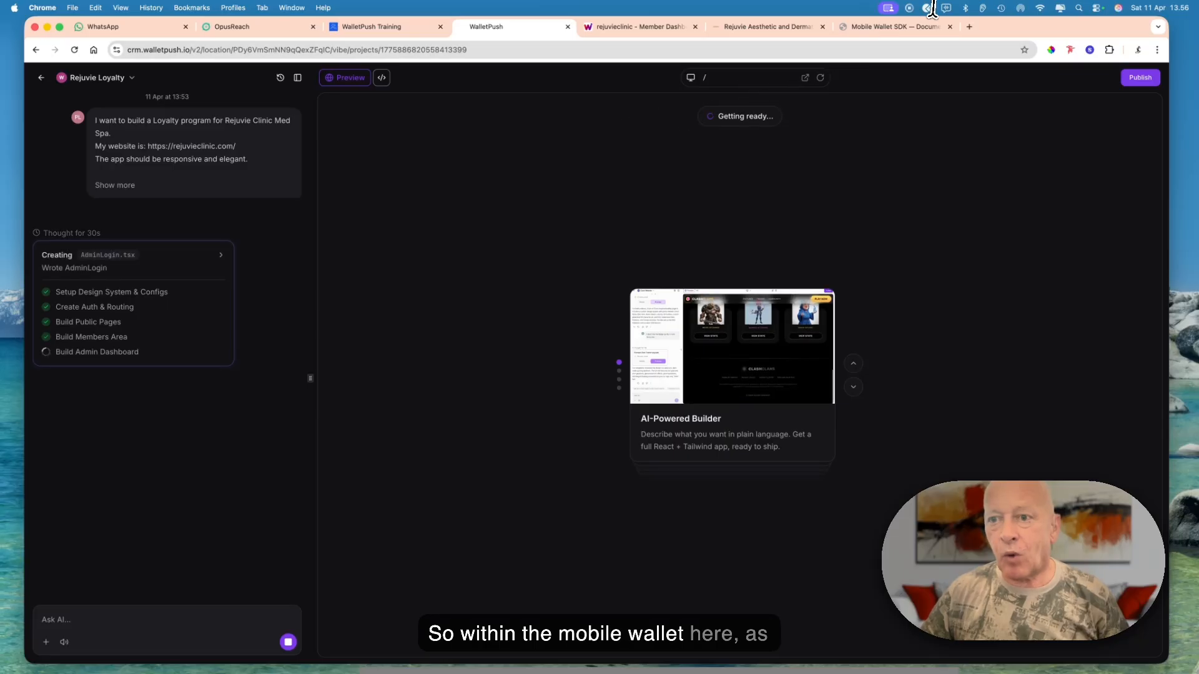
- Review the SDK prompt template's CONFIG section, then the generated Rejuvie Clinic landing page and its list of app routes
left_click(904, 26)
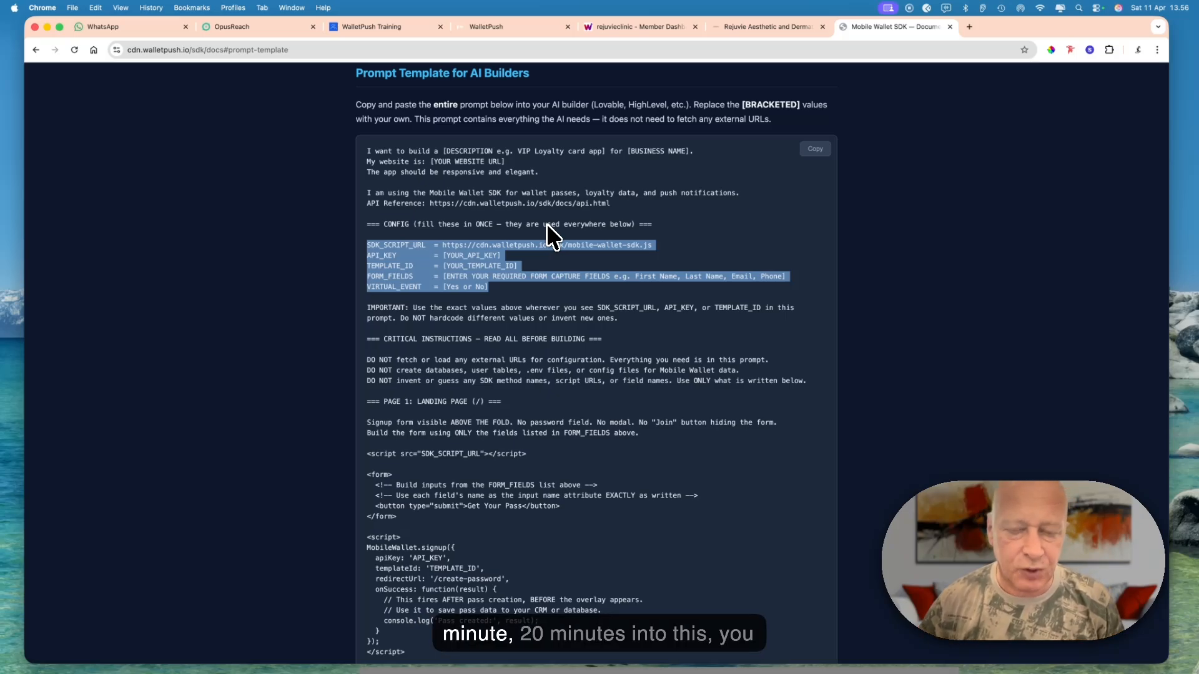
left_click(507, 25)
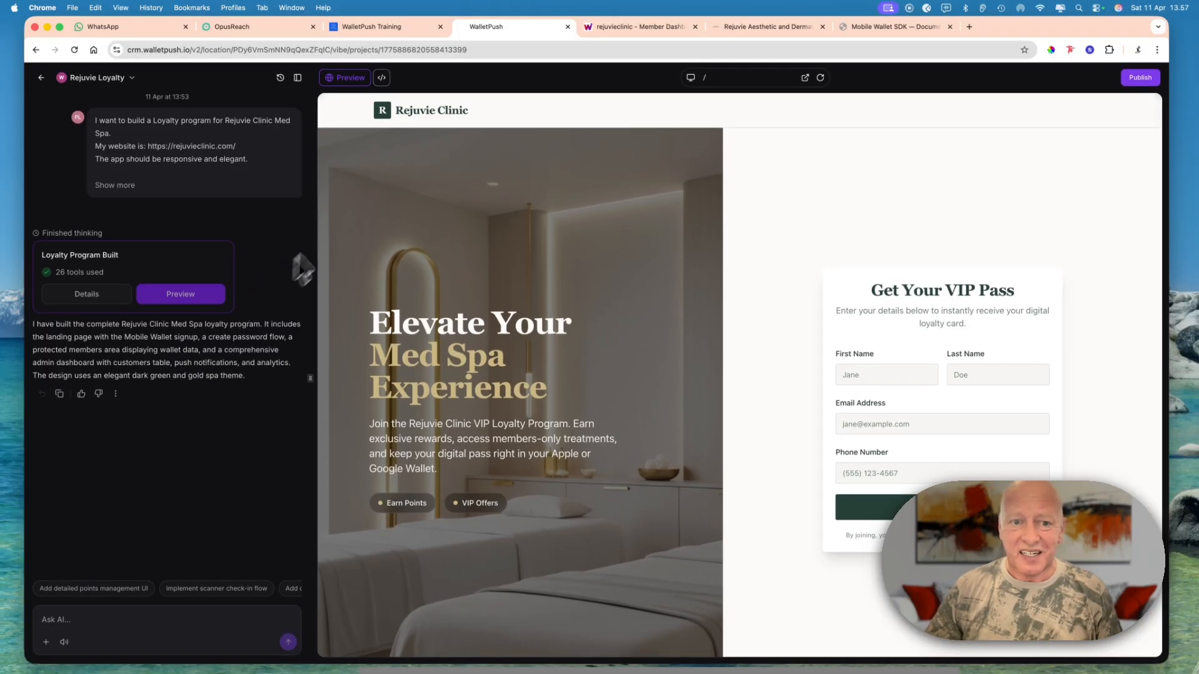
scroll(515, 215, "down", 1)
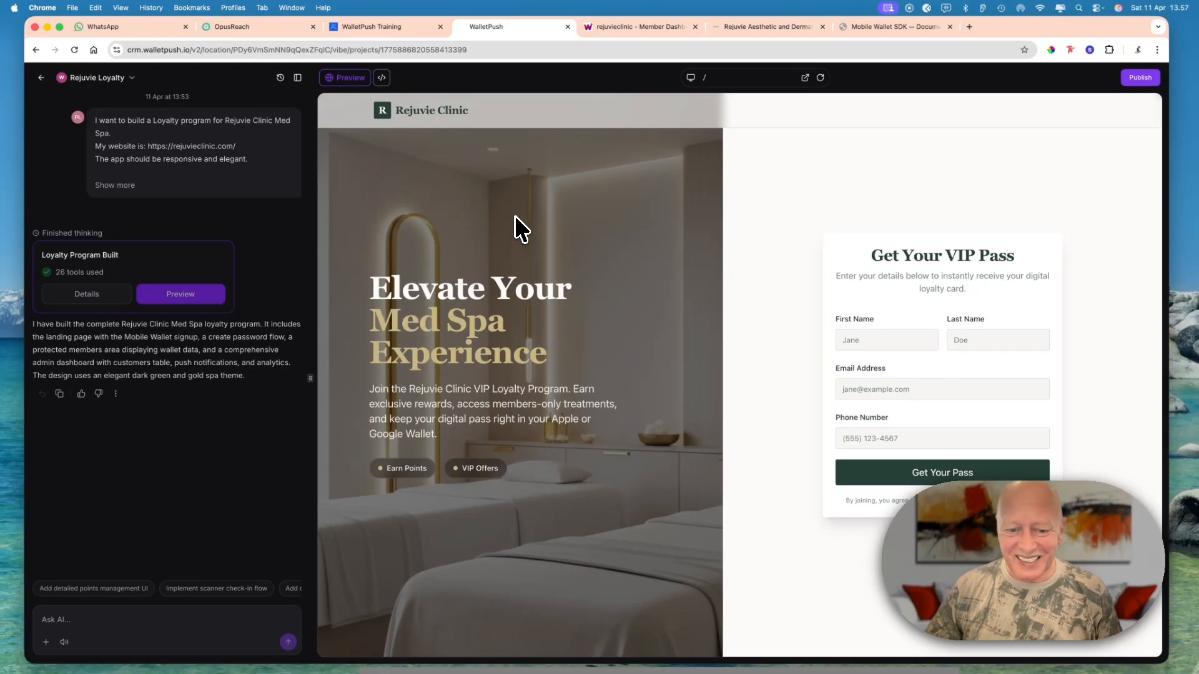
scroll(515, 216, "up", 1)
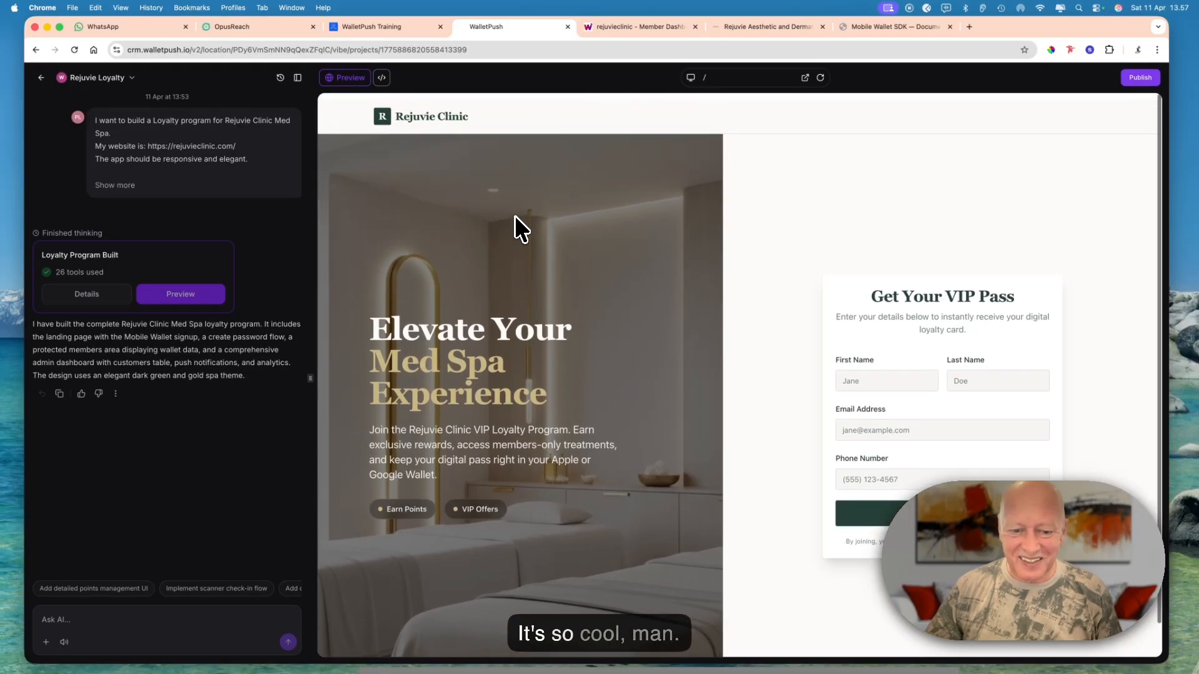
left_click(708, 82)
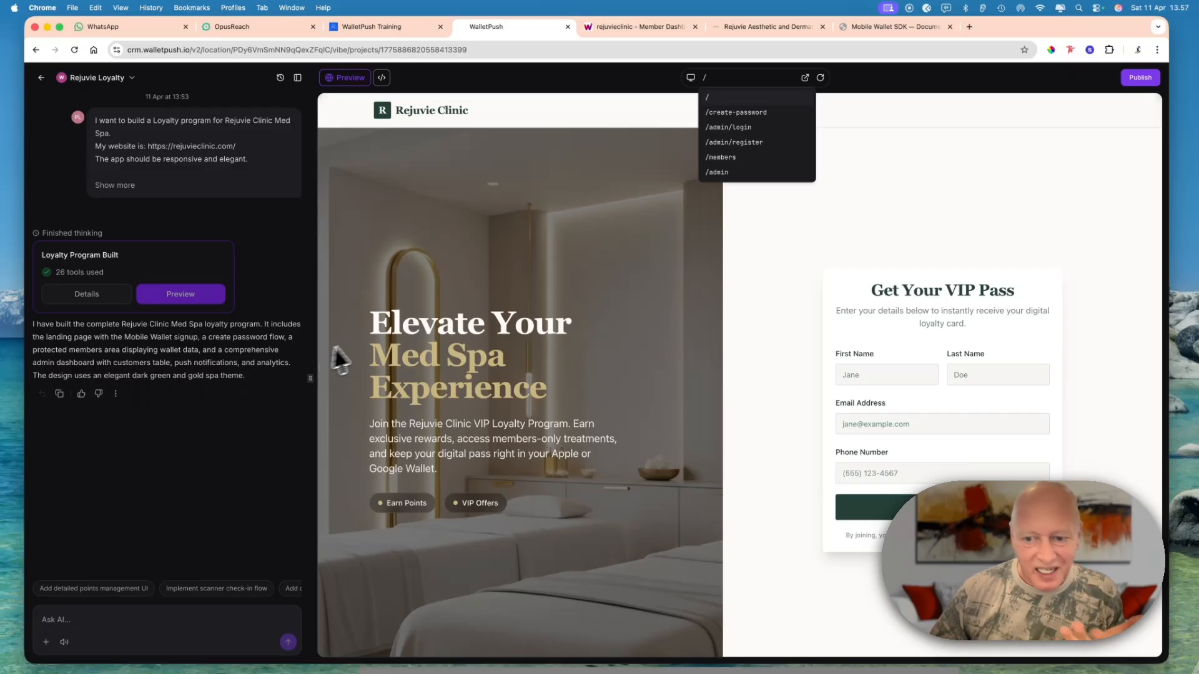
left_click(637, 274)
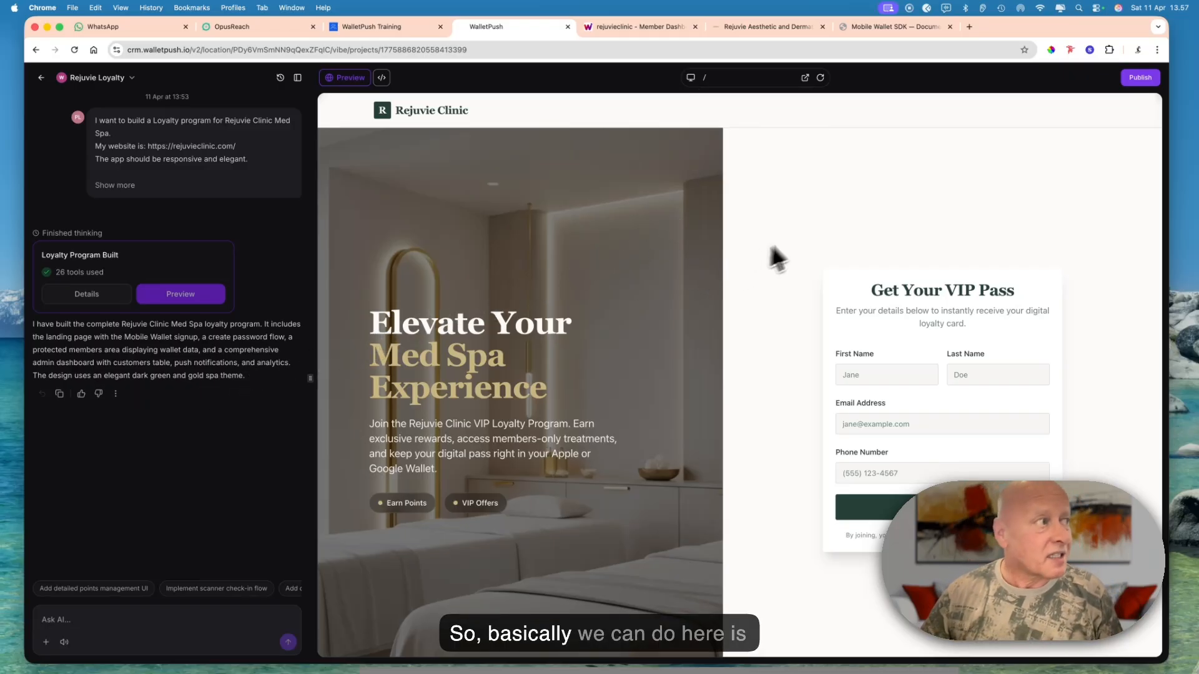
- Change the app's website address to rejuvie.vibepreview.com in the publishing settings
left_click(1137, 78)
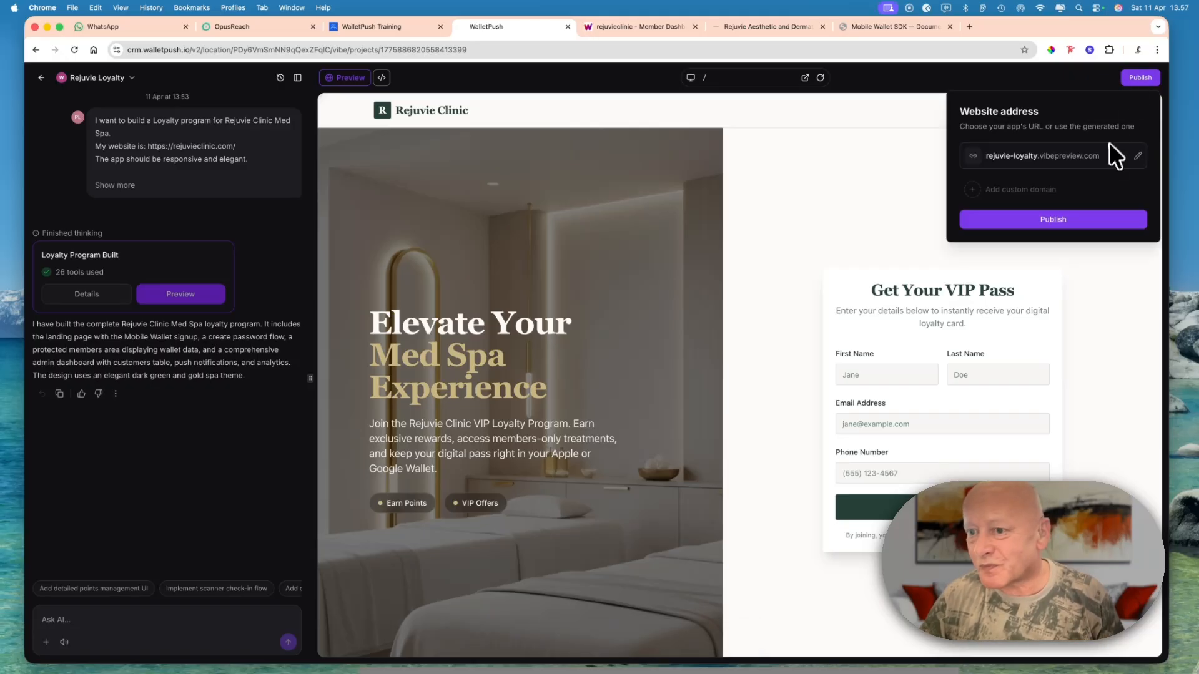
left_click(1138, 156)
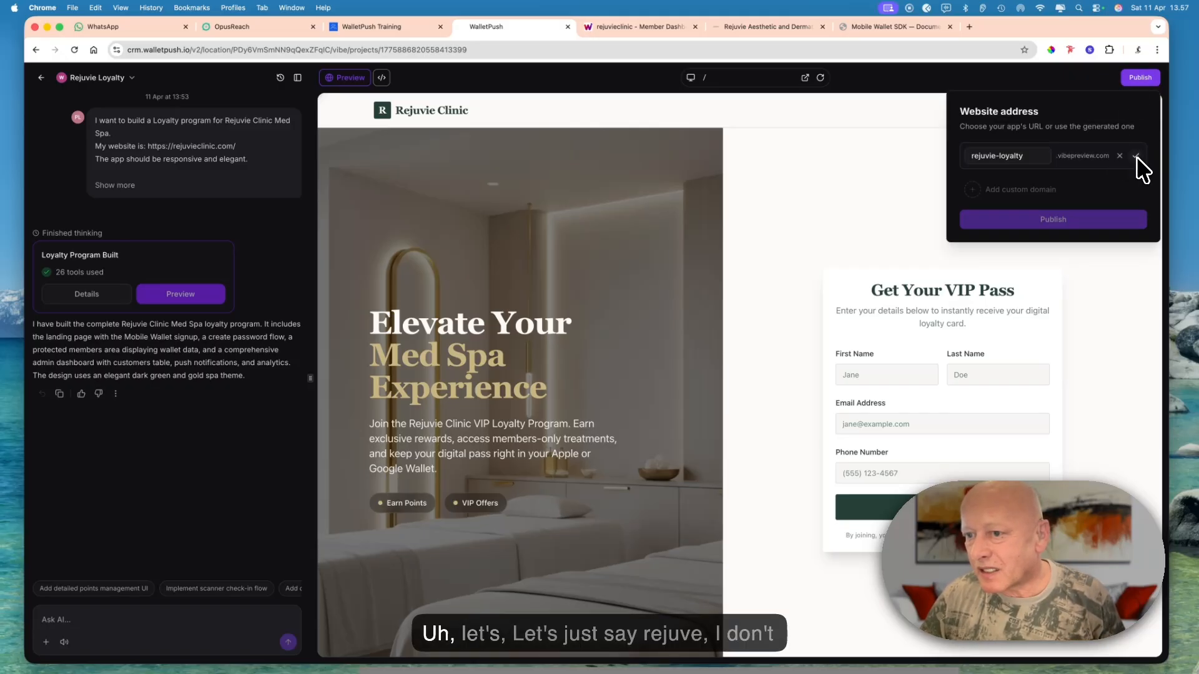
left_click(1040, 155)
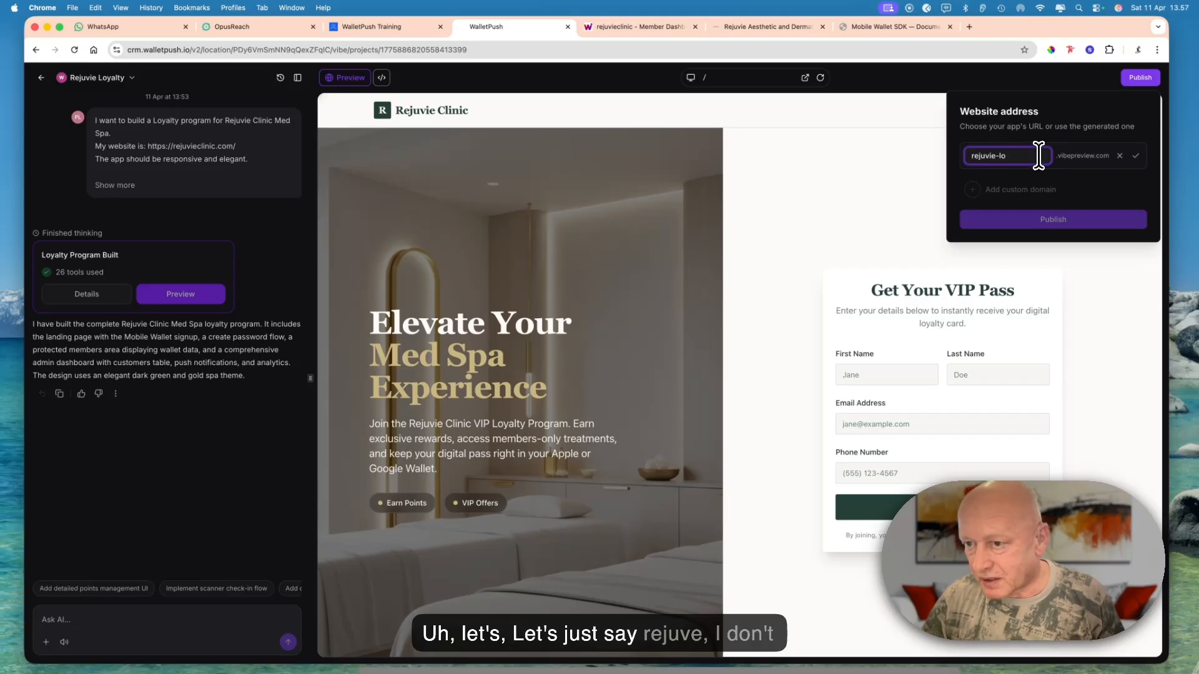
key("BackSpace")
key("BackSpace")
key("BackSpace")
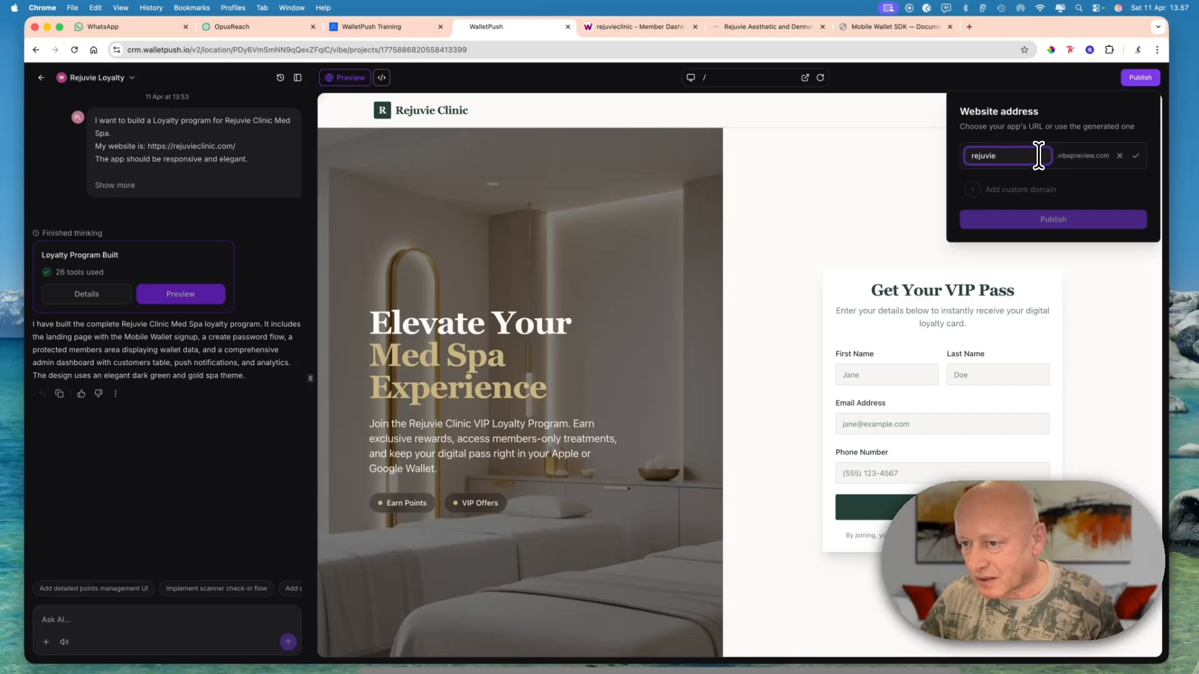
left_click(1134, 156)
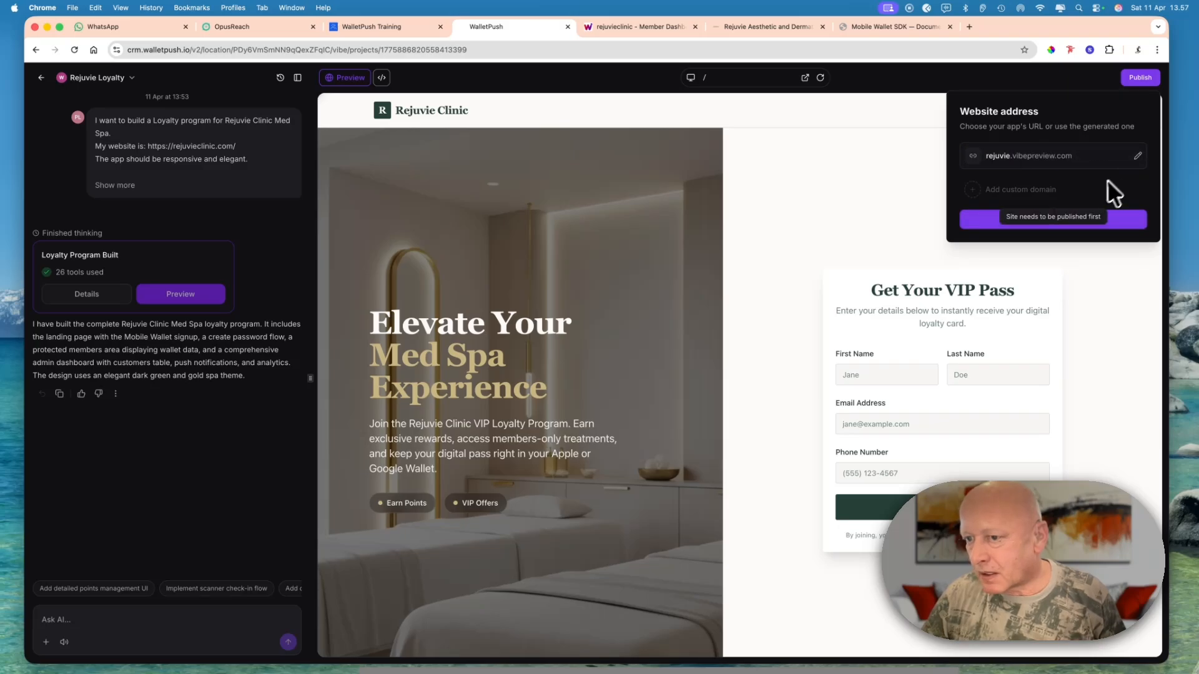
- Apply the generated website title, description and social image, and publish the app
left_click(1084, 223)
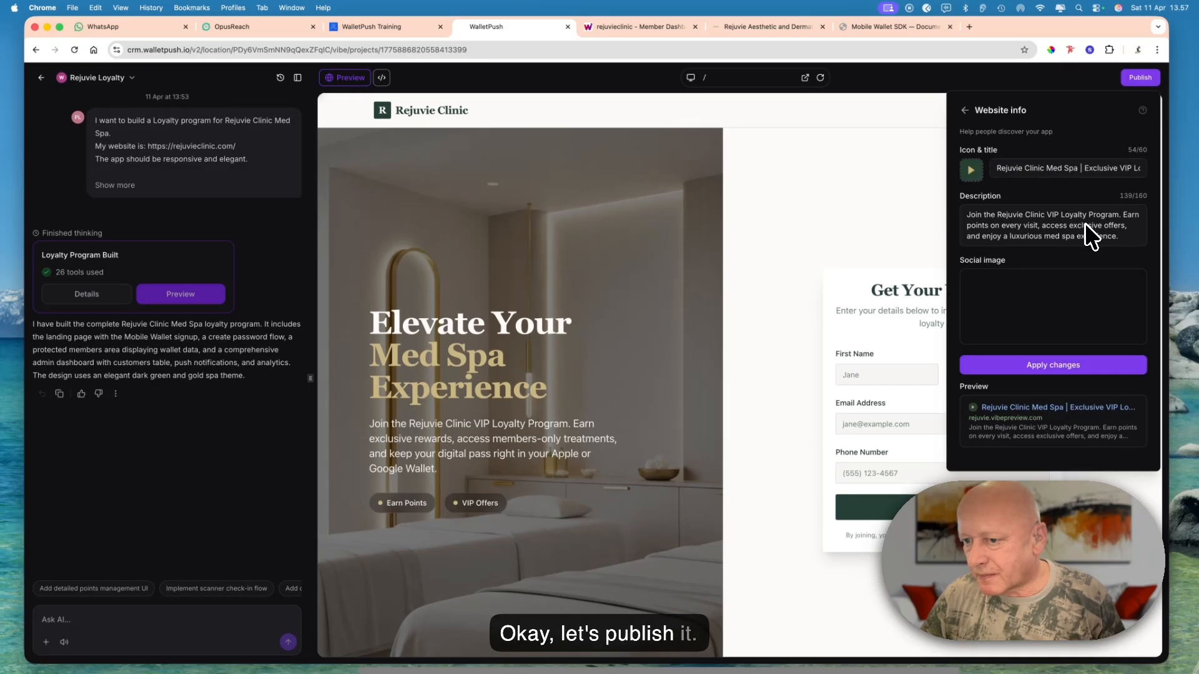
left_click(1045, 367)
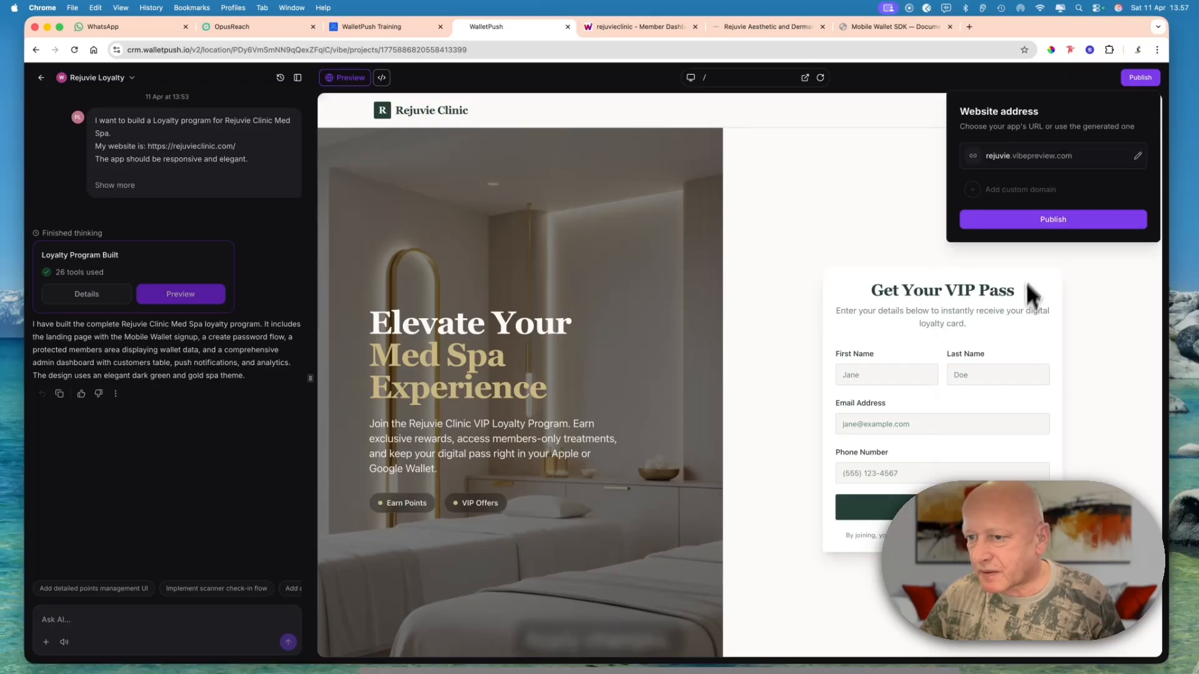
left_click(1042, 221)
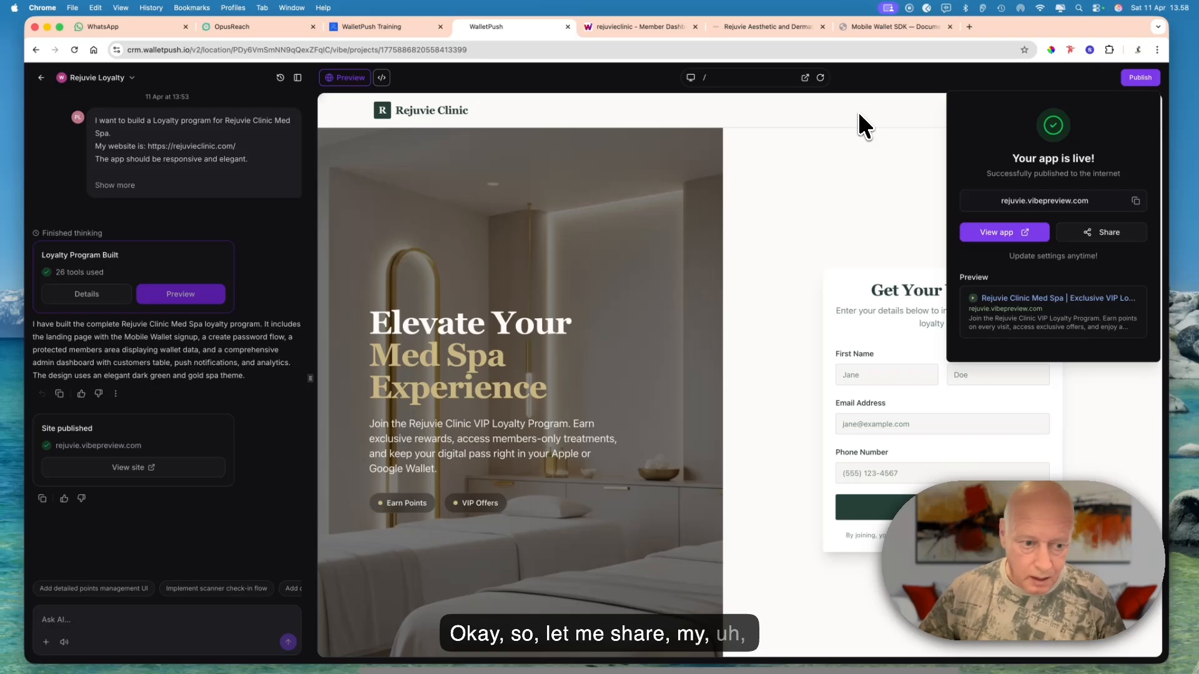
- Bring up the mirrored phone in Reflector and enter the customer's first and last name in the VIP pass form
mouse_move(305, 663)
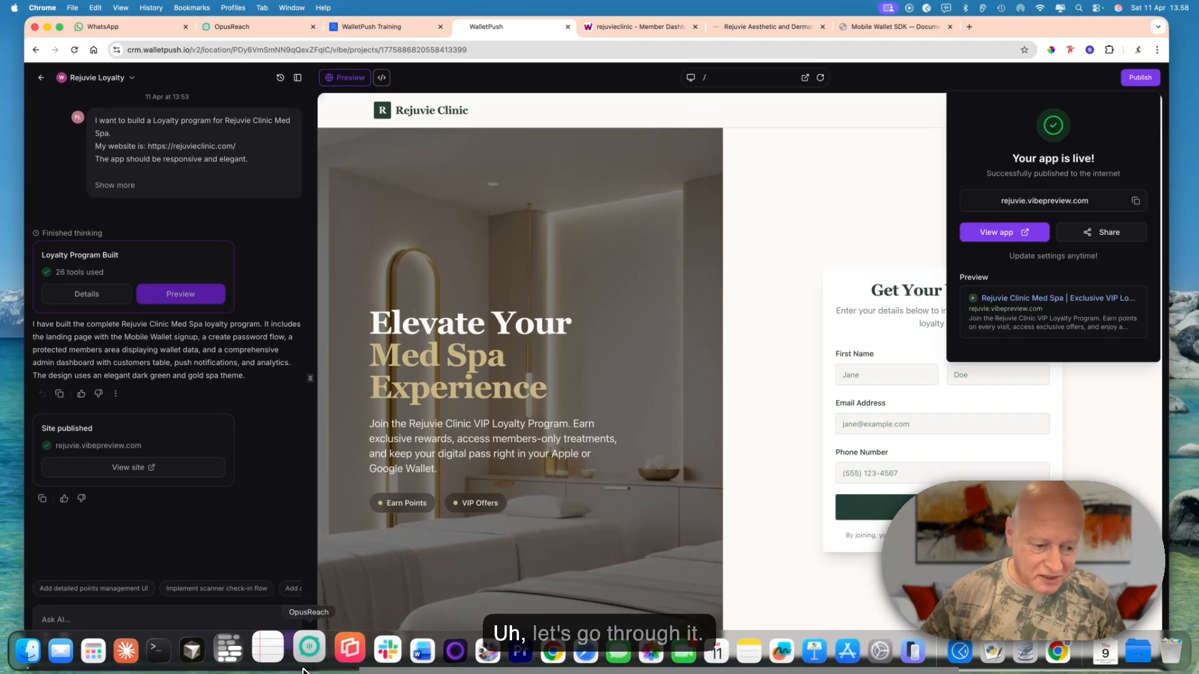
left_click(335, 655)
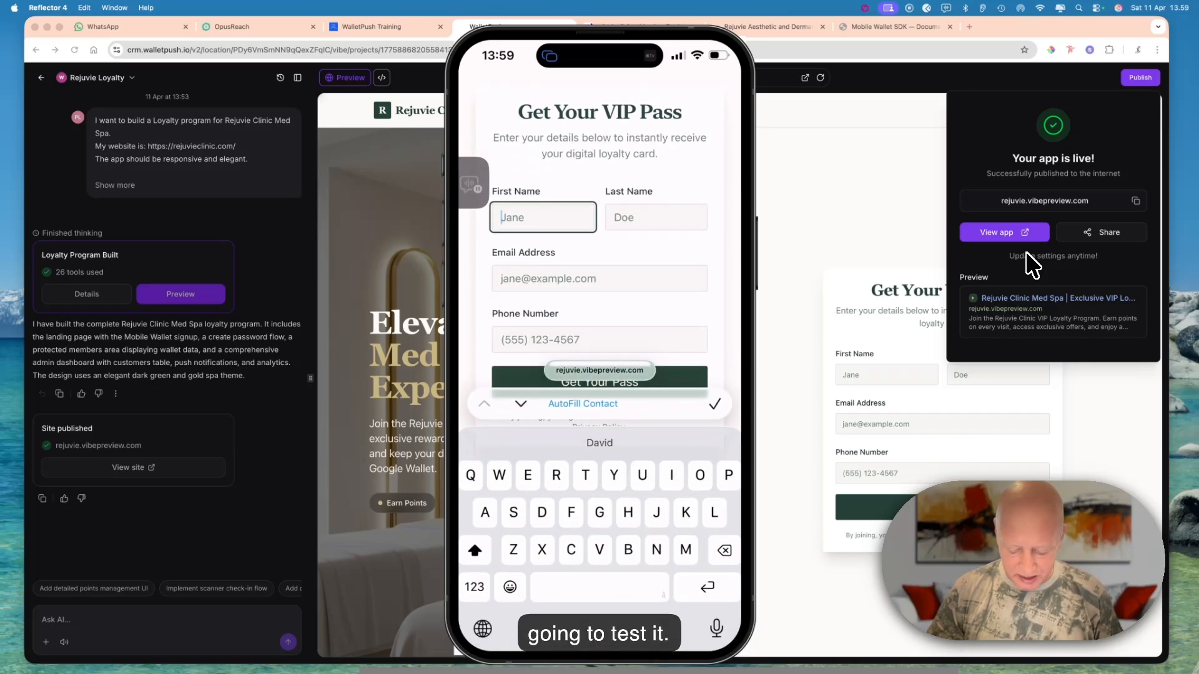
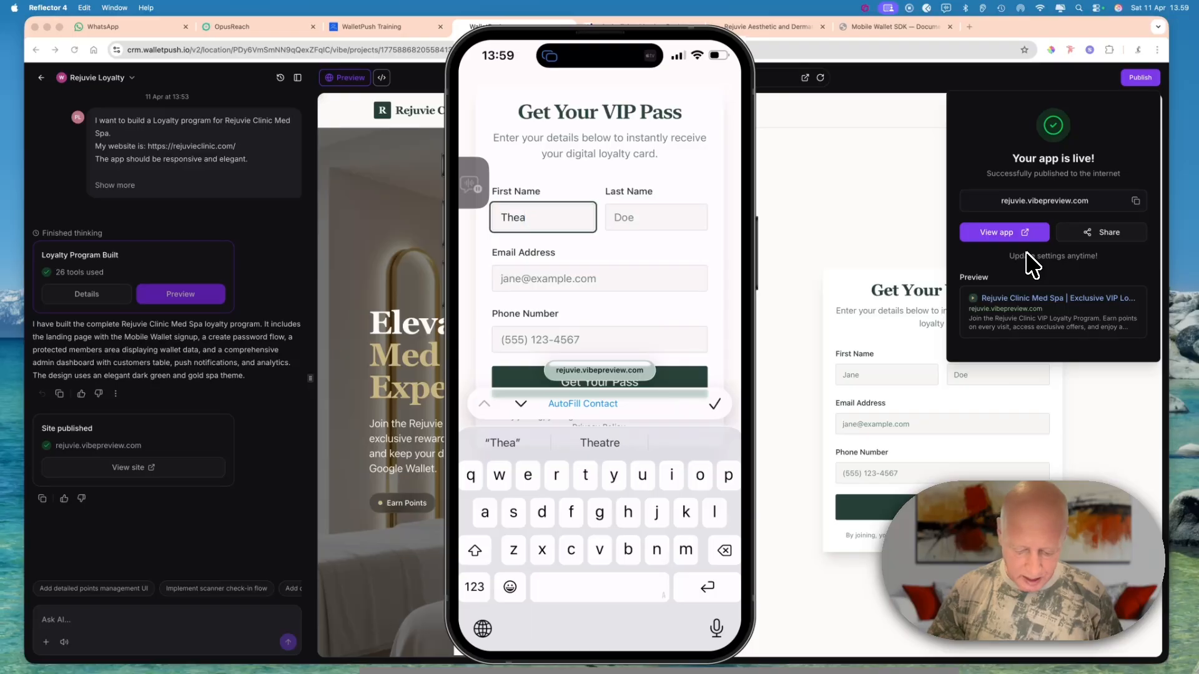
key("Tab")
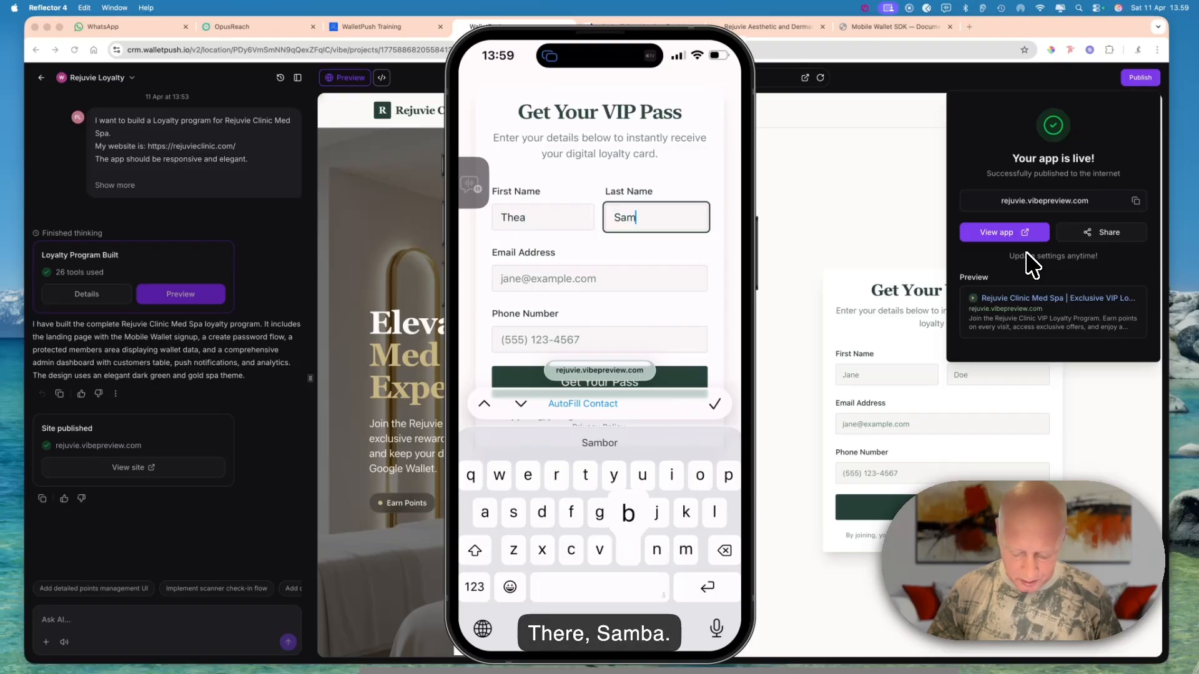
key("Tab")
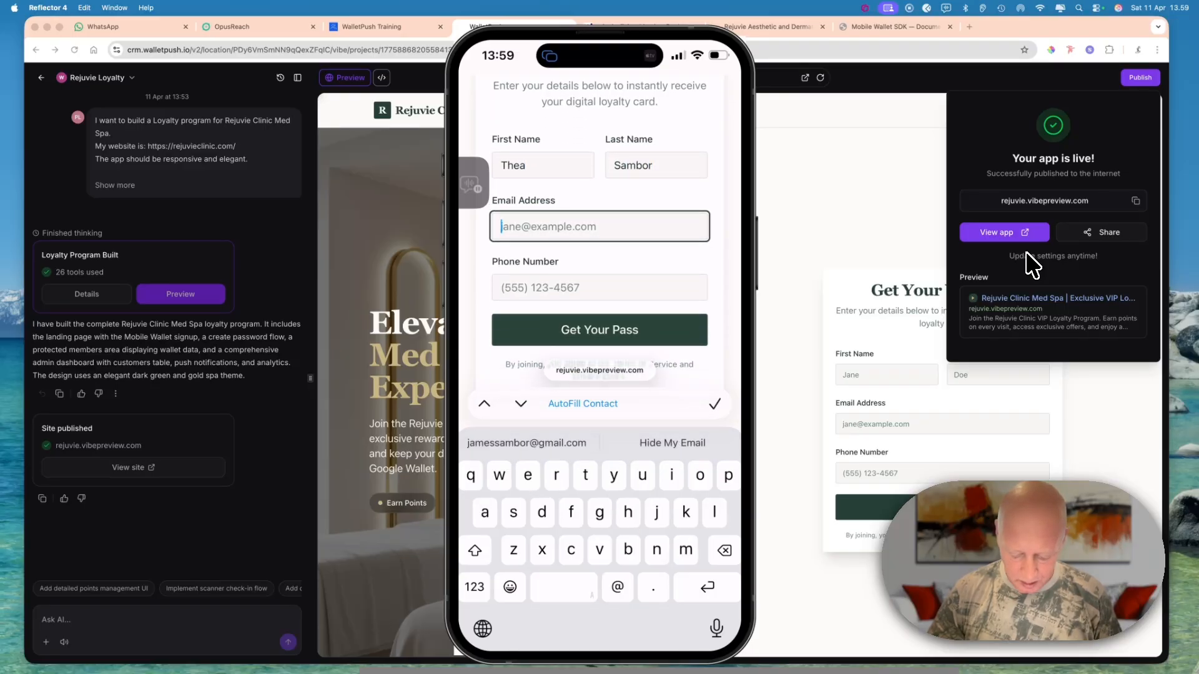
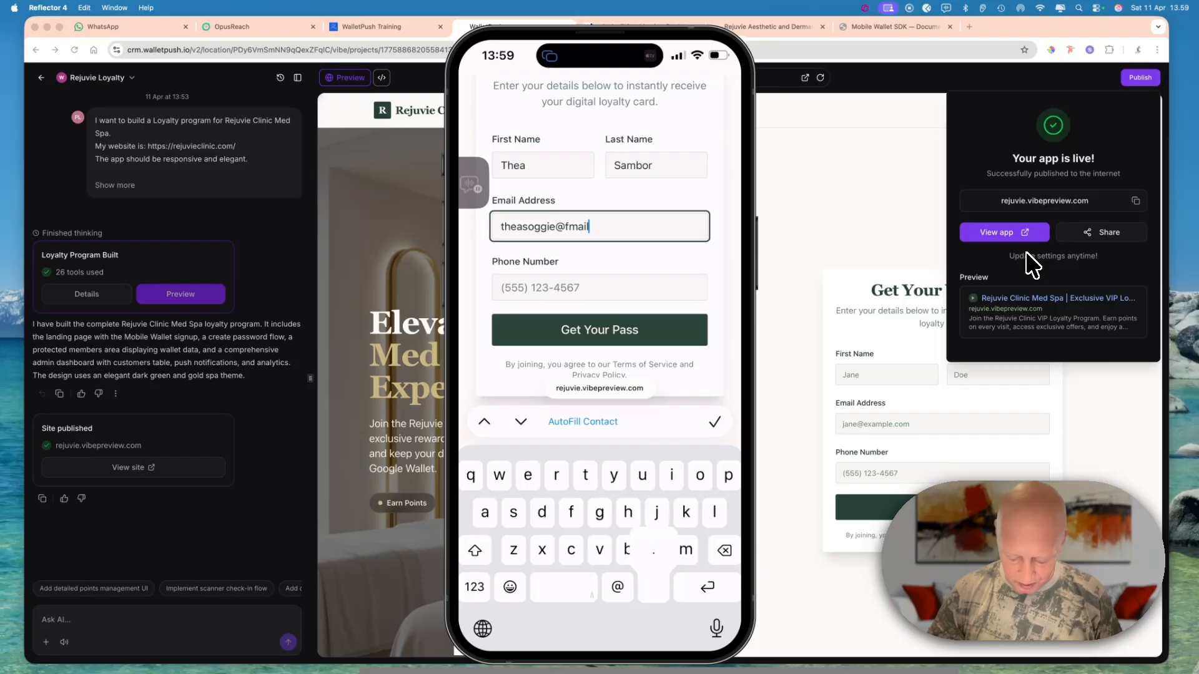
- Fill in the customer's email address and phone number to sign up for the VIP pass on the phone
key("Tab")
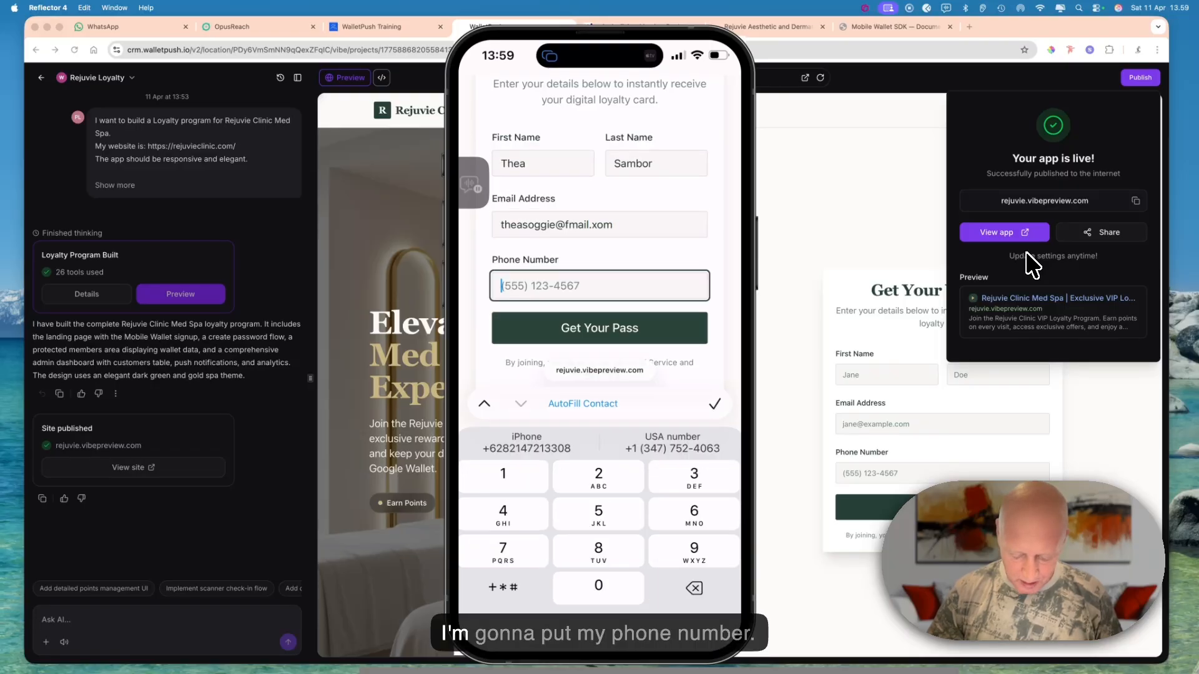
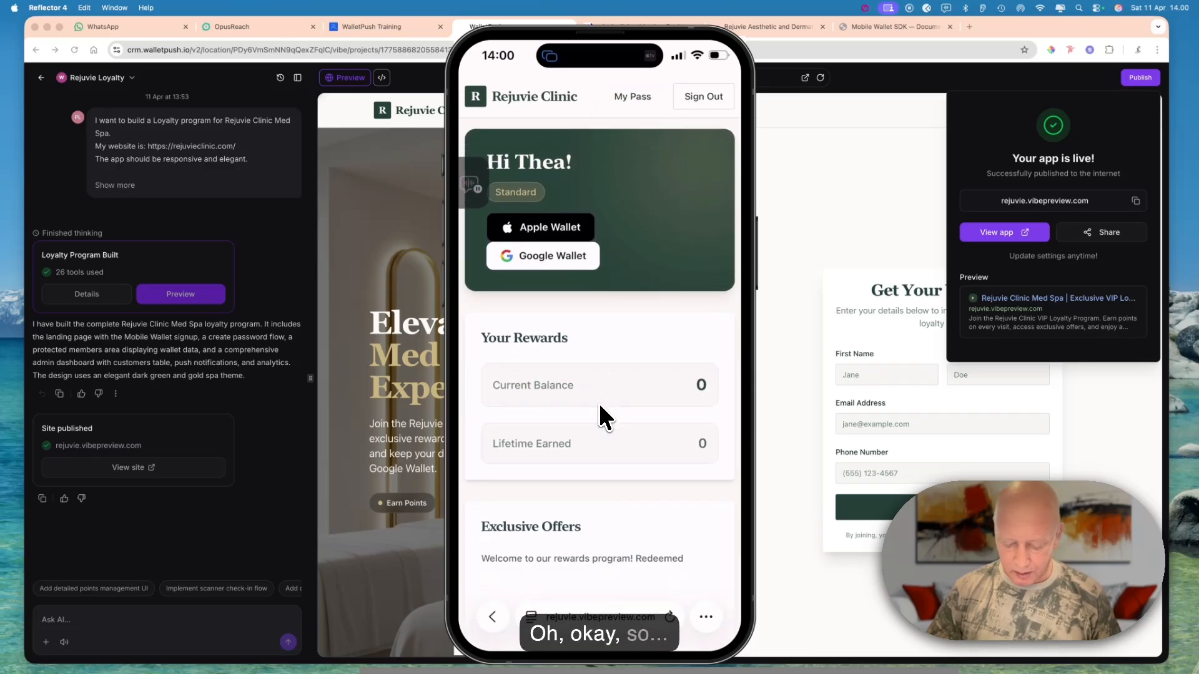
- Look over the member's rewards page, and open the /admin/register route in the preview with the phone window moved clear of its form
scroll(598, 404, "down", 2)
scroll(599, 403, "up", 2)
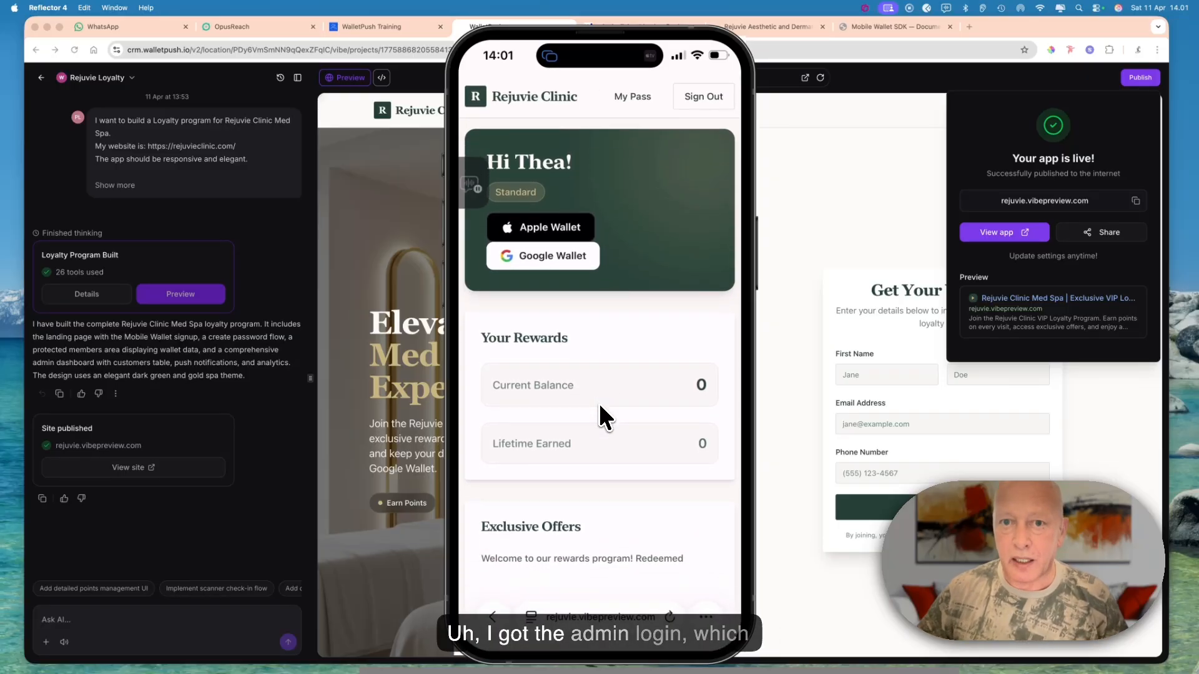
left_click_drag(669, 81, 635, 182)
left_click(707, 78)
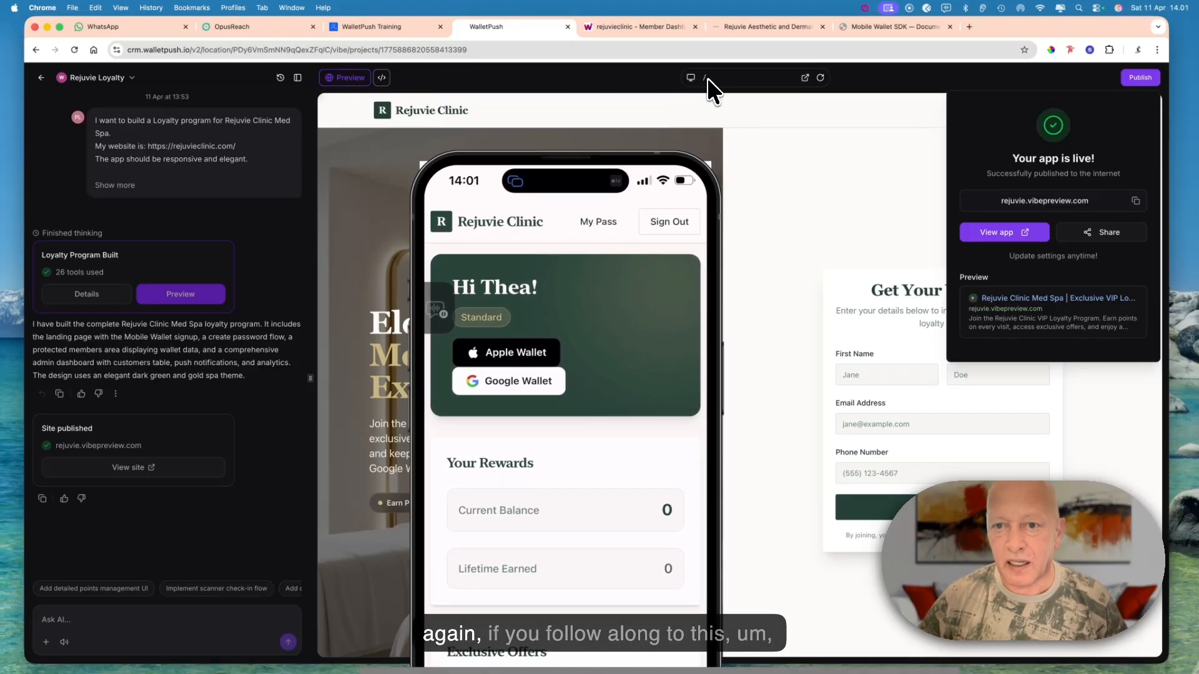
left_click(707, 78)
left_click(707, 77)
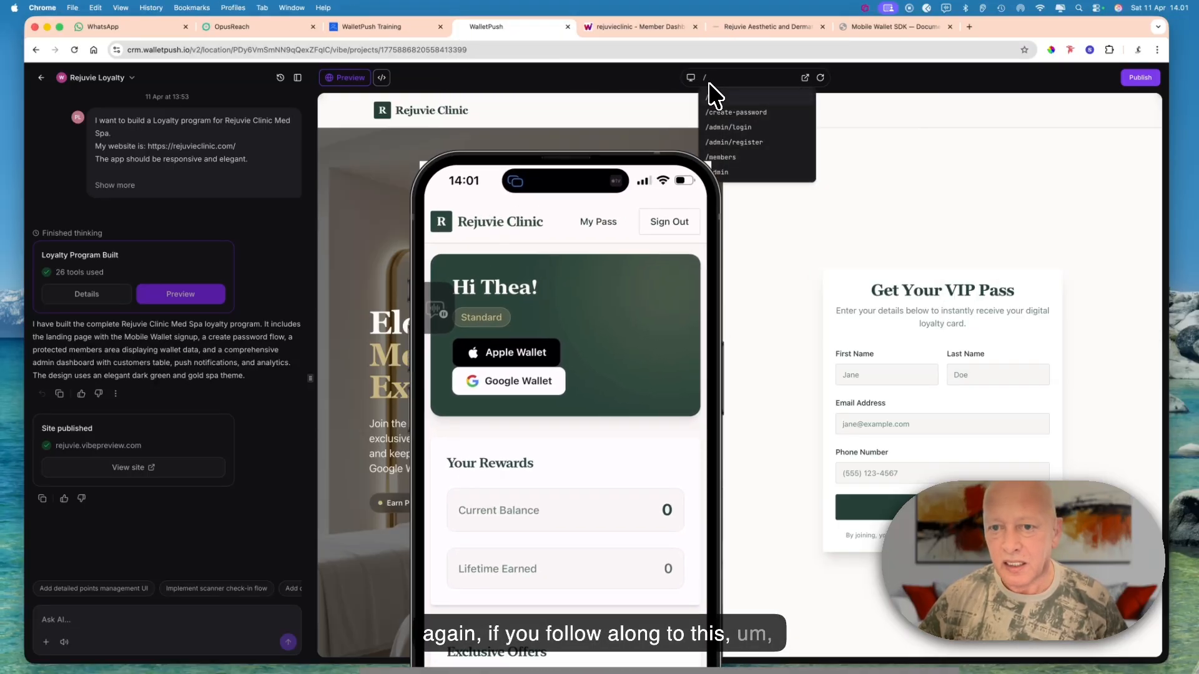
left_click(733, 142)
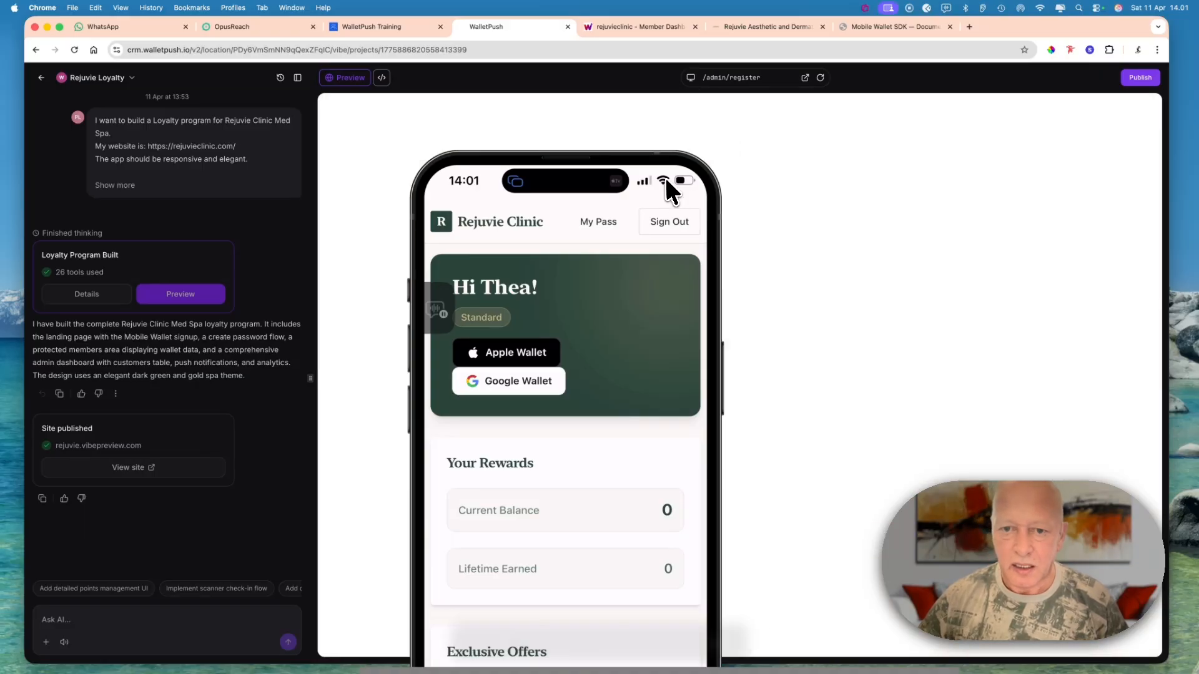
left_click(664, 166)
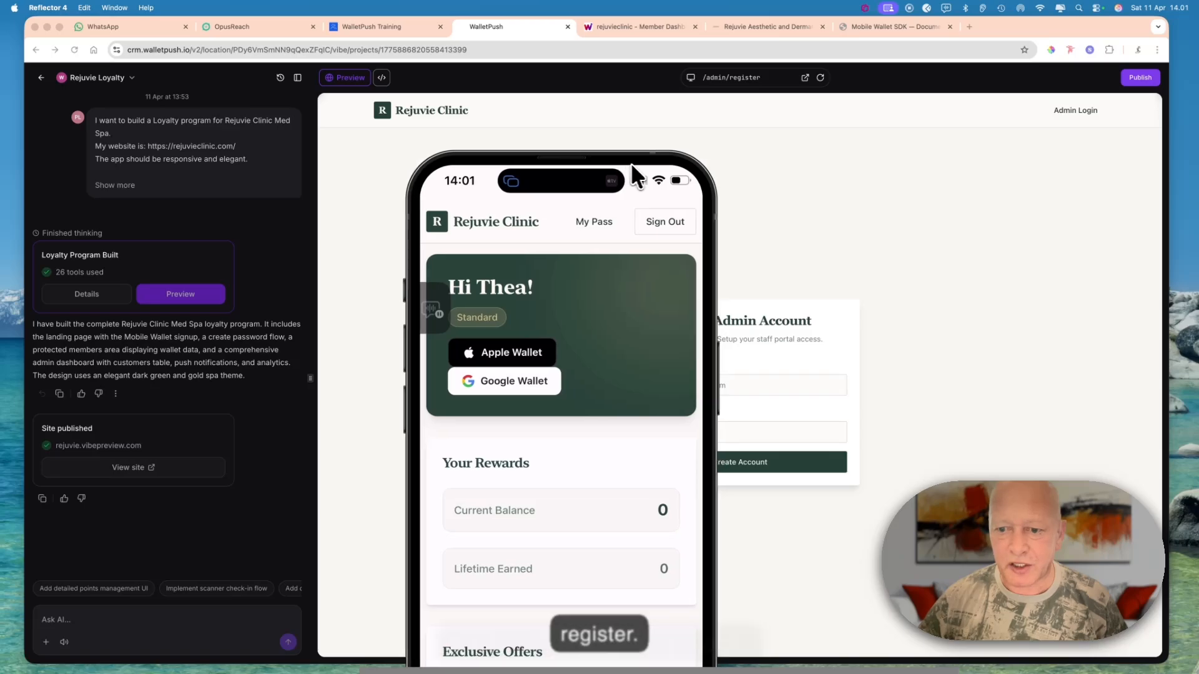
left_click_drag(632, 167, 513, 160)
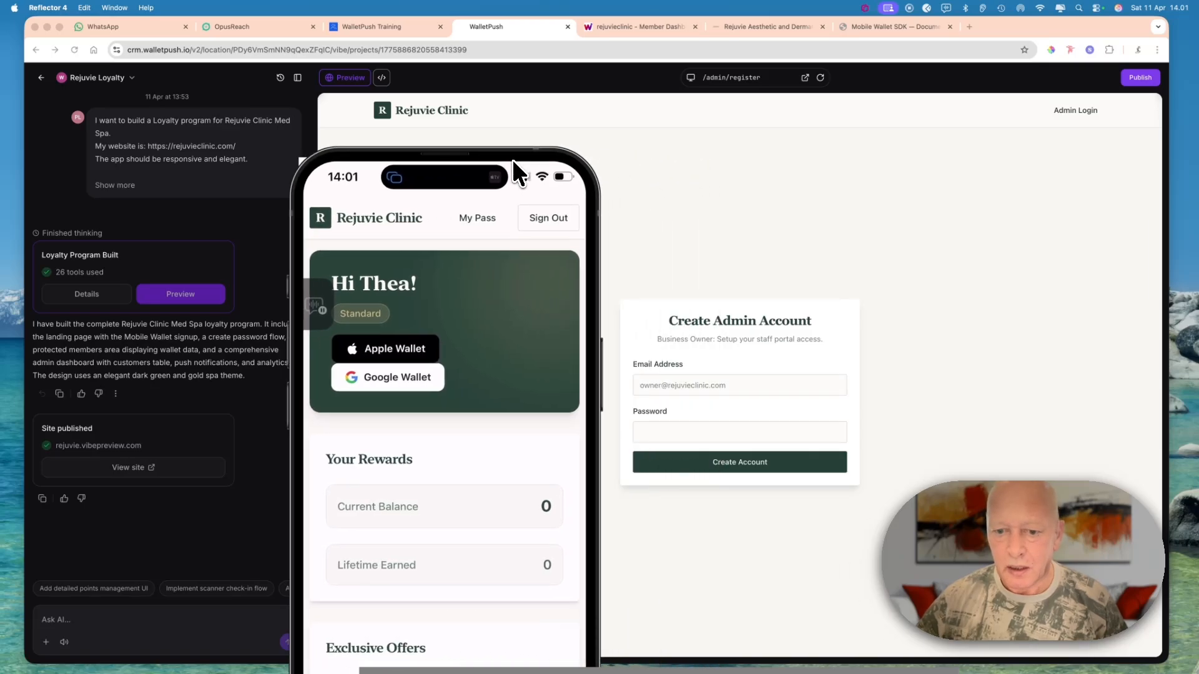
- Create the admin account with the owner's email address and an account password, and decline saving the password in the browser
left_click(674, 385)
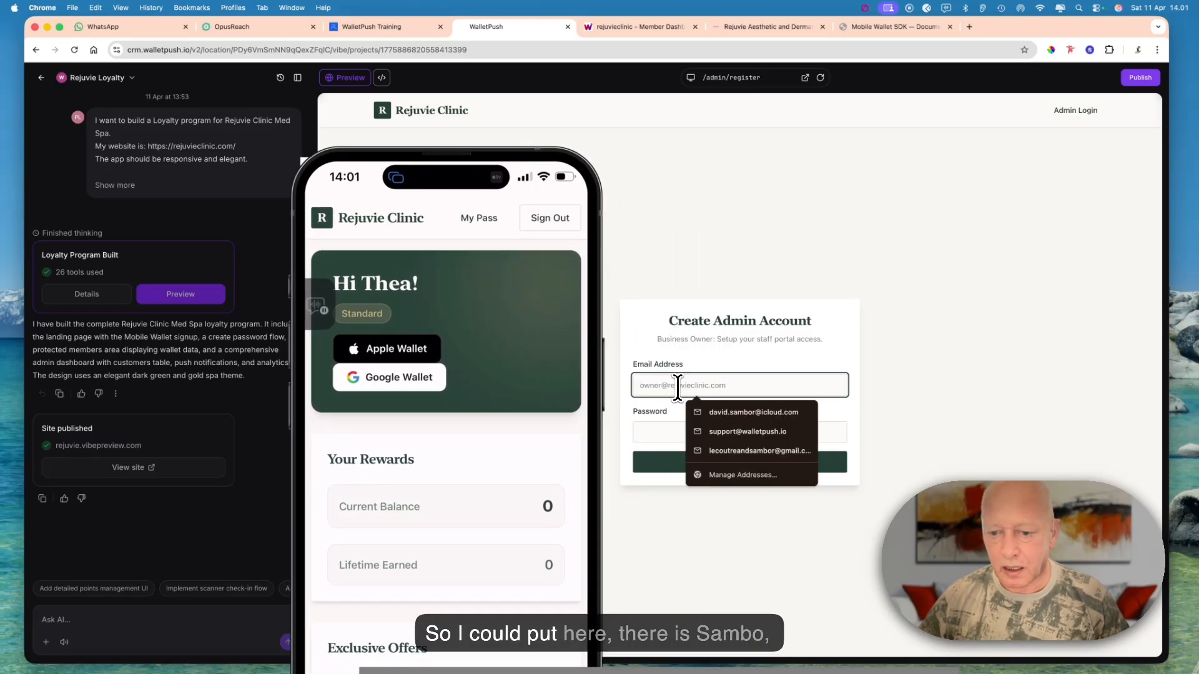
left_click(709, 411)
left_click(663, 432)
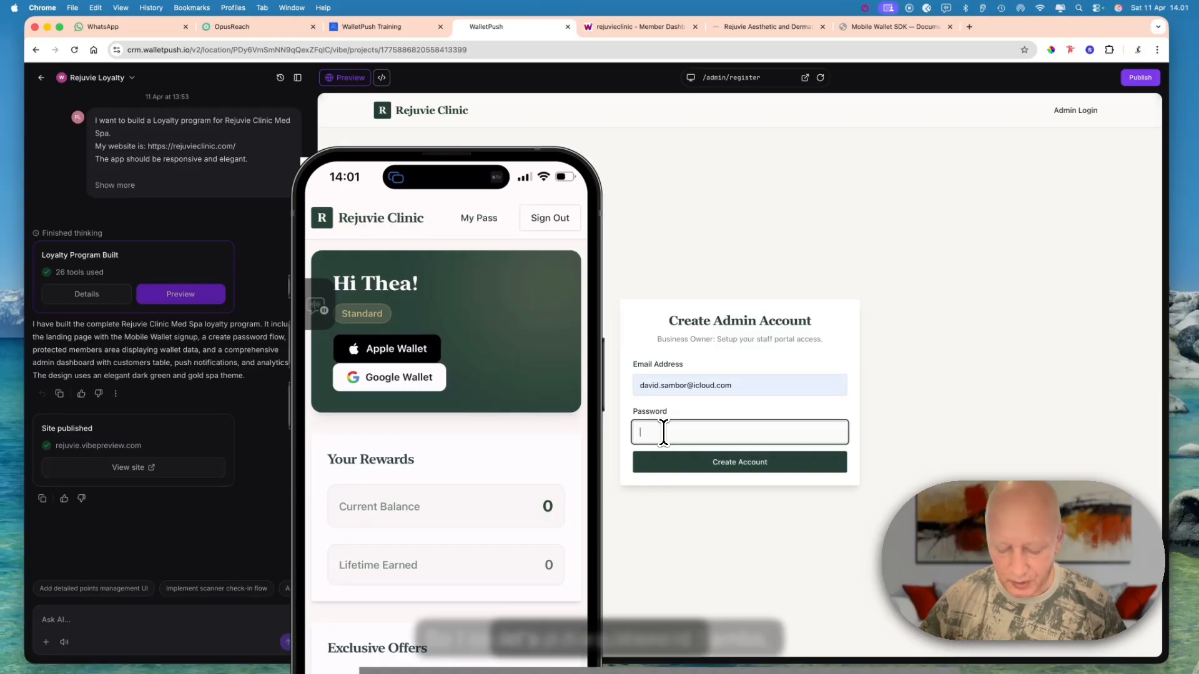
type("a")
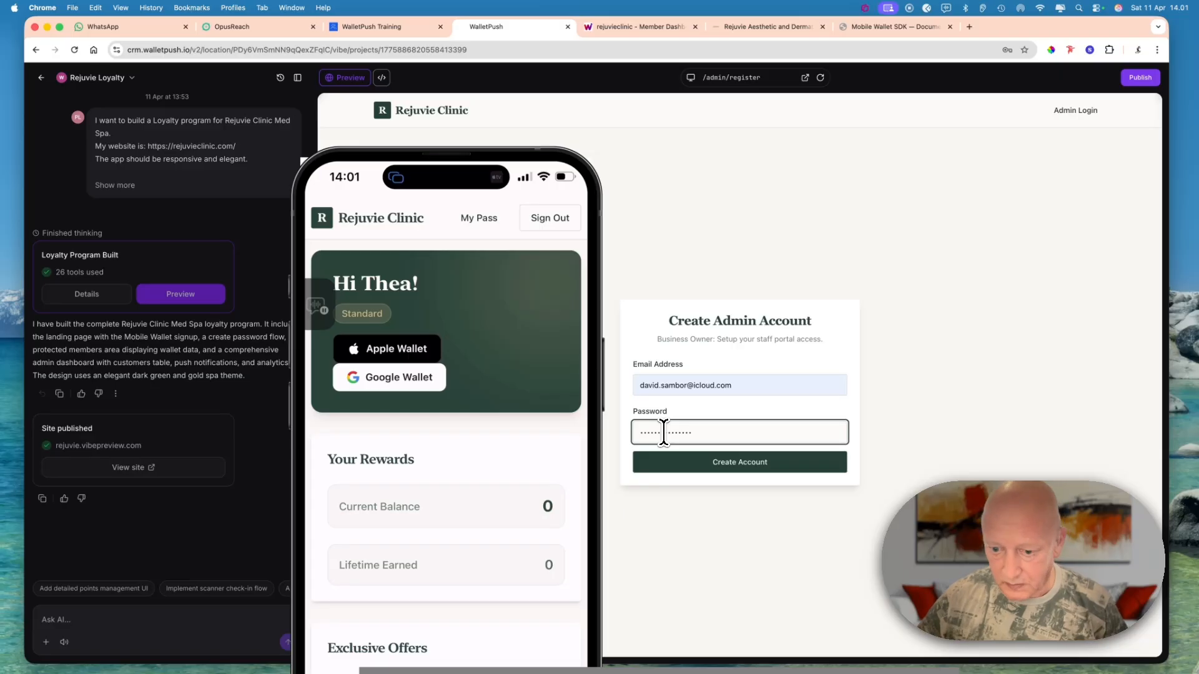
left_click(773, 473)
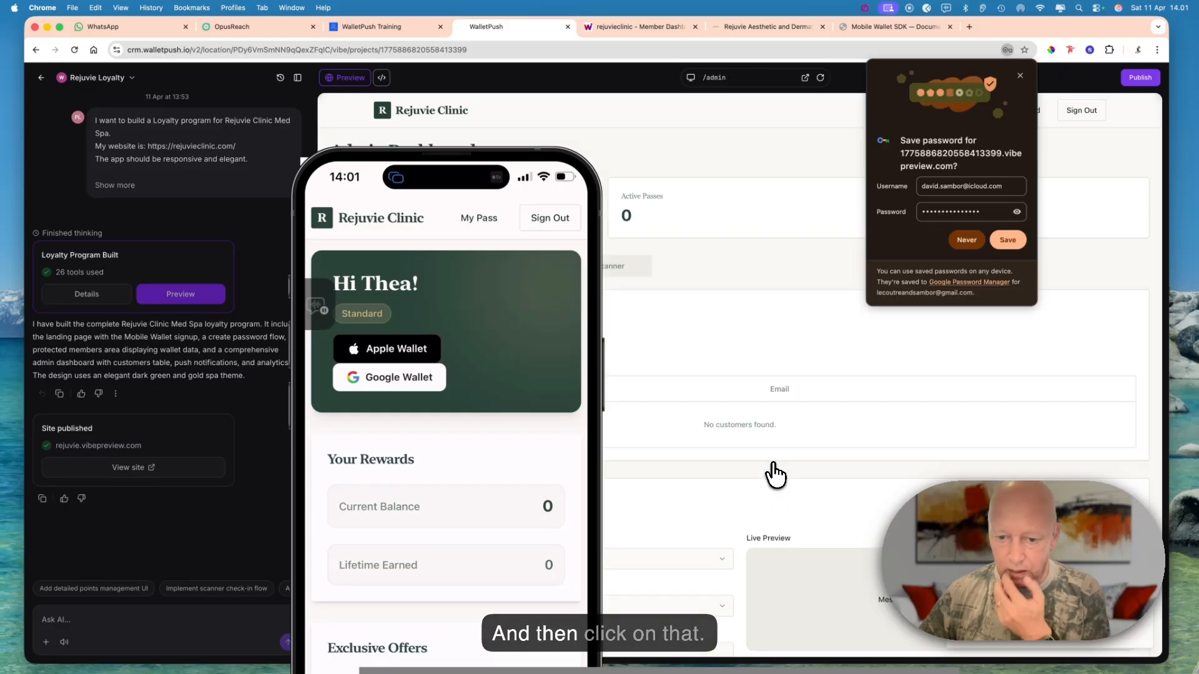
left_click(967, 240)
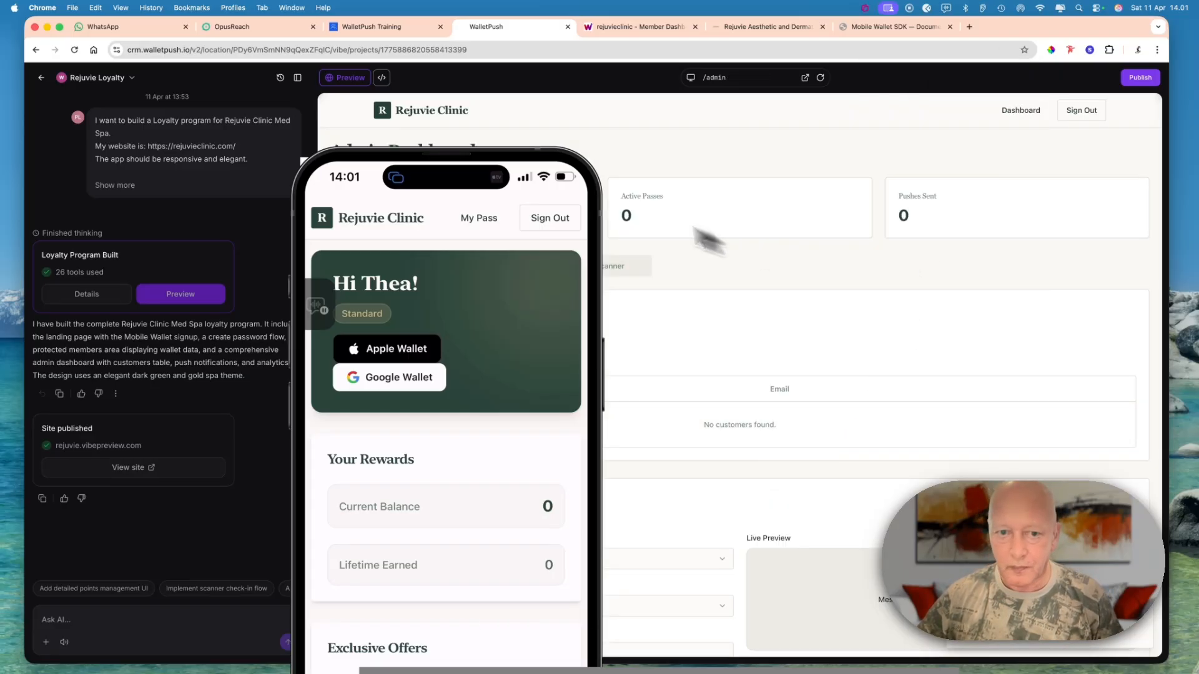
- Move the phone window clear of the admin dashboard and set the push notification's target field to Push Notification
left_click_drag(500, 172, 181, 125)
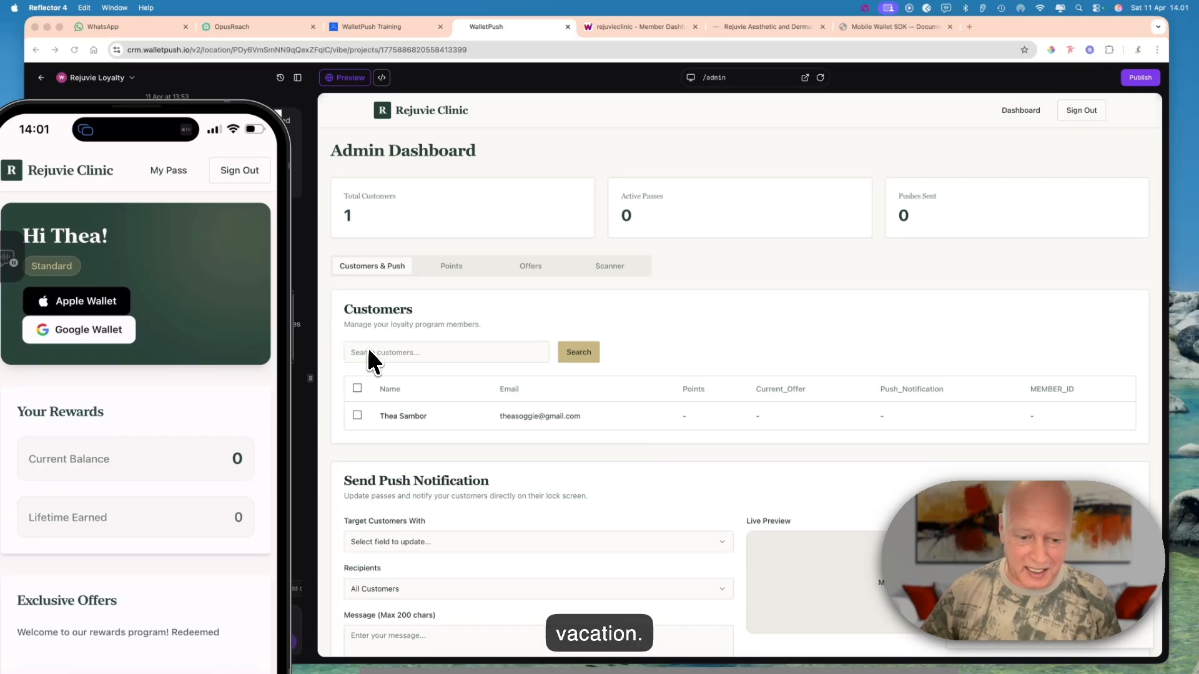
scroll(394, 406, "down", 2)
scroll(393, 406, "down", 2)
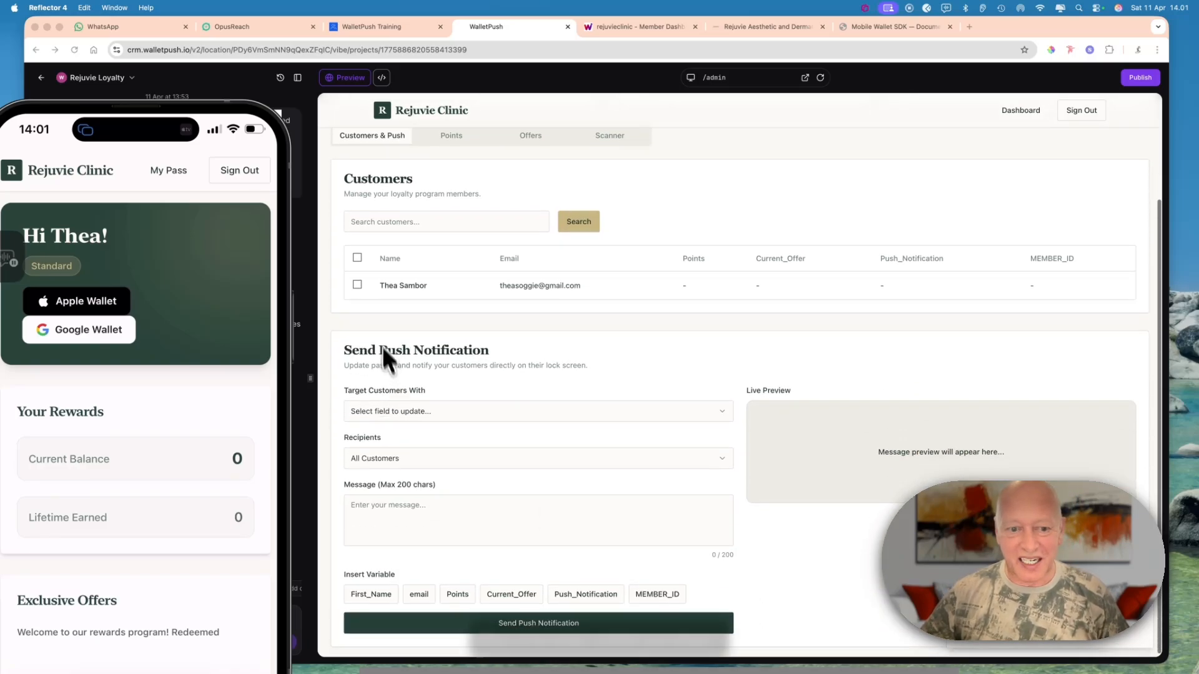
left_click(354, 281)
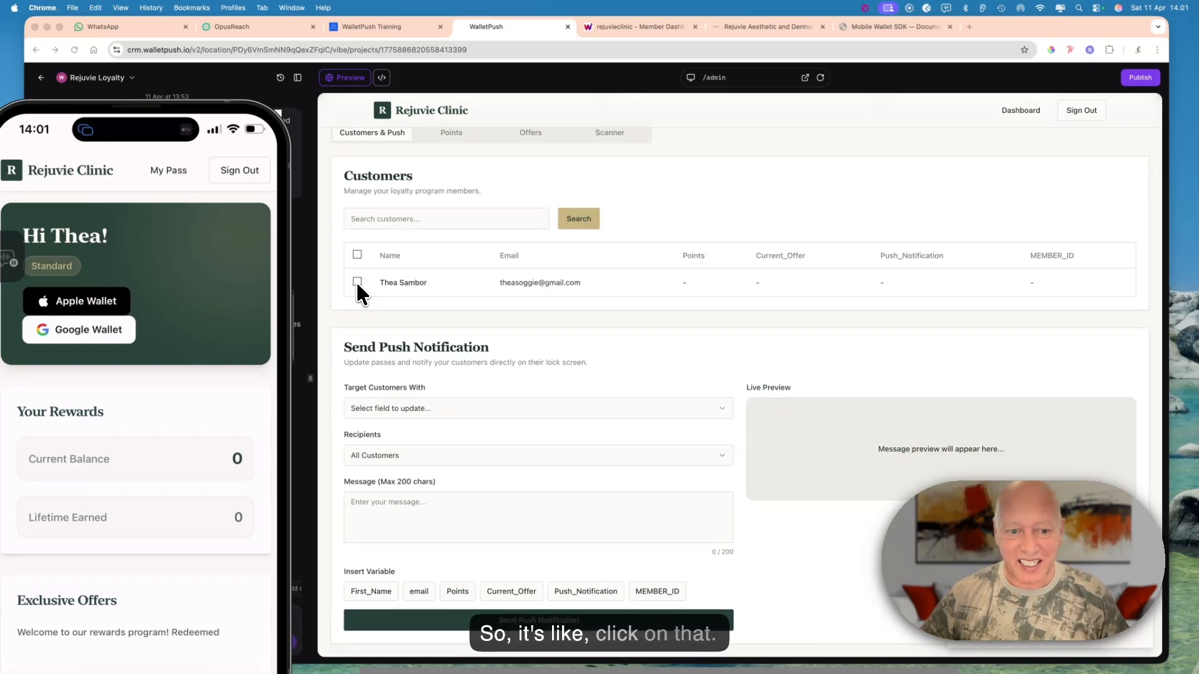
left_click(407, 409)
left_click(401, 465)
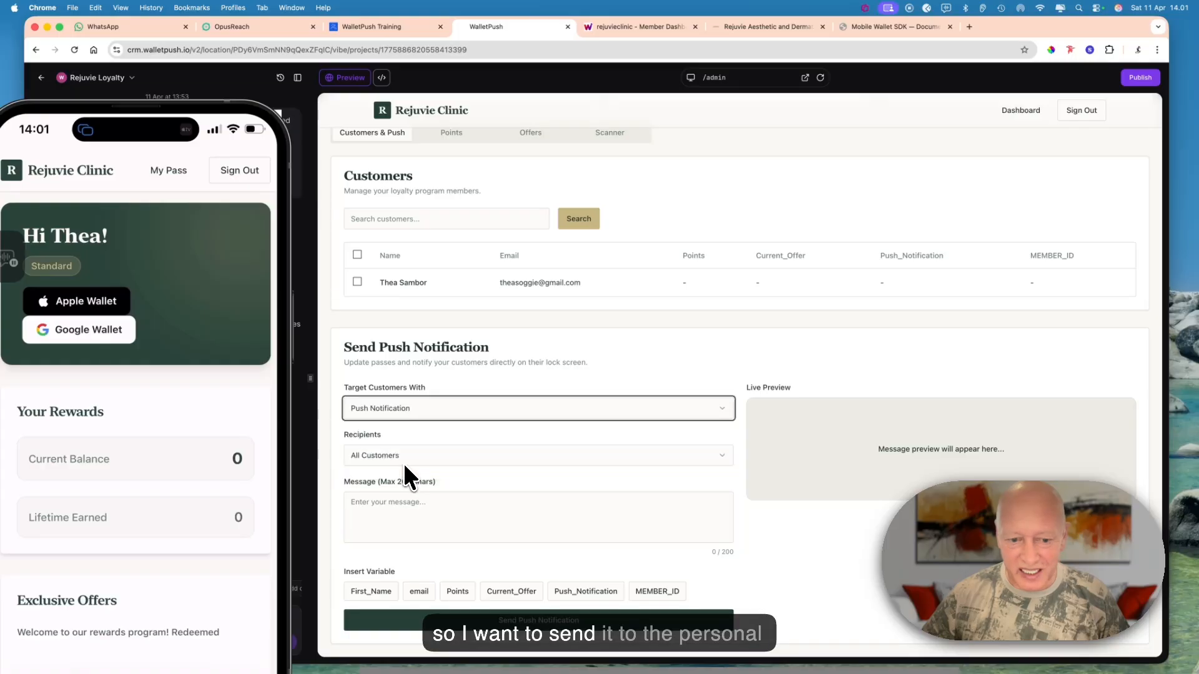
- Begin the push notification message with "Hi" followed by the First_Name variable
left_click(408, 502)
type("H")
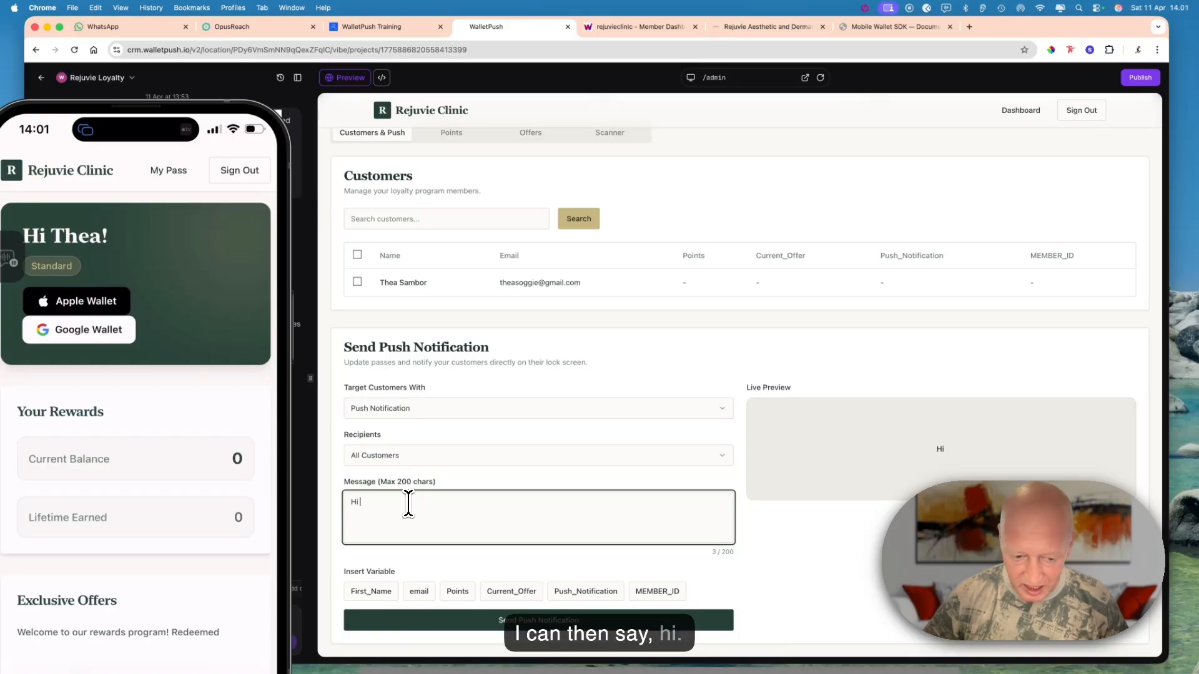
type("i")
scroll(400, 512, "up", 1)
left_click(371, 606)
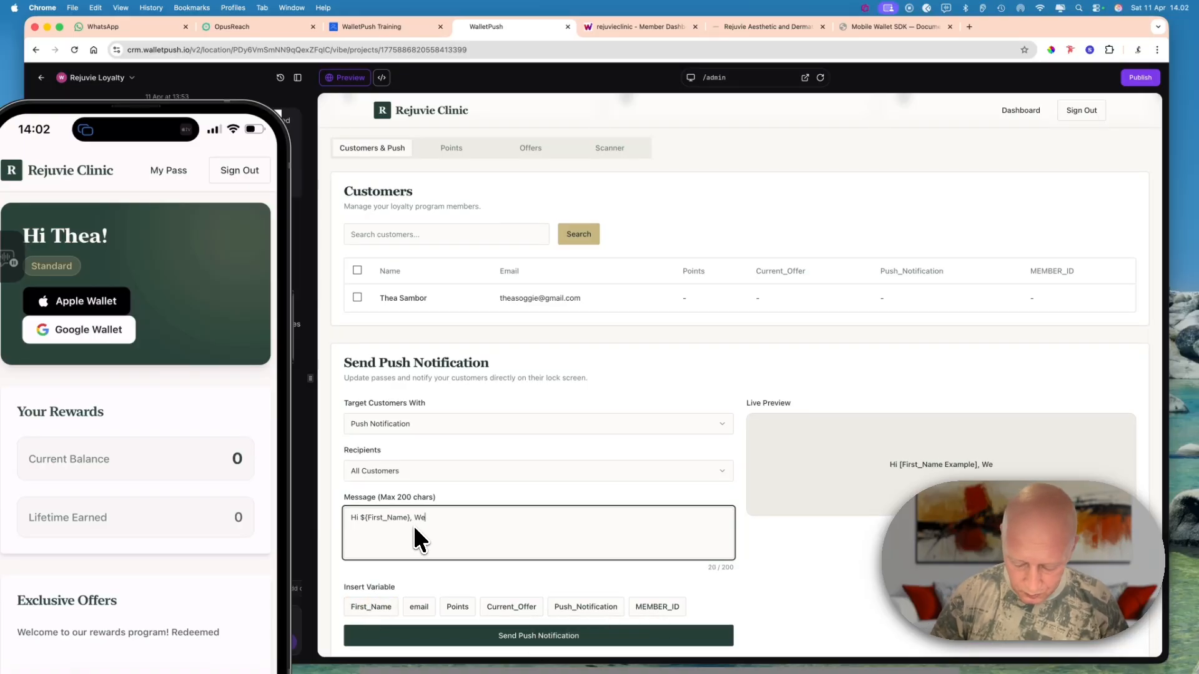
- Complete the message with ", Welcome to our VIP program. Hope to see you soon" and send the push notification to all customers
type(", Welcome to ")
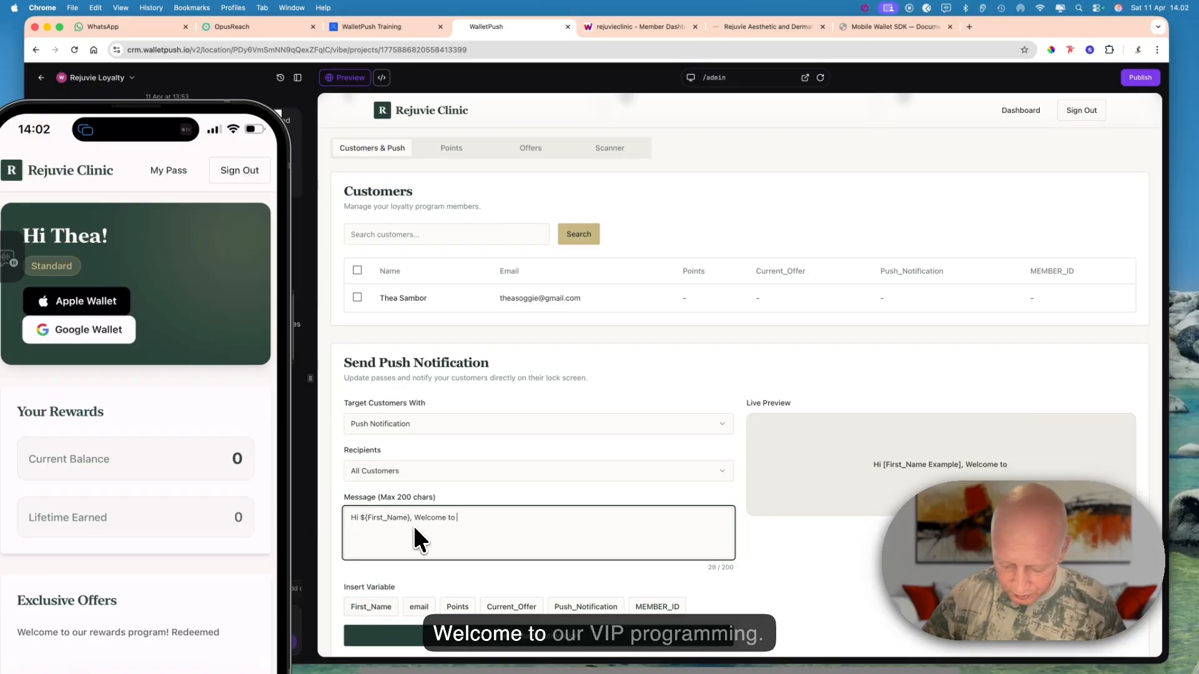
type("our ")
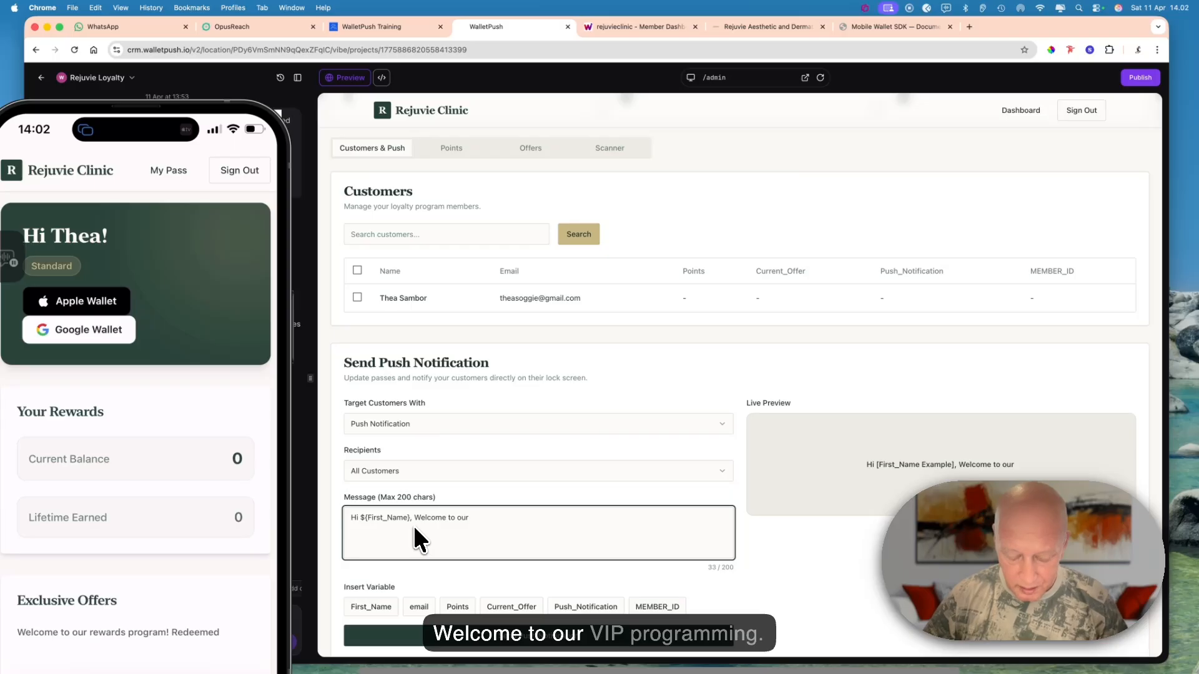
type("VI")
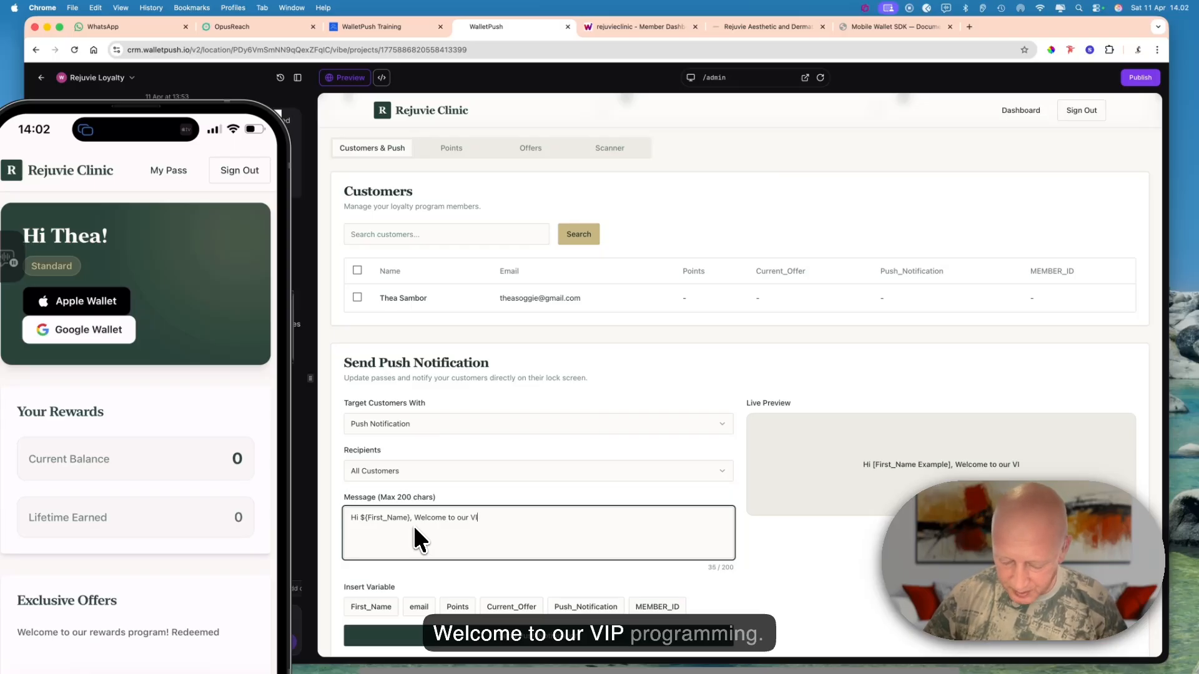
type("P pr")
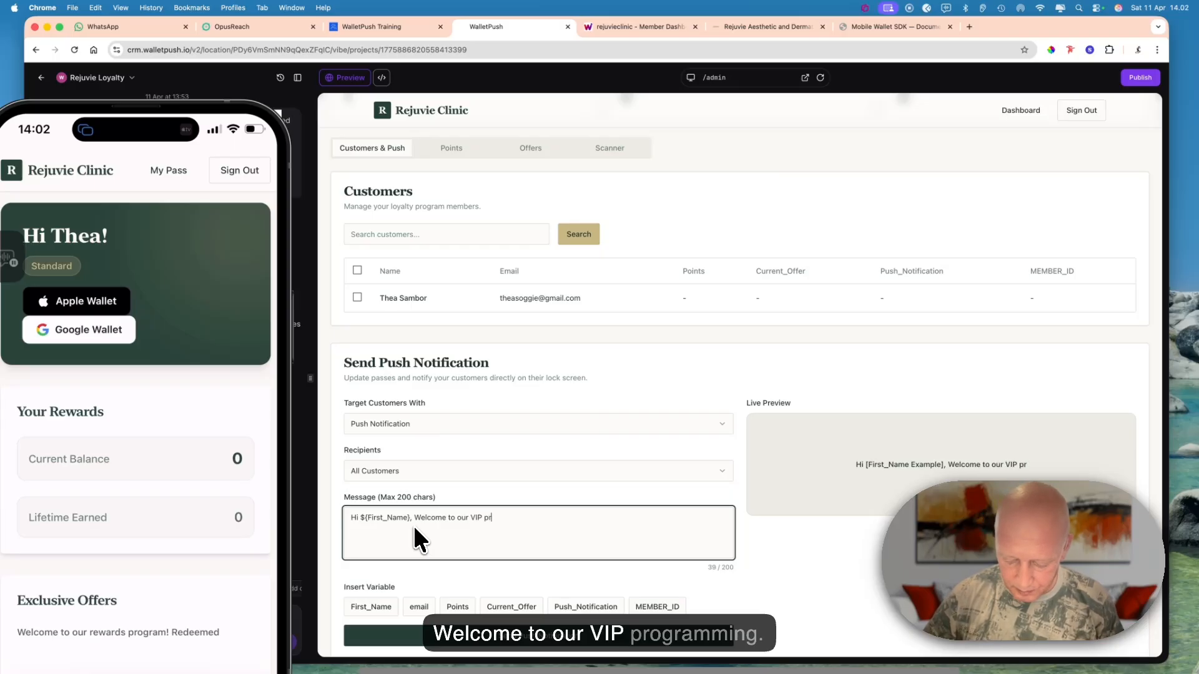
type("ogram. ")
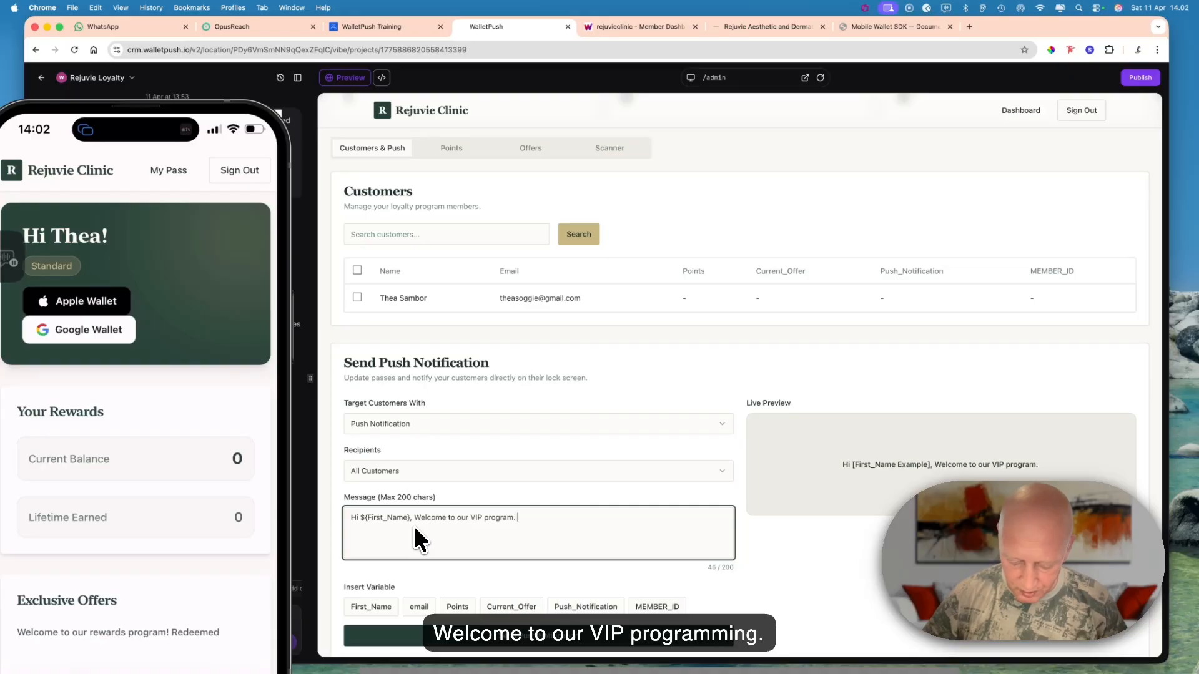
type("Hope t")
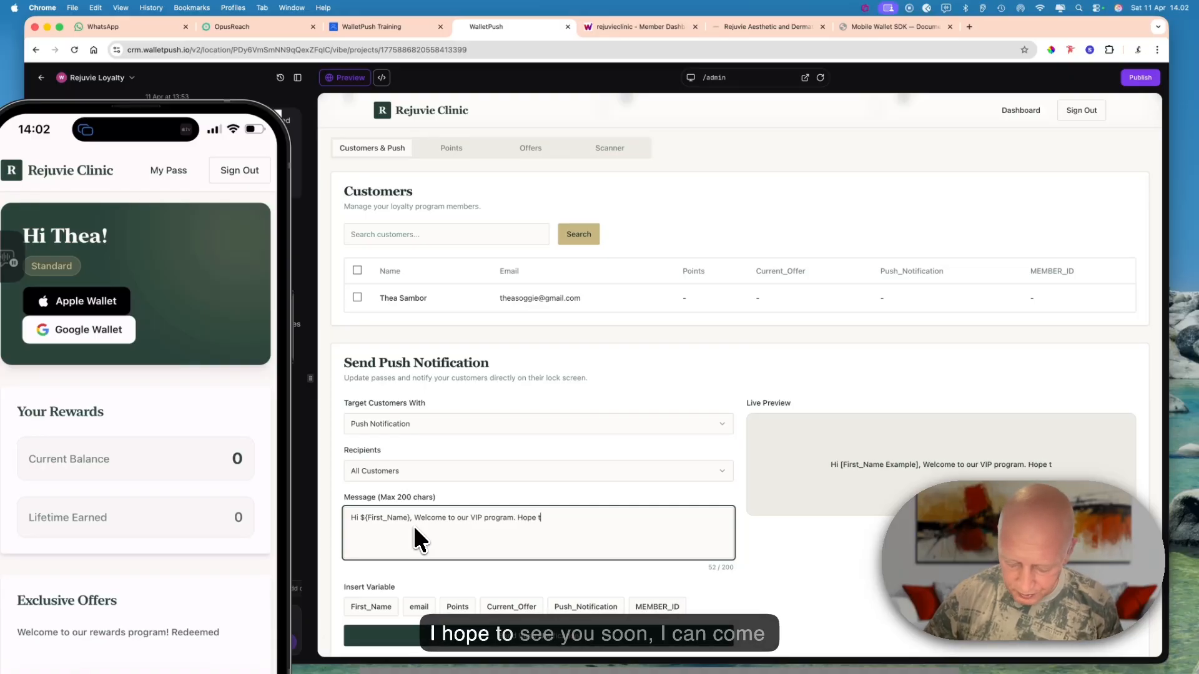
type("o see you soon")
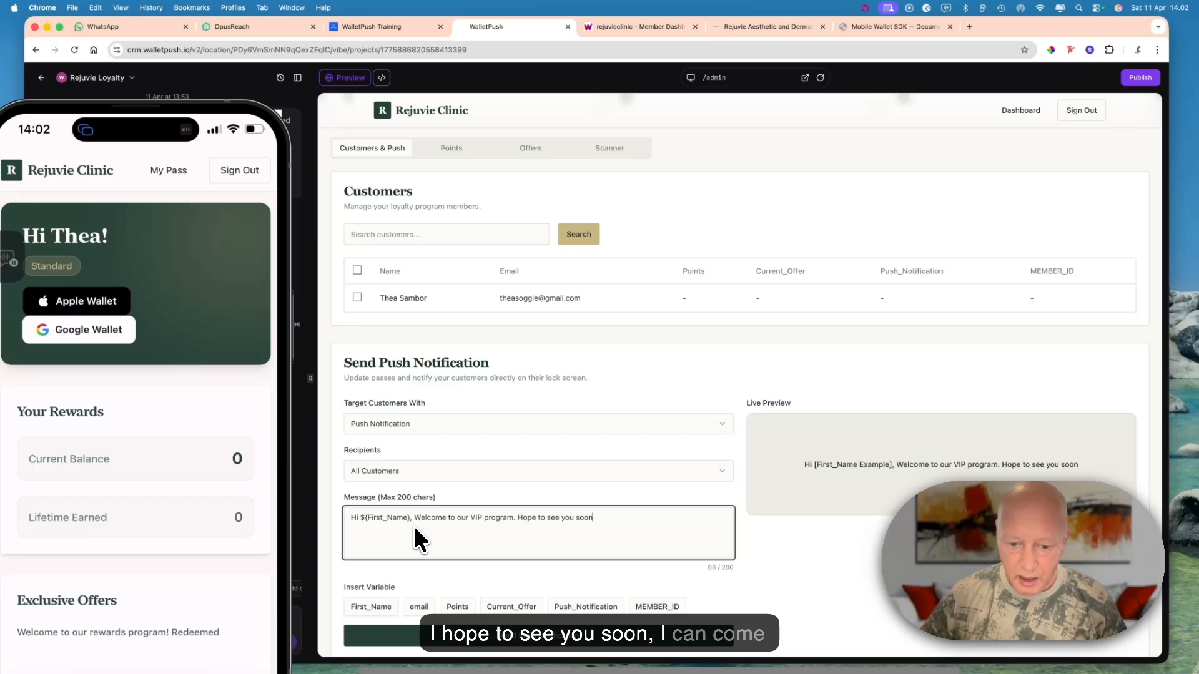
scroll(413, 528, "down", 1)
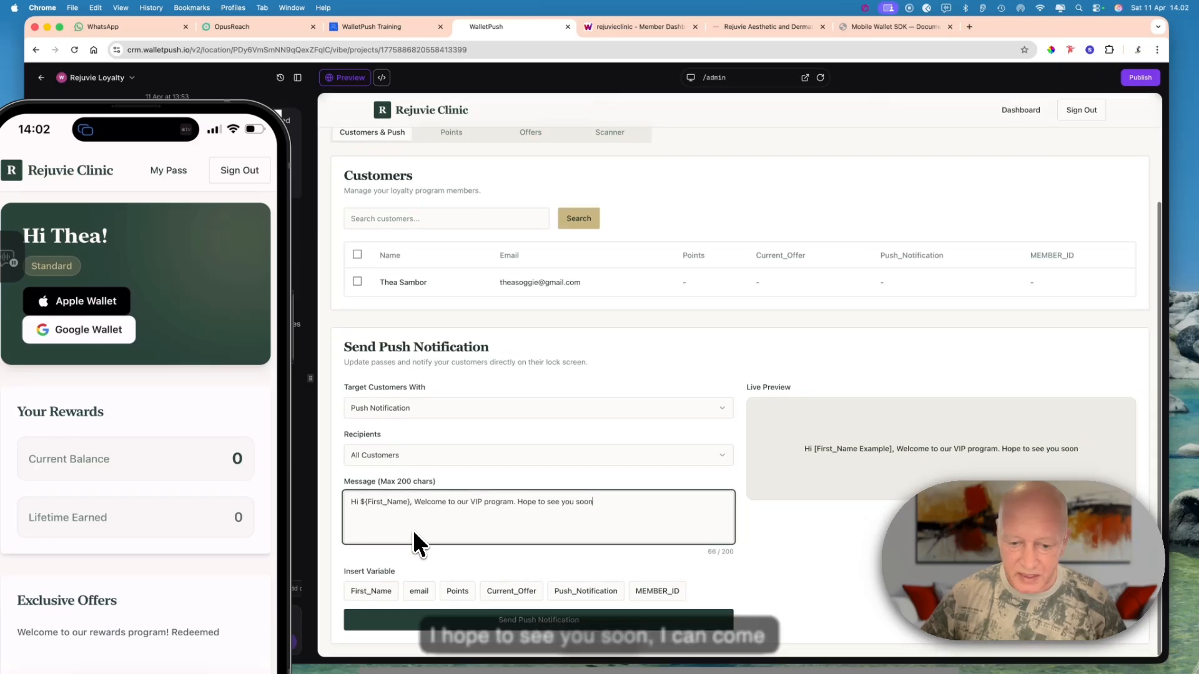
left_click(530, 635)
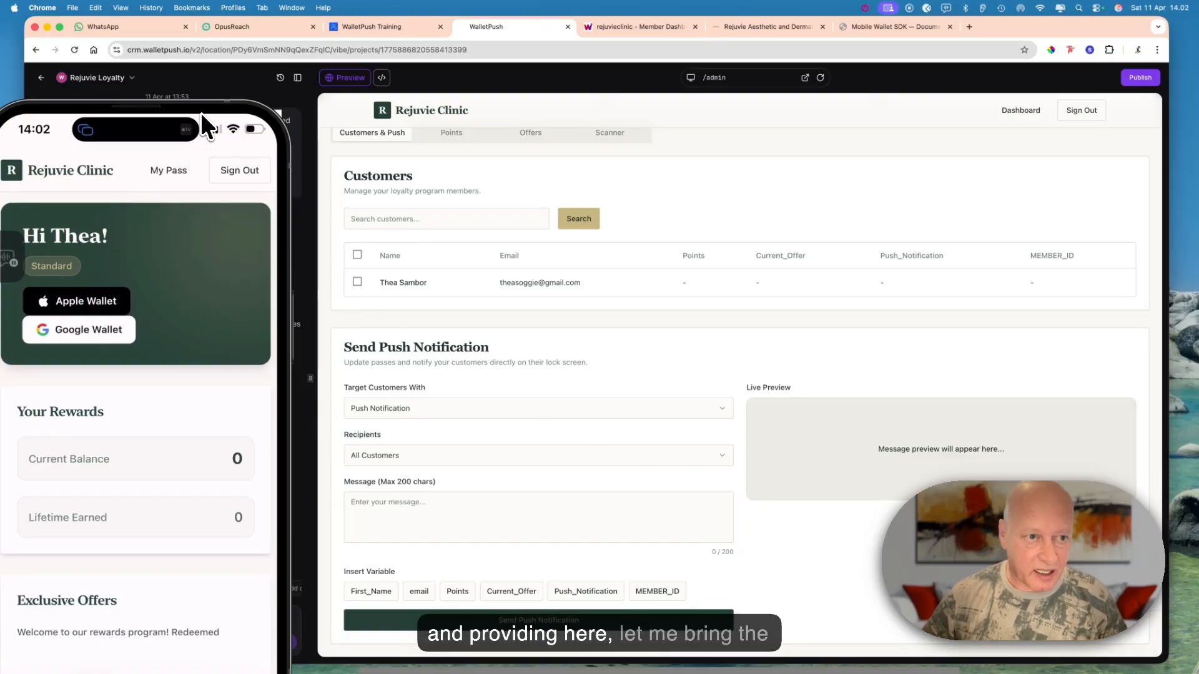
- Look over the member's page on the phone, and open the offers management page in the rejuvieclinic WalletPush dashboard with the phone window moved aside
left_click_drag(250, 109, 702, 70)
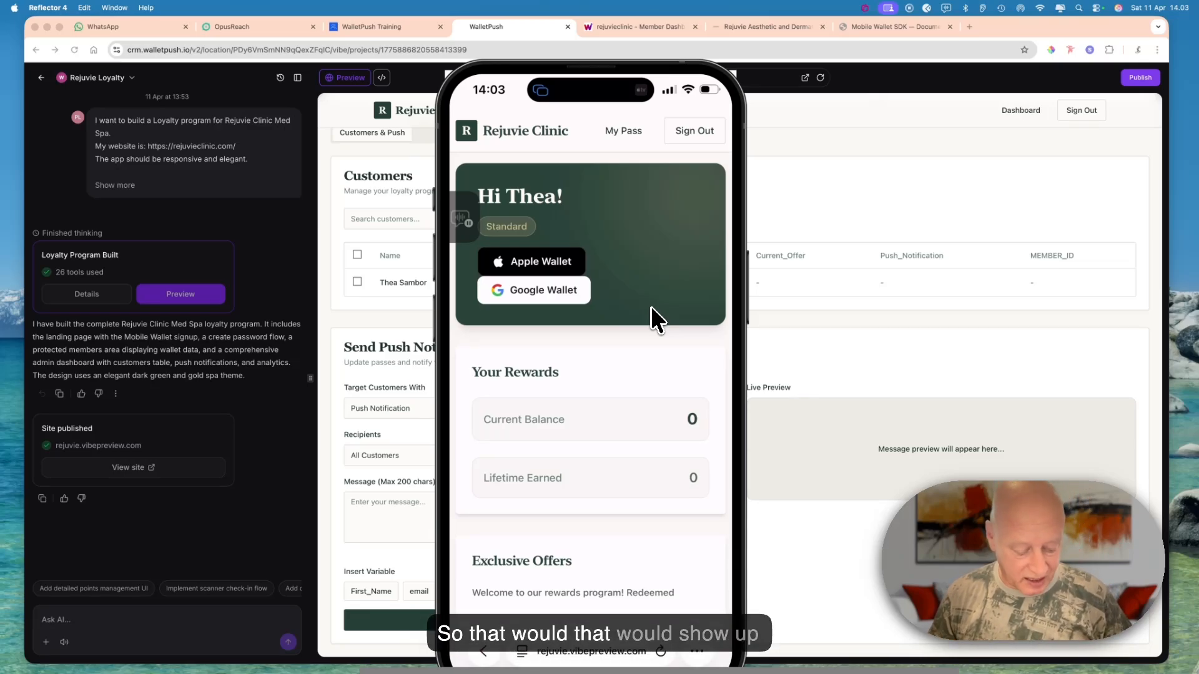
scroll(650, 306, "down", 2)
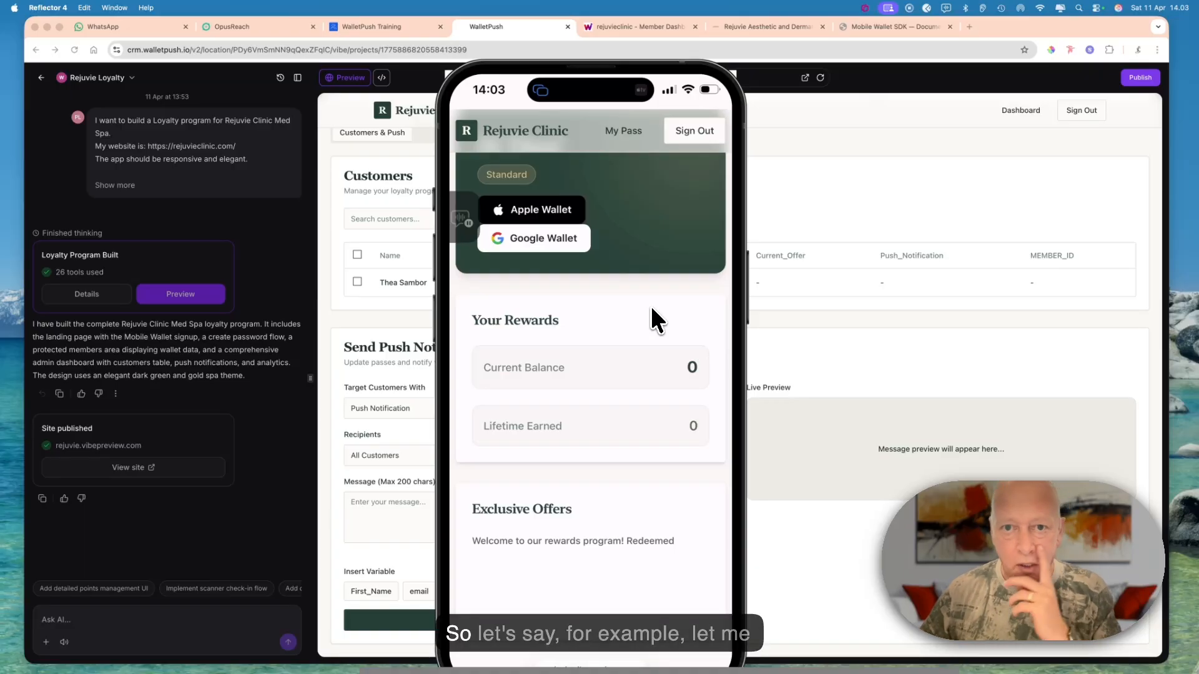
left_click(649, 24)
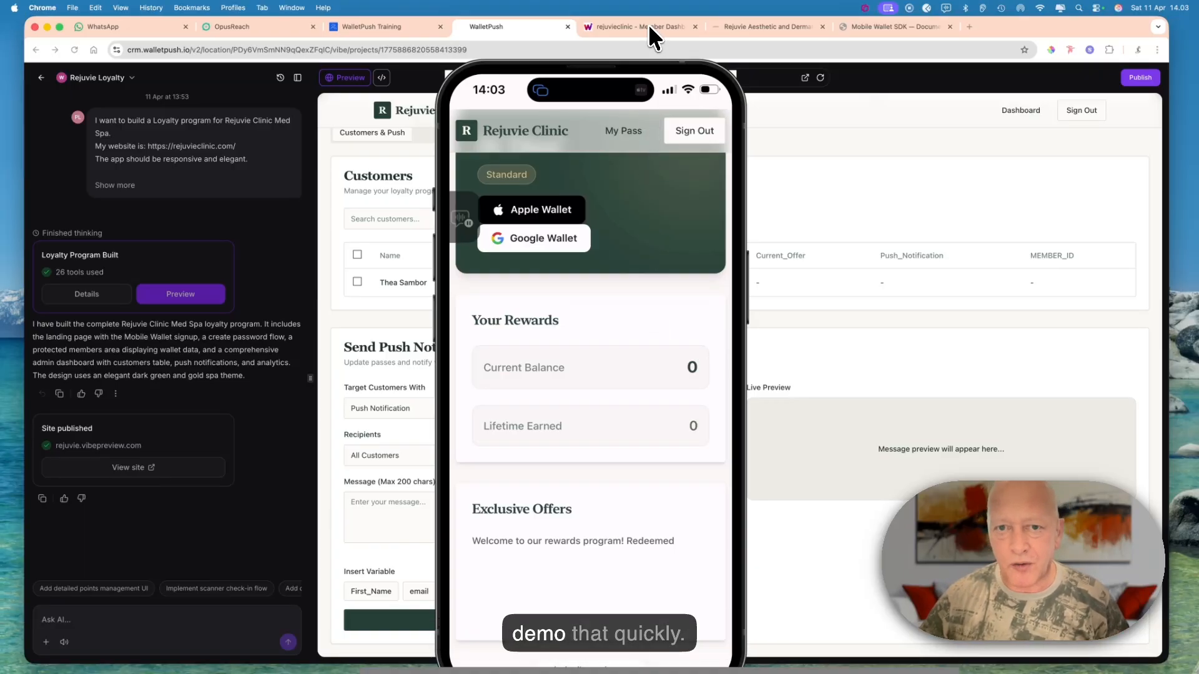
left_click(676, 69)
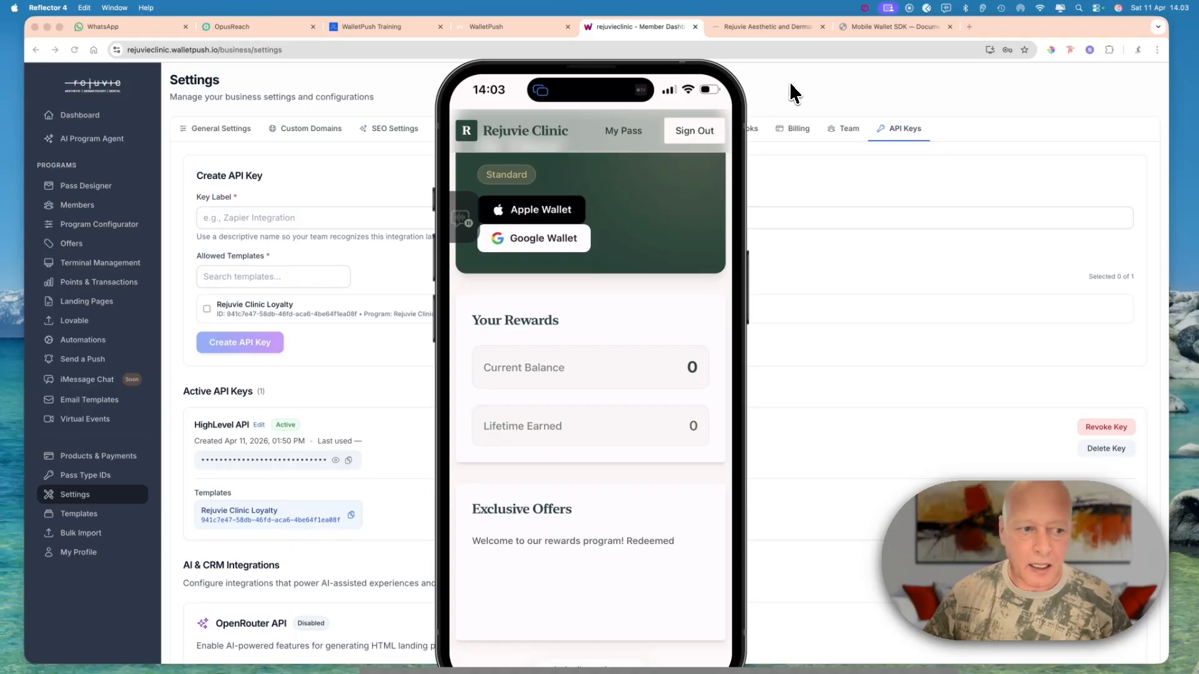
left_click_drag(677, 78, 967, 90)
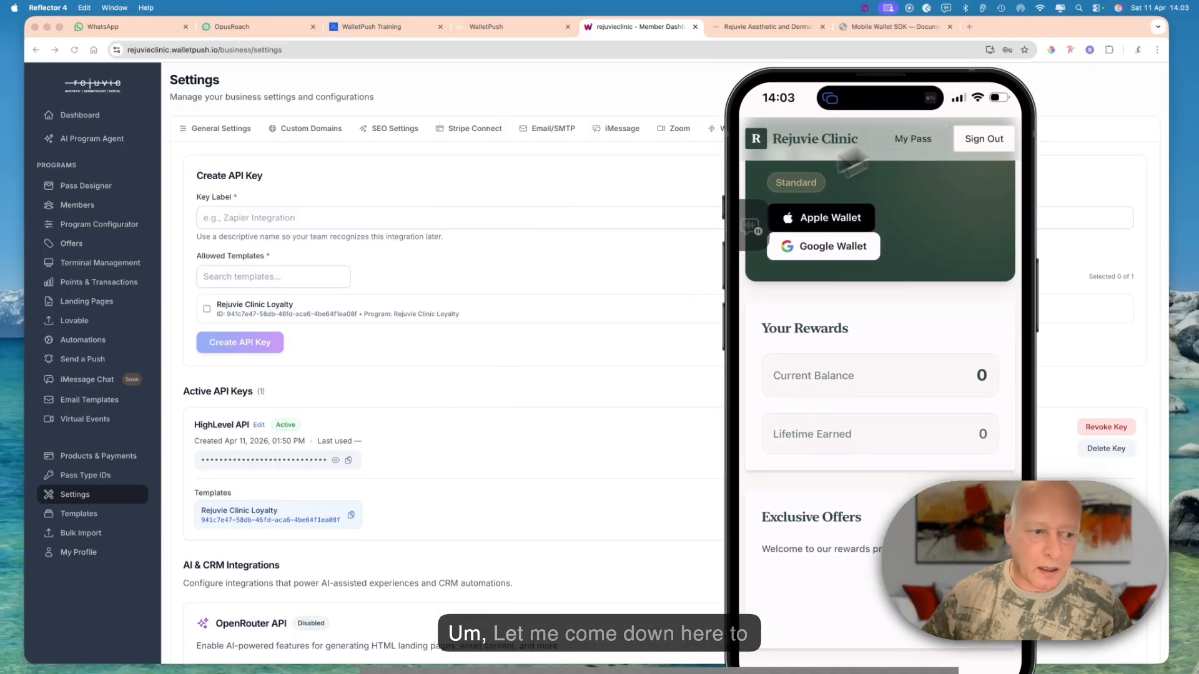
left_click(87, 244)
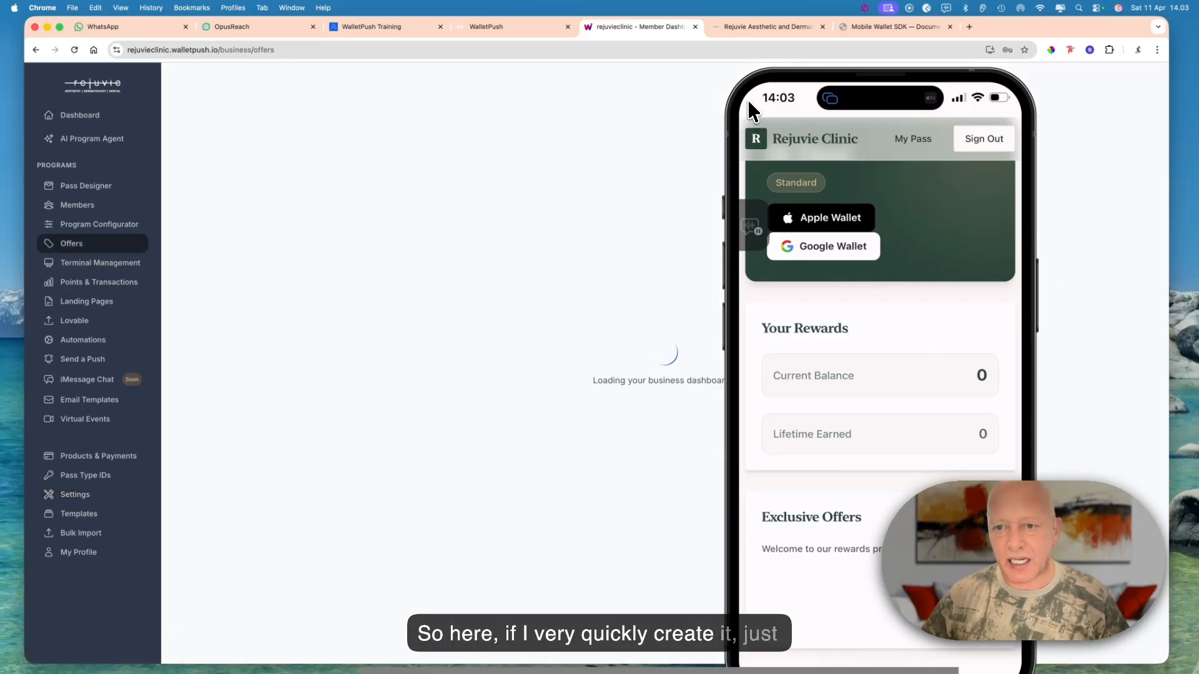
left_click_drag(764, 101, 47, 75)
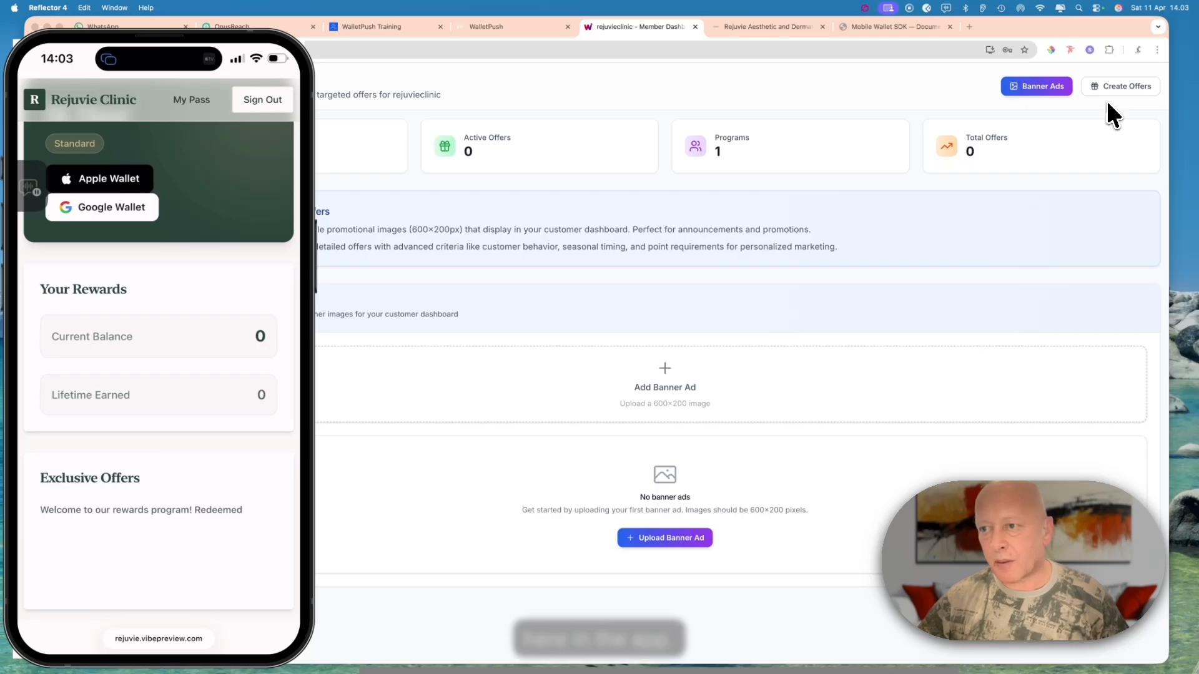
- Start a new targeted offer and move the phone window clear of the offer form's fields
left_click(1116, 87)
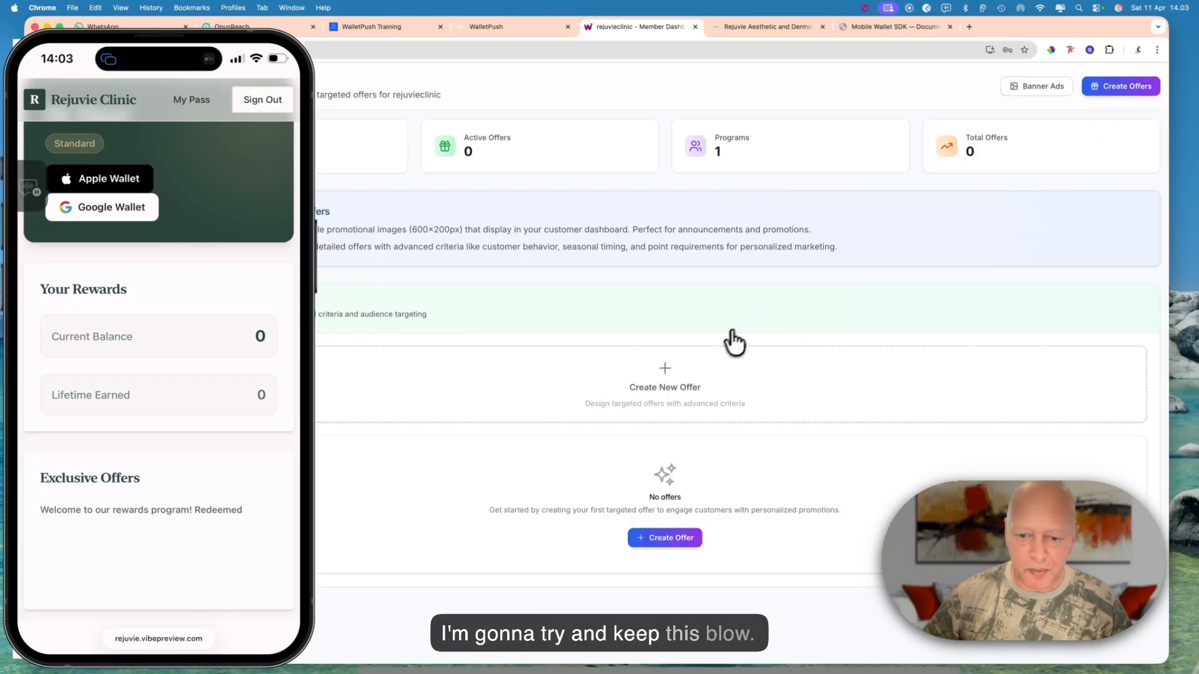
left_click(667, 390)
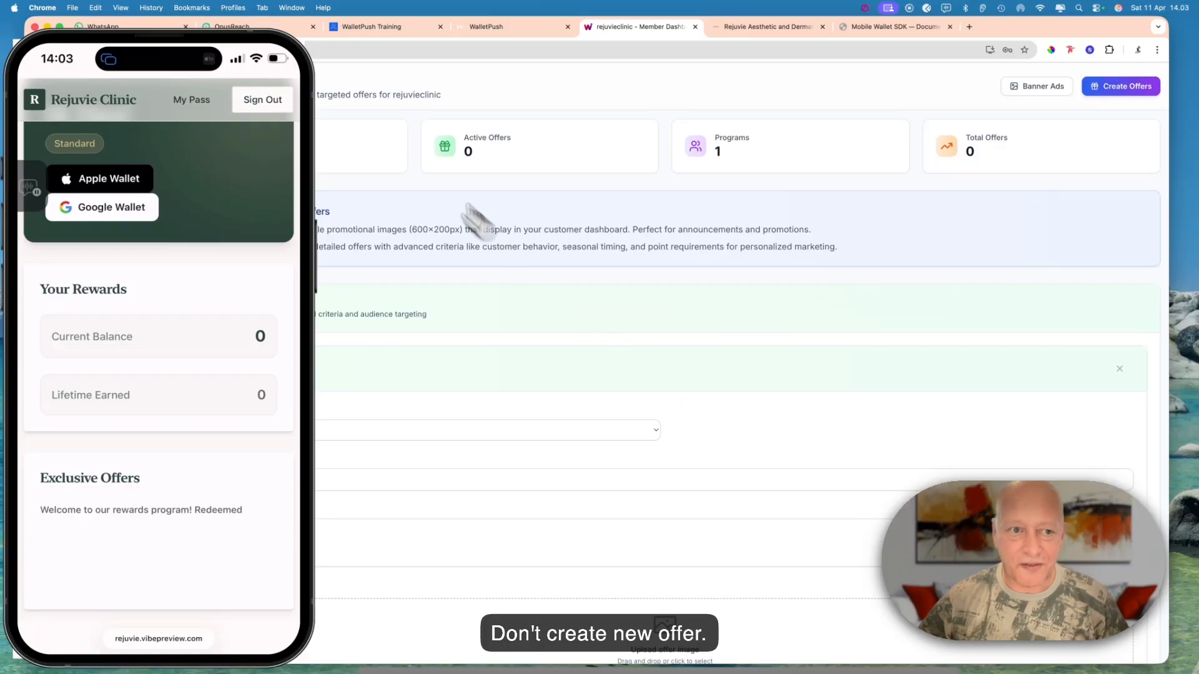
left_click(259, 60)
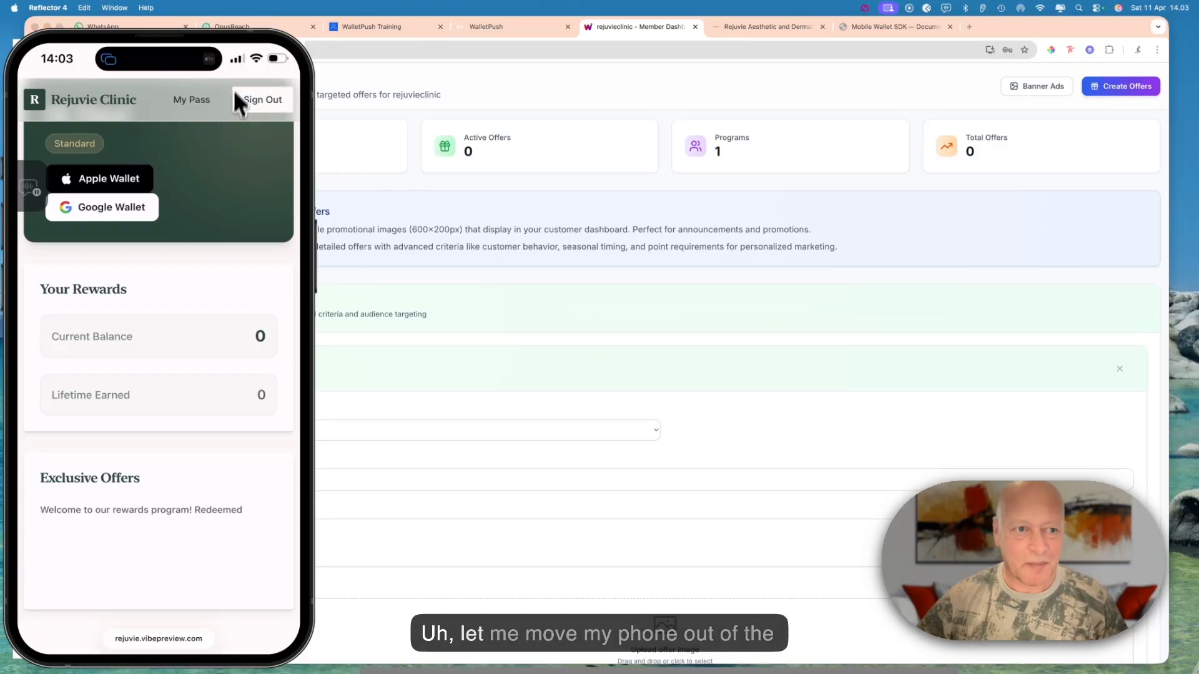
left_click_drag(247, 60, 1185, 104)
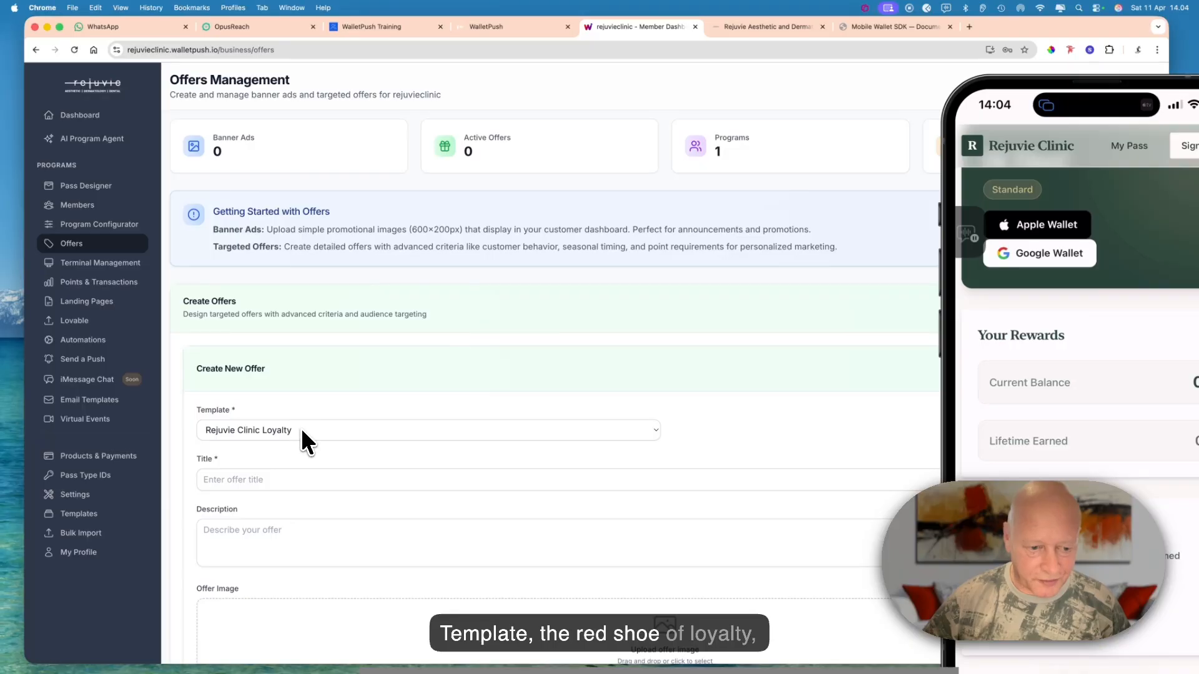
- Title the offer "20% OFF Facials" with the description "For the next 2 weeks enjoy 20% discount off all facial treatment"
left_click(281, 480)
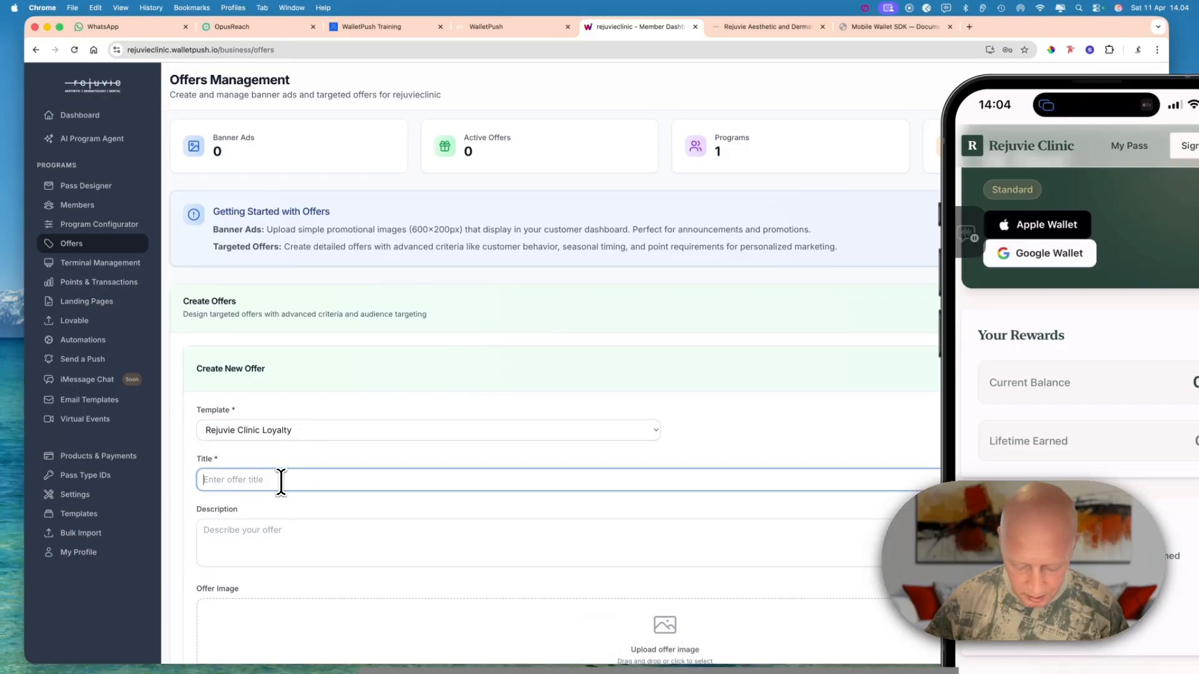
type("20")
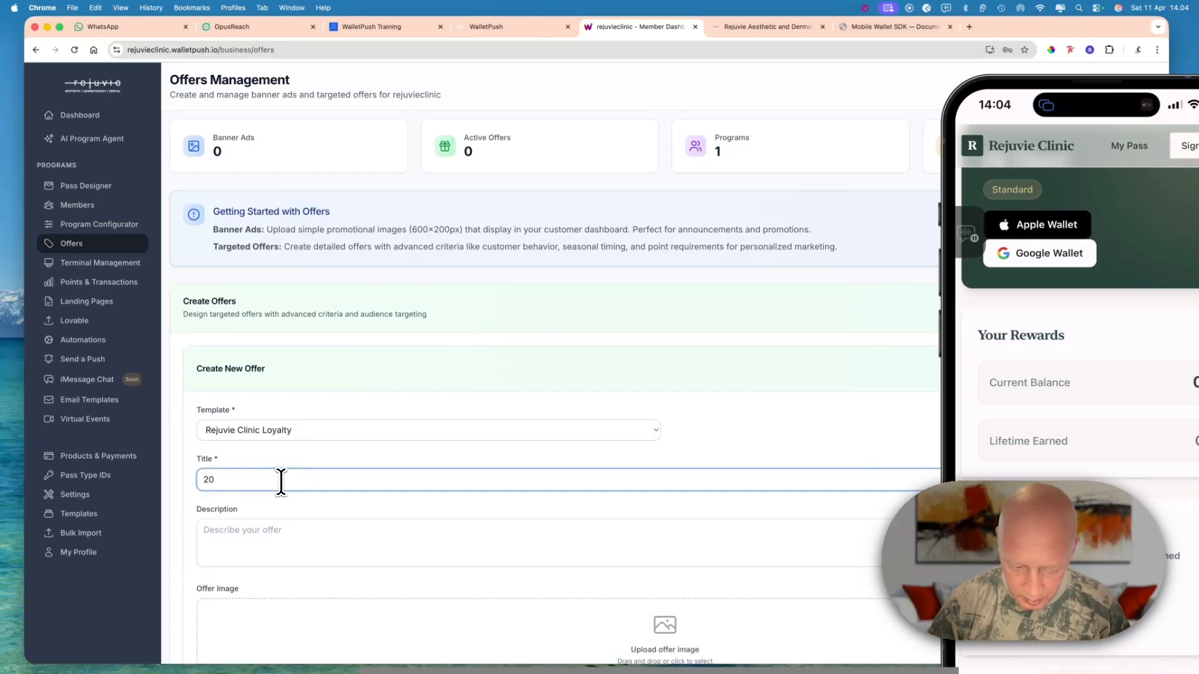
type("% OFF Facials")
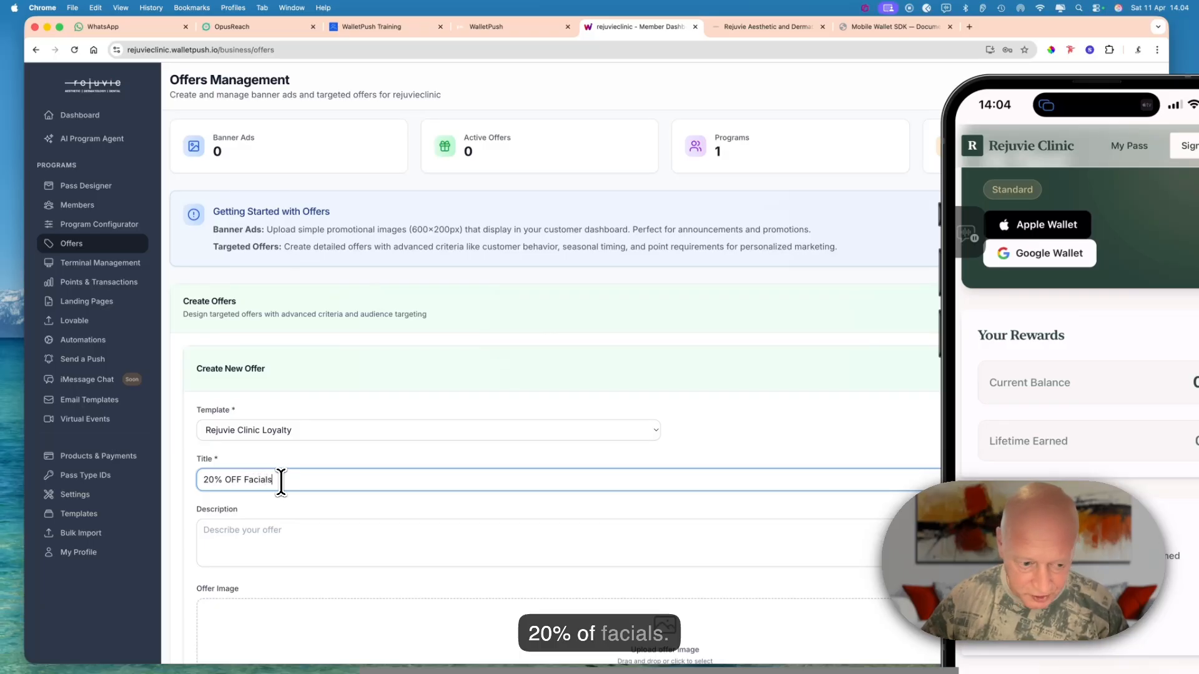
left_click(256, 541)
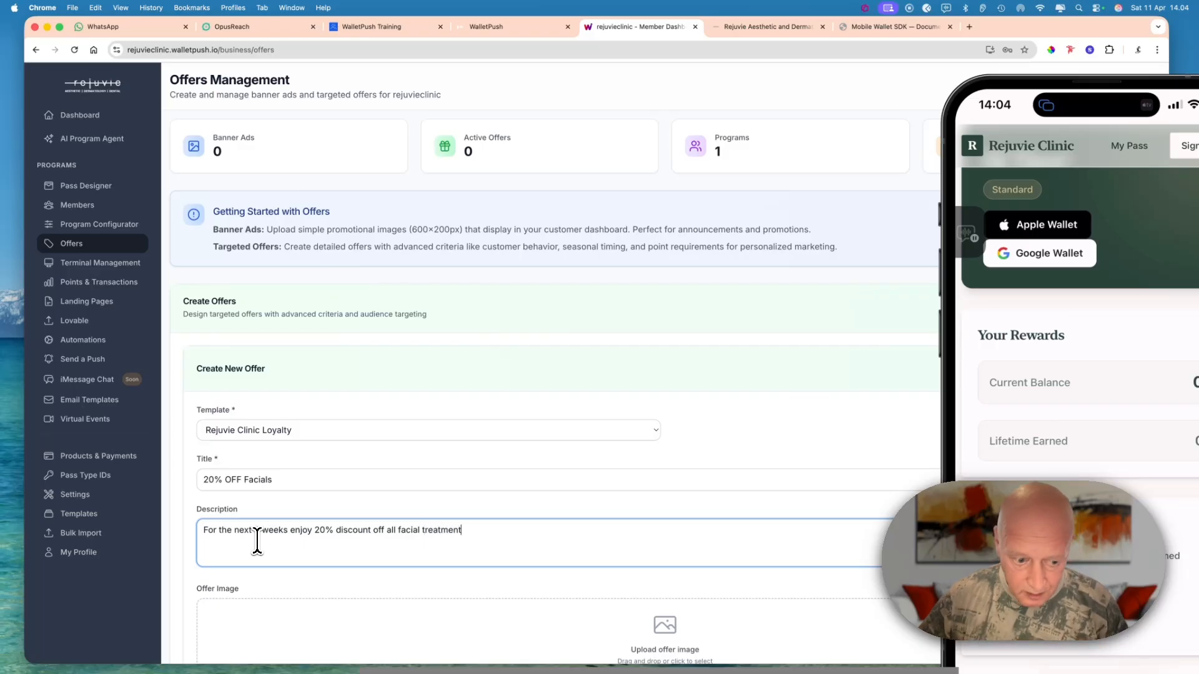
- Preview Strip Image.webp from the Desktop folder and upload it as the offer image
scroll(230, 531, "down", 3)
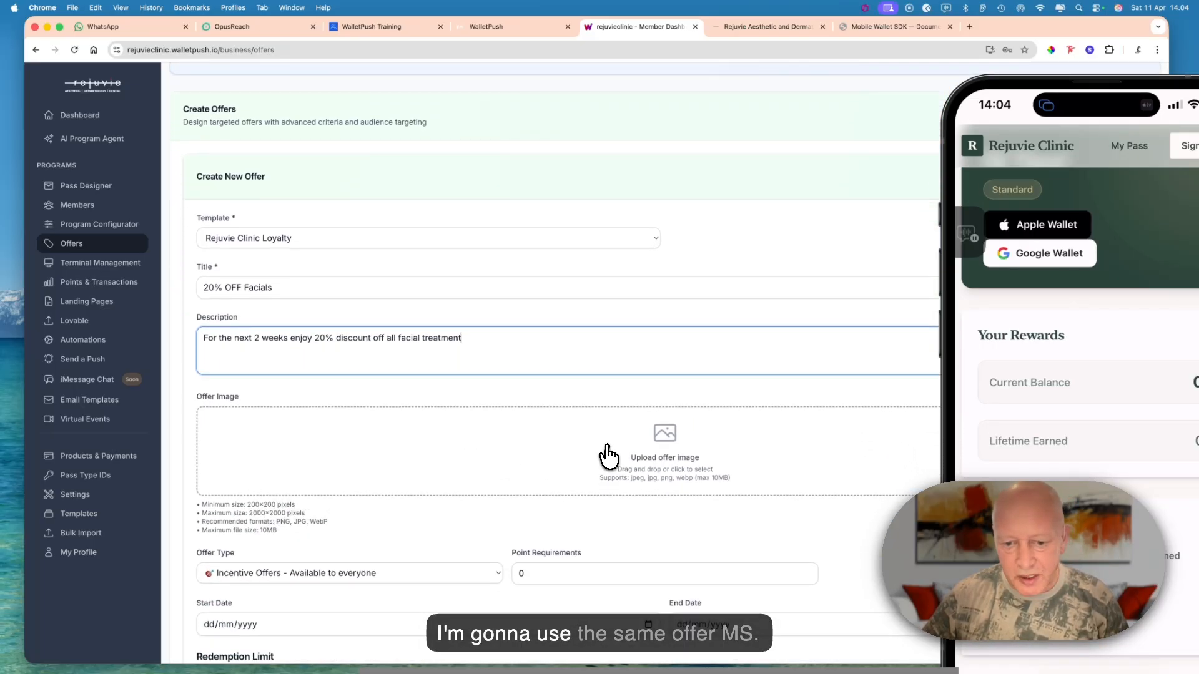
left_click(608, 446)
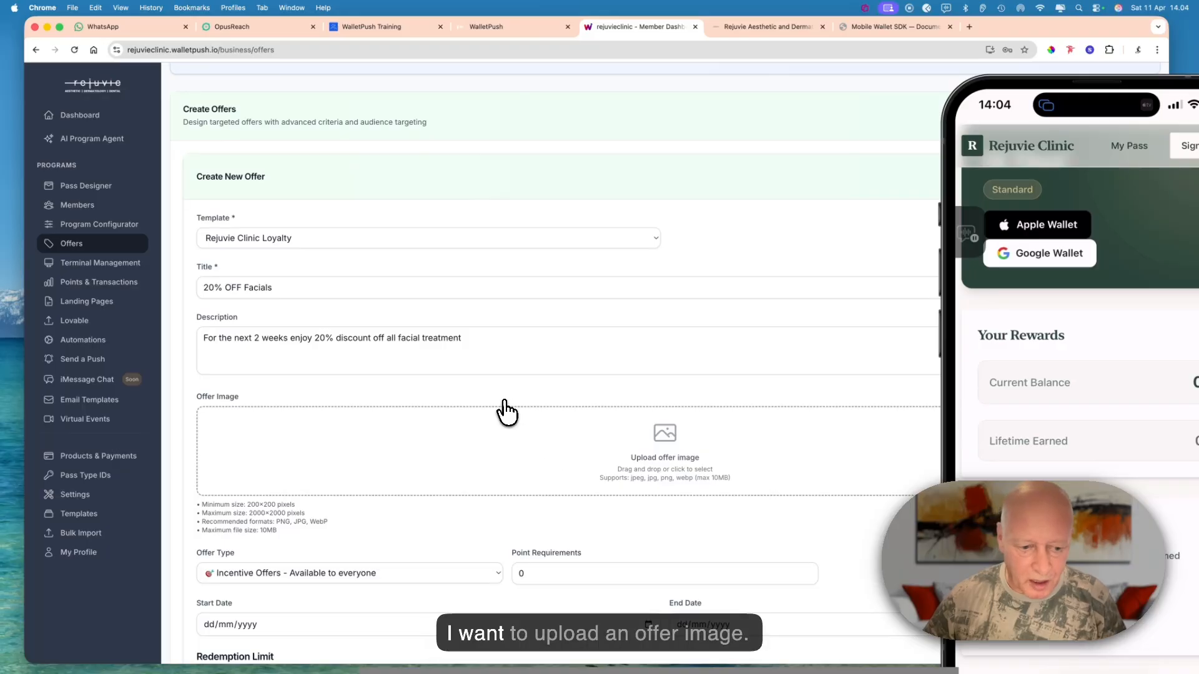
left_click(529, 410)
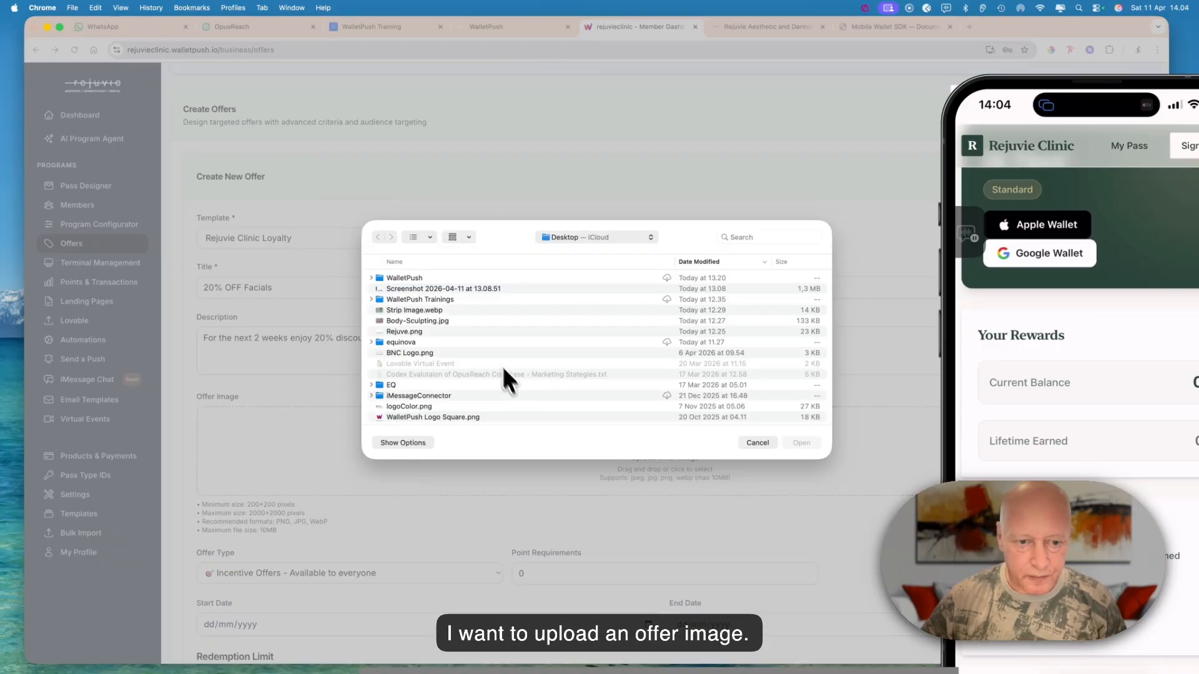
left_click(456, 310)
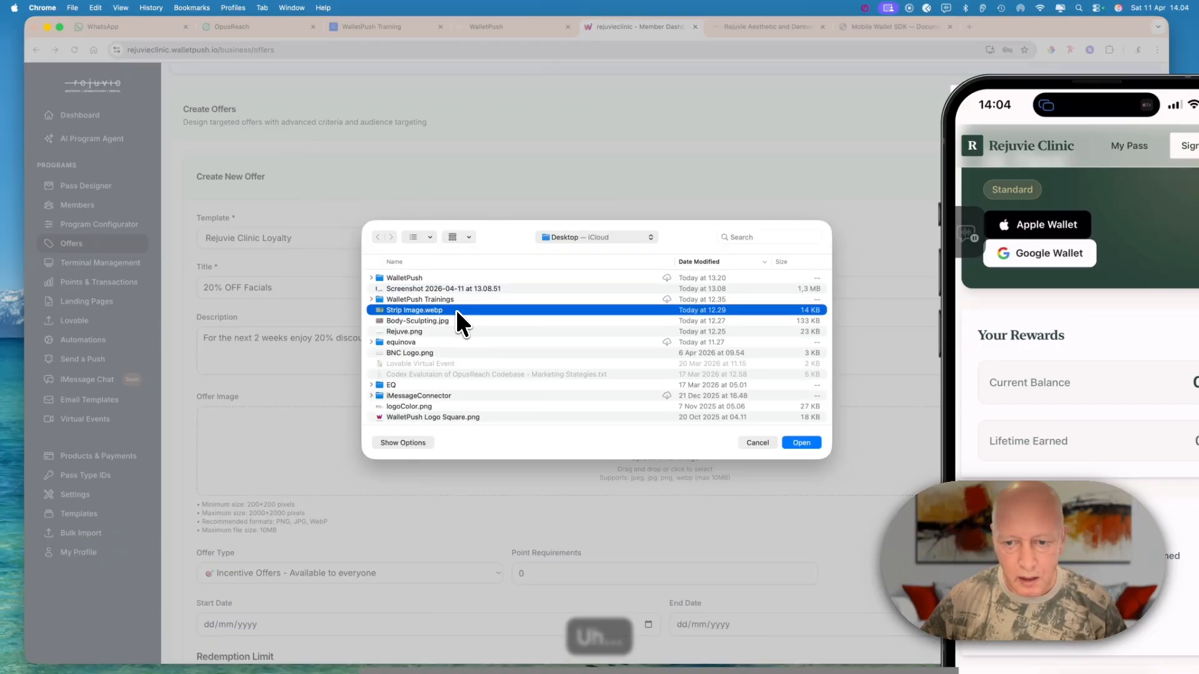
key("space")
key("space")
key("Return")
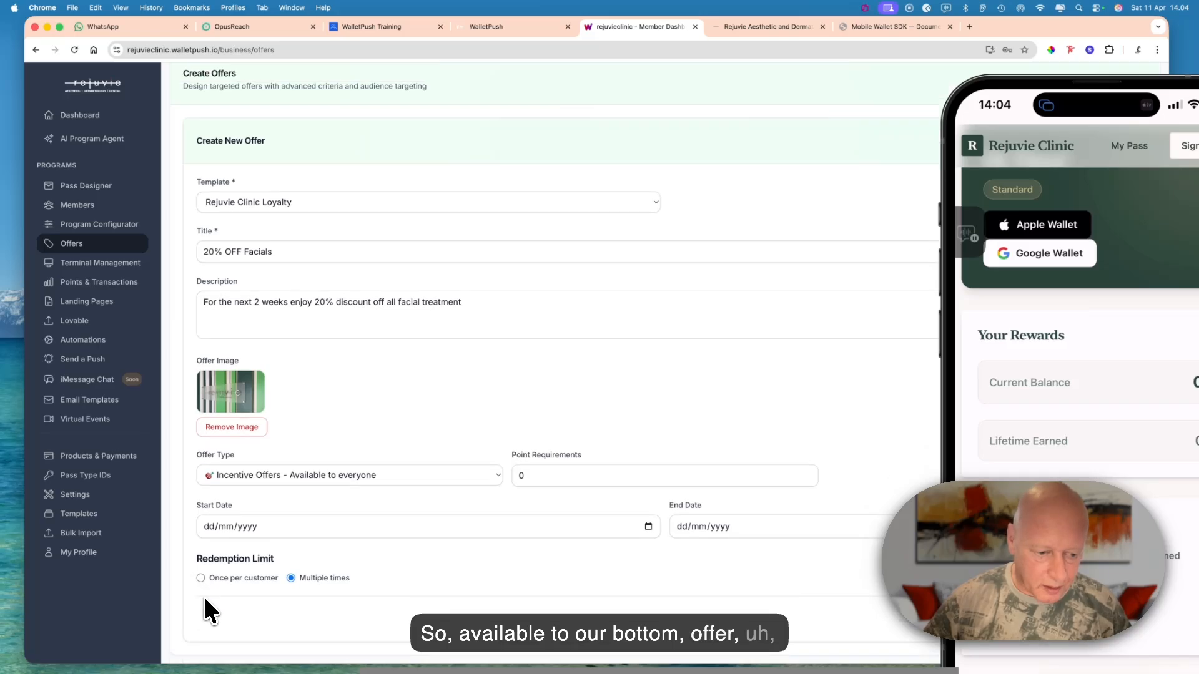
- Limit the offer's redemption to once per customer and set its start date to 04/04/2026
left_click(201, 578)
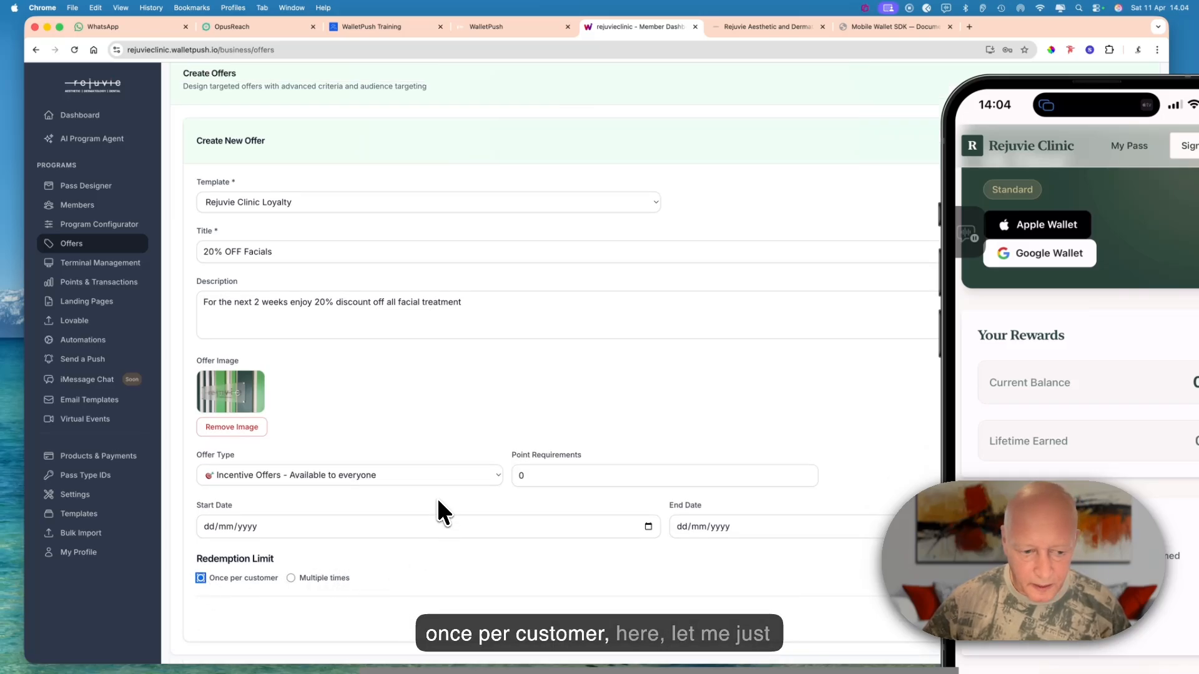
key("super+Tab")
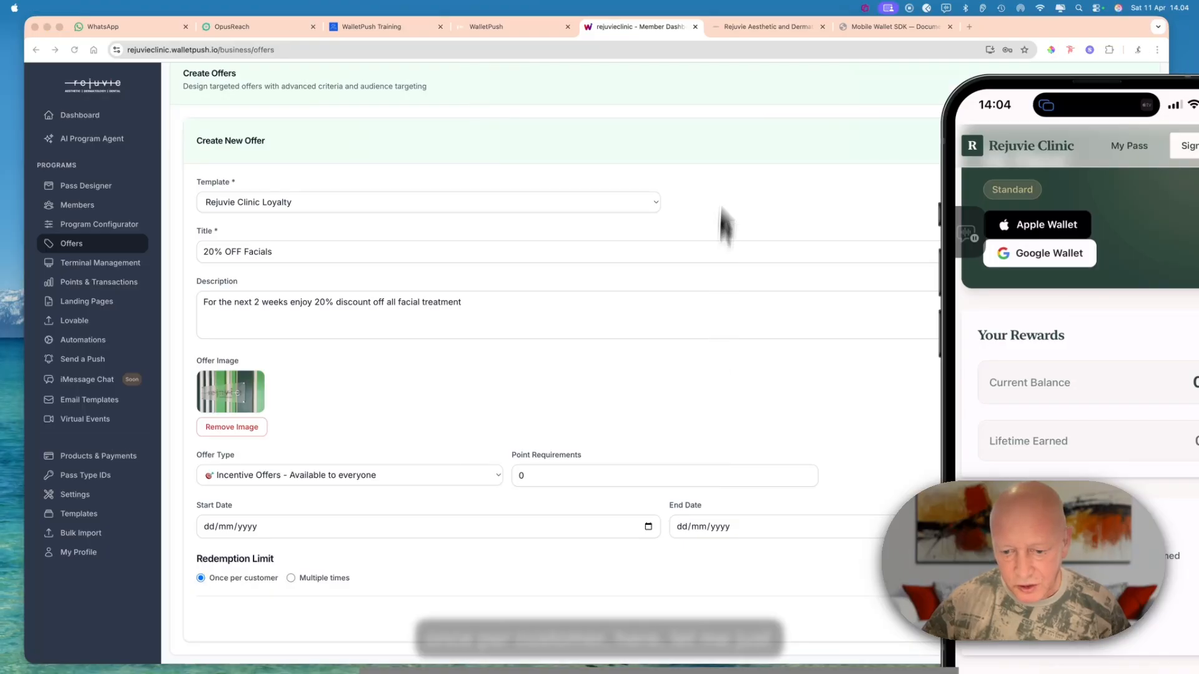
key("super+Tab")
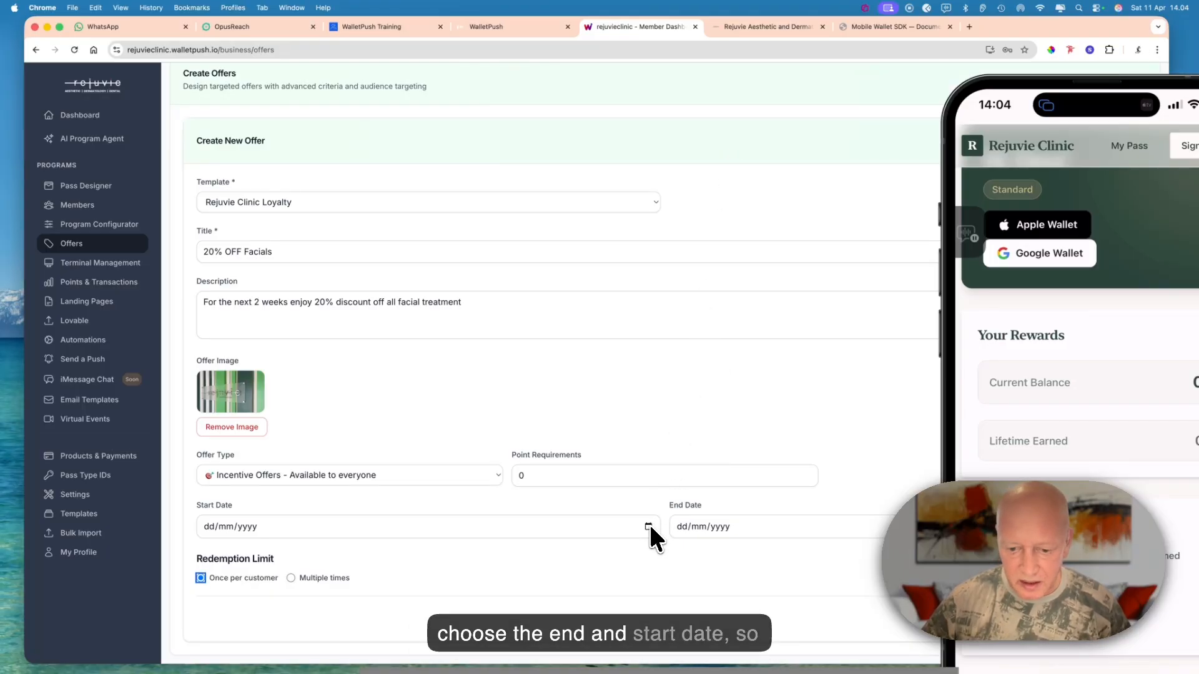
left_click(648, 527)
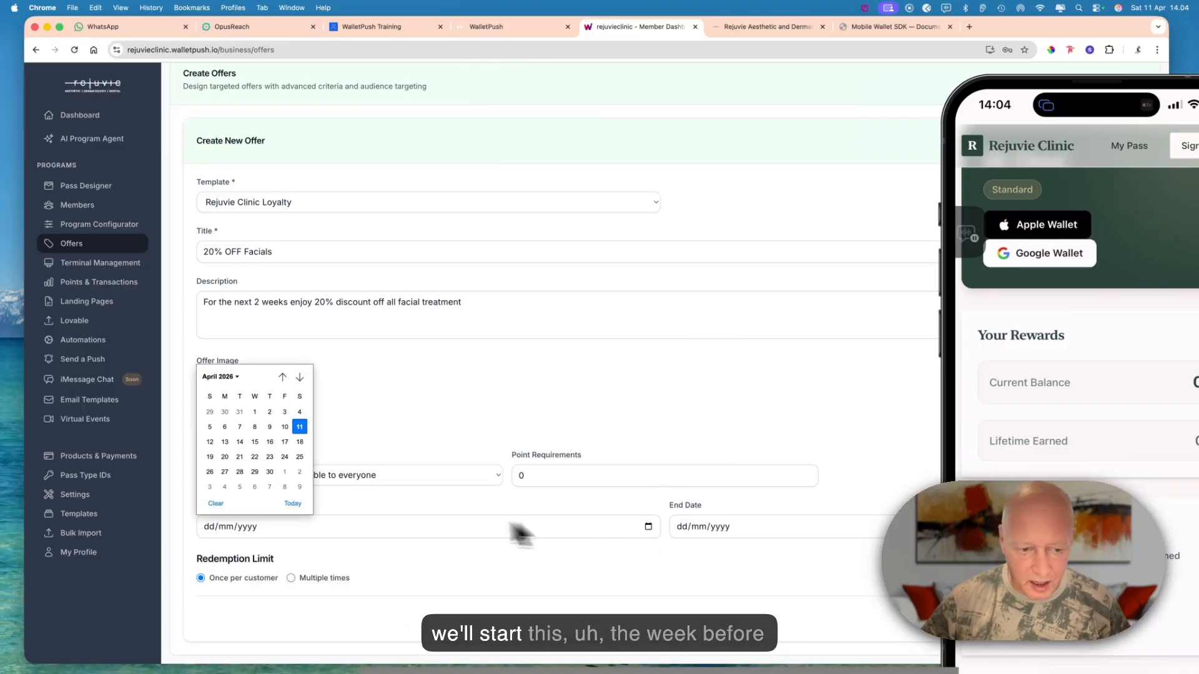
left_click(300, 413)
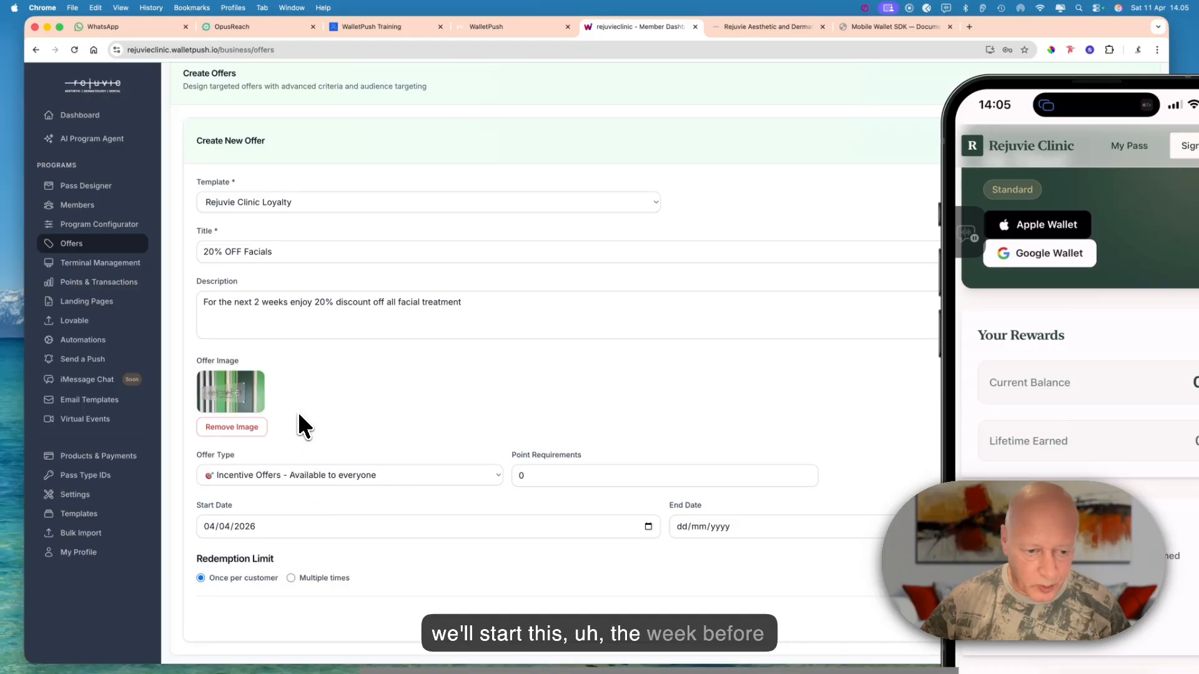
- Move the phone window clear of the date field, set the offer's end date to 30/04/2026 and create the offer
left_click(817, 522)
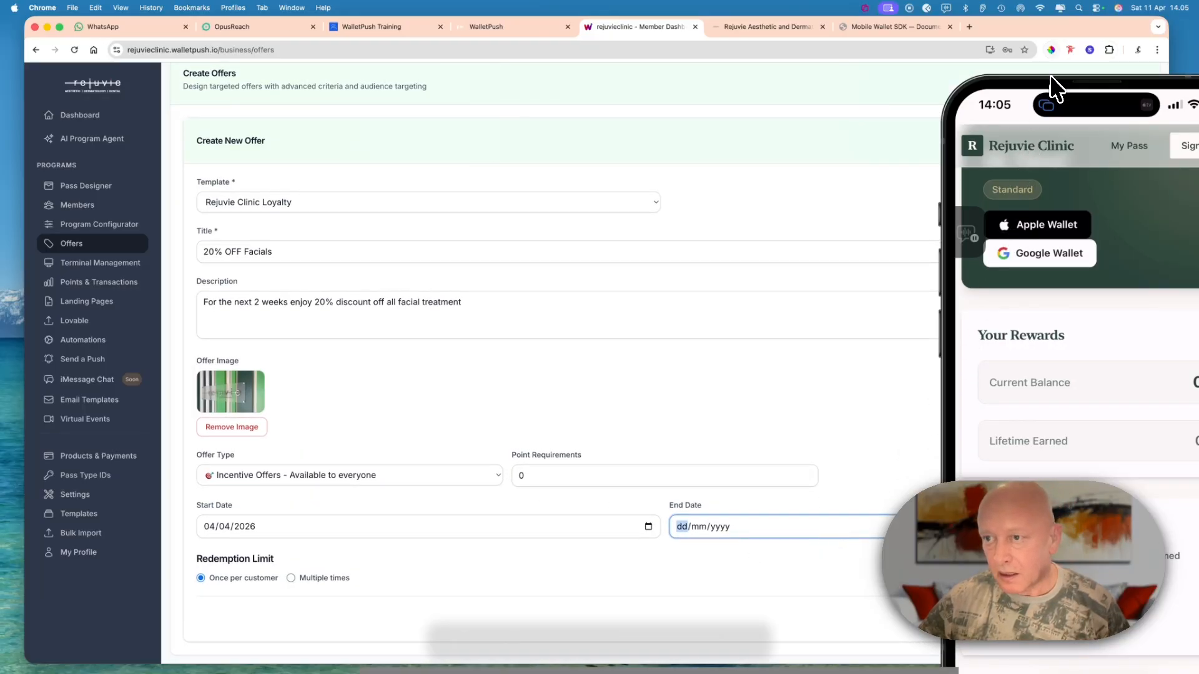
left_click_drag(1098, 95, 509, 468)
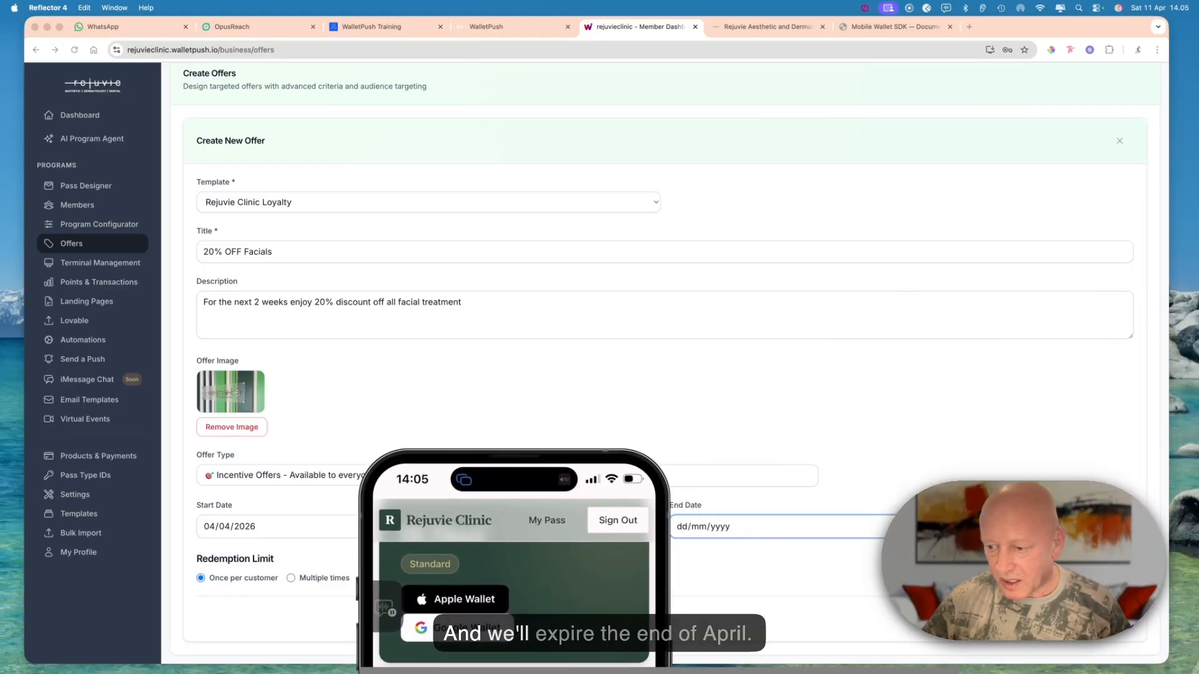
left_click(1122, 527)
left_click(1121, 526)
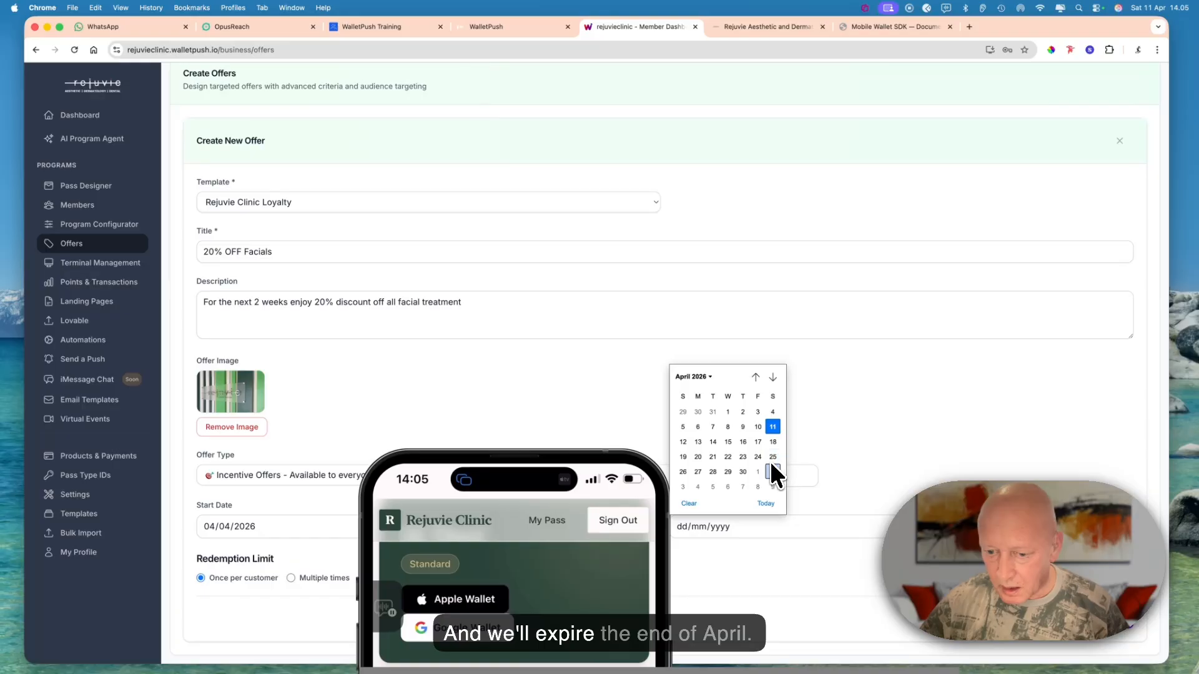
left_click(741, 471)
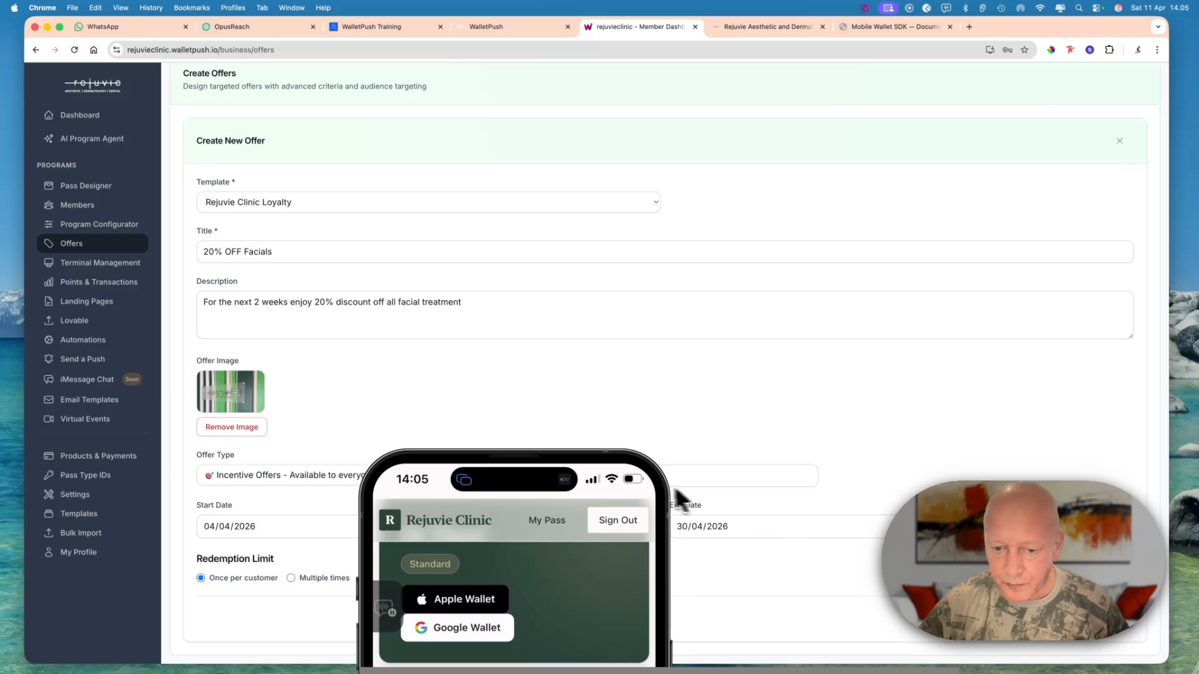
left_click(617, 479)
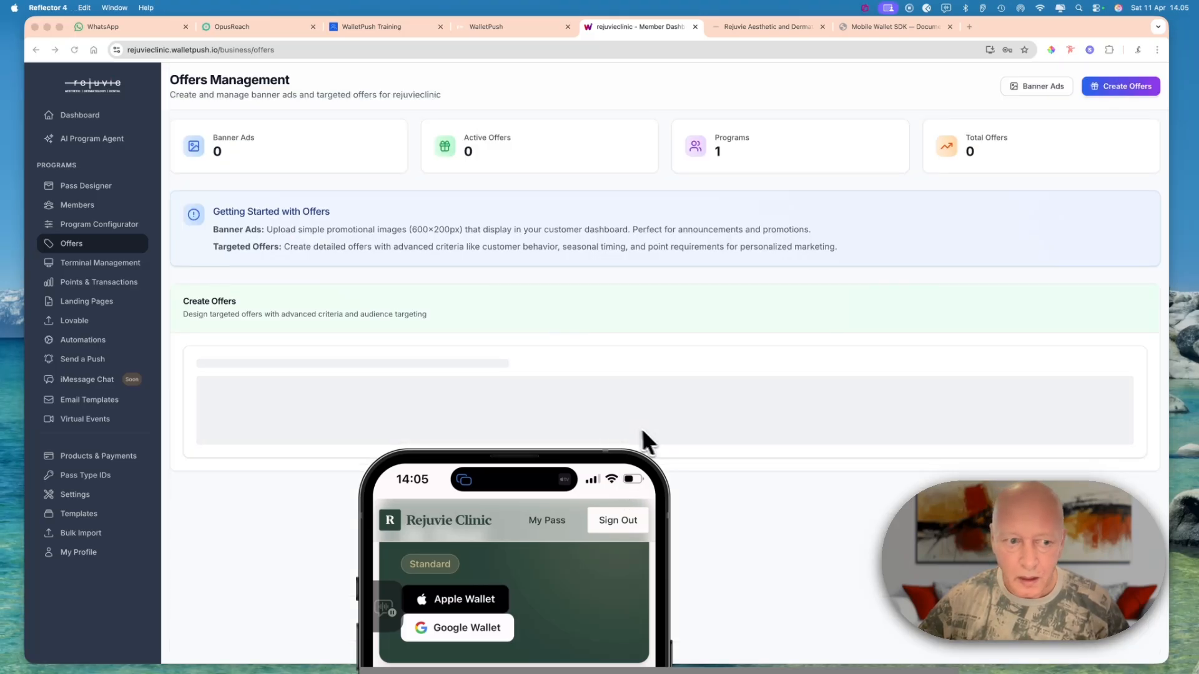
- Bring the whole phone window into view and claim the 20% OFF Facials offer under Exclusive Offers in the clinic app
left_click_drag(625, 474, 920, 63)
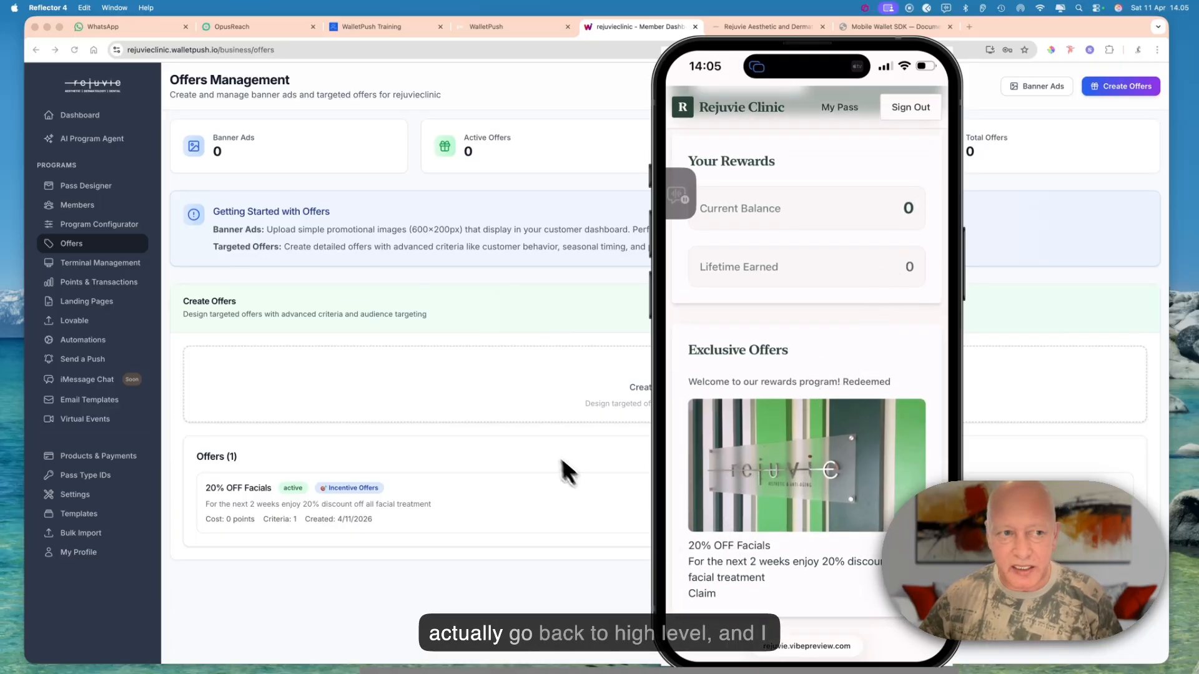
left_click(712, 594)
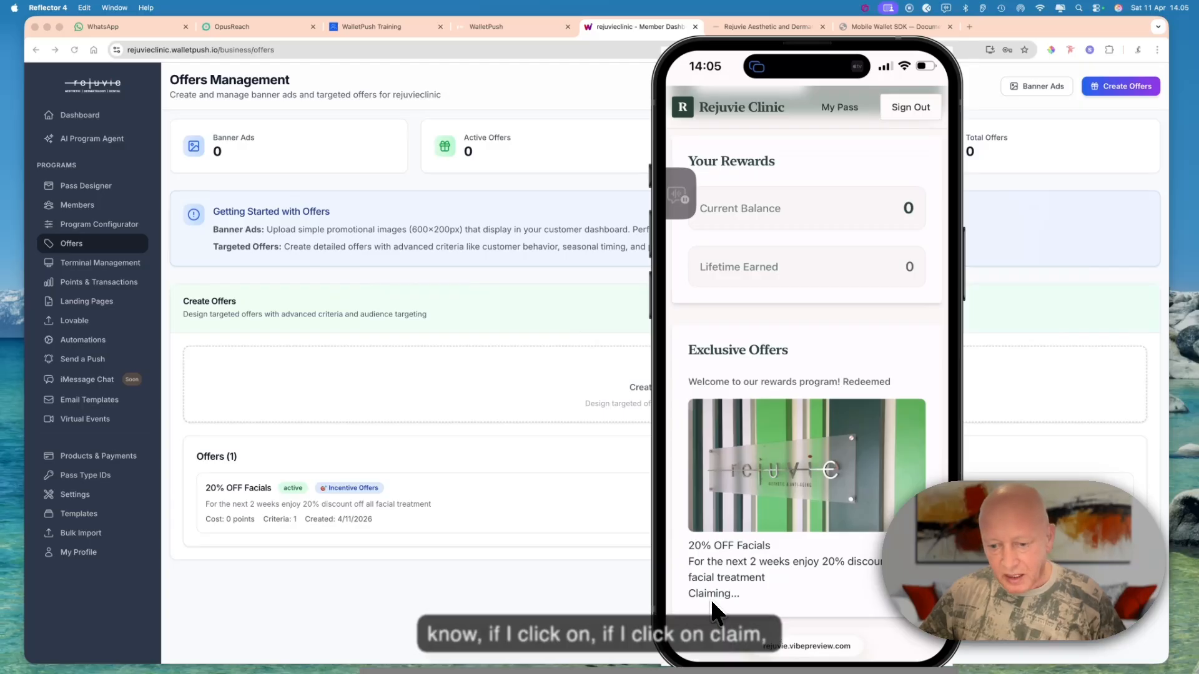